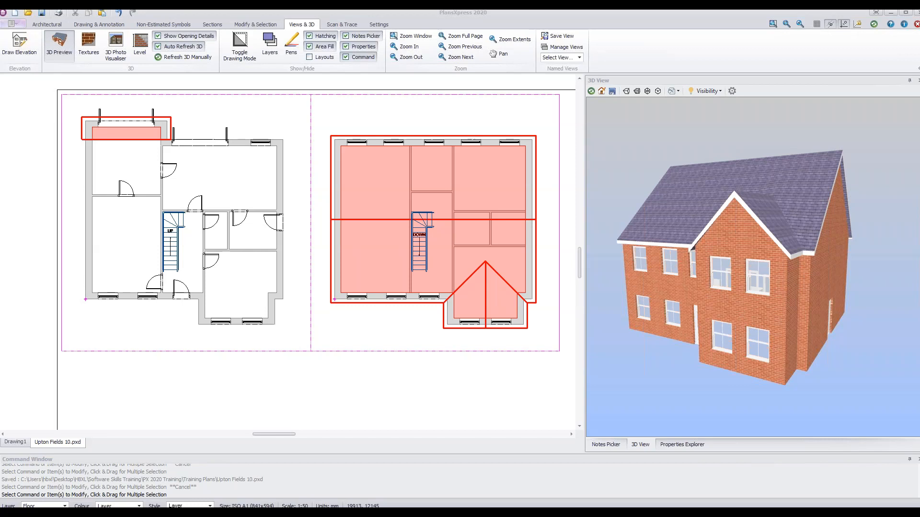
Switch to the PlansXpress Course Supporting Documents file in Word and examine the Exercise 14: Drawing 2D Elevations diagram
key("alt+Tab")
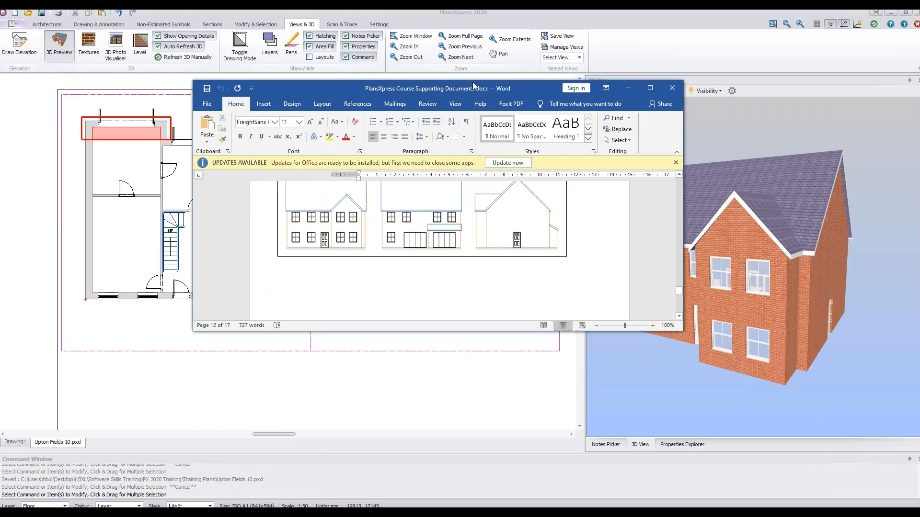
double_click(490, 82)
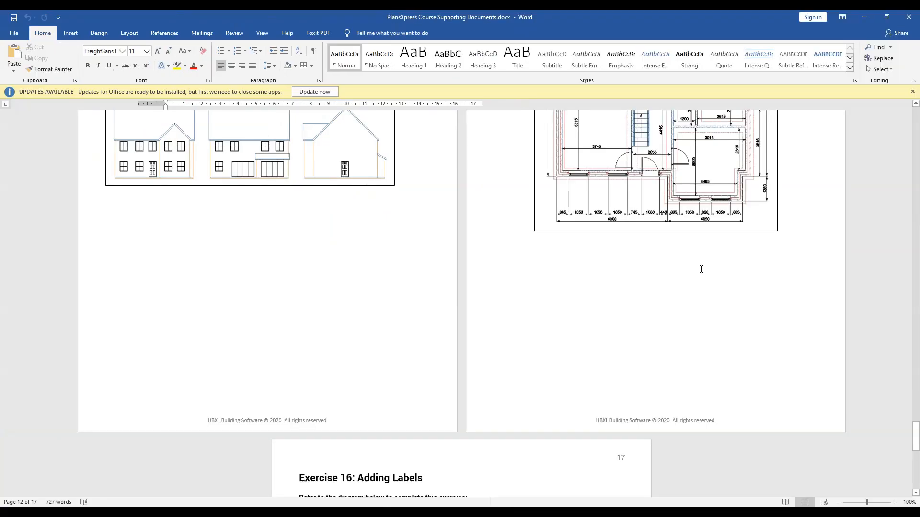
scroll(410, 214, "up", 6)
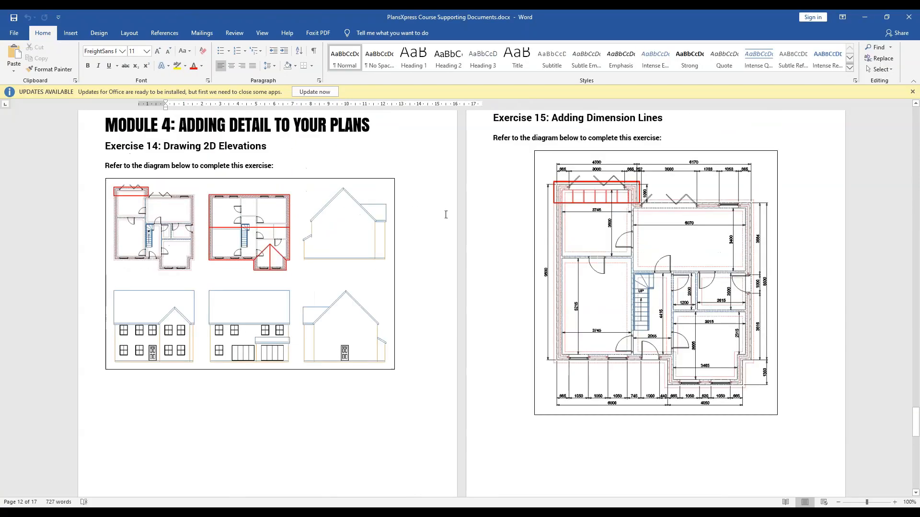
scroll(581, 238, "up", 1, "ctrl")
scroll(580, 237, "up", 1, "ctrl")
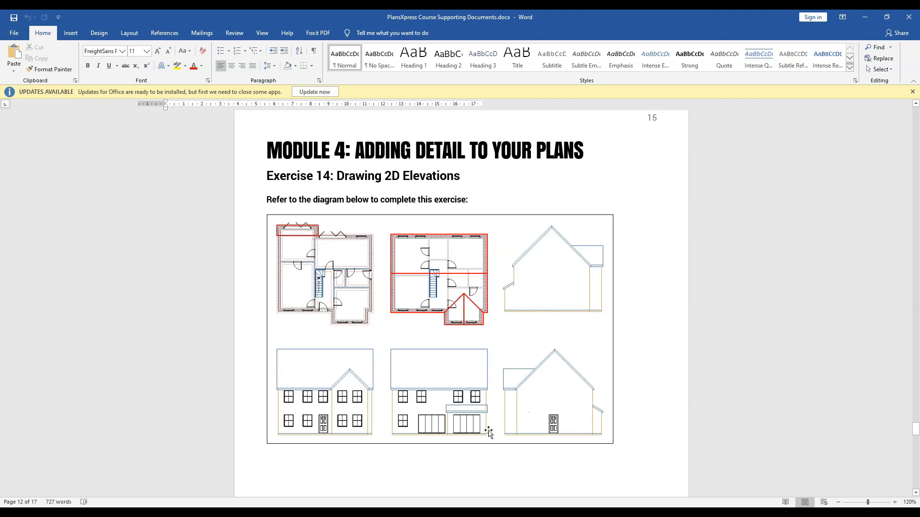
Switch back to PlansXpress, start the Draw Elevation command and set the current layer to Elevations
left_click(397, 507)
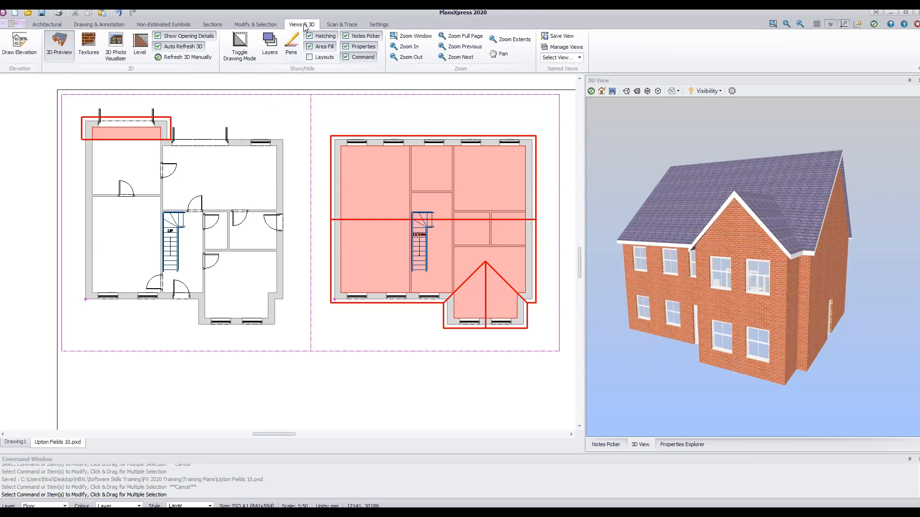
left_click(26, 59)
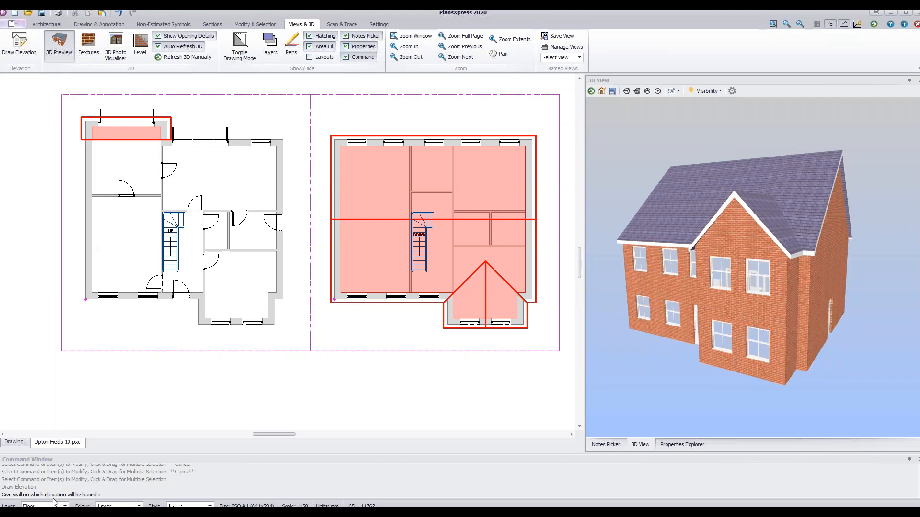
left_click(906, 14)
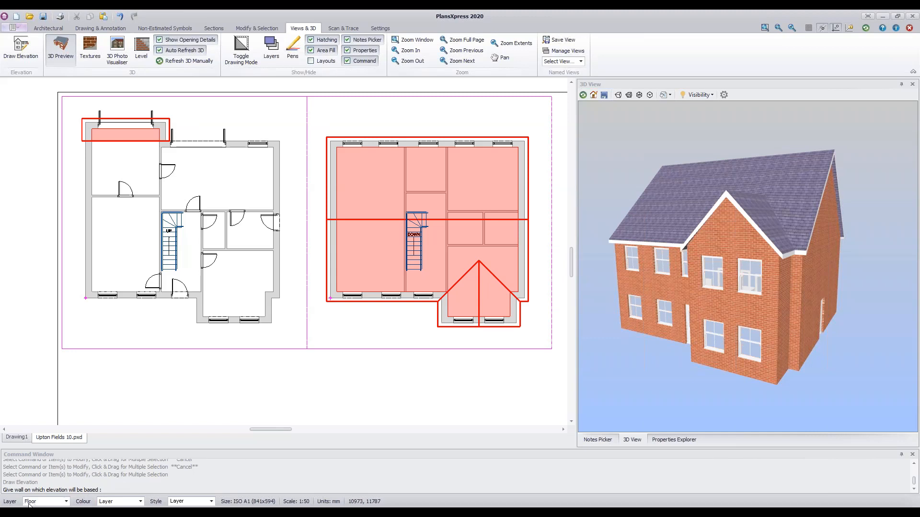
left_click(66, 501)
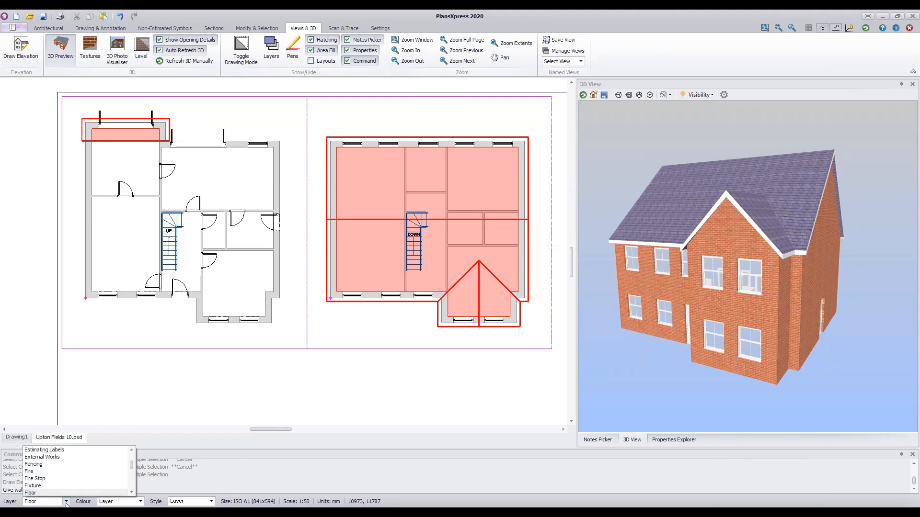
left_click(132, 450)
left_click(131, 451)
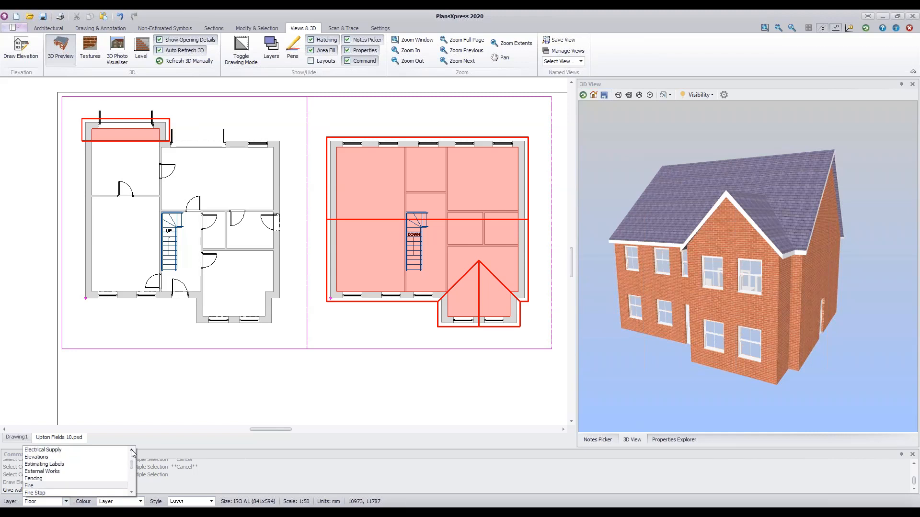
left_click(43, 457)
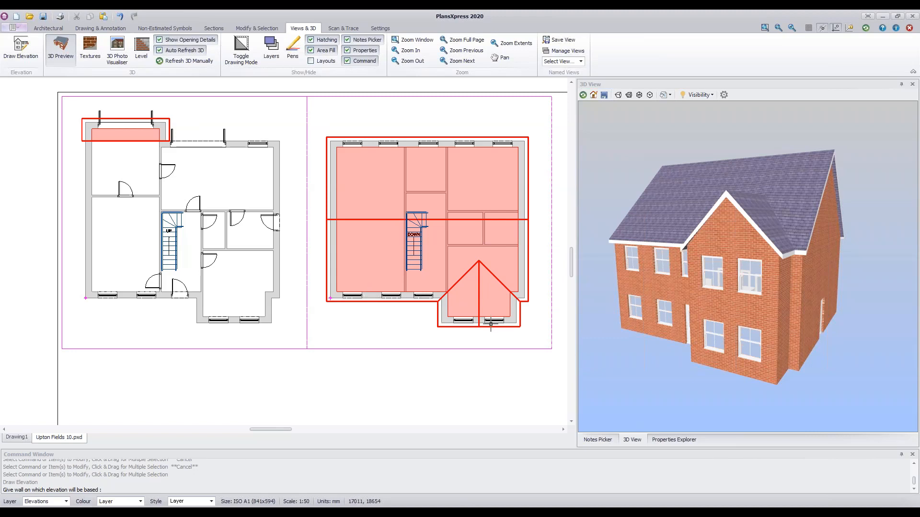
Base the elevation on the first-floor plan's front wall, with the observation point in front of the house and the view depth near the rear
left_click(373, 295)
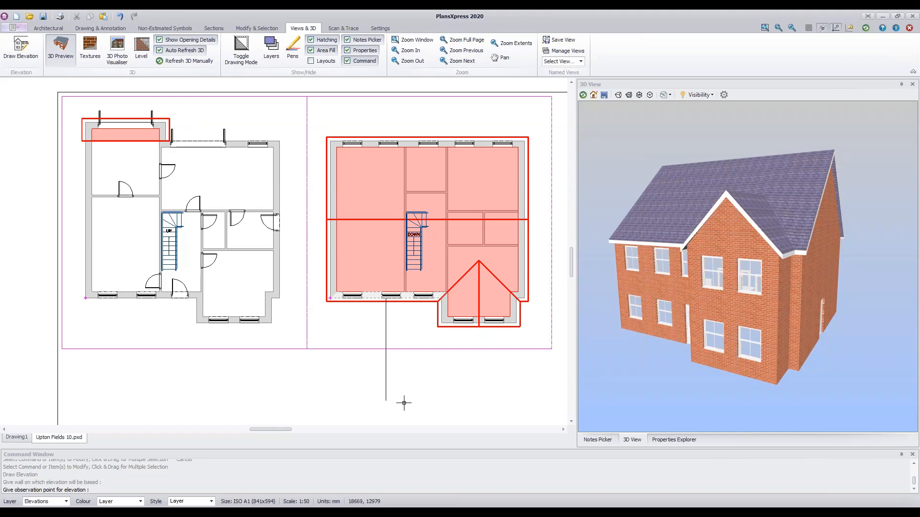
left_click(404, 403)
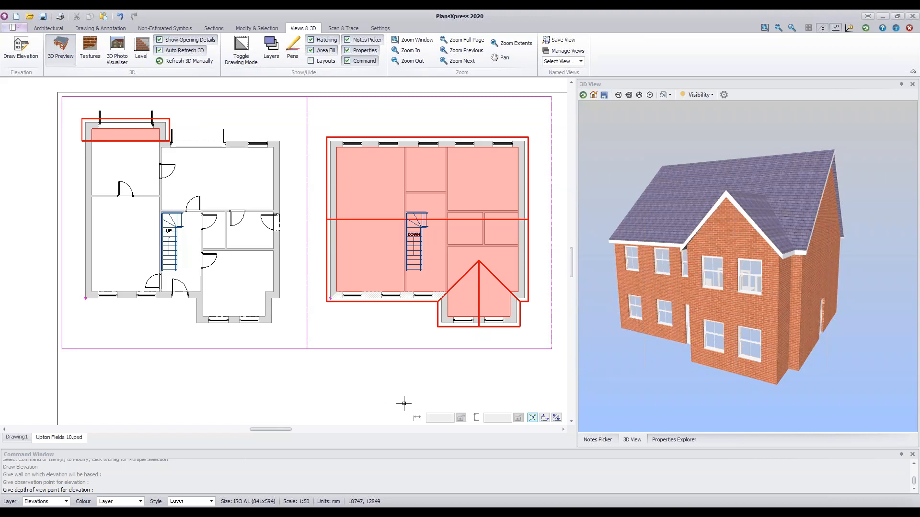
left_click(378, 175)
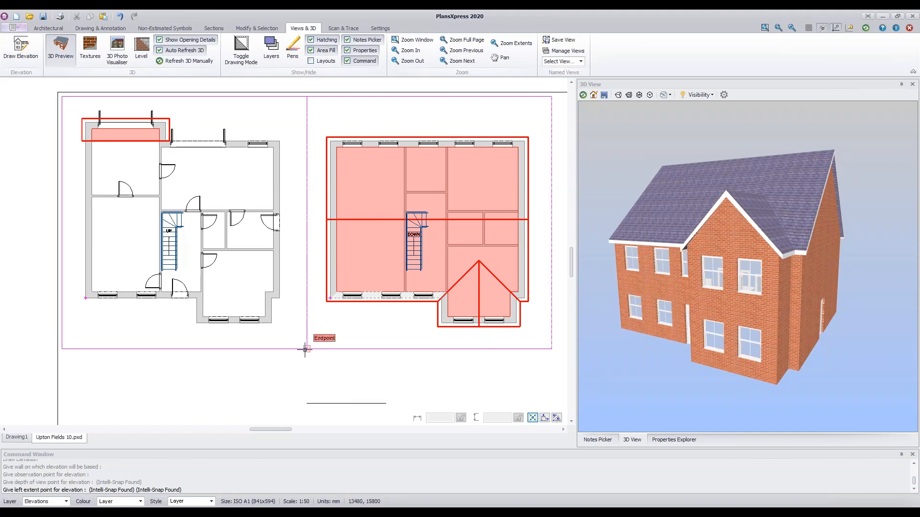
Set the elevation's left and right extents at the two lower corners of the first-floor level boundary
left_click(305, 349)
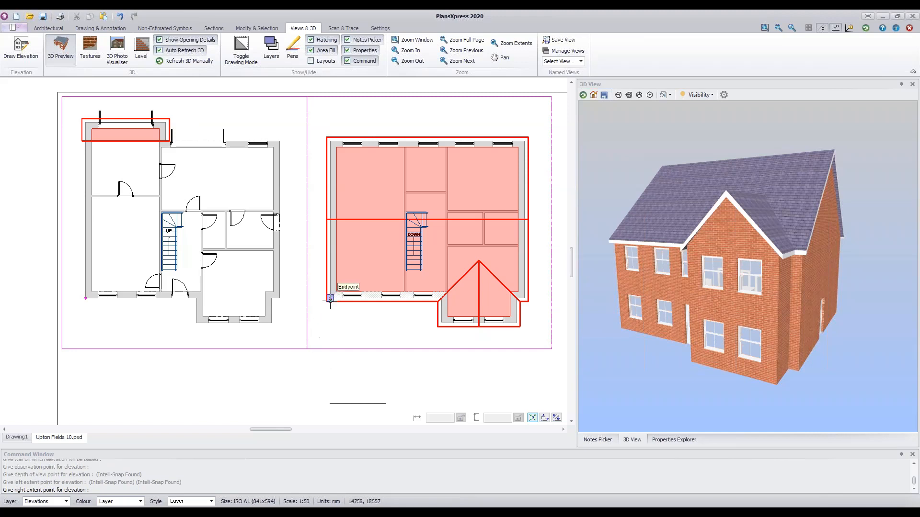
left_click(307, 350)
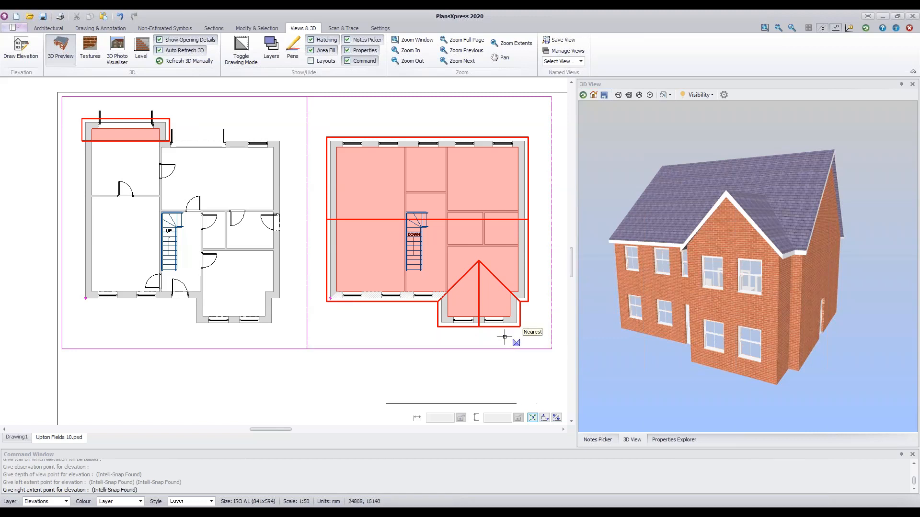
left_click(556, 350)
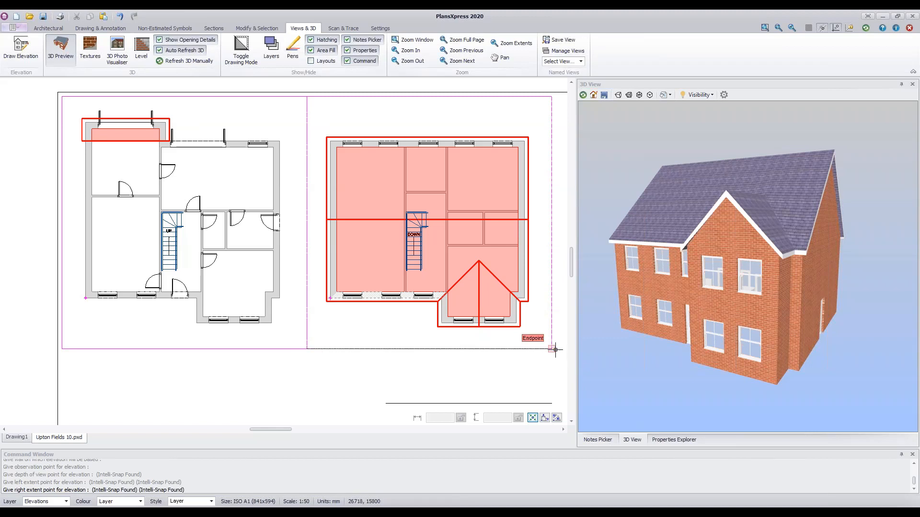
left_click(555, 350)
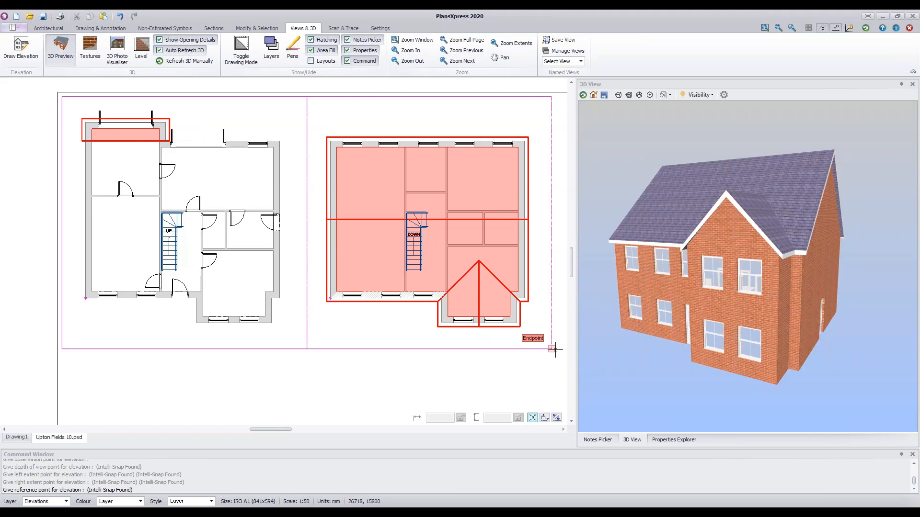
Reference the first floor's front-left corner, place the elevation directly below the ground-floor plan's matching corner, and create it for all levels
left_click(330, 297)
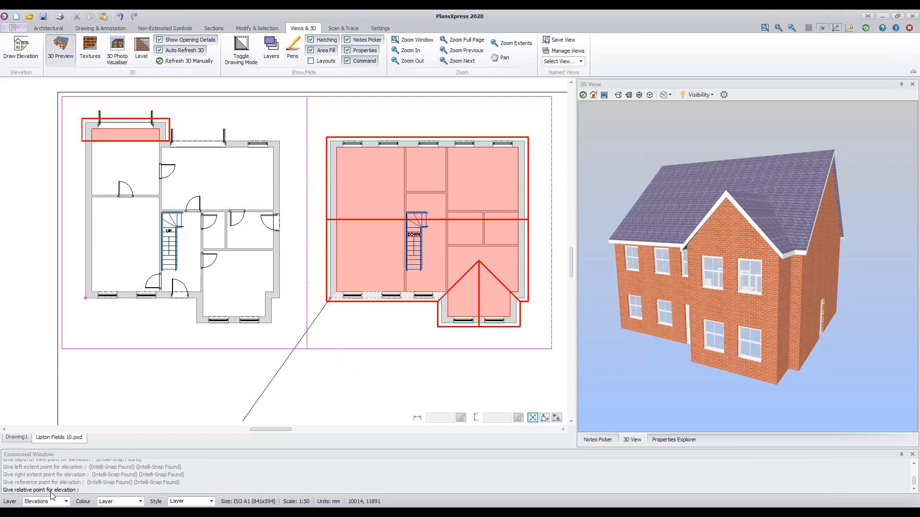
scroll(373, 316, "down", 2)
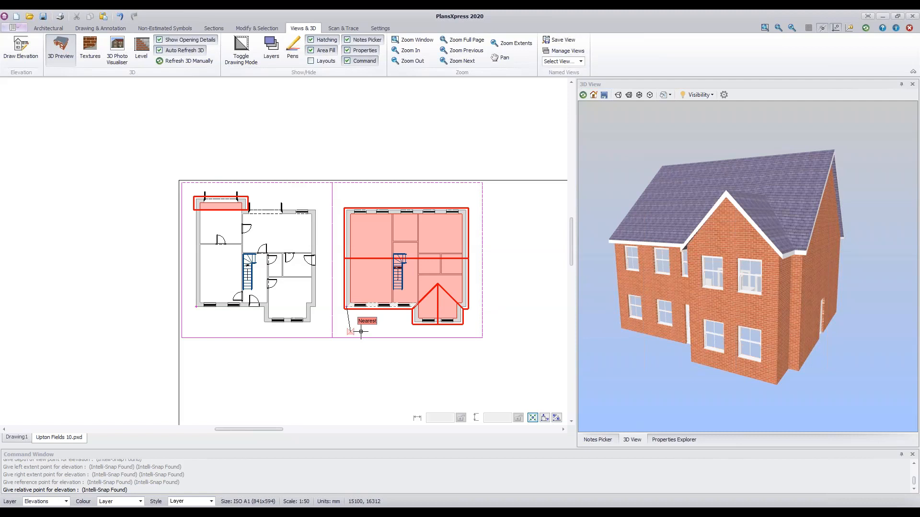
middle_click_drag(345, 366, 325, 277)
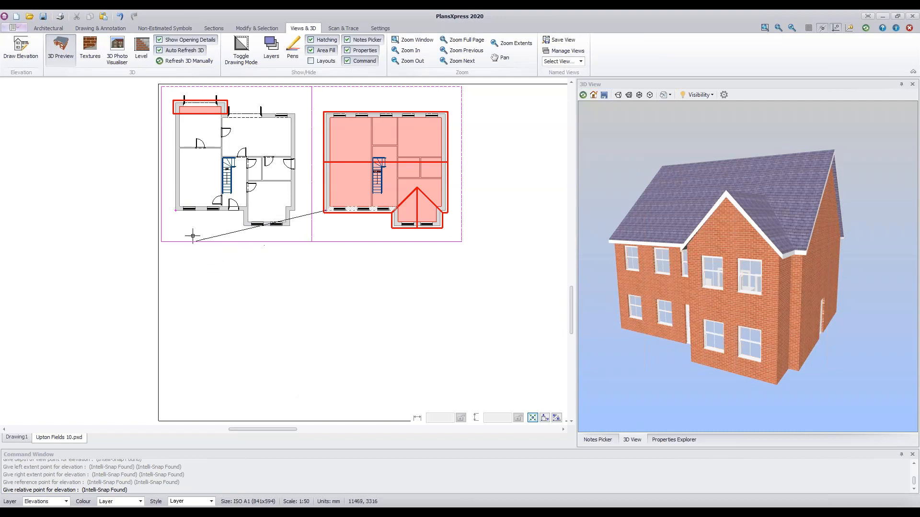
left_click(175, 210)
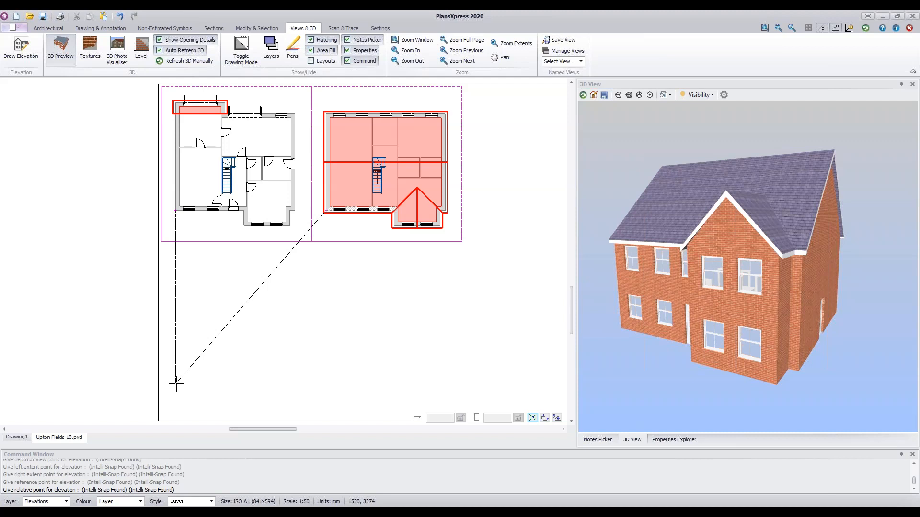
left_click(176, 383)
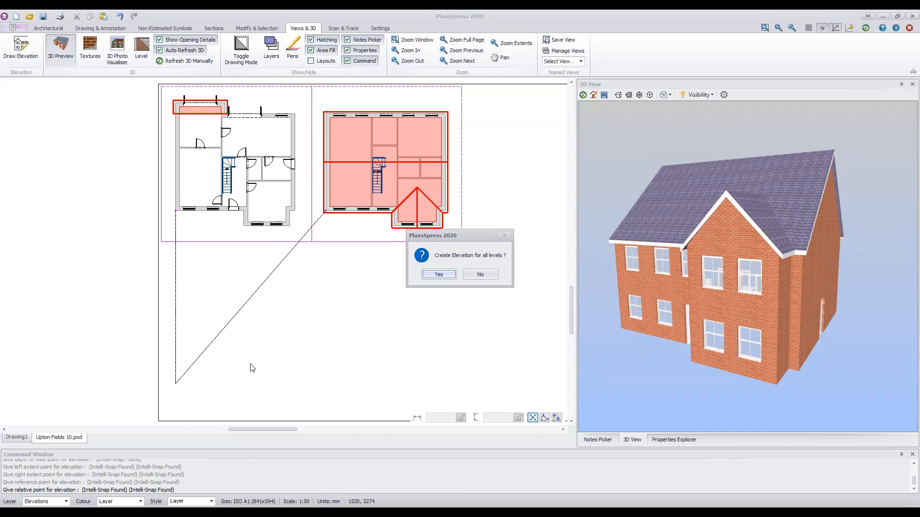
left_click(438, 274)
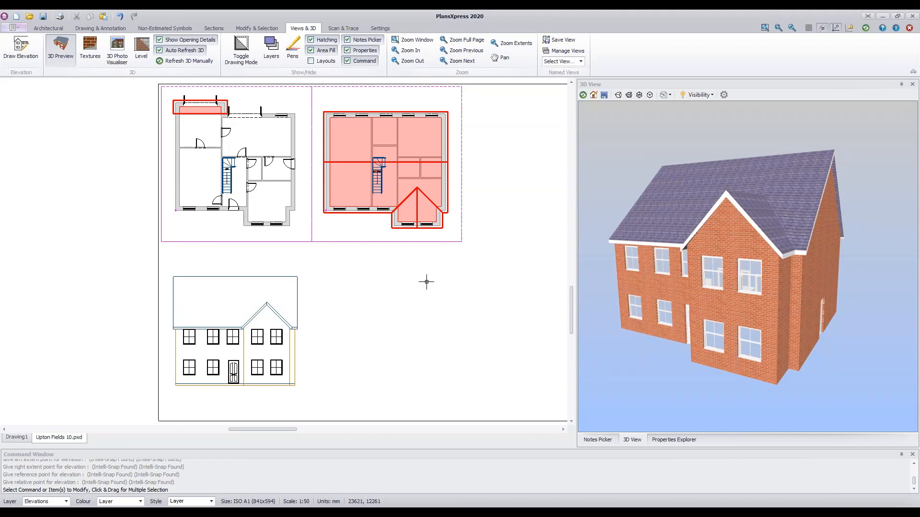
Select the whole front elevation and explode it into separate elements, accepting that it can no longer be rebuilt
left_click(273, 276)
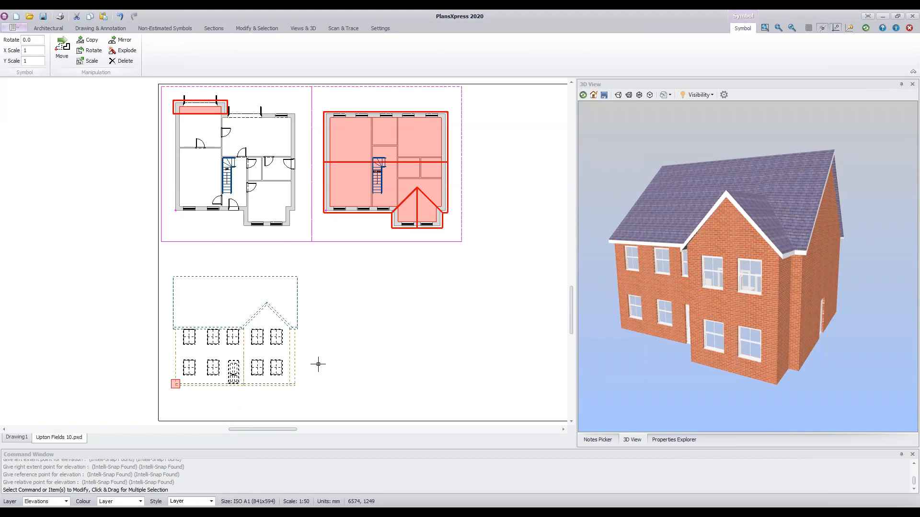
key("Escape")
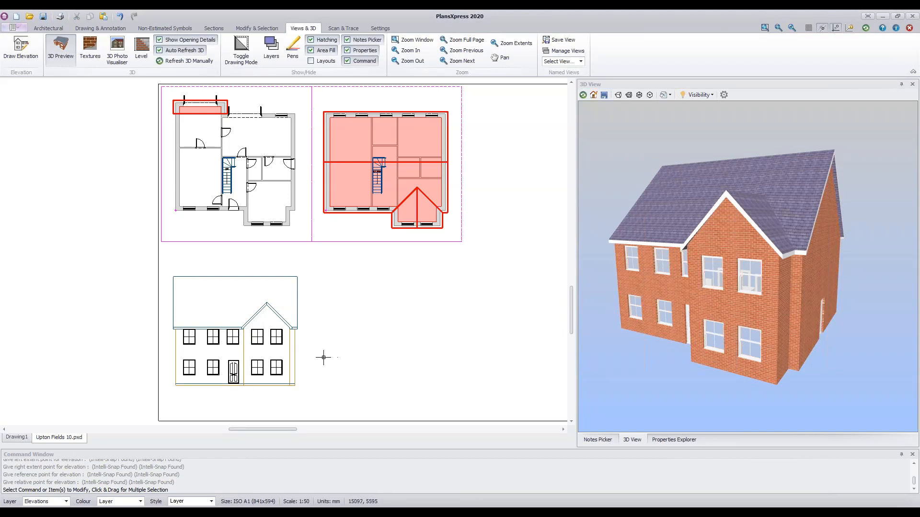
left_click(249, 320)
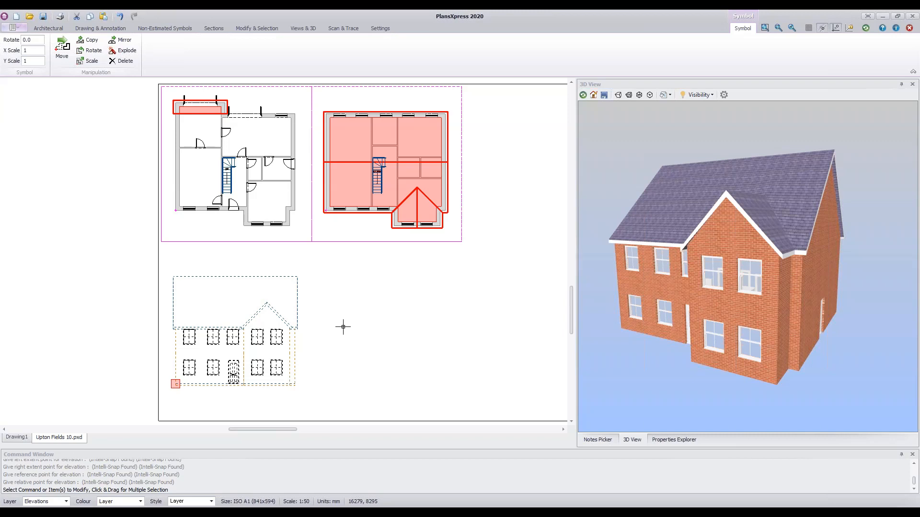
left_click(260, 30)
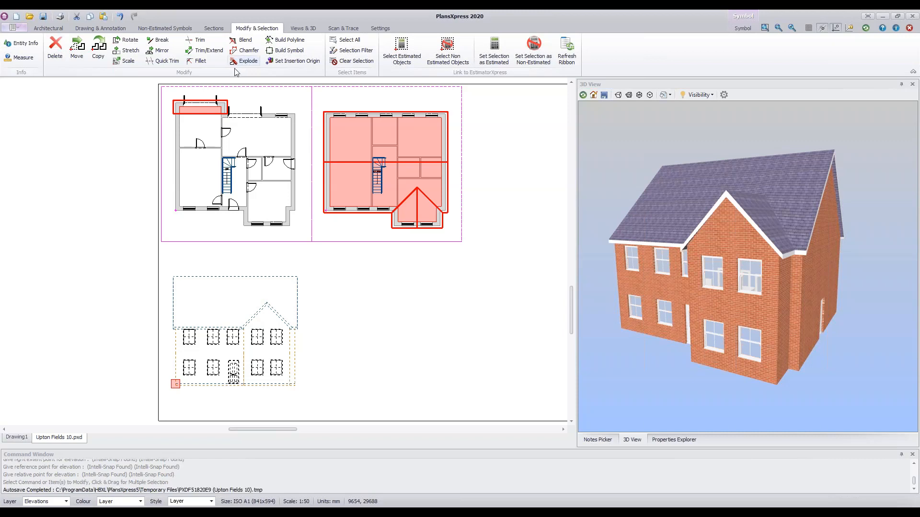
left_click(247, 62)
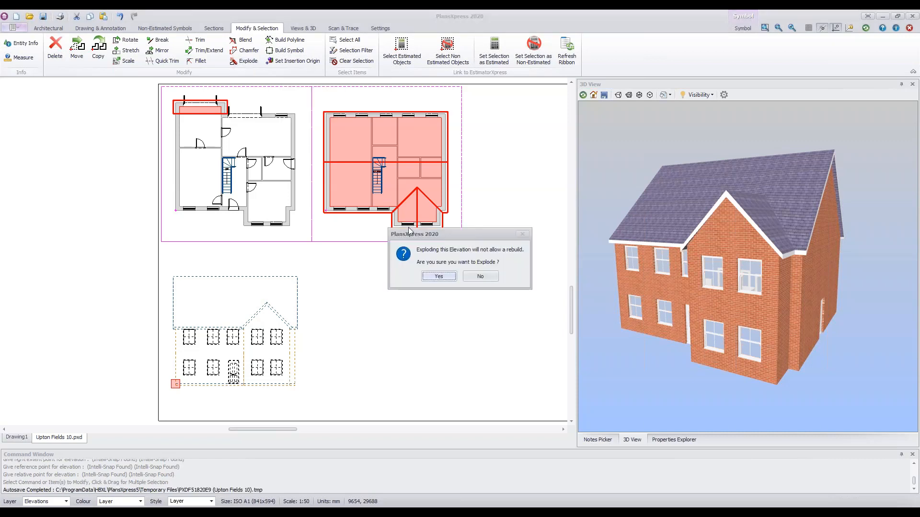
left_click(438, 276)
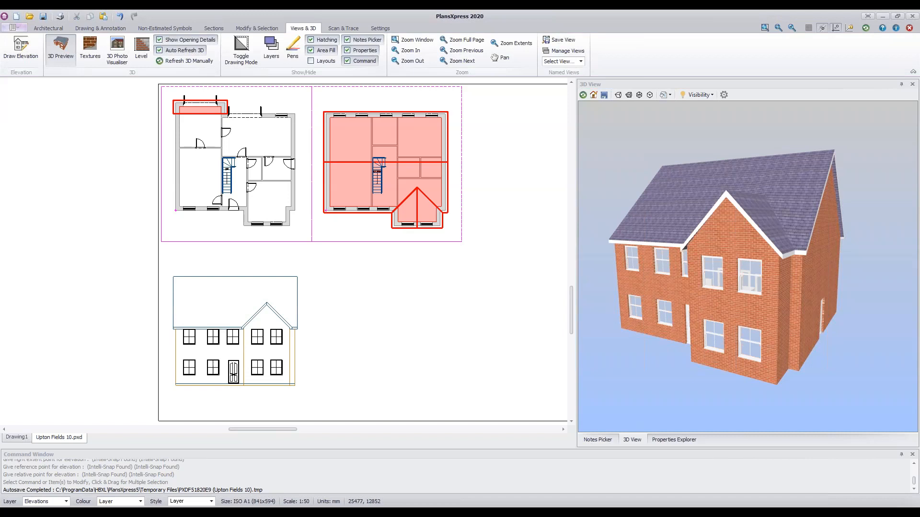
Check the exploded elevation by selecting its roof lines and upper-floor windows individually, and clear the selection
left_click(259, 277)
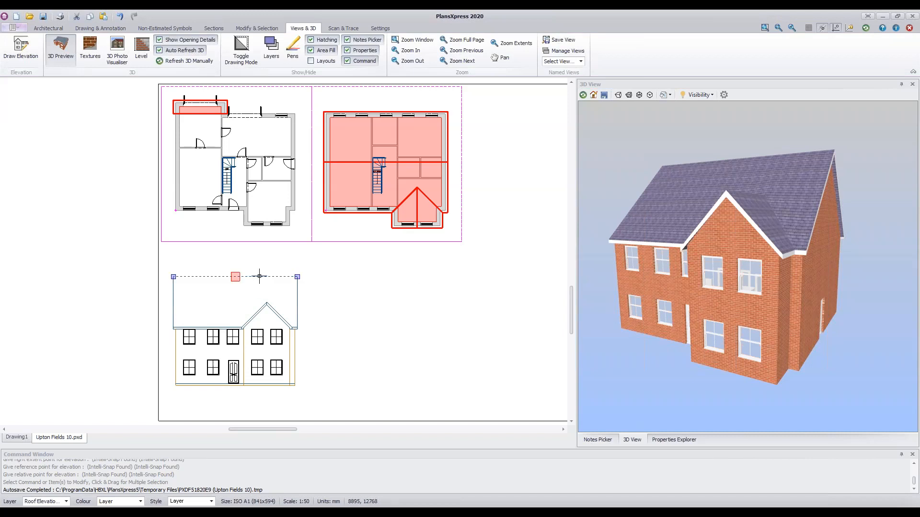
left_click(297, 301)
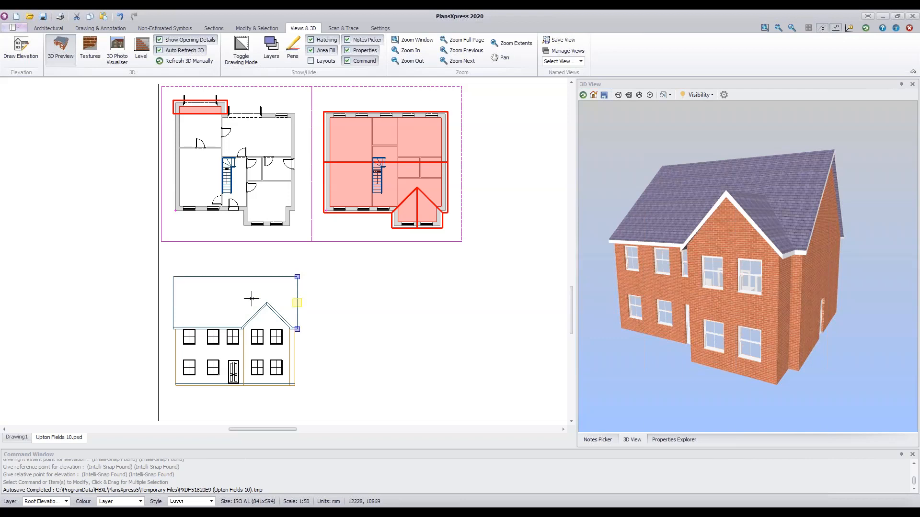
left_click(174, 300)
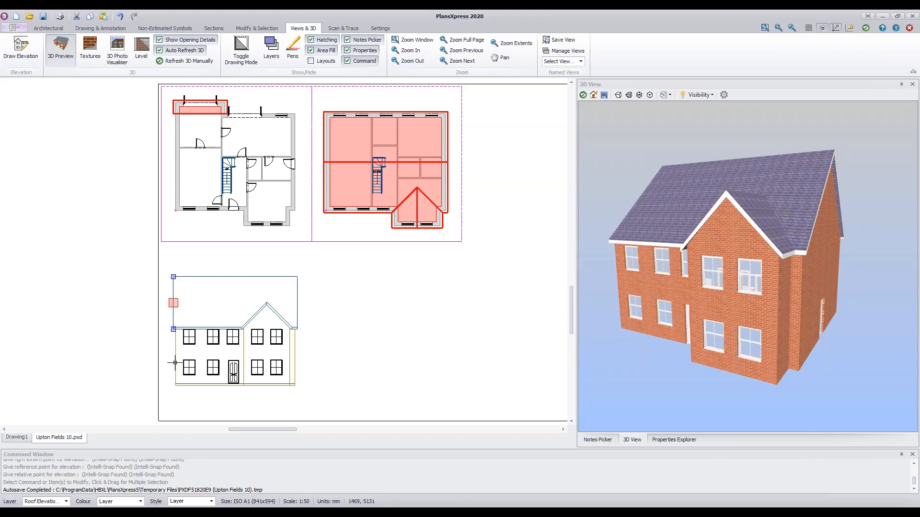
left_click(195, 343)
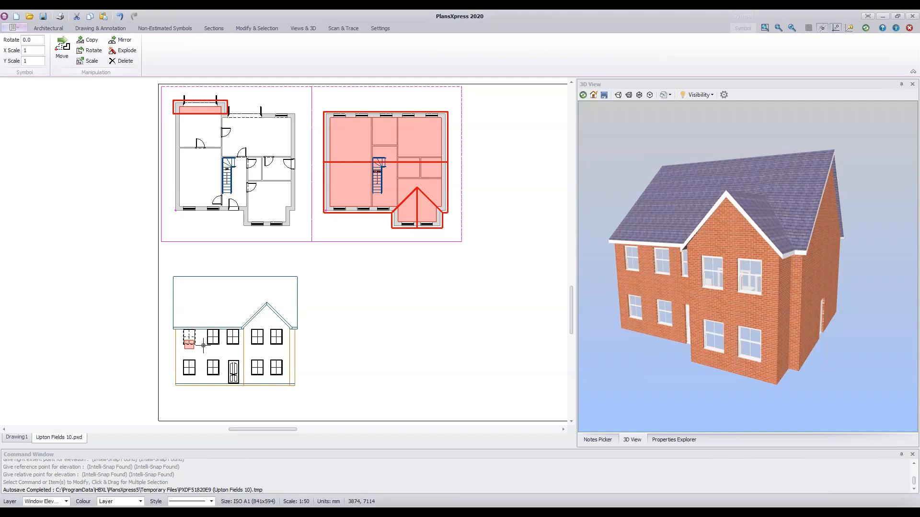
left_click(215, 344)
left_click(233, 340)
left_click(257, 338)
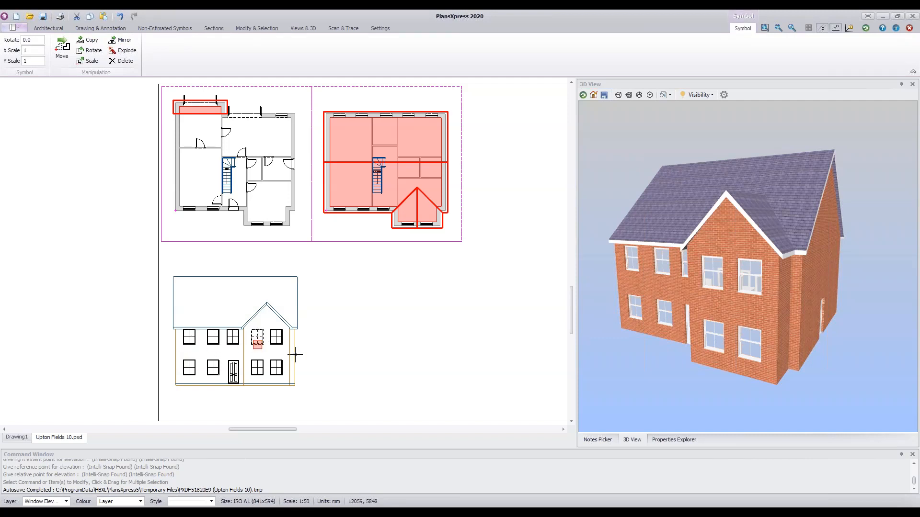
key("Escape")
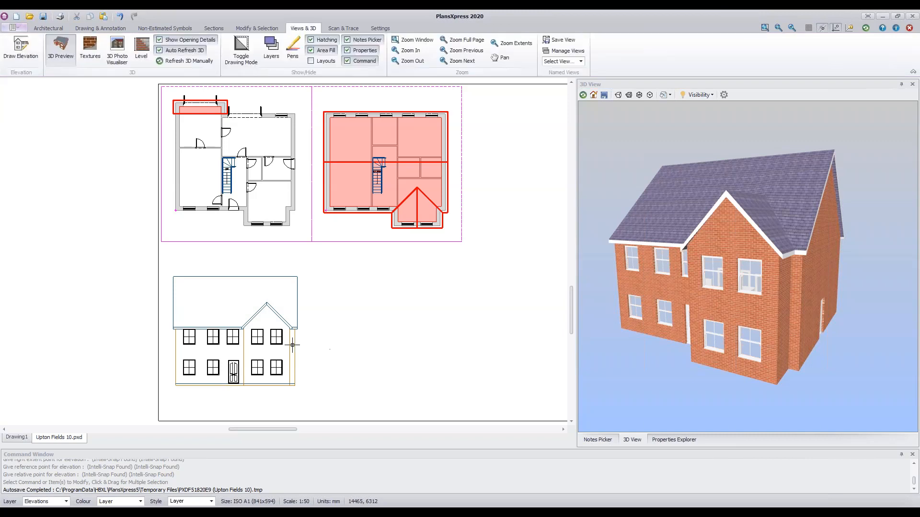
Select the upper-floor window nearest the front elevation's right end to check that it is a separate element, and deselect it
left_click(276, 338)
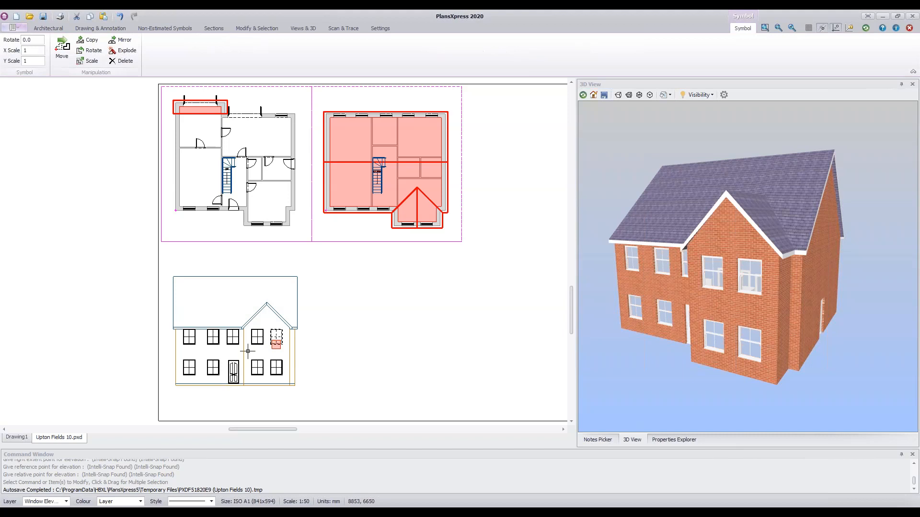
key("Escape")
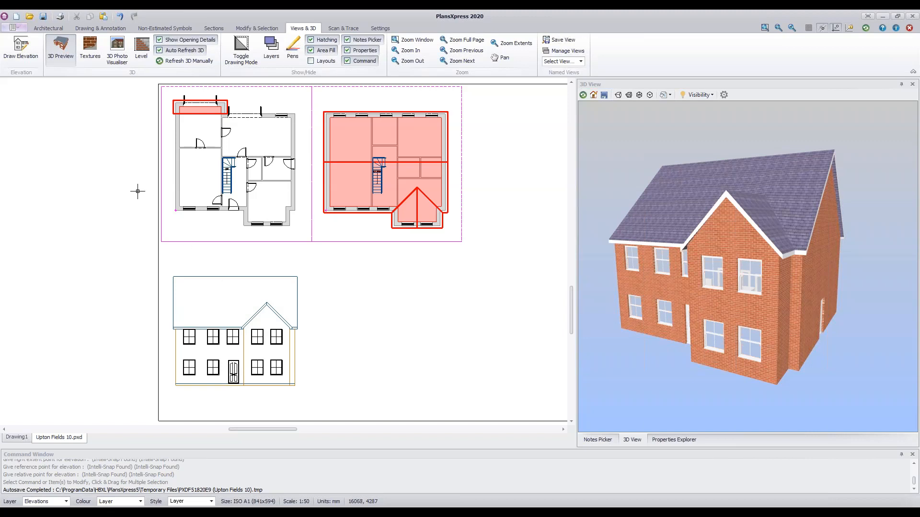
Start an elevation based on the first floor's rear wall, viewed from the upper level boundary's midpoint, with its depth point inside the floor plan
left_click(26, 57)
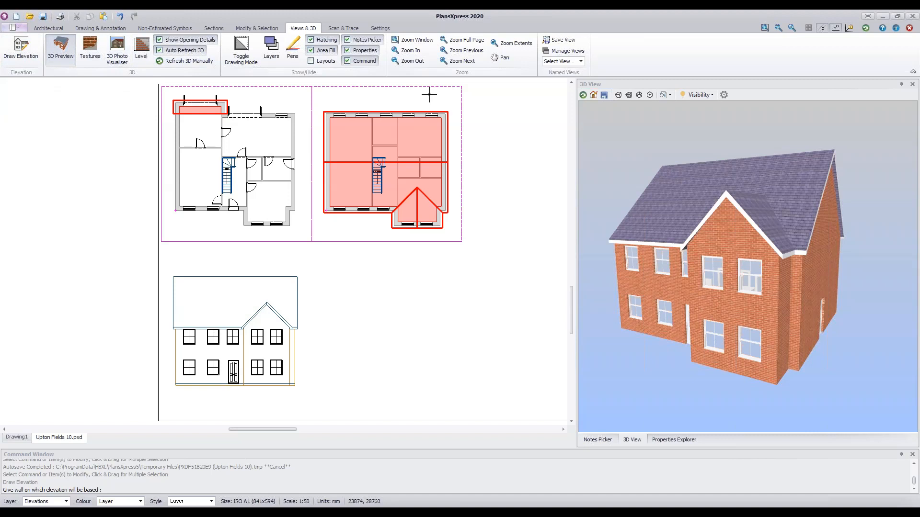
scroll(429, 94, "up", 2)
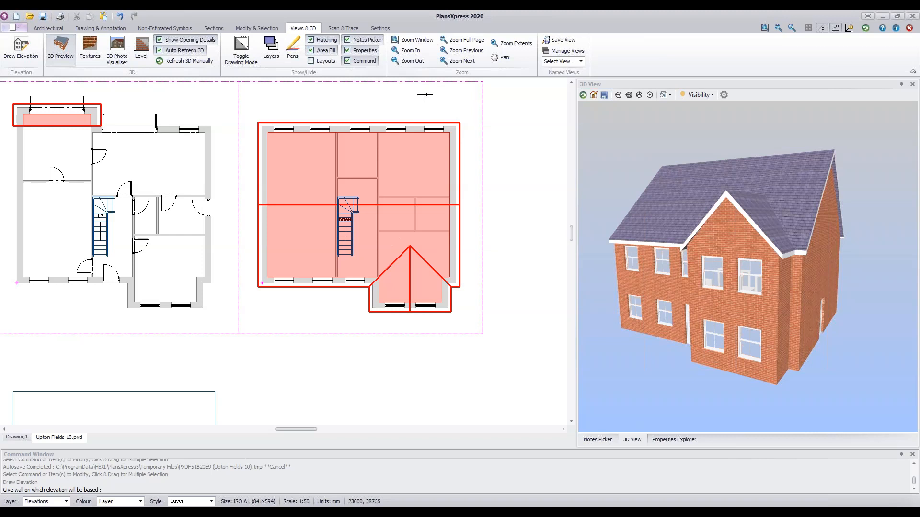
left_click(339, 128)
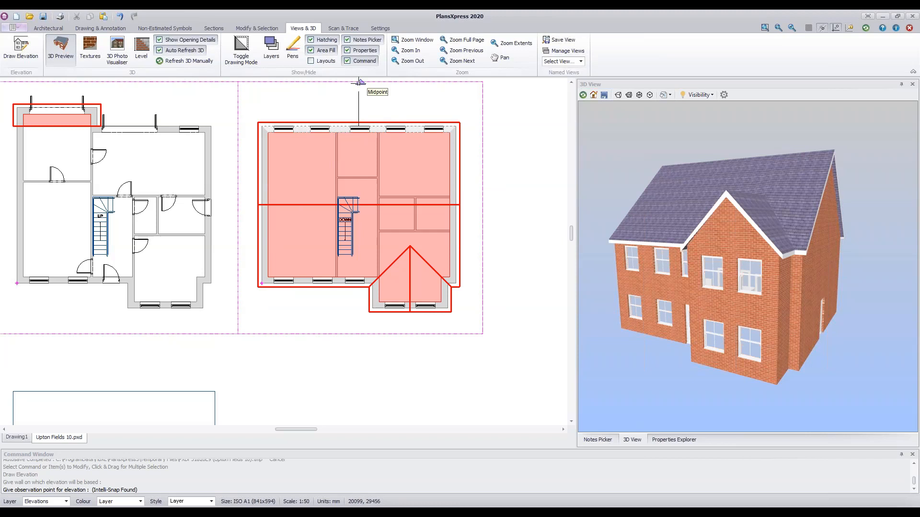
left_click(359, 83)
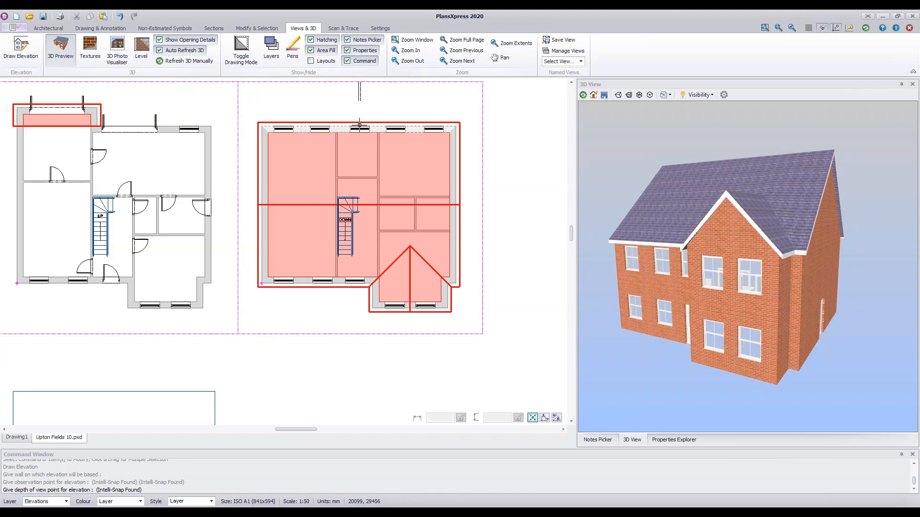
left_click(371, 247)
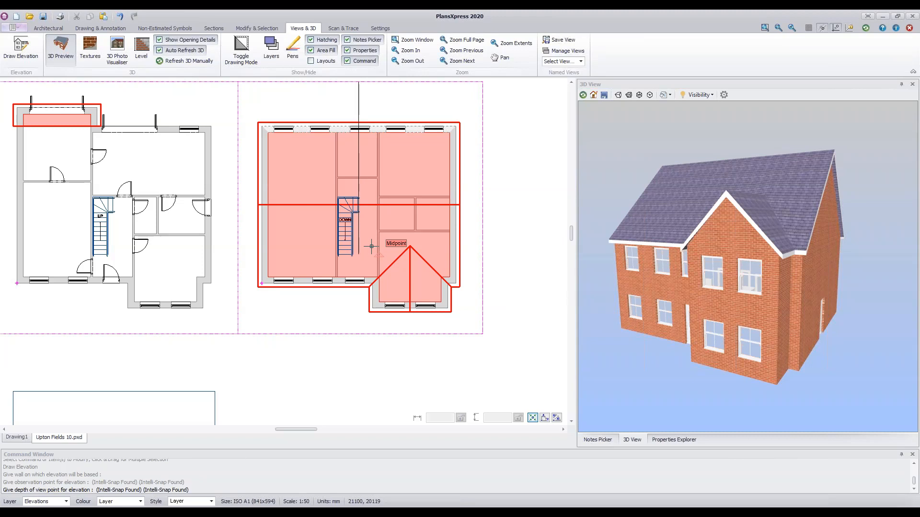
left_click(371, 247)
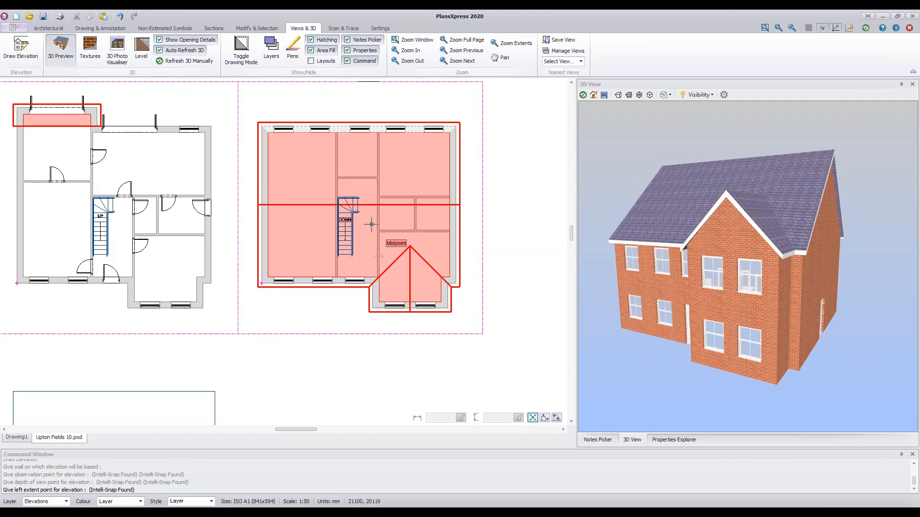
Set the rear elevation's left extent at the first-floor level boundary's upper-right corner and its right extent at the upper-left corner
left_click(361, 86)
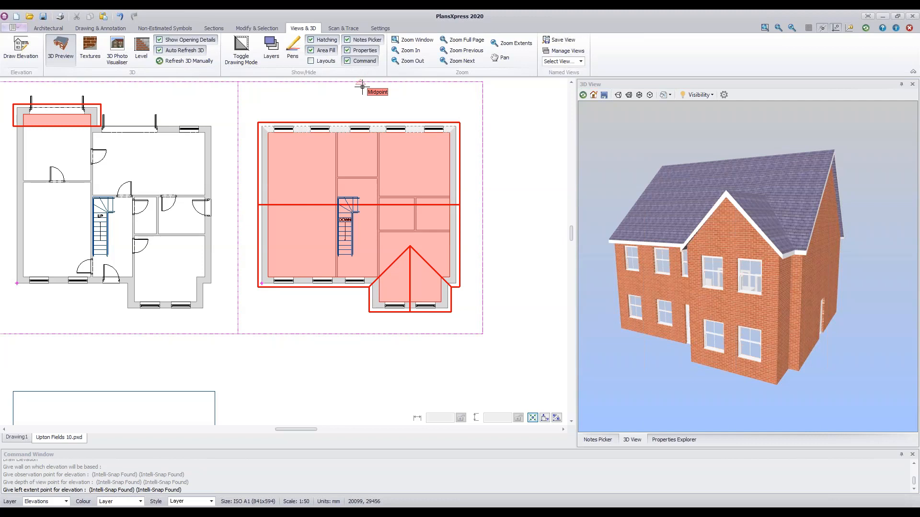
left_click(483, 82)
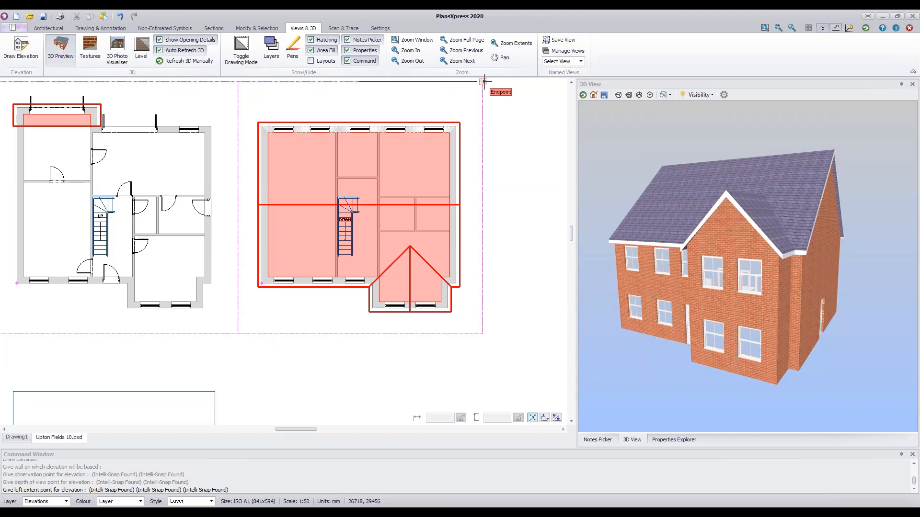
left_click(509, 83)
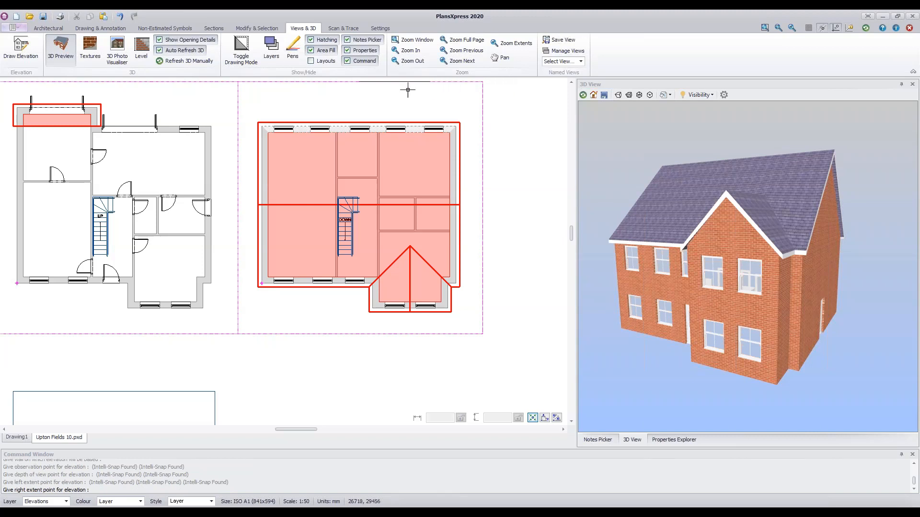
left_click(223, 82)
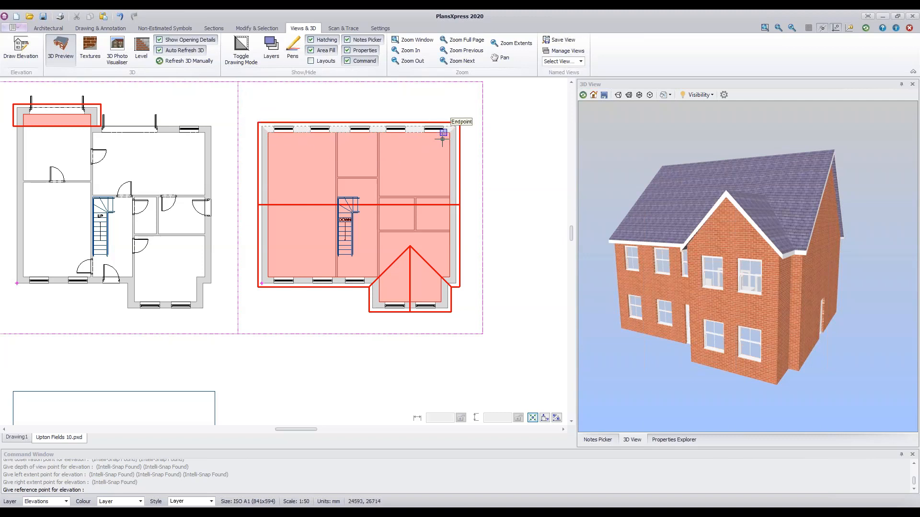
Reference the first floor's upper-right outer corner, place the rear elevation below that plan's left wall, level with the front elevation's base, and create it for all levels
left_click(456, 127)
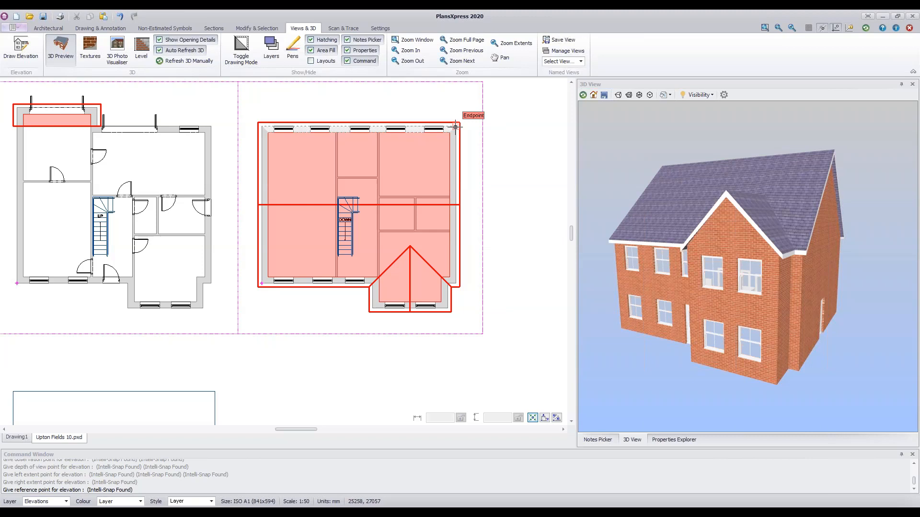
left_click(455, 127)
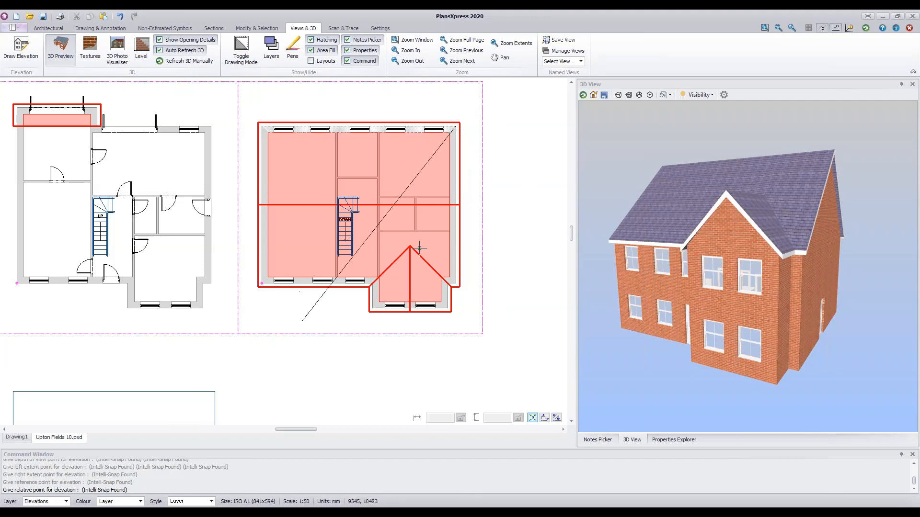
scroll(320, 368, "down", 1)
mouse_move(318, 370)
middle_mouse_down()
mouse_move(314, 294)
mouse_move(329, 238)
middle_mouse_up()
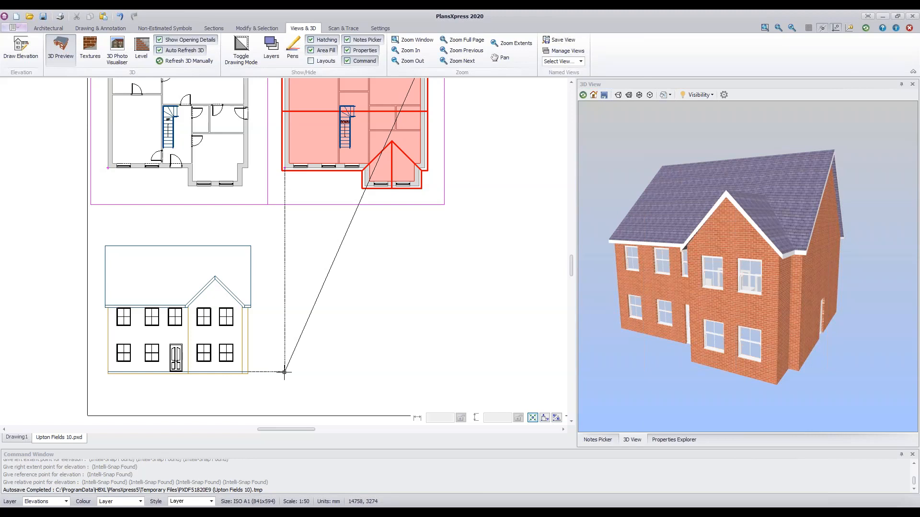
left_click(285, 371)
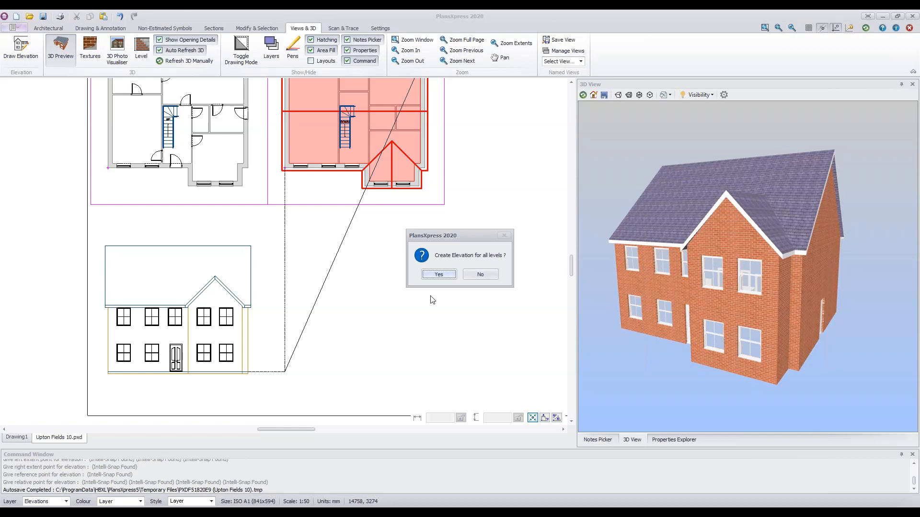
left_click(438, 274)
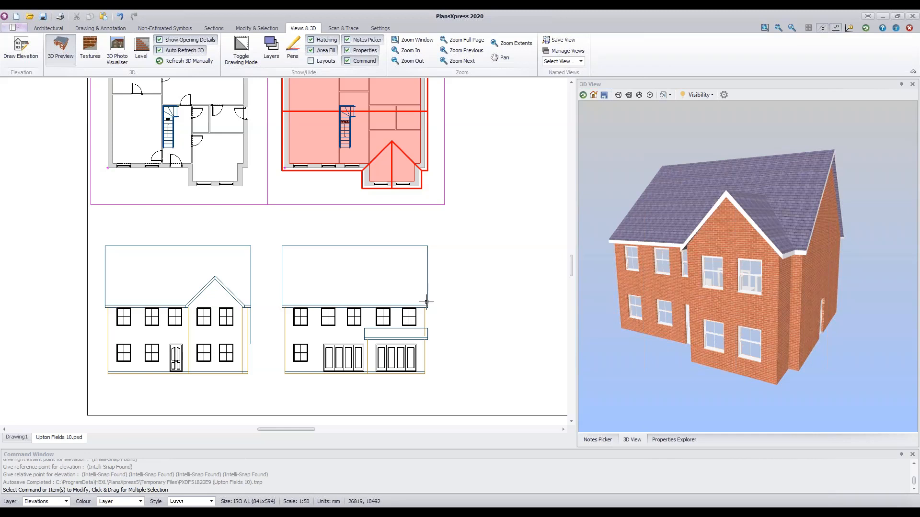
Select the whole rear elevation and explode it into separate elements, accepting that it can no longer be rebuilt
scroll(418, 329, "up", 5)
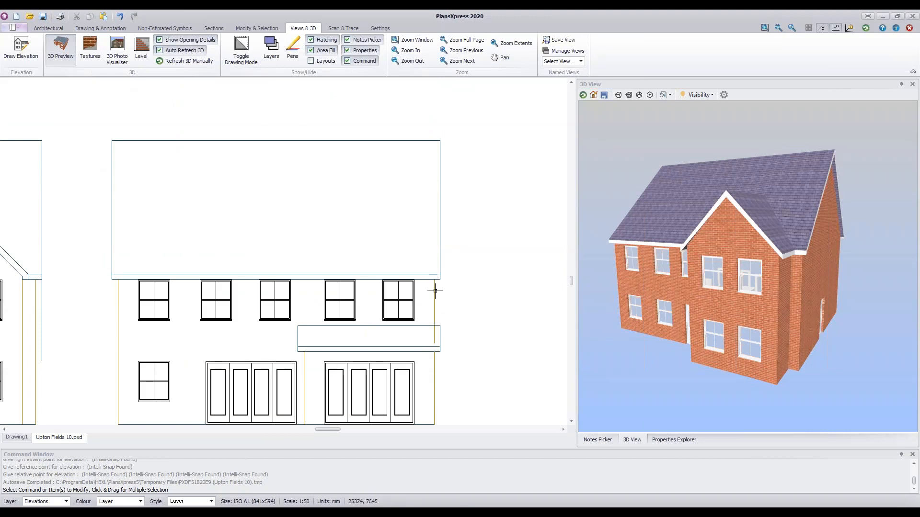
left_click(435, 293)
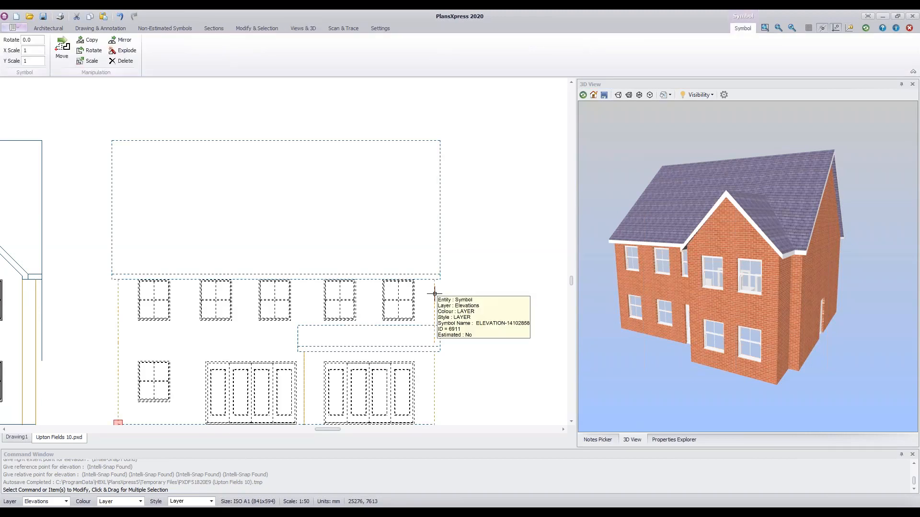
left_click(127, 51)
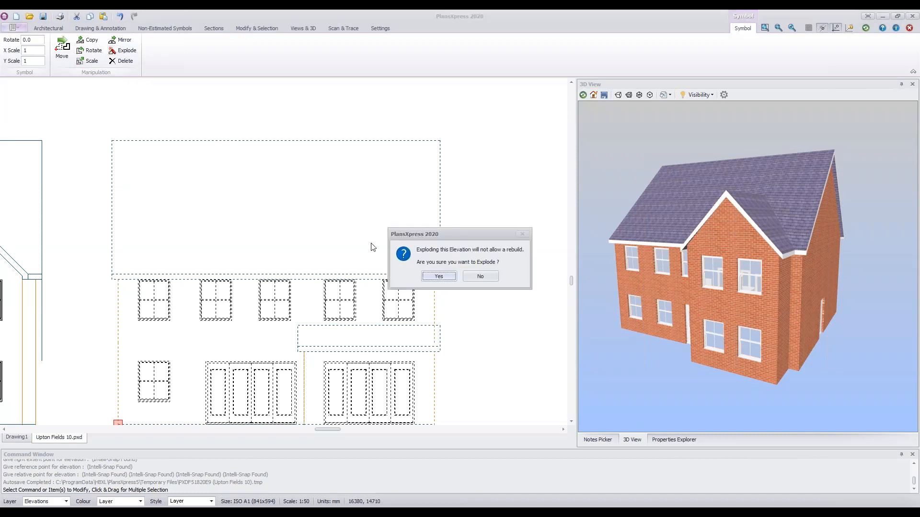
left_click(438, 277)
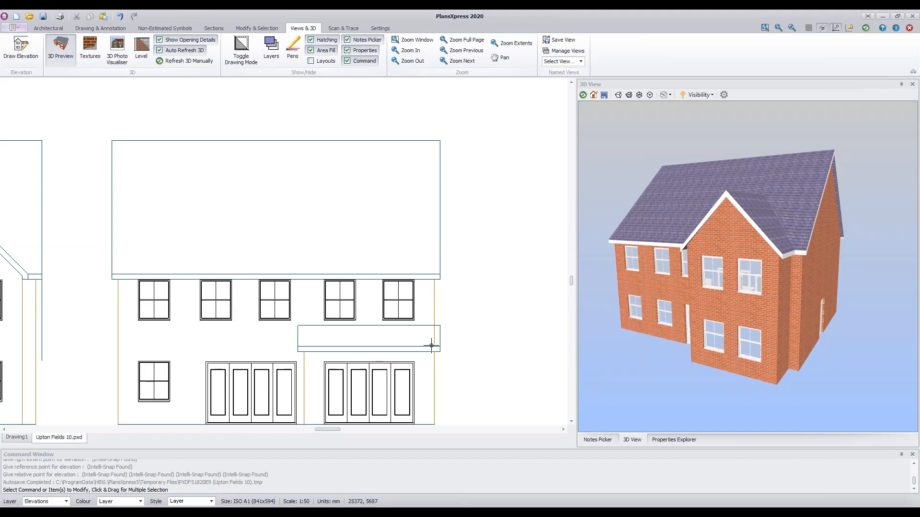
Shorten the rear elevation's upper right-hand wall line so it ends at the top edge of the lower roof
left_click(434, 306)
left_click(434, 343)
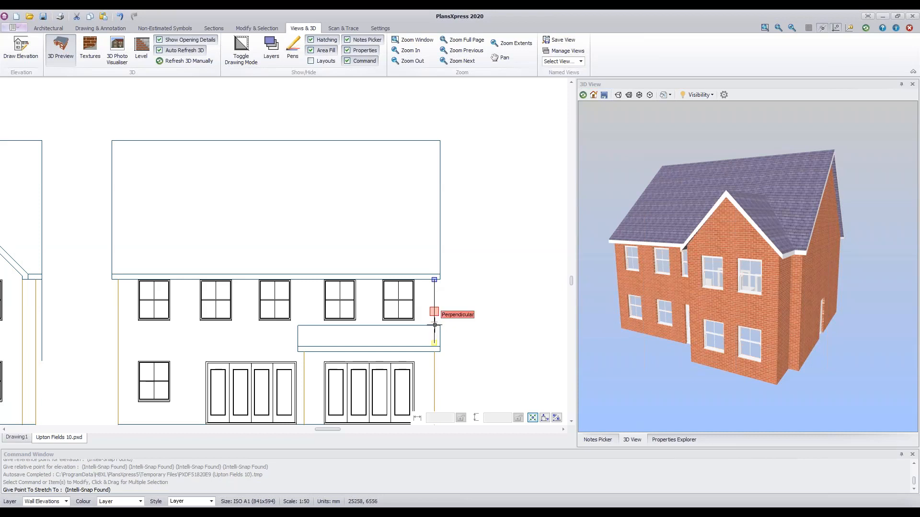
left_click(434, 325)
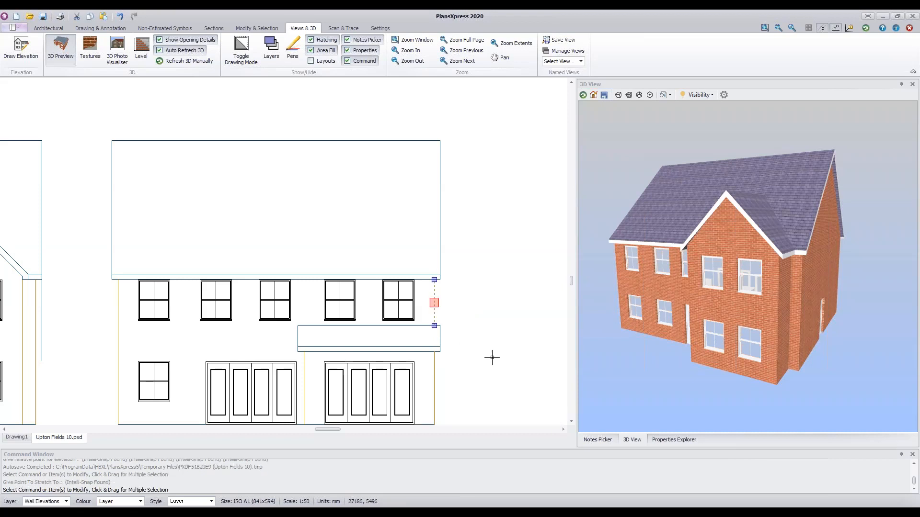
key("Escape")
Shorten the overlapping roof-edge lines hanging below the front elevation's right-hand eaves so they end at the eaves
scroll(492, 358, "down", 1)
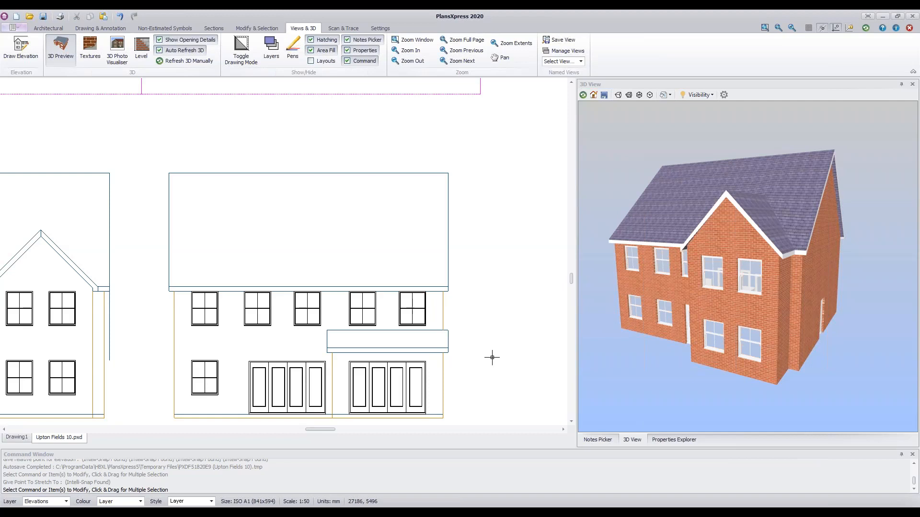
left_click(109, 330)
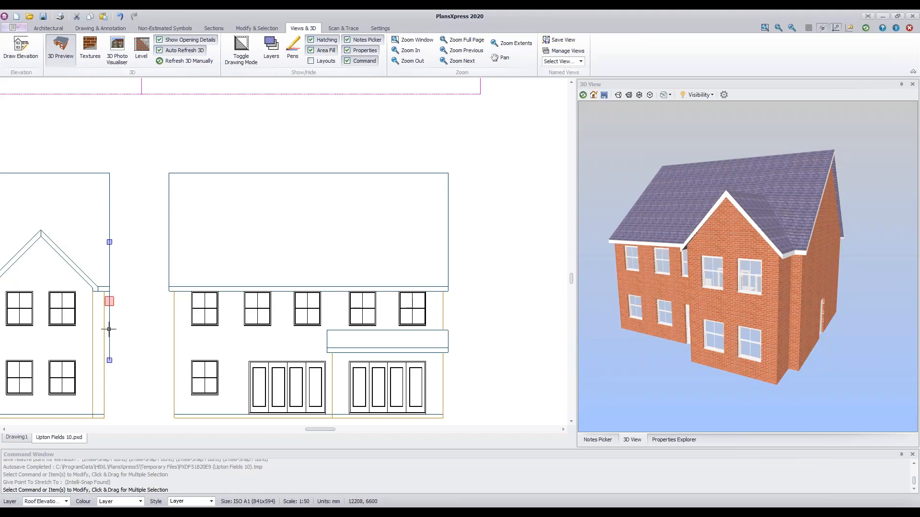
left_click(110, 361)
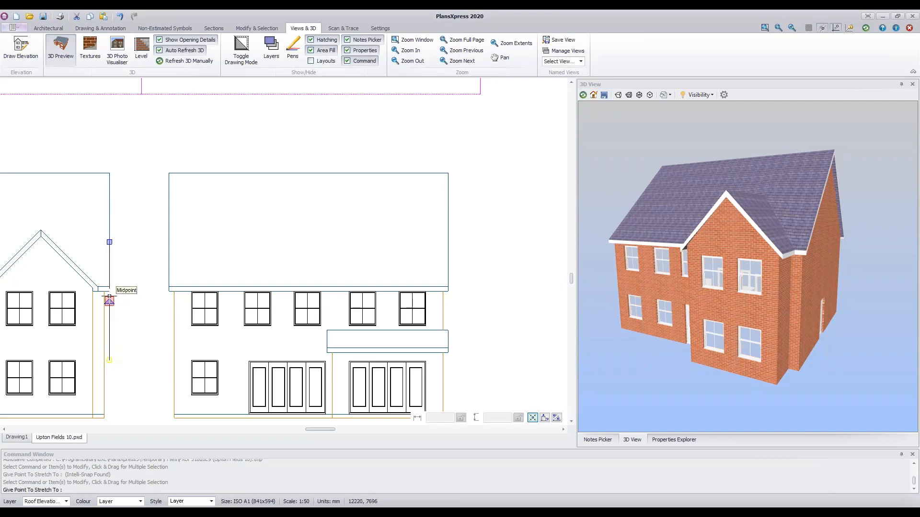
key("Escape")
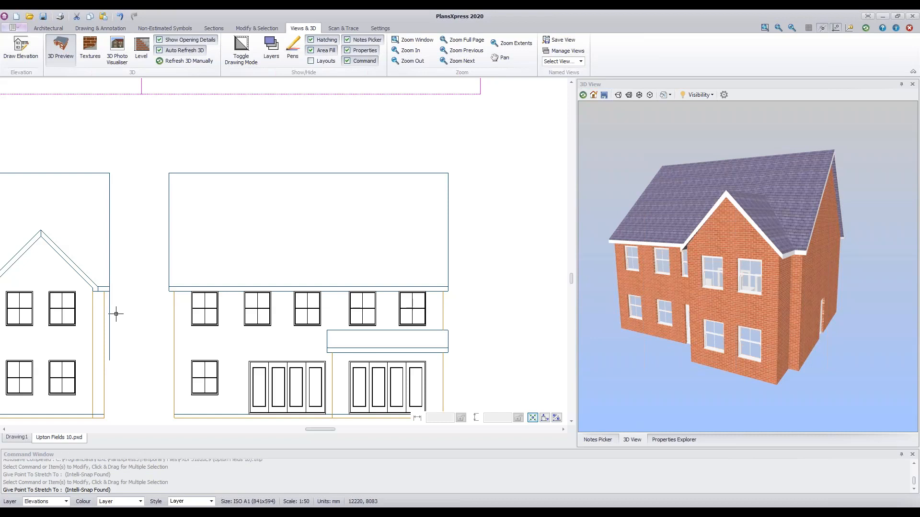
left_click(117, 315)
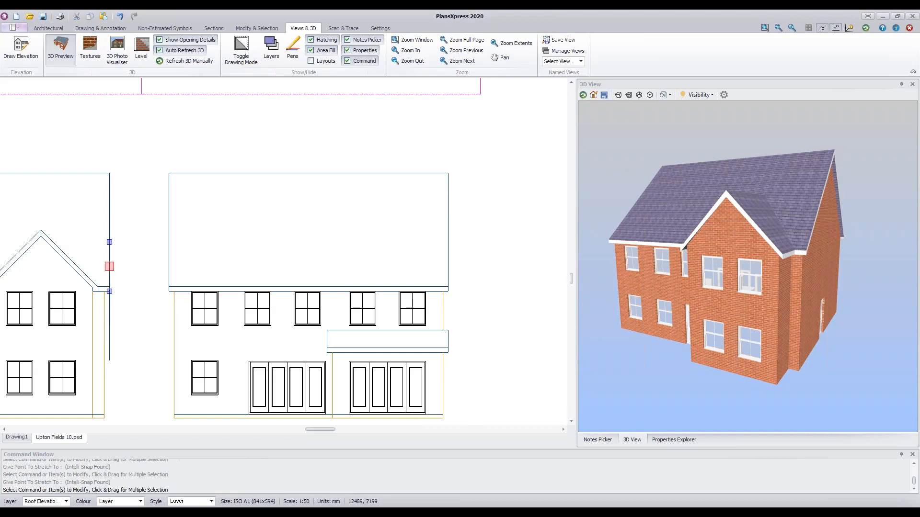
left_click(109, 317)
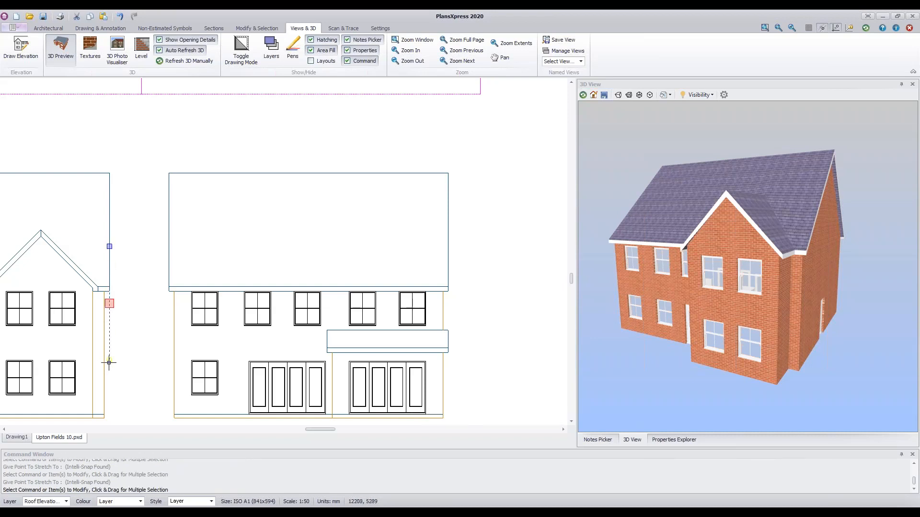
left_click(108, 360)
left_click(109, 291)
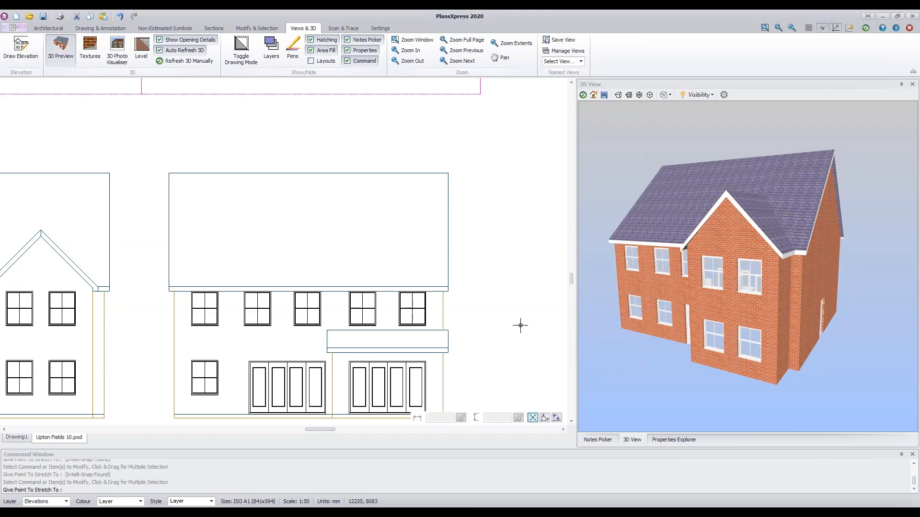
key("Escape")
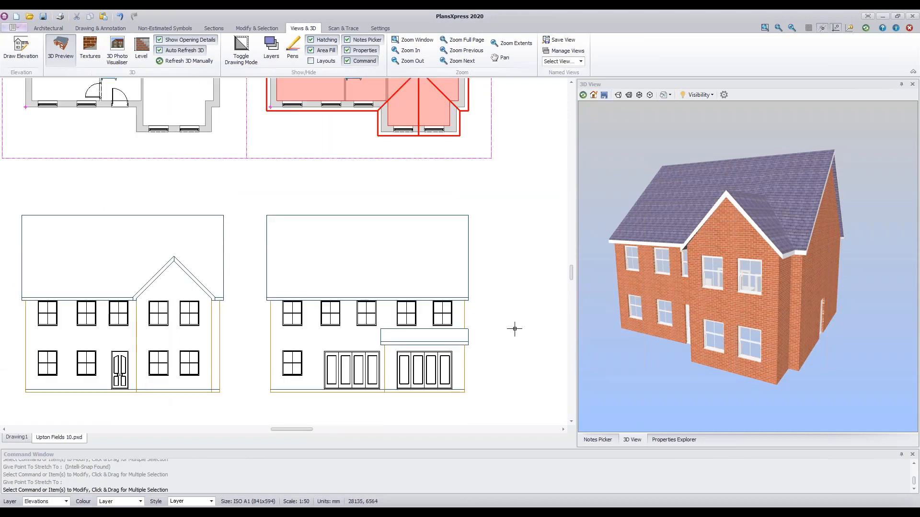
Compare the two elevations with the Exercise 14 diagram in the Word document, and switch back to PlansXpress
scroll(516, 328, "down", 4)
scroll(513, 329, "up", 1)
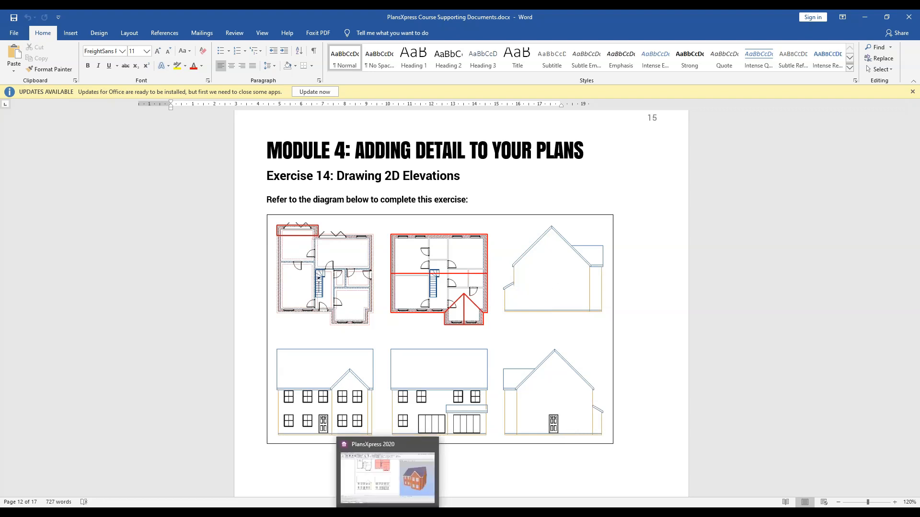
left_click(388, 512)
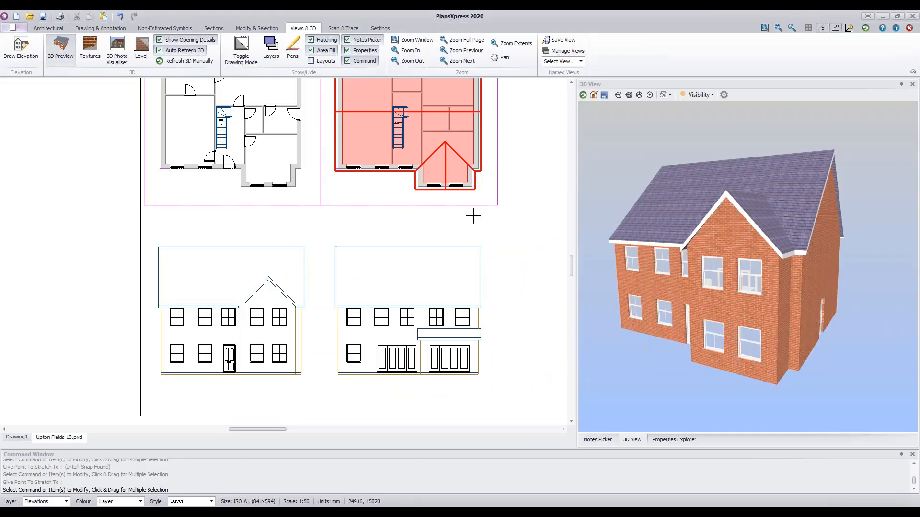
Begin a side elevation from the first-floor plan's left gable wall, with its observation point between the plans and depth of view reaching beyond the opposite wall
scroll(474, 216, "down", 1)
scroll(474, 216, "down", 1)
middle_click_drag(512, 202, 428, 293)
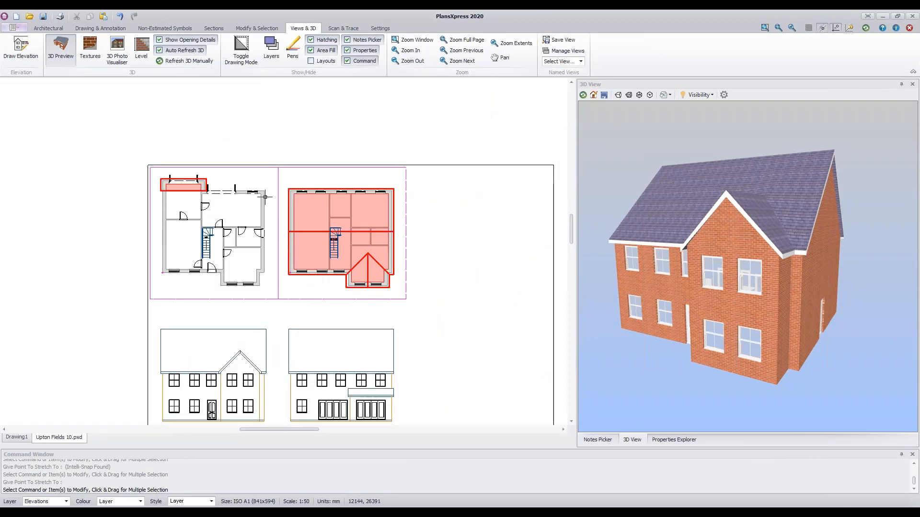
left_click(24, 56)
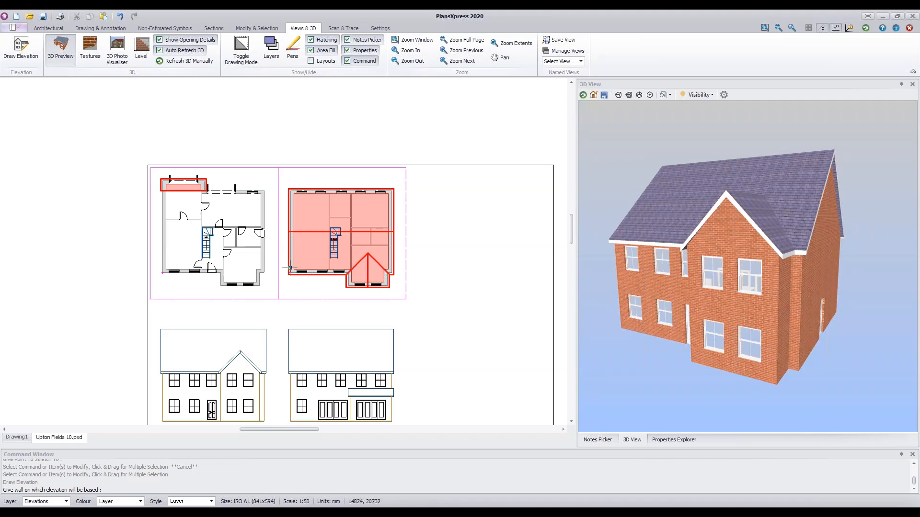
left_click(293, 246)
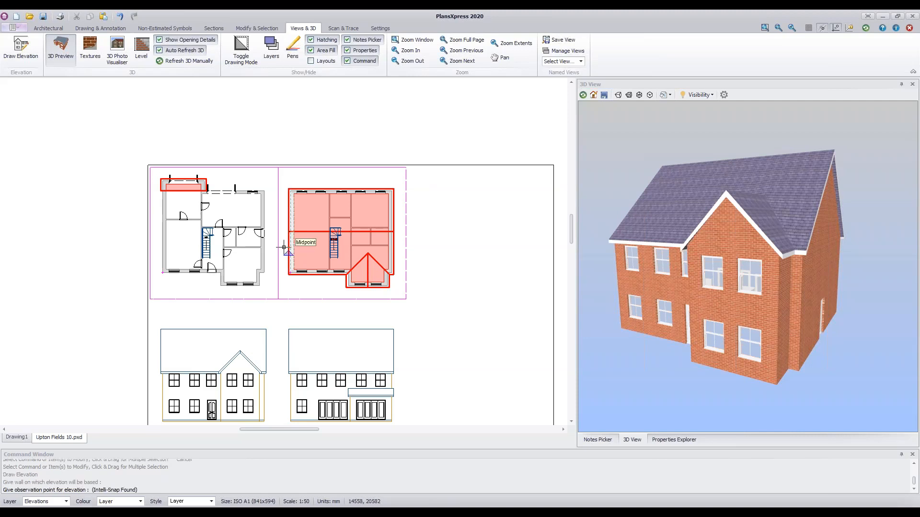
scroll(269, 248, "up", 4)
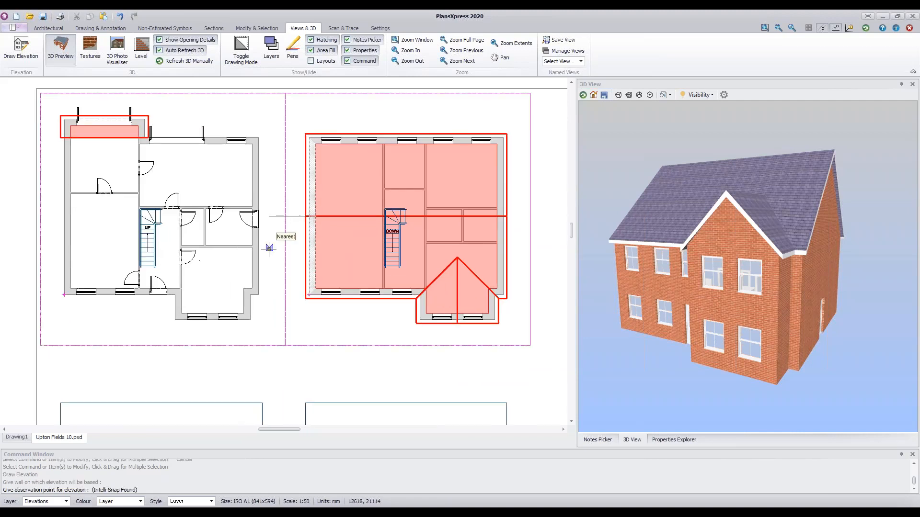
left_click(261, 254)
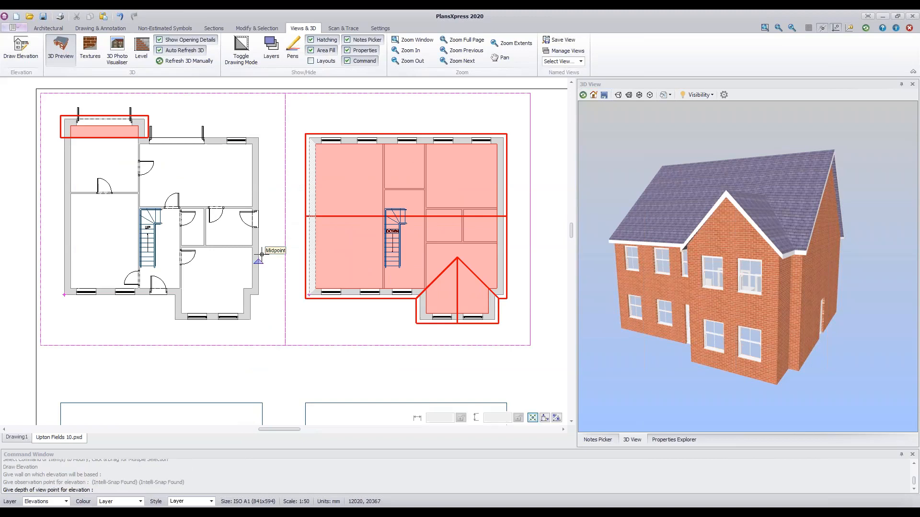
left_click(281, 320)
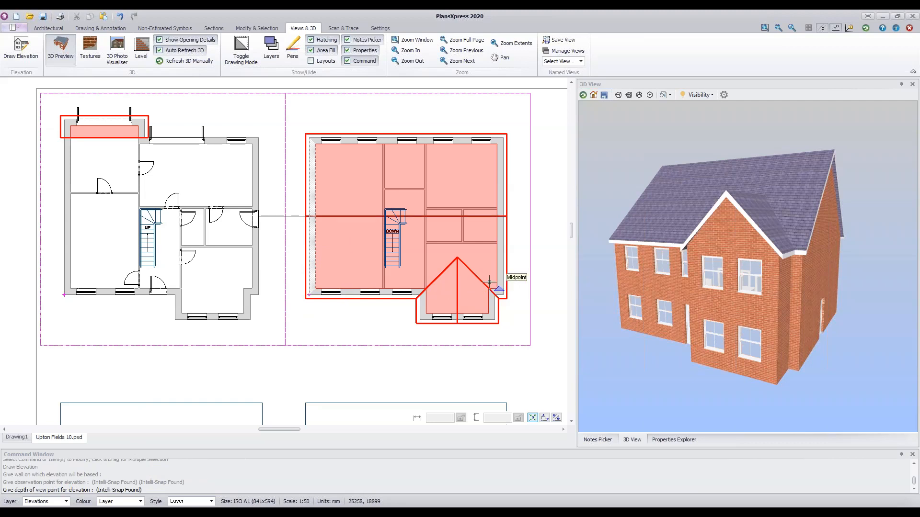
left_click(531, 220)
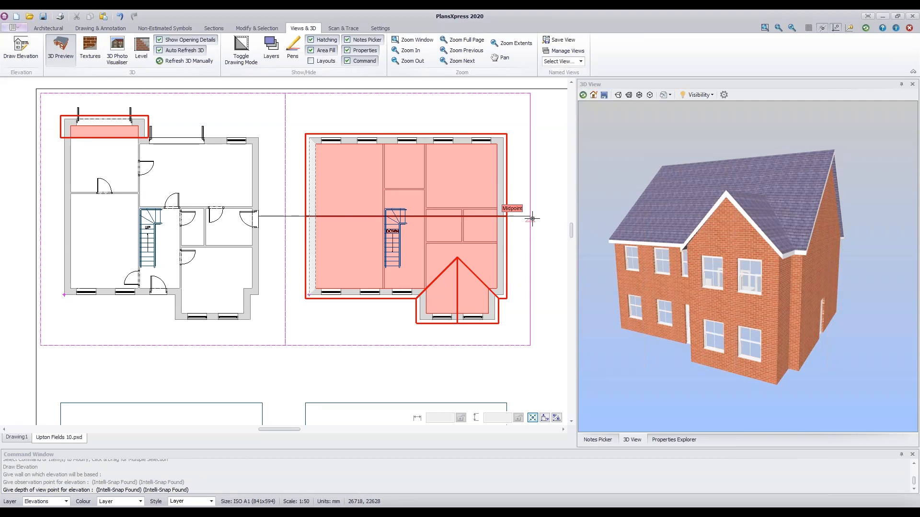
left_click(532, 219)
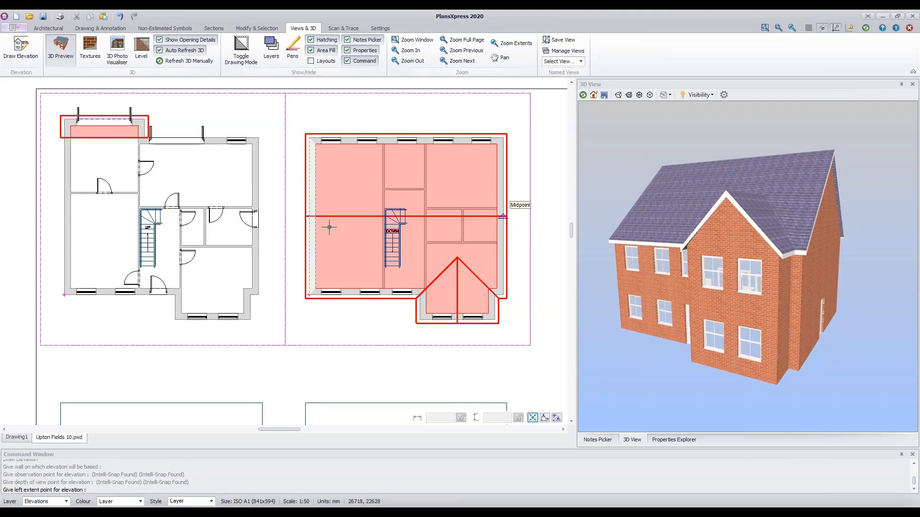
Set the elevation's extents at both ends of the boundary line between the plans, and use the first-floor plan's upper-left corner as reference point
left_click(286, 216)
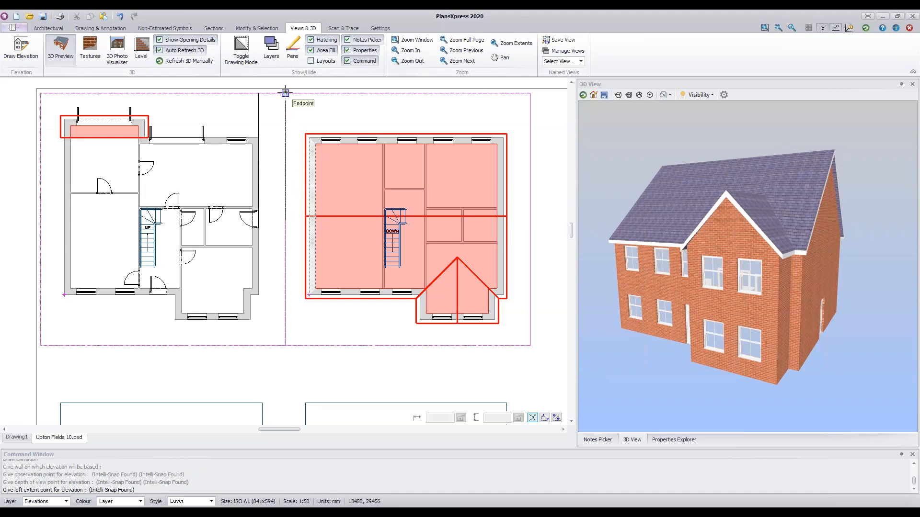
left_click(285, 92)
left_click(285, 92)
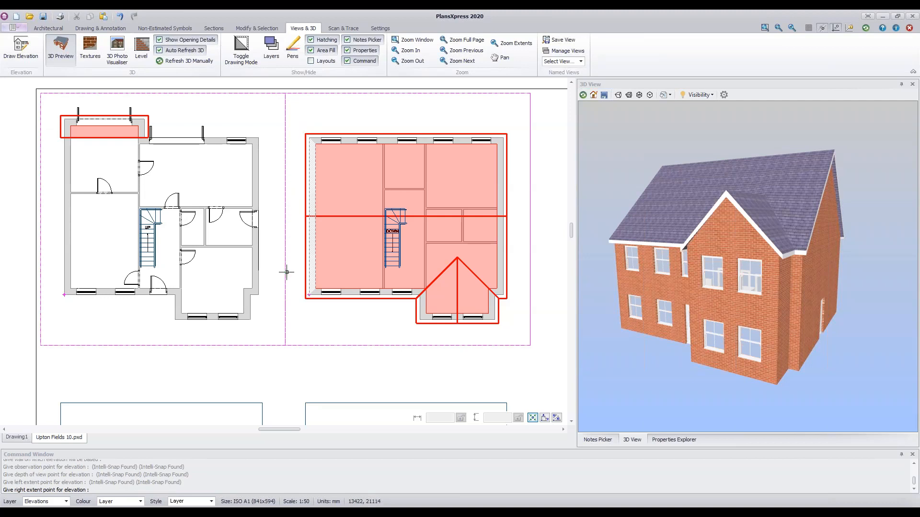
left_click(289, 367)
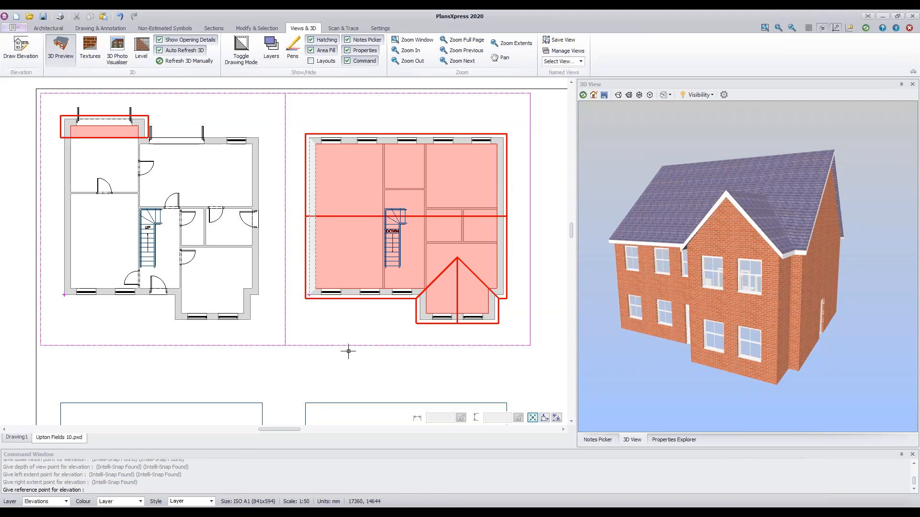
left_click(310, 139)
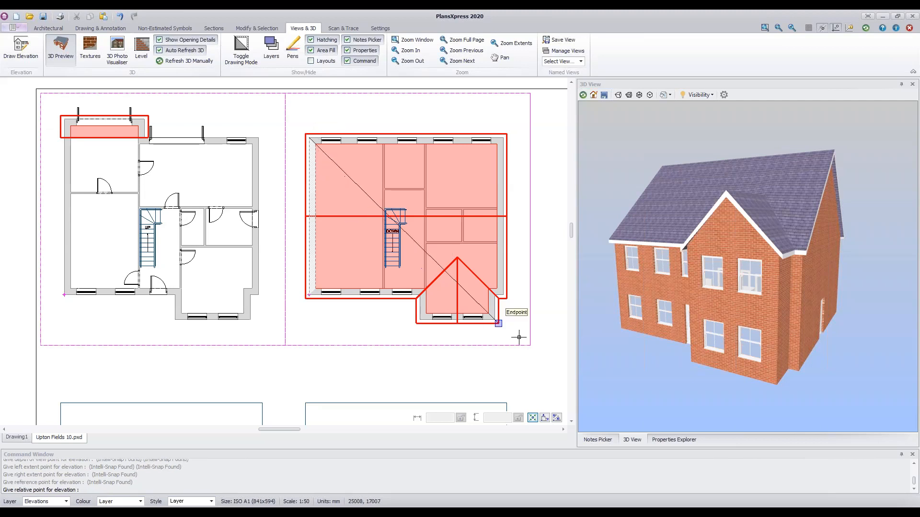
Place the side elevation close to the first-floor level boundary, aligned with the plan's lower wall, and create it for all levels
scroll(516, 335, "down", 1)
mouse_move(544, 368)
middle_mouse_down()
mouse_move(361, 343)
mouse_move(320, 329)
mouse_move(306, 304)
mouse_move(275, 310)
middle_mouse_up()
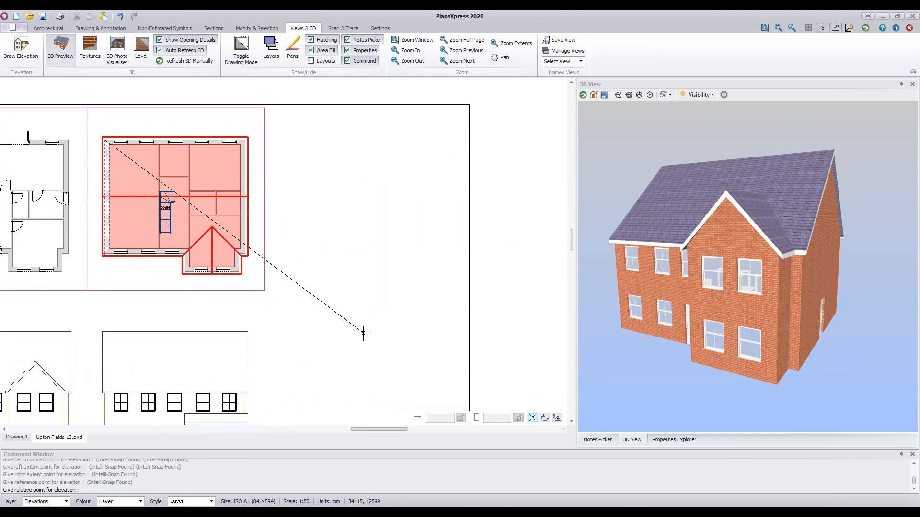
left_click(363, 334)
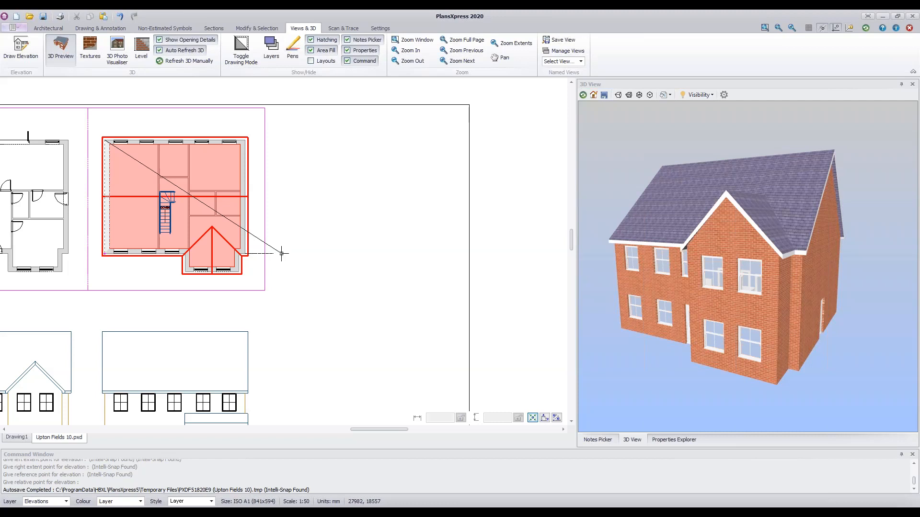
left_click(281, 253)
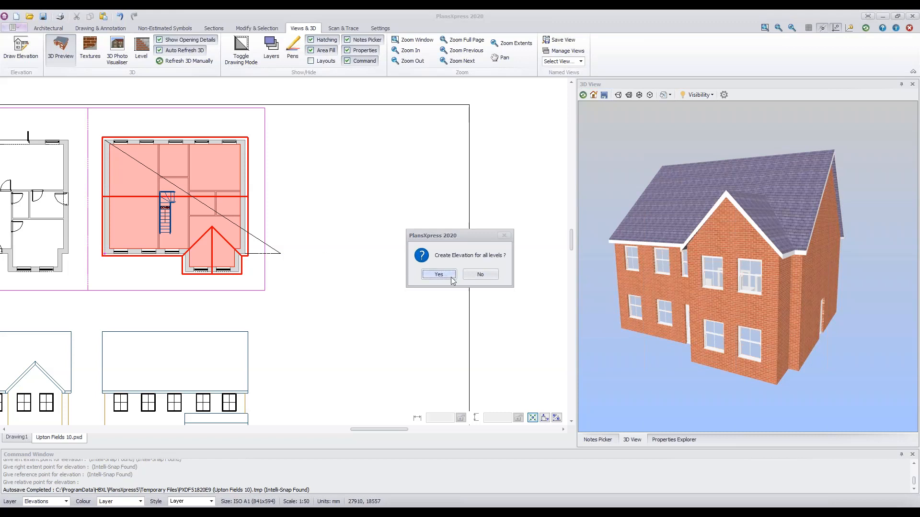
left_click(451, 277)
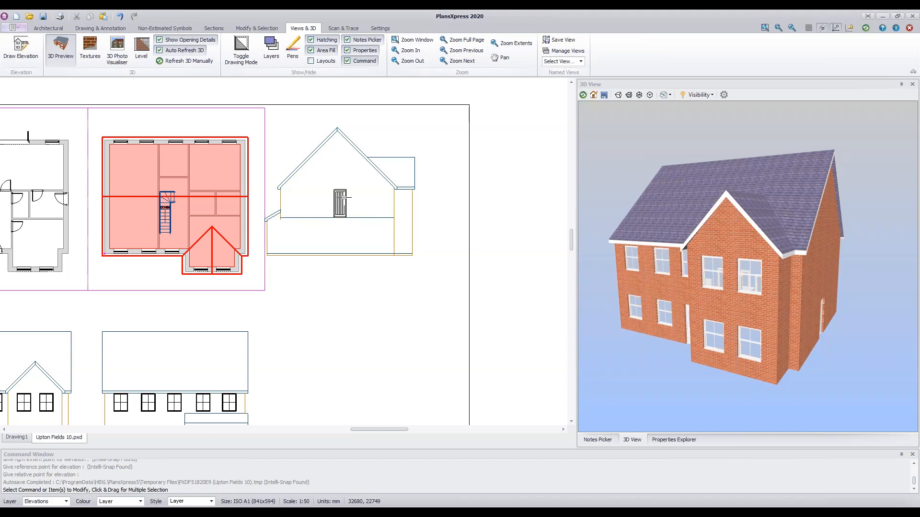
Delete the whole side elevation placed beside the first-floor plan
mouse_move(343, 196)
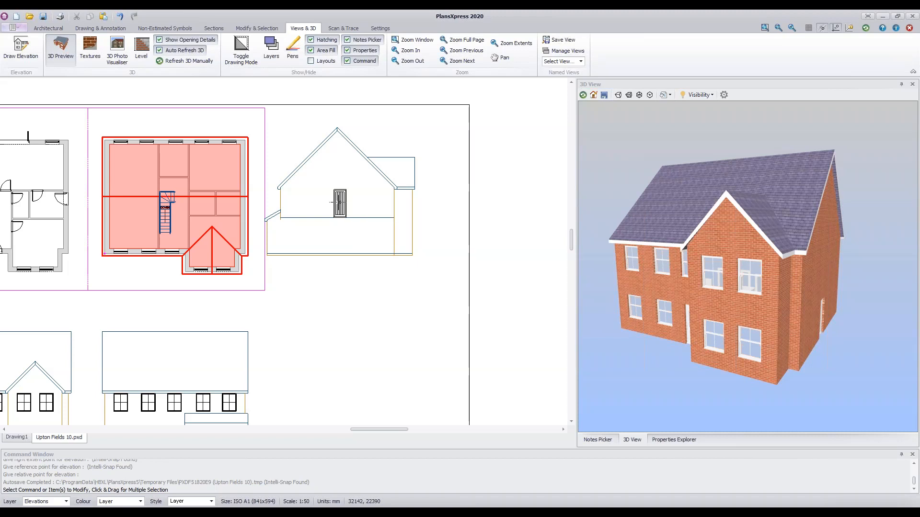
left_click(341, 198)
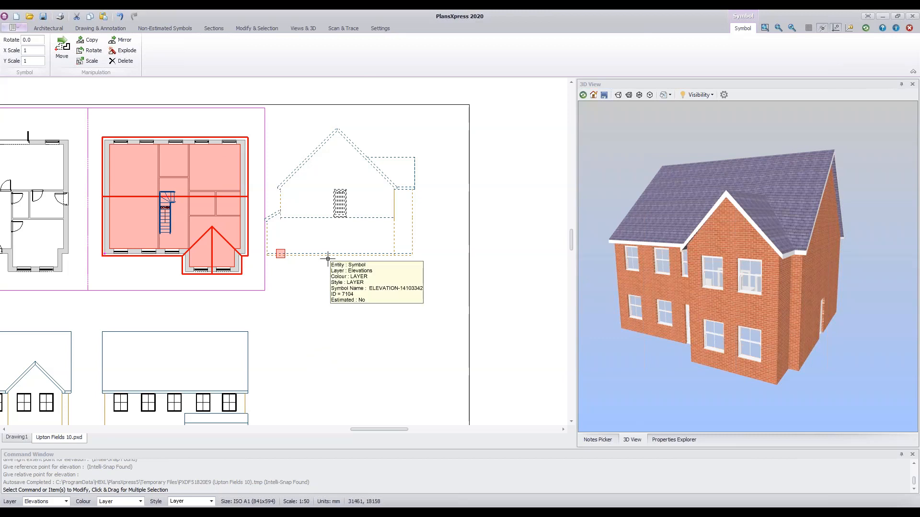
key("Escape")
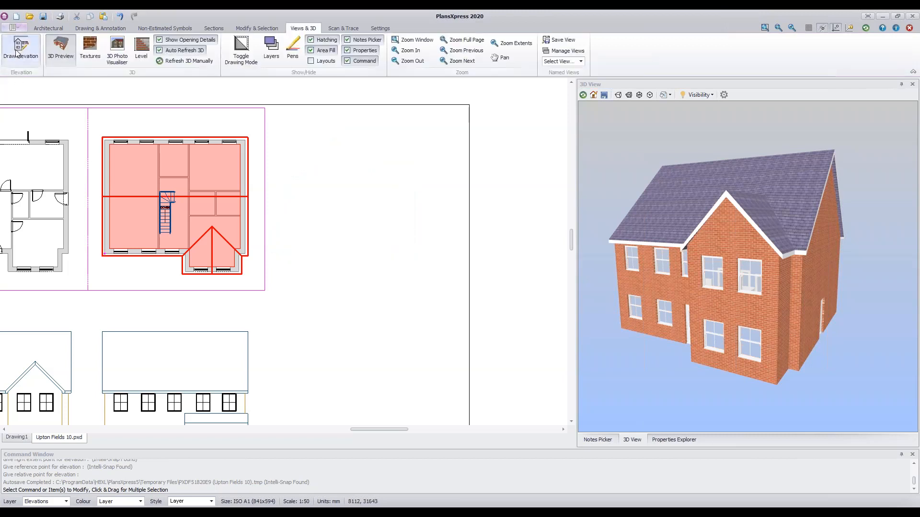
Begin a new side elevation from the first-floor plan's left gable wall, observed from the ground-floor plan's right wall, with its depth of view across the house
left_click(16, 52)
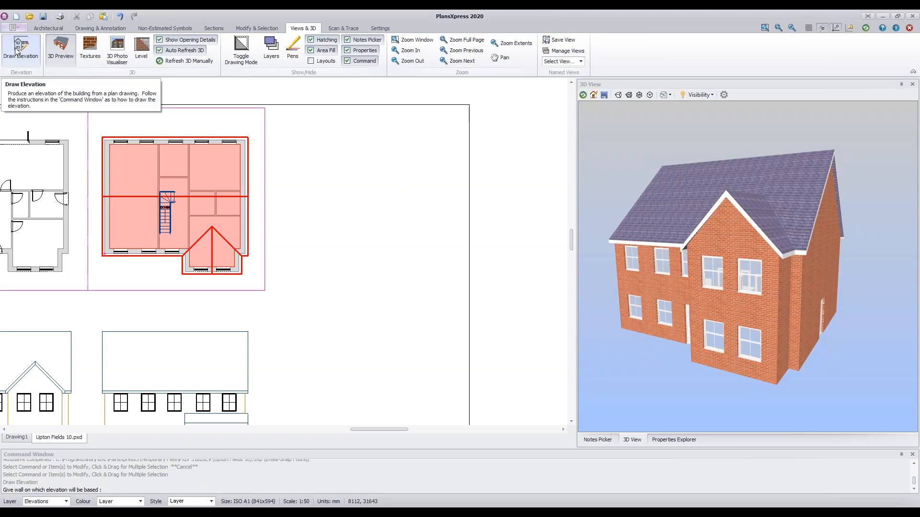
left_click(106, 182)
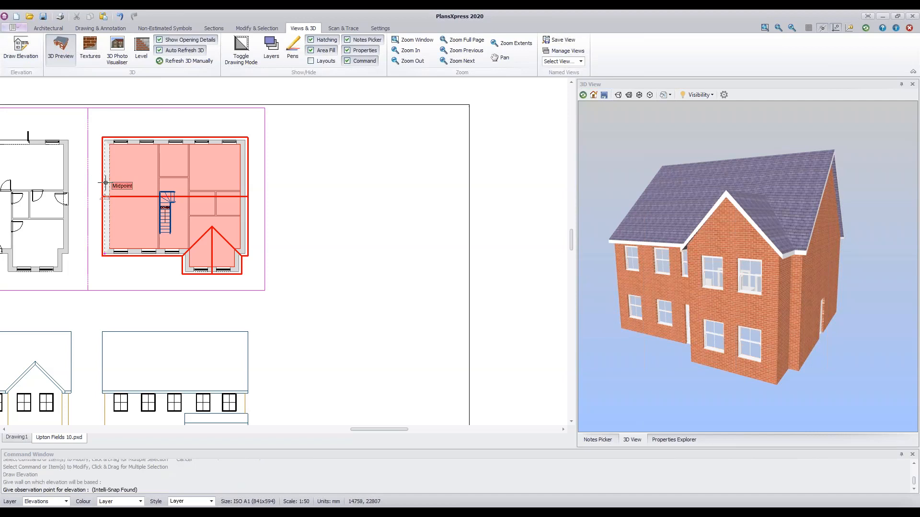
left_click(68, 199)
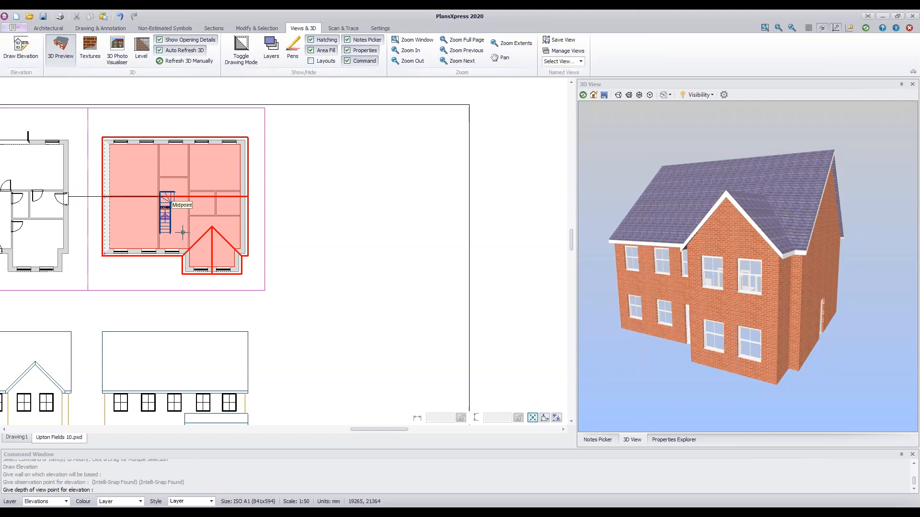
left_click(223, 254)
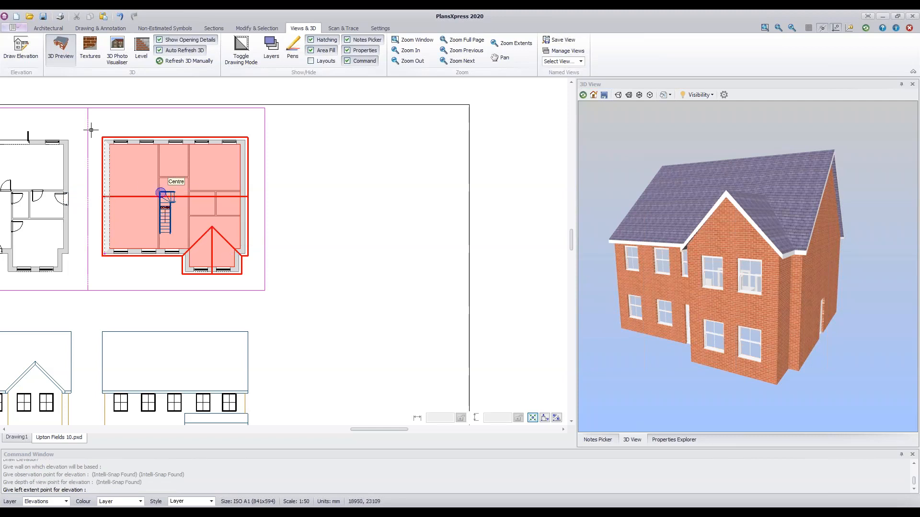
Set the new elevation's extents at the upper and lower ends of the line dividing the plans, with the first-floor plan's upper-left corner as reference
left_click(86, 109)
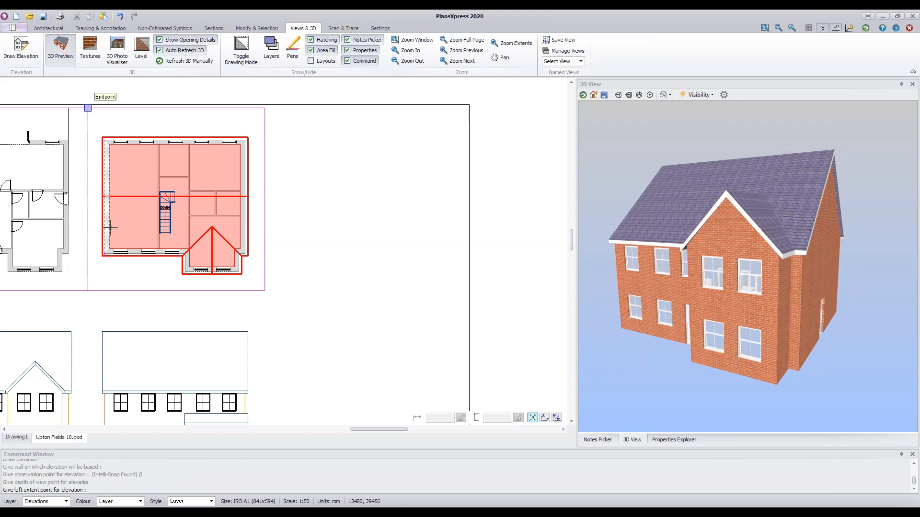
left_click(88, 290)
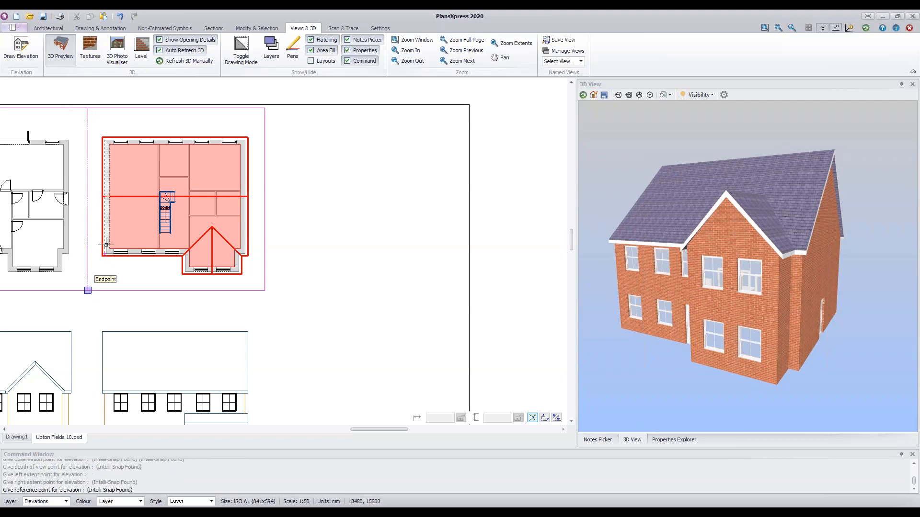
left_click(104, 140)
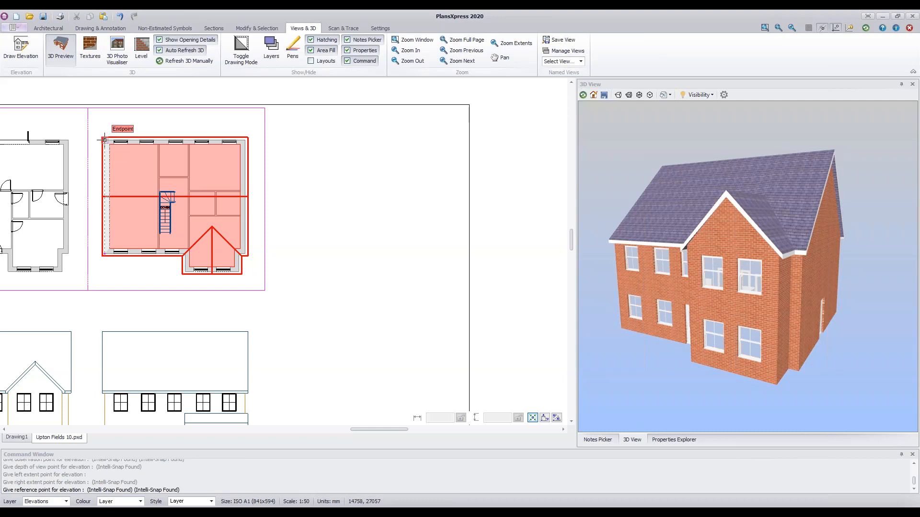
Place the side elevation clear of the first-floor level boundary, aligned with the plan's lower-right main wall corner, and create it for all levels
left_click(245, 253)
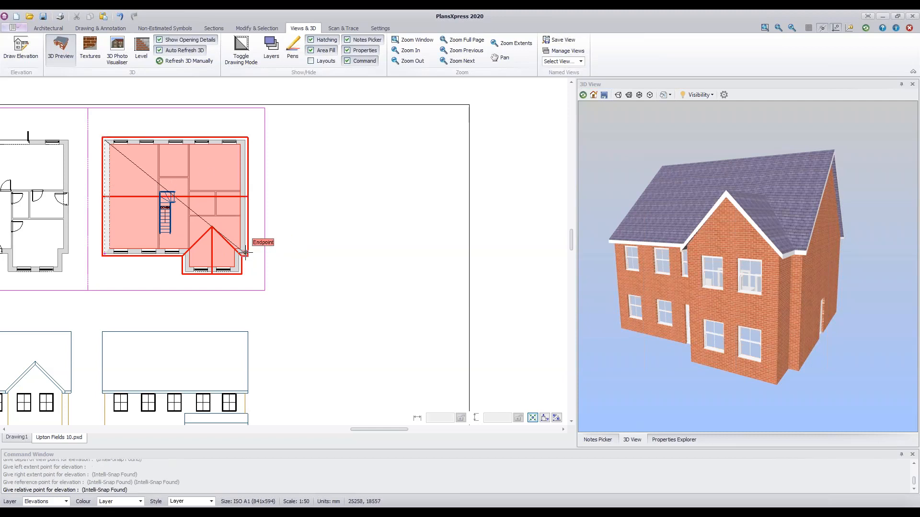
left_click(301, 252)
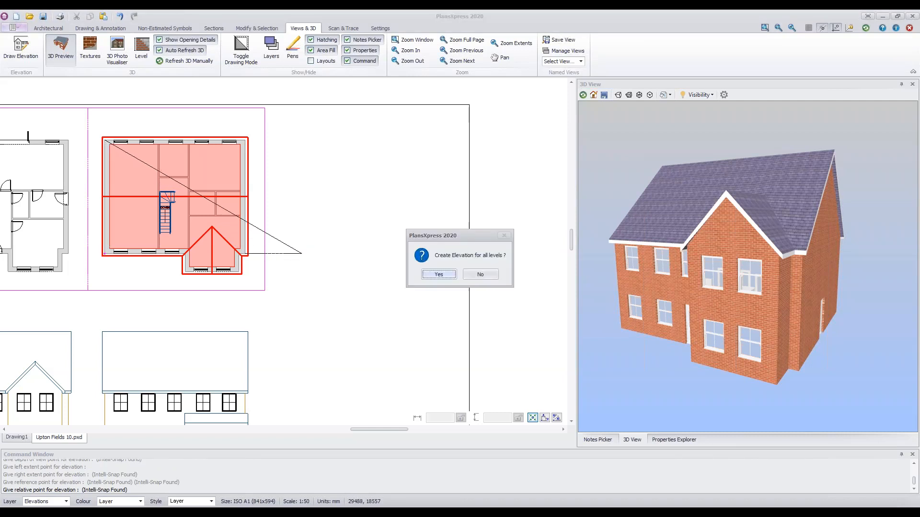
left_click(439, 275)
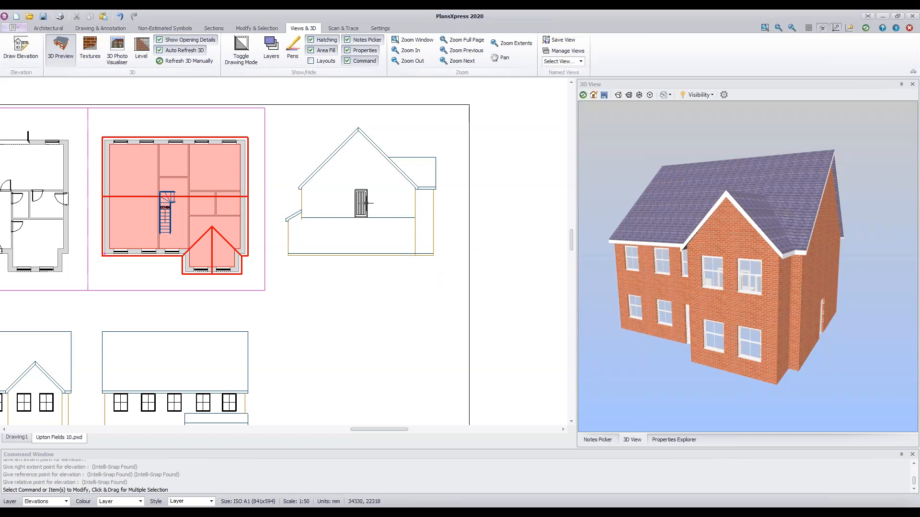
Select the whole side elevation and explode it into separate elements, accepting that it can no longer be rebuilt
left_click(366, 204)
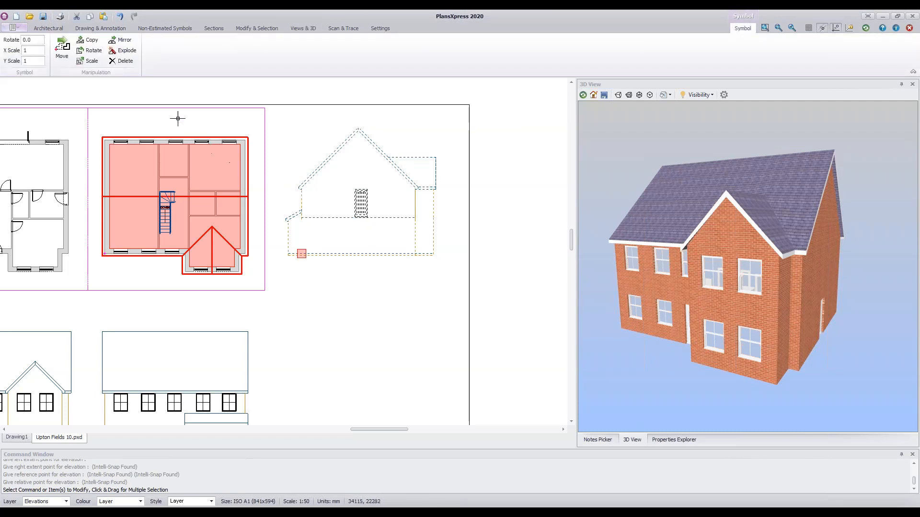
left_click(124, 54)
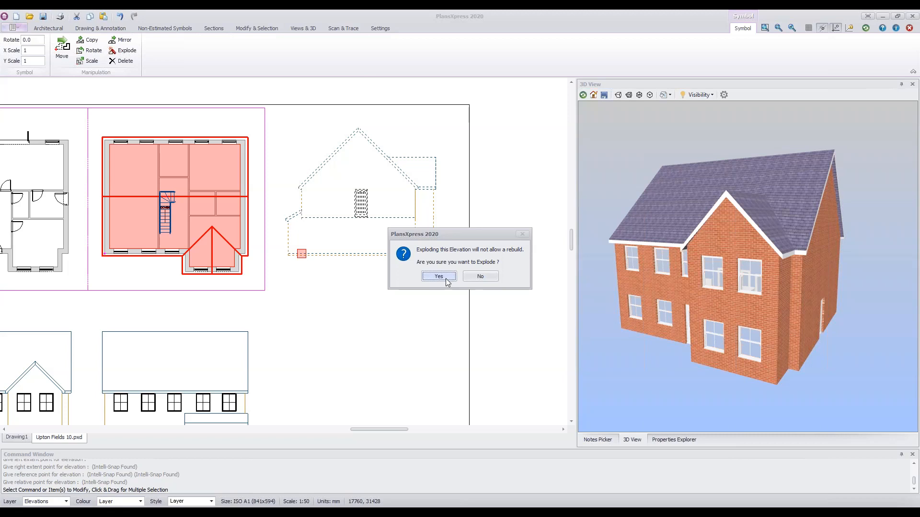
left_click(439, 277)
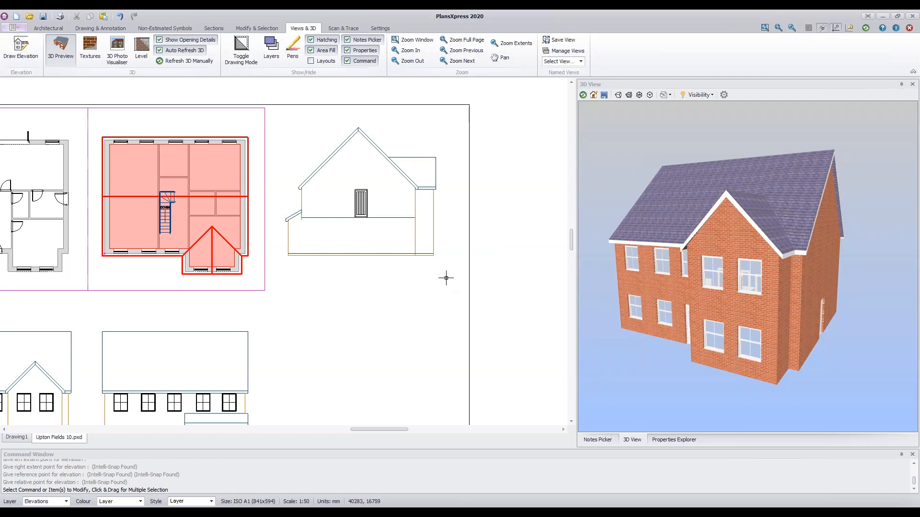
Delete the misplaced upper-floor door and the horizontal line between the floors from the exploded side elevation
left_click(384, 226)
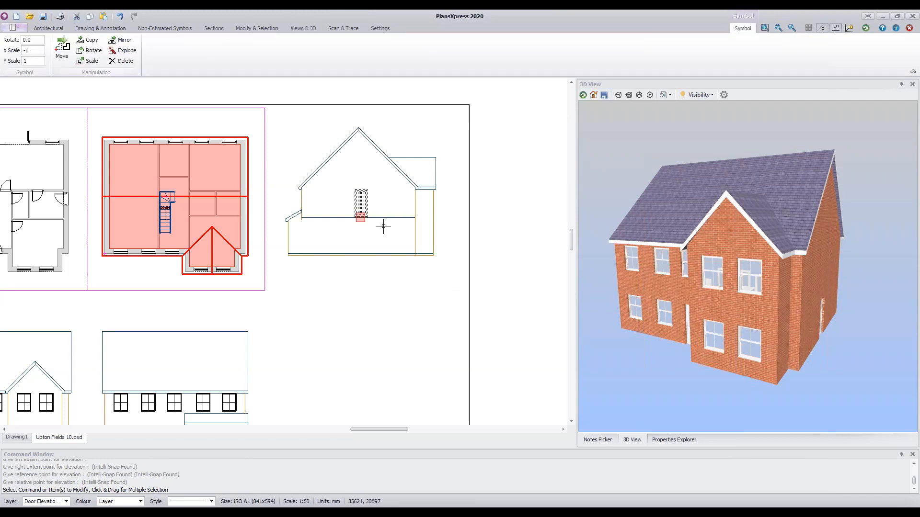
left_click(376, 217)
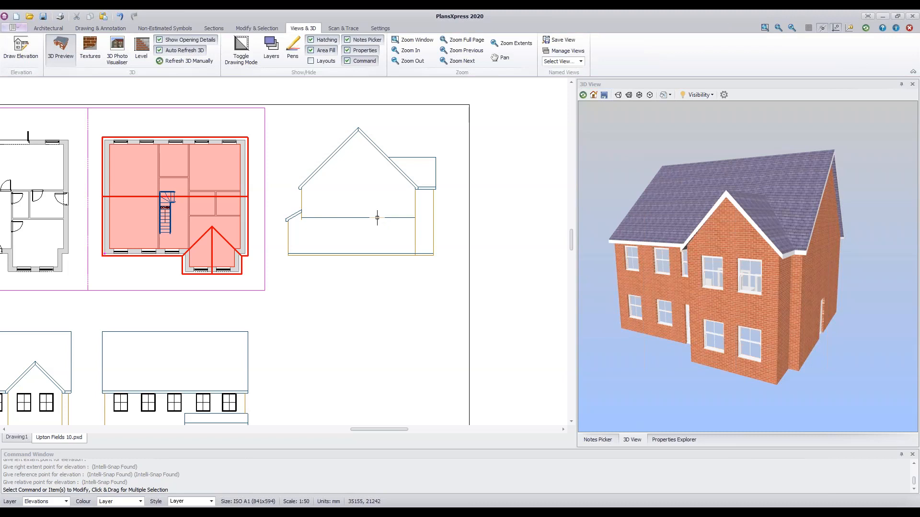
key("Delete")
scroll(303, 214, "up", 3)
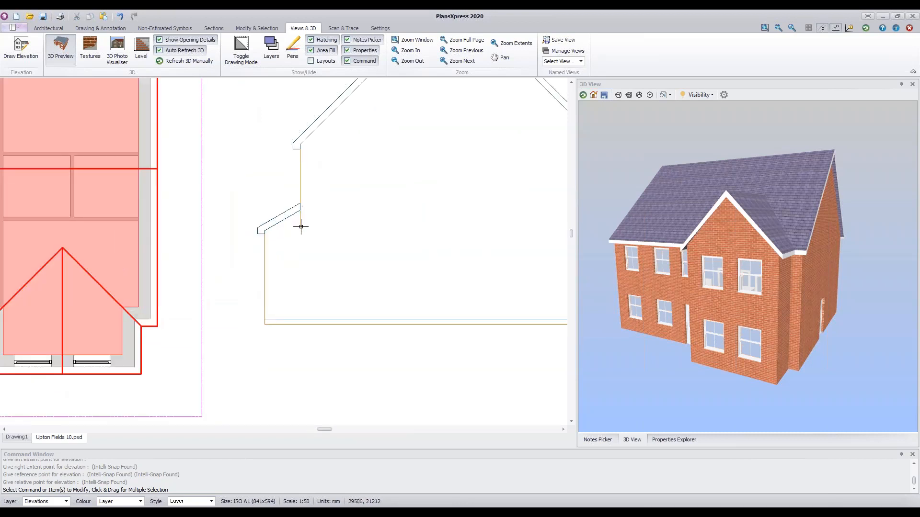
Shorten the vertical wall line above the lean-to roof so it ends at the lower endpoint where that roof meets the wall
left_click(300, 215)
left_click(300, 229)
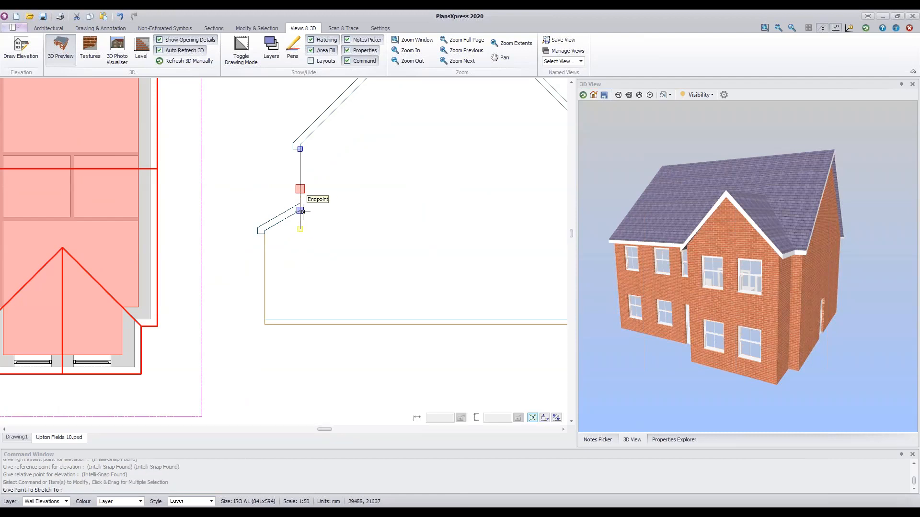
left_click(302, 210)
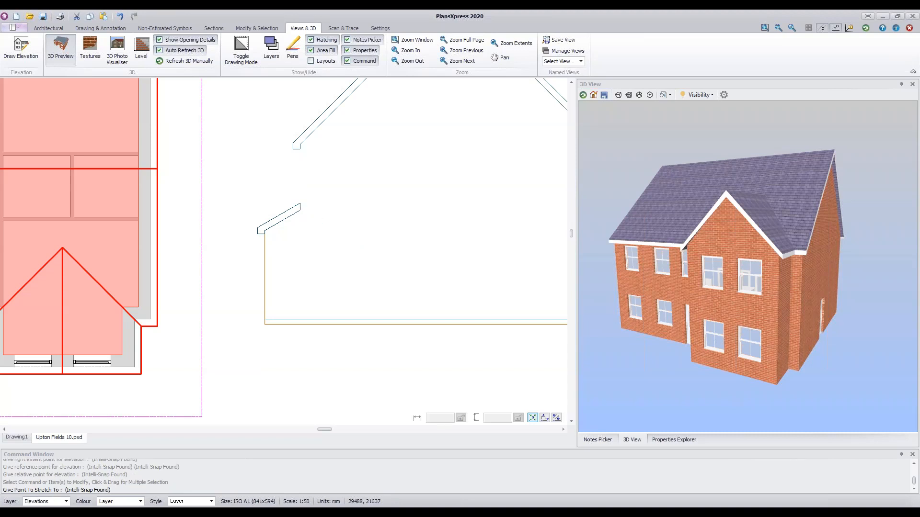
key("Escape")
Draw a new elevation based on the ground-floor plan's right-hand side wall, viewed from outside it, with depth reaching the level boundary's upper-left corner
scroll(391, 372, "down", 3)
middle_click_drag(436, 387, 379, 335)
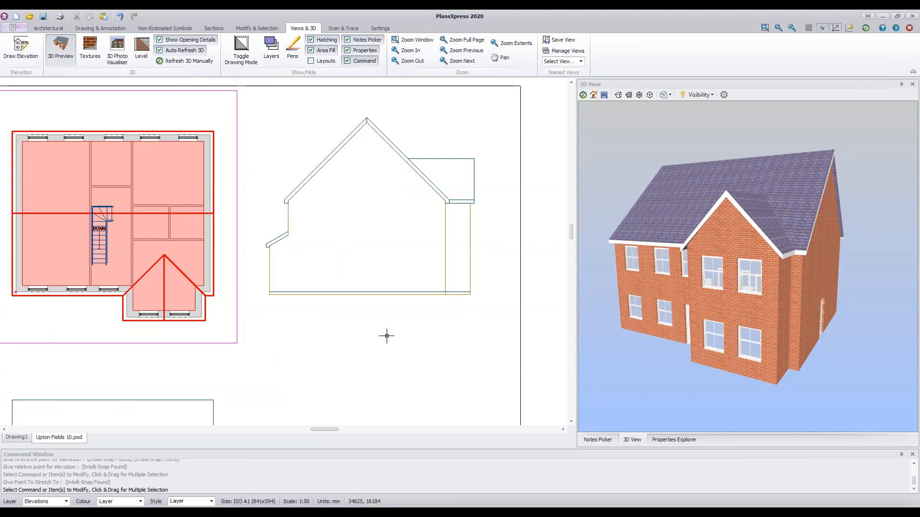
scroll(386, 333, "down", 2)
middle_click_drag(404, 305, 432, 258)
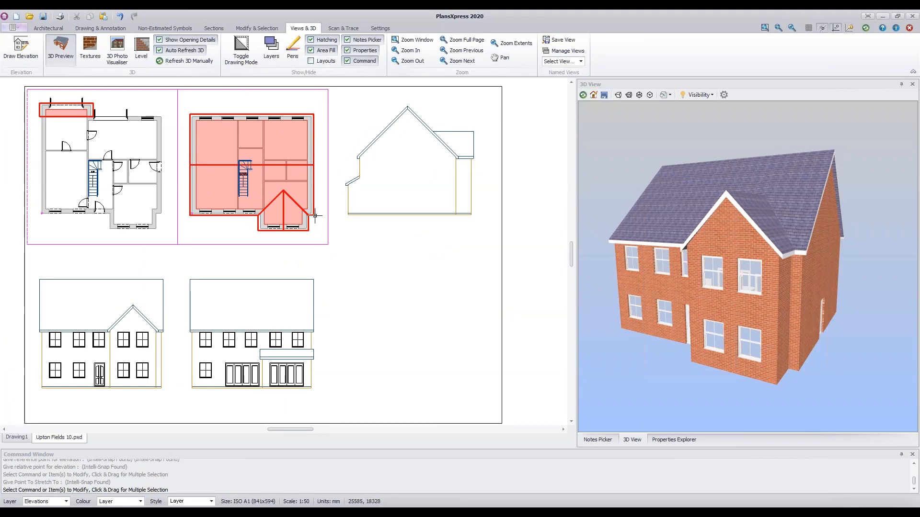
mouse_move(315, 216)
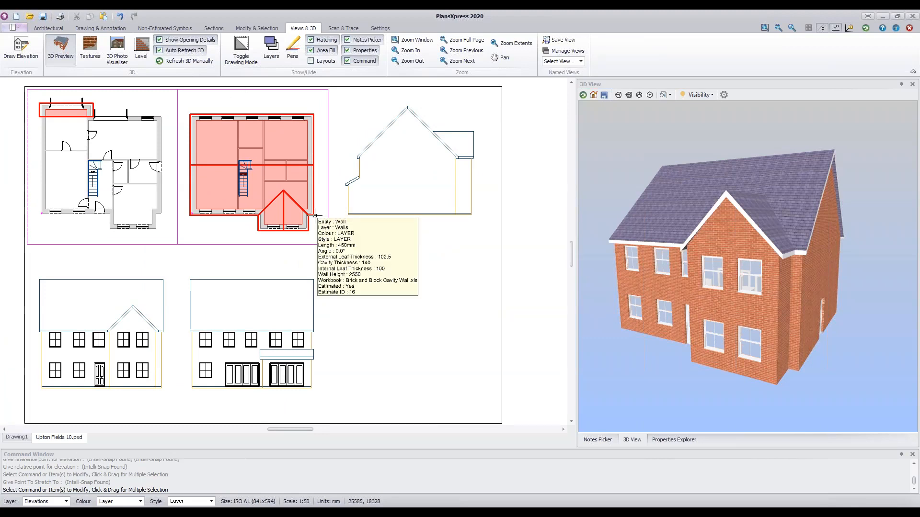
left_click(21, 57)
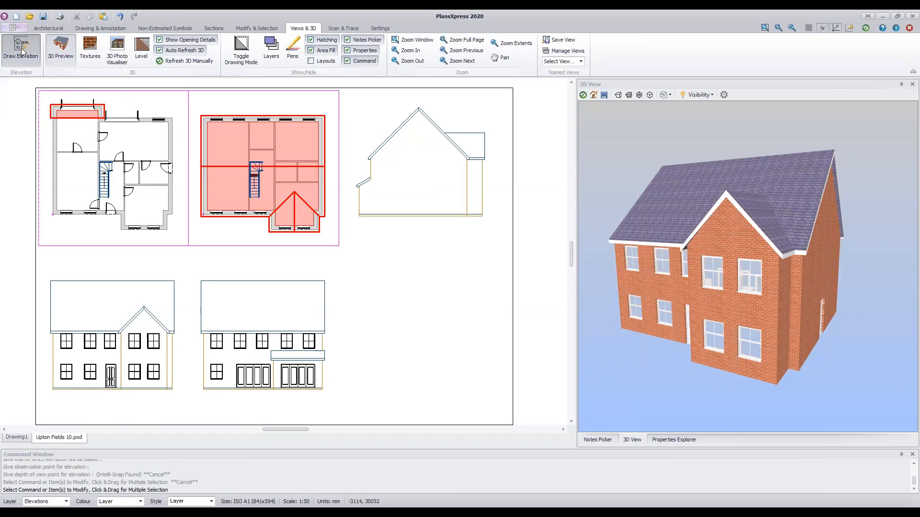
left_click(171, 184)
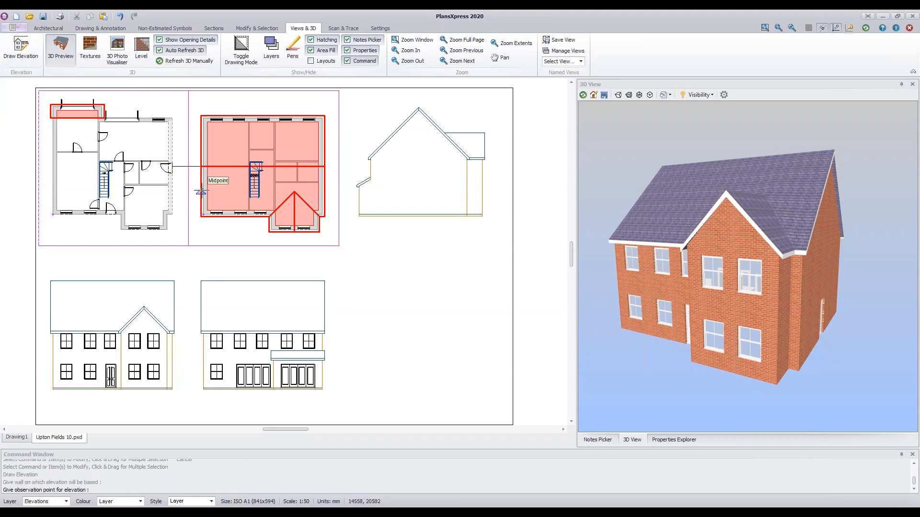
left_click(192, 175)
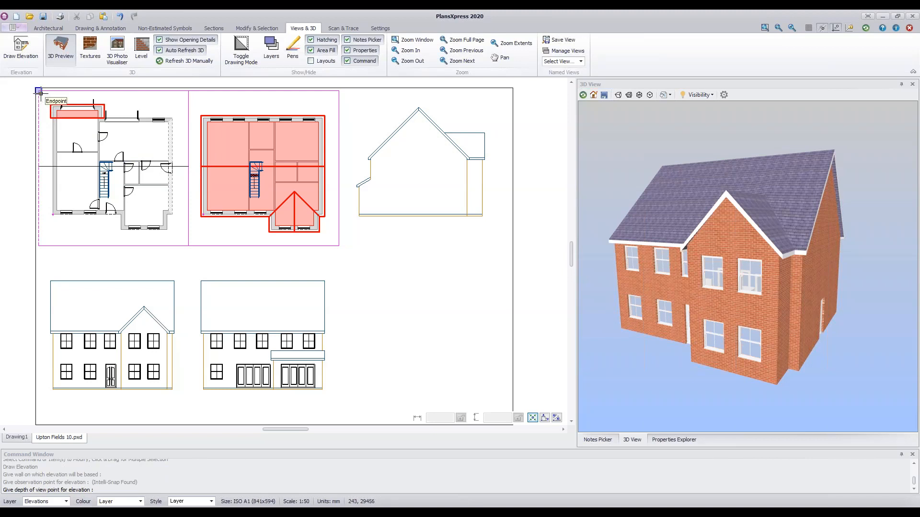
left_click(39, 91)
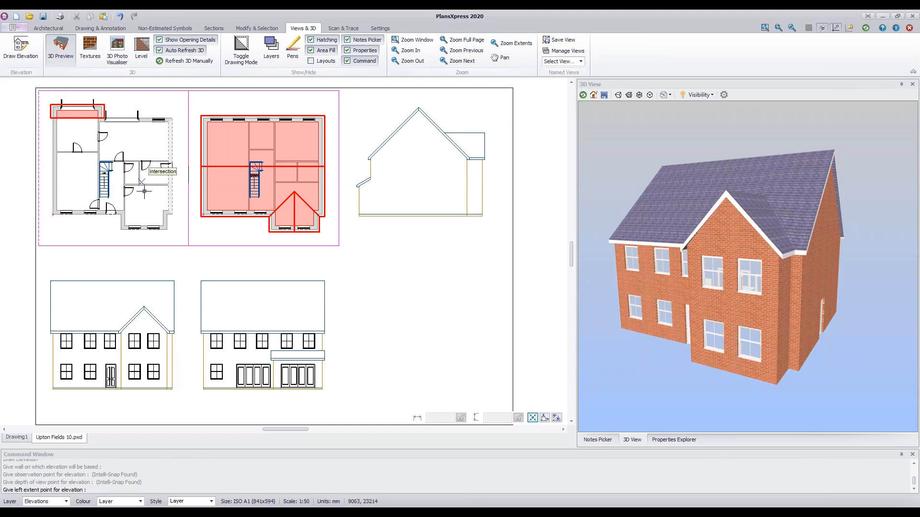
Set extents along the line dividing the plans, reference the front projection's outer corner, and place the all-levels elevation aligned with the rear elevation's base and first side elevation
left_click(188, 246)
left_click(188, 91)
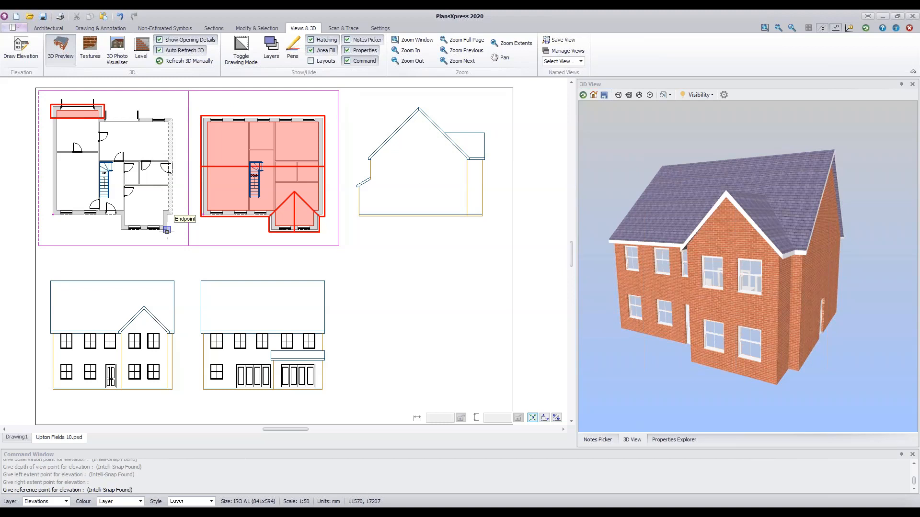
left_click(166, 230)
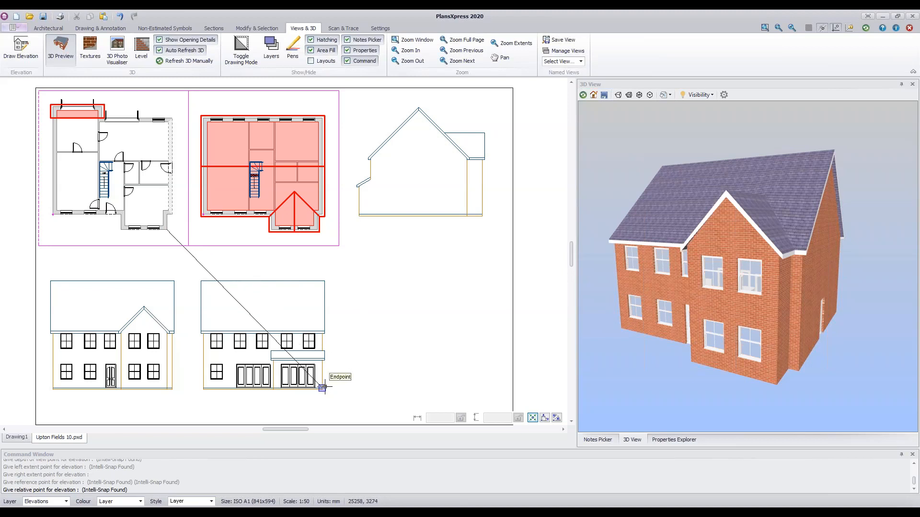
left_click(362, 384)
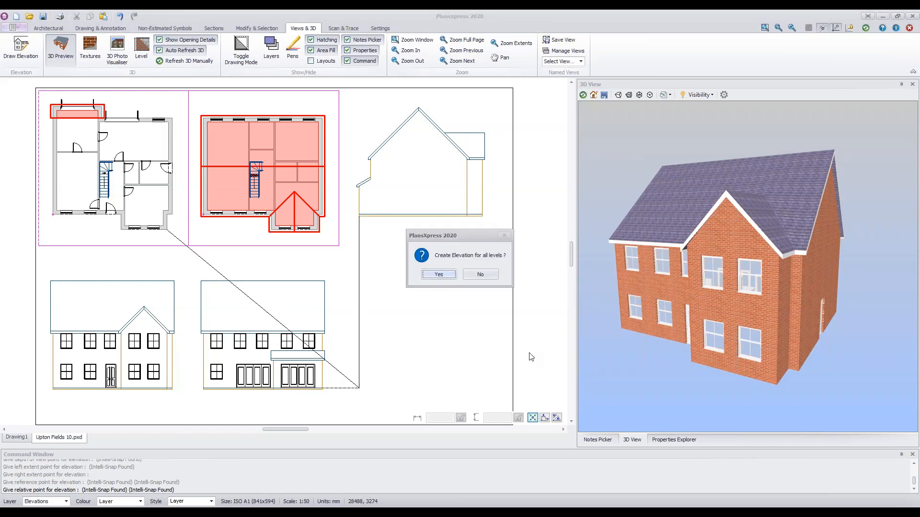
left_click(439, 275)
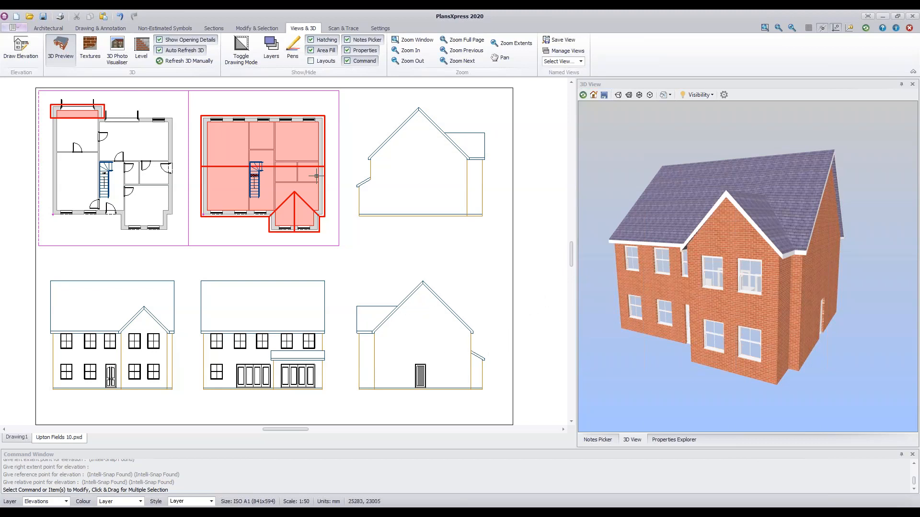
Insert a Crystal Direct PVCu window centred about 3730 mm from the lower end of the first-floor plan's right-hand side wall
left_click(48, 28)
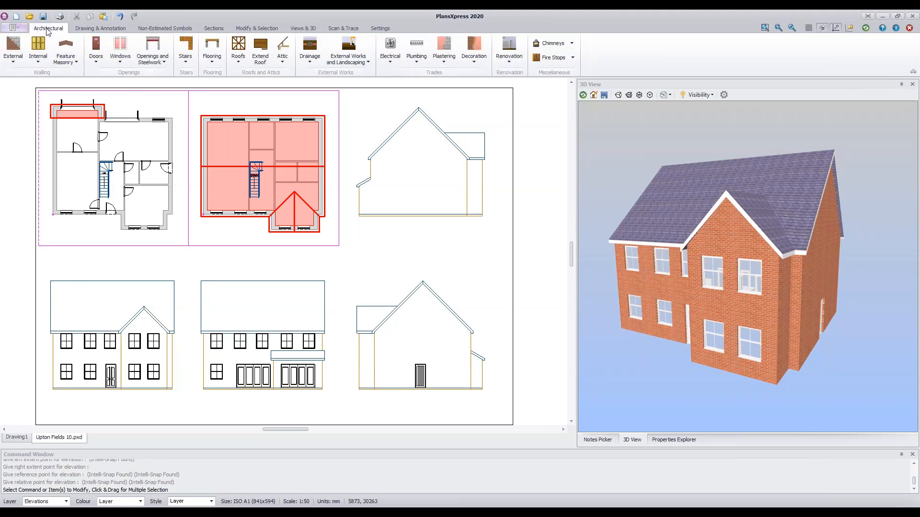
left_click(121, 46)
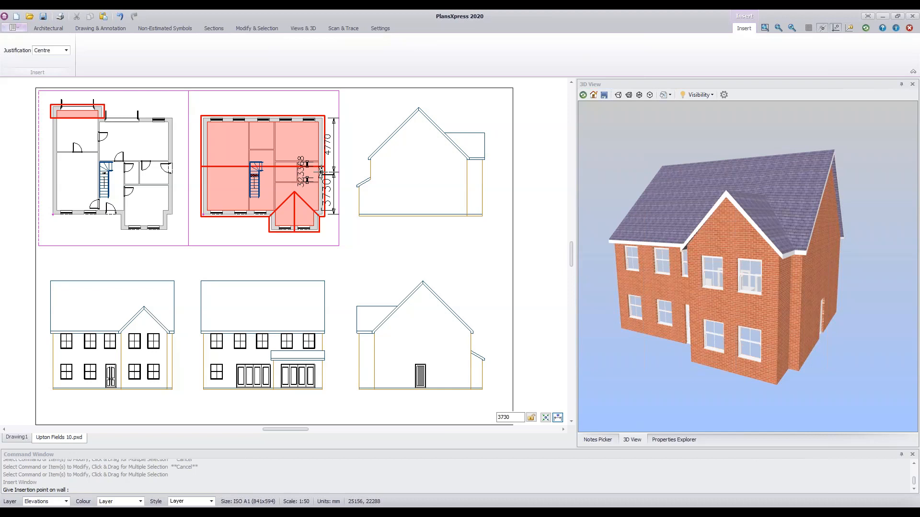
left_click(321, 171)
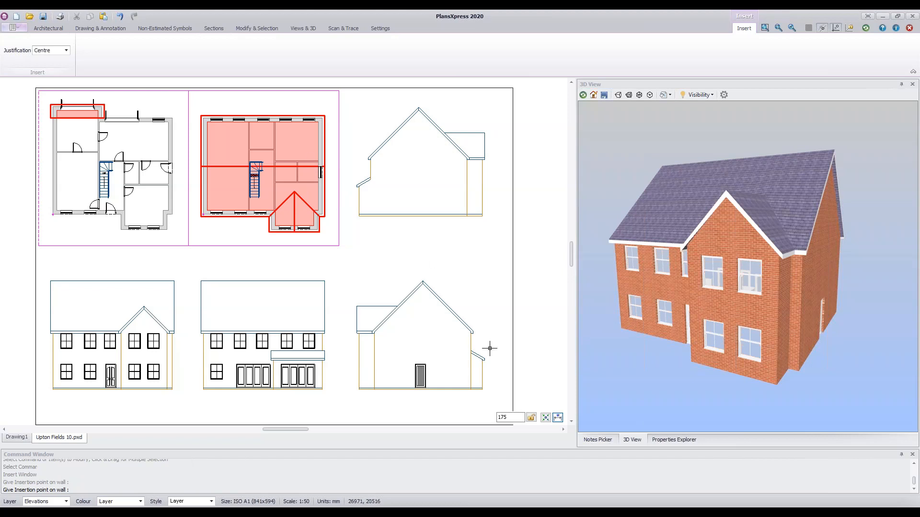
key("Escape")
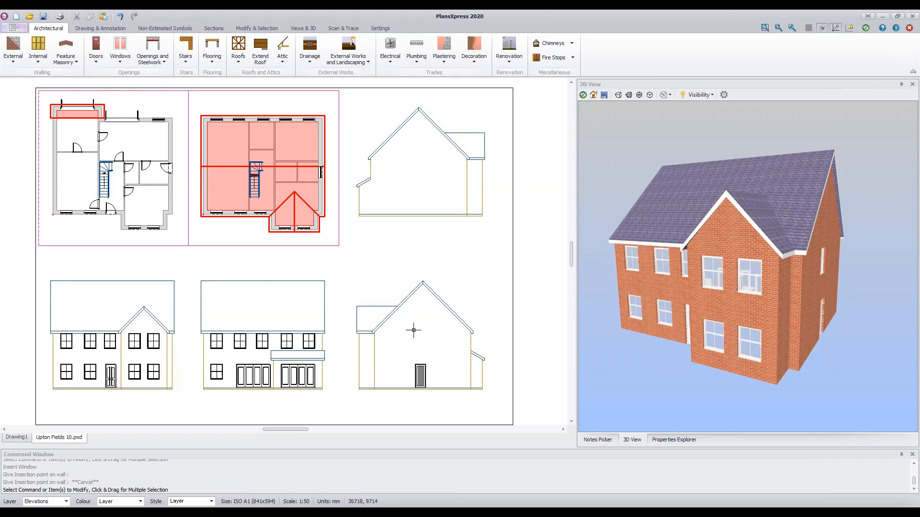
Recalculate the new side elevation to include the added first-floor window
left_click(446, 305)
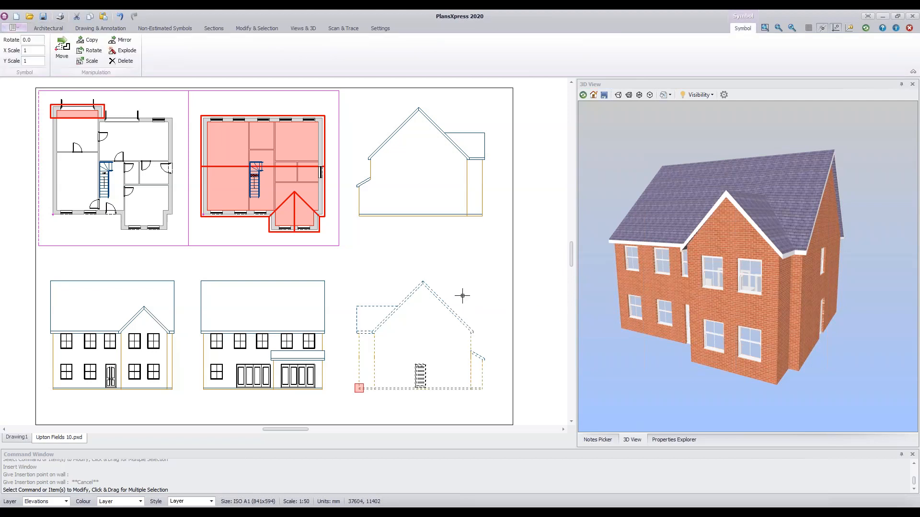
right_click(462, 295)
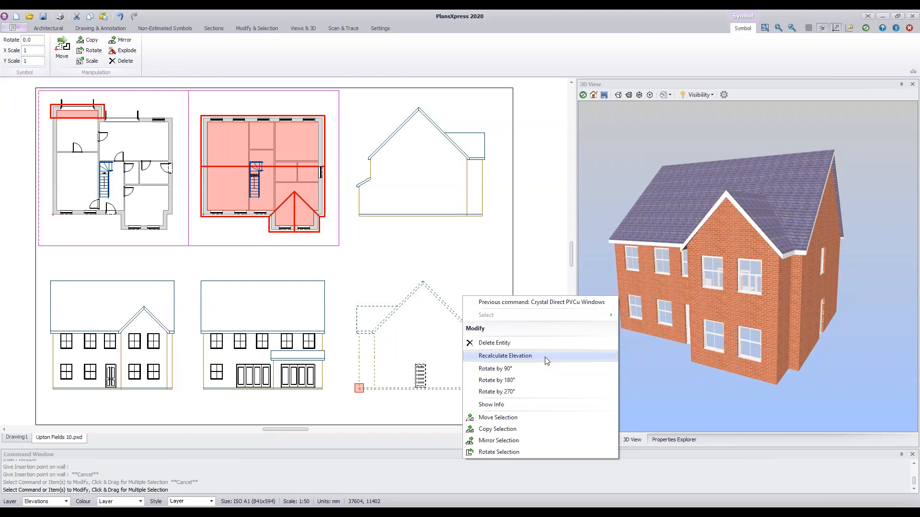
left_click(505, 355)
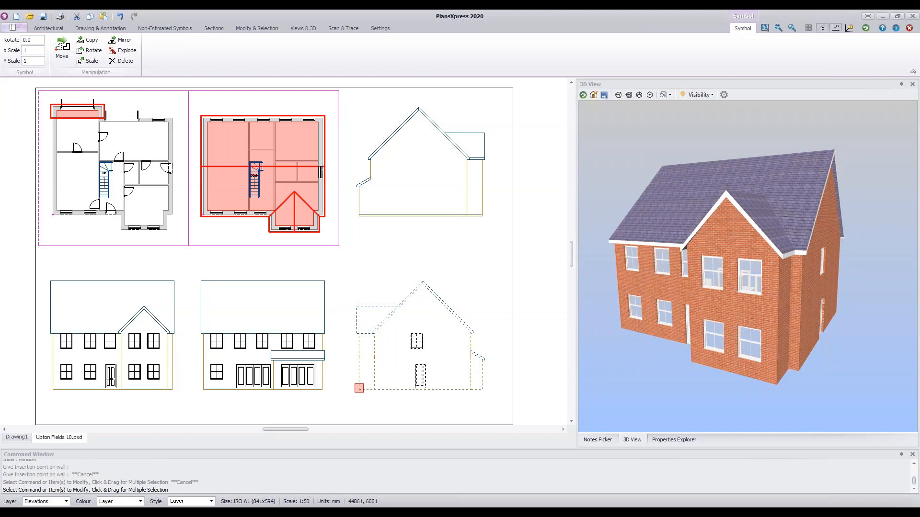
left_click(494, 308)
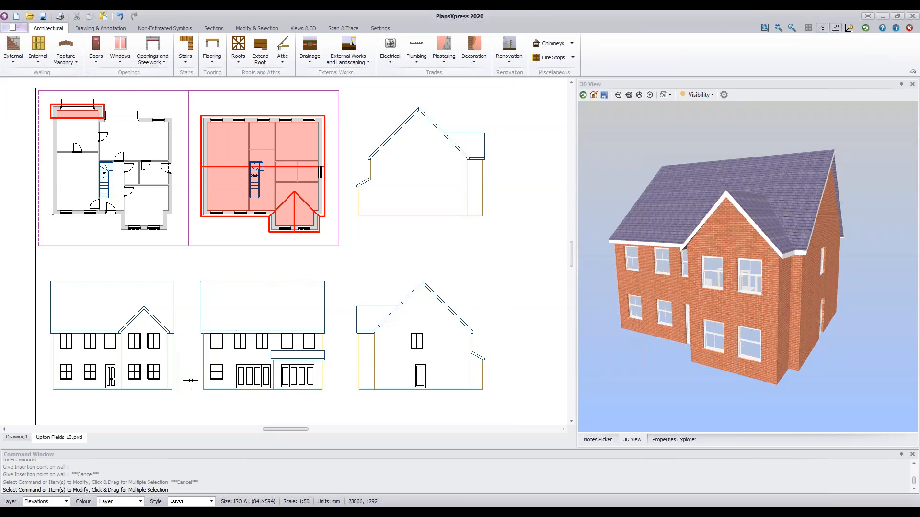
mouse_move(219, 368)
left_click(453, 311)
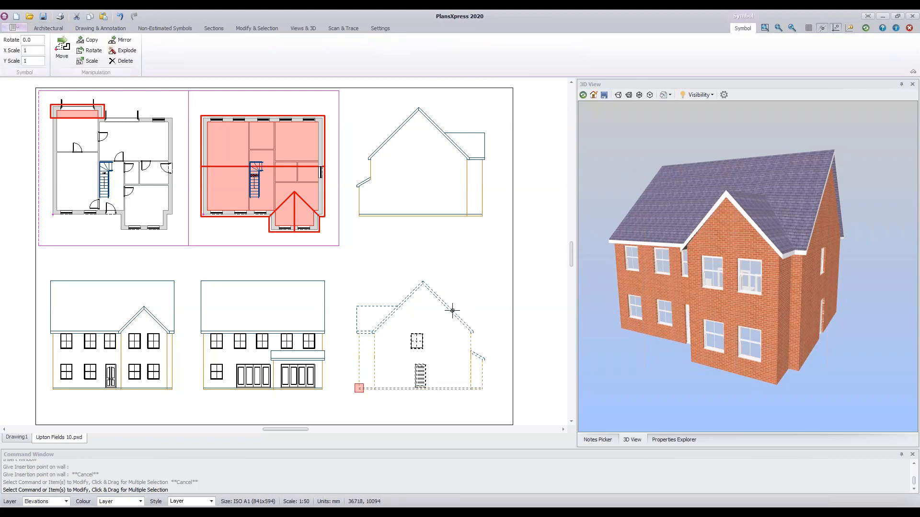
right_click(497, 297)
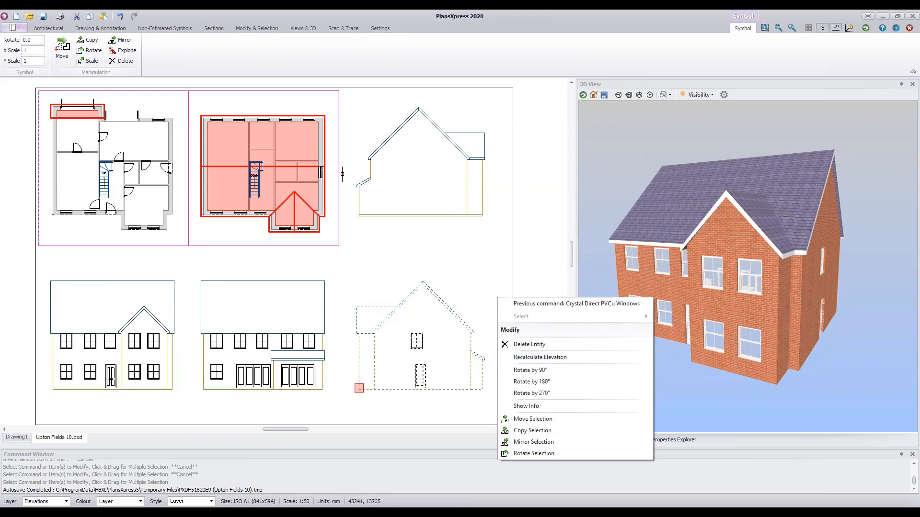
left_click(374, 241)
Delete the added window from the first-floor plan's right-hand side wall
left_click(321, 172)
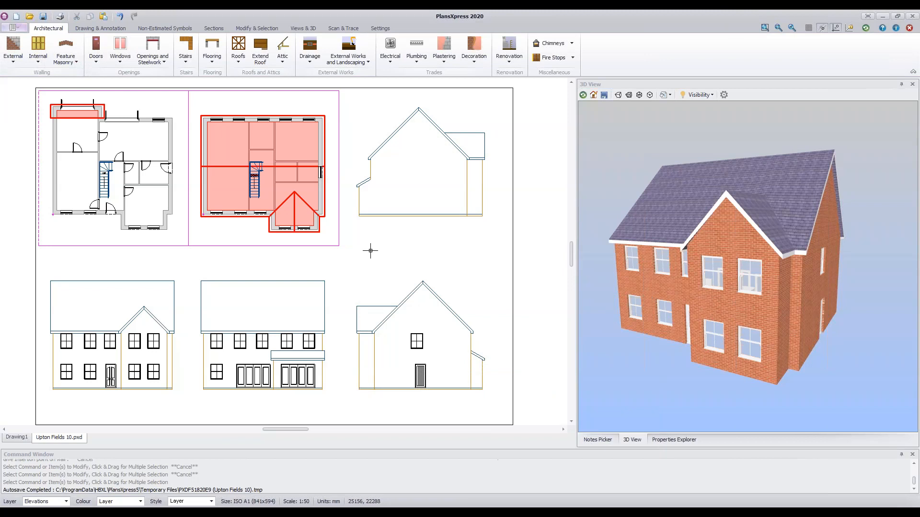
key("Escape")
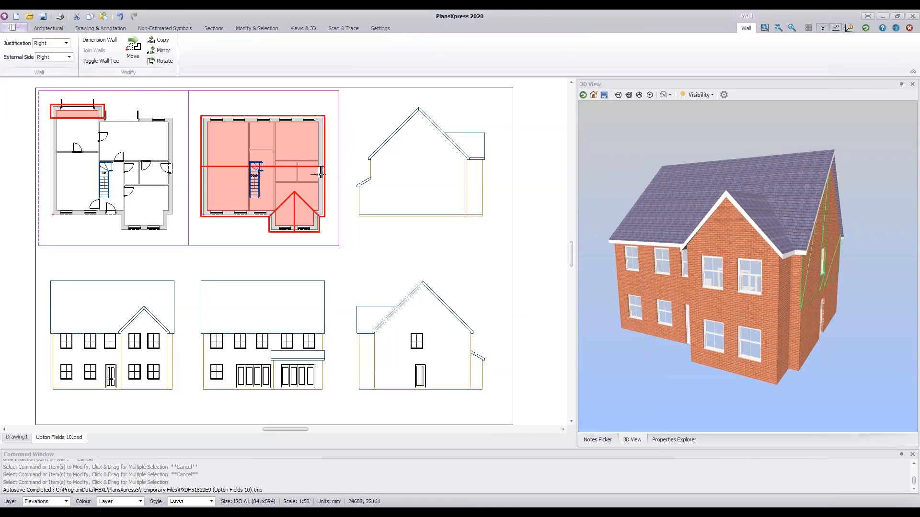
scroll(320, 172, "up", 4)
left_click(324, 173)
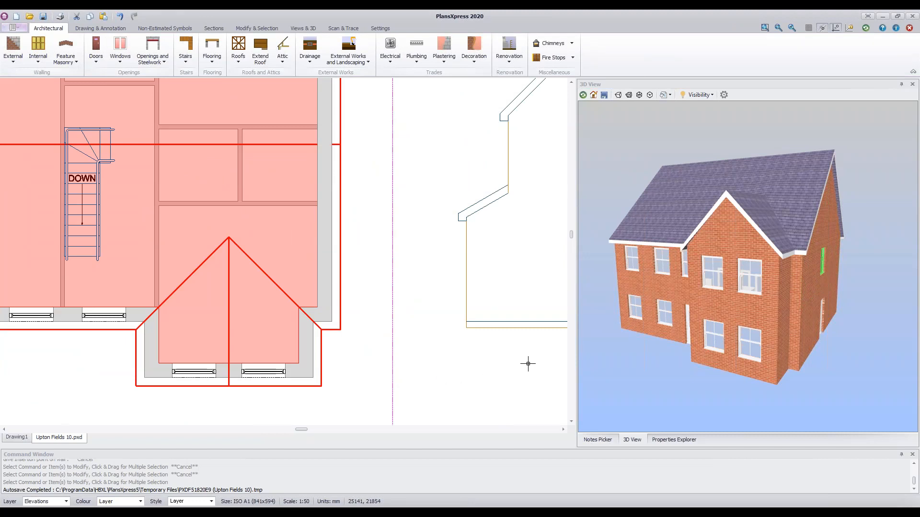
Recalculate the side elevation containing the door to reflect the window's removal from the plan
scroll(529, 365, "down", 3)
middle_click_drag(488, 347, 320, 97)
middle_click_drag(437, 311, 400, 225)
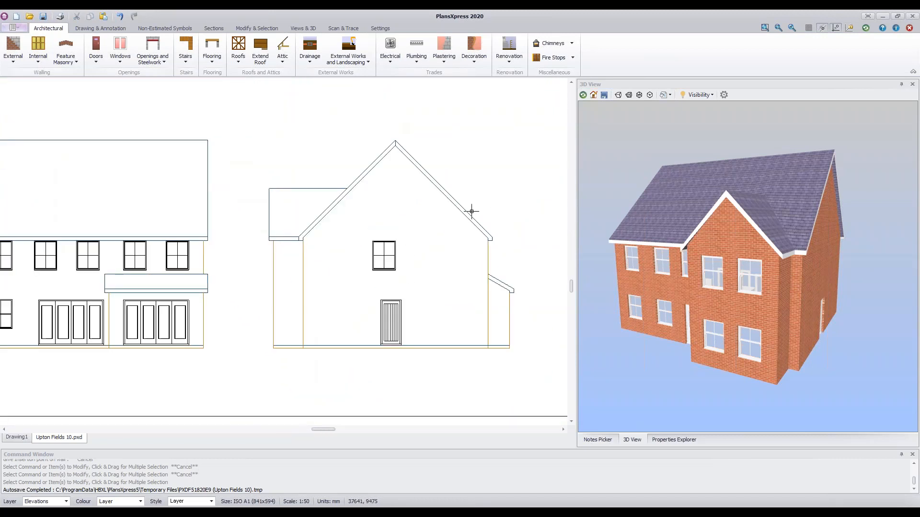
left_click(468, 212)
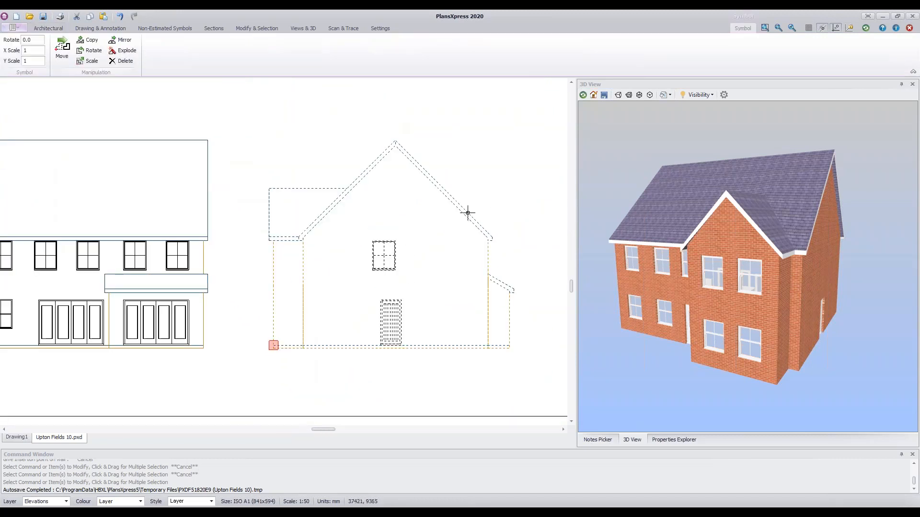
right_click(512, 189)
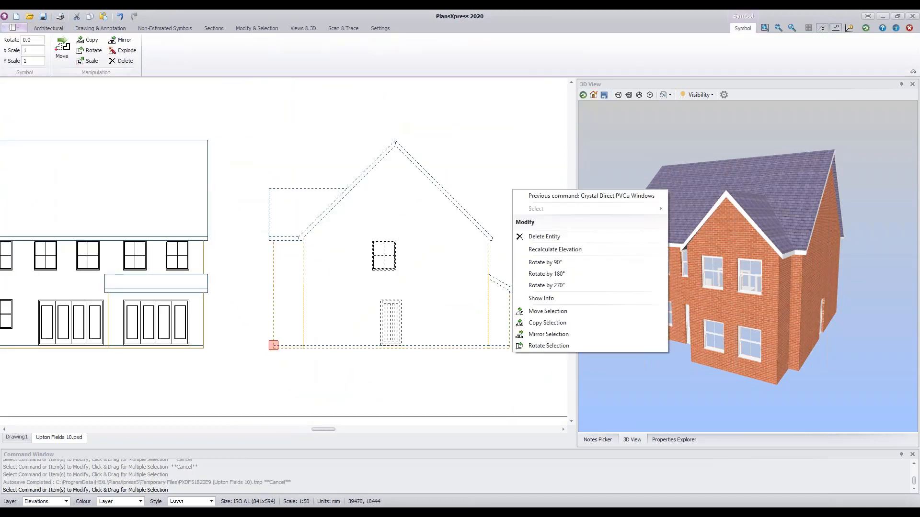
left_click(596, 250)
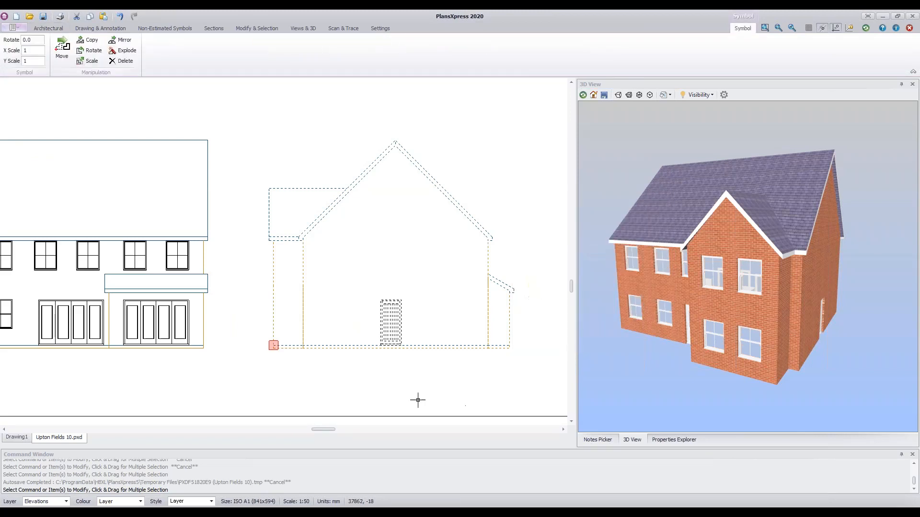
Browse the non-estimated landscape symbols and bring up the Trees in Elevation group
scroll(218, 399, "down", 5)
mouse_move(263, 294)
middle_mouse_down()
mouse_move(409, 275)
mouse_move(380, 244)
mouse_move(386, 253)
middle_mouse_up()
scroll(410, 274, "up", 2)
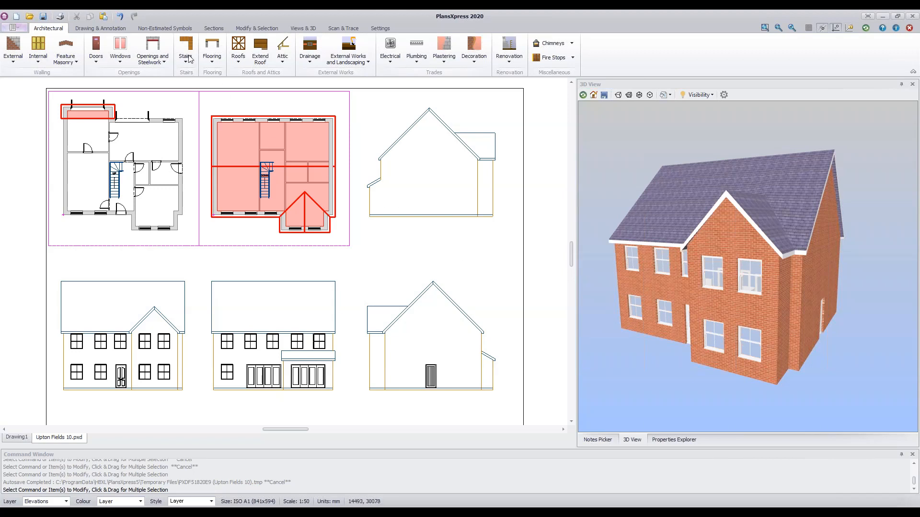
left_click(182, 29)
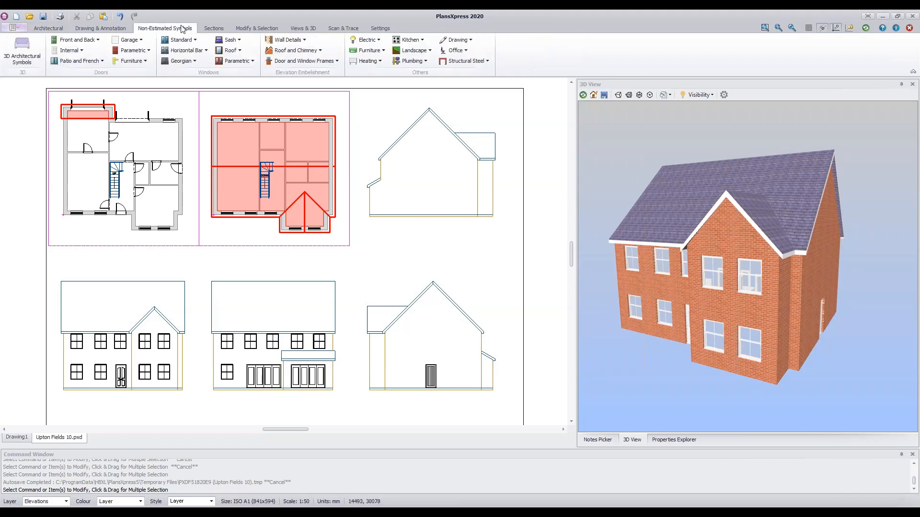
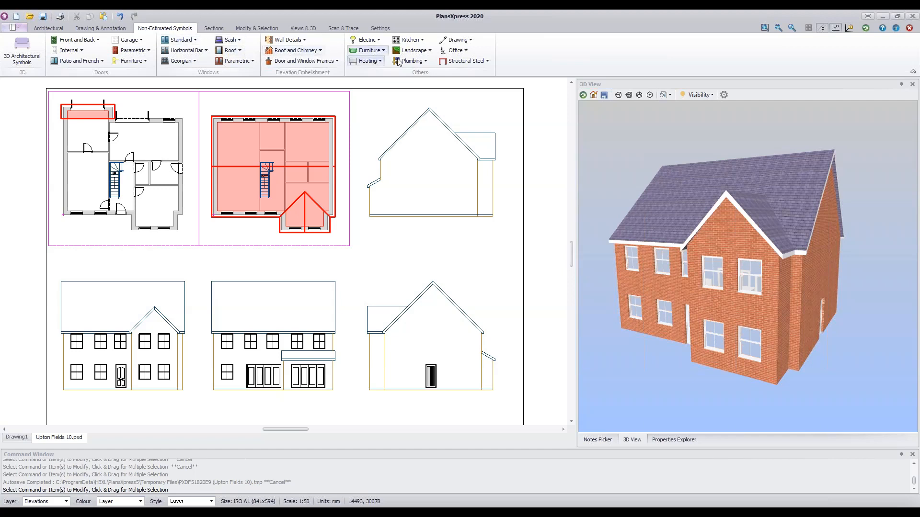
left_click(430, 50)
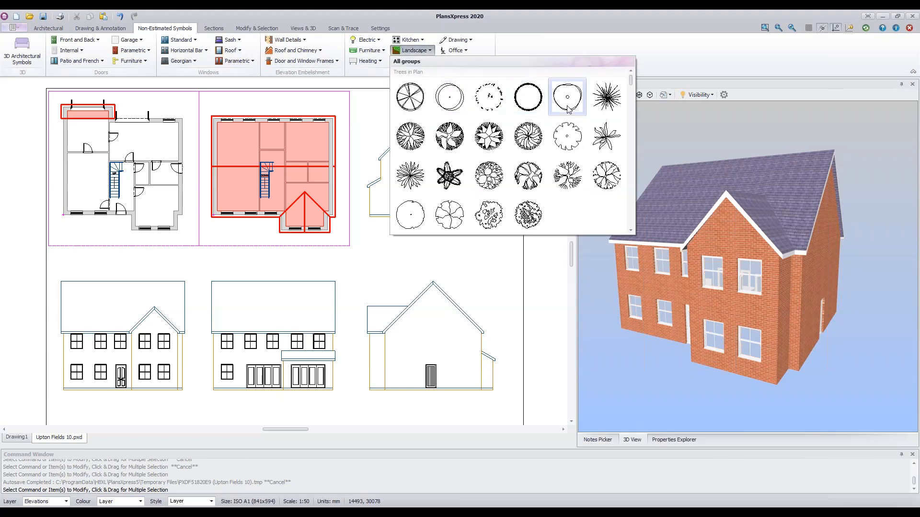
scroll(632, 84, "down", 3)
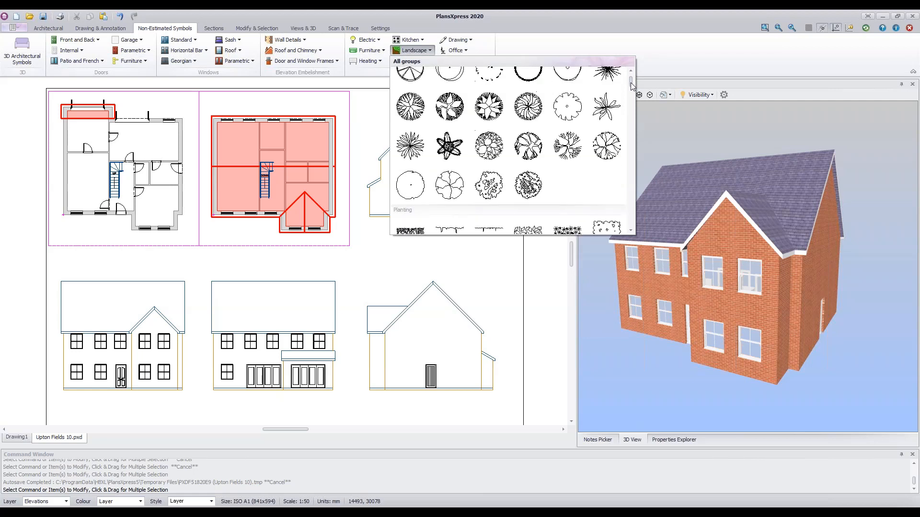
left_click_drag(634, 90, 640, 145)
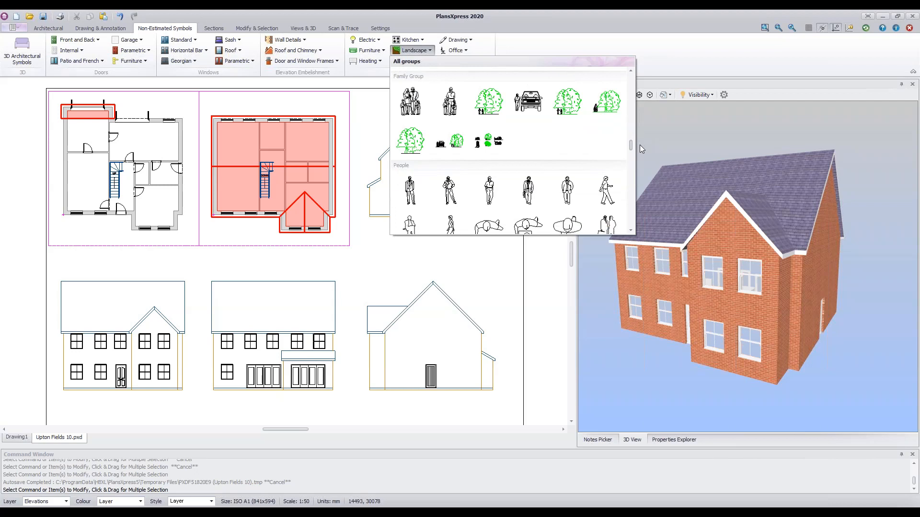
left_click_drag(639, 144, 629, 125)
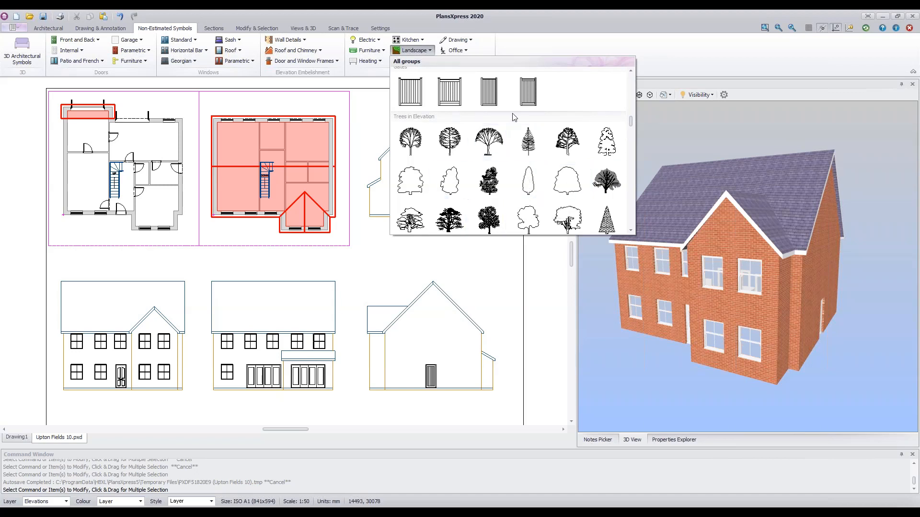
Choose the bare-branched conifer from Trees in Elevation for insertion and assign it to the Landscaping layer
left_click(526, 143)
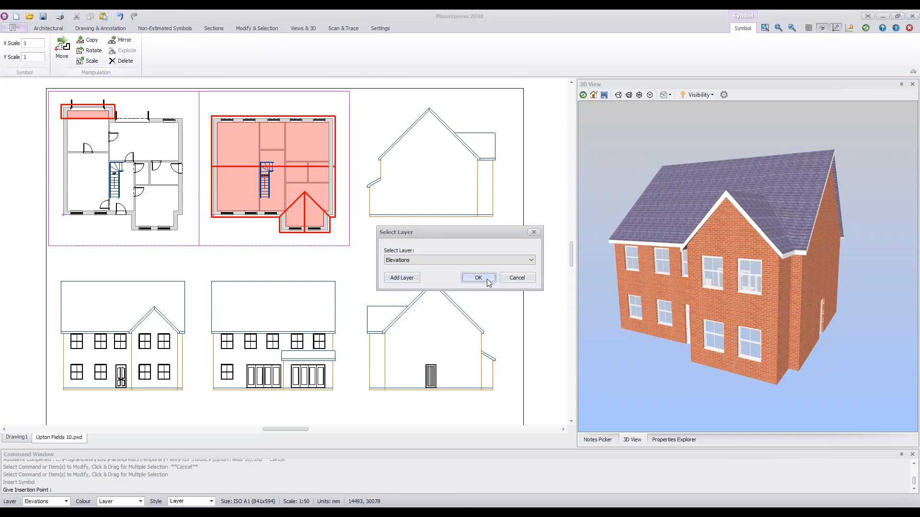
left_click(530, 265)
left_click_drag(530, 325, 531, 334)
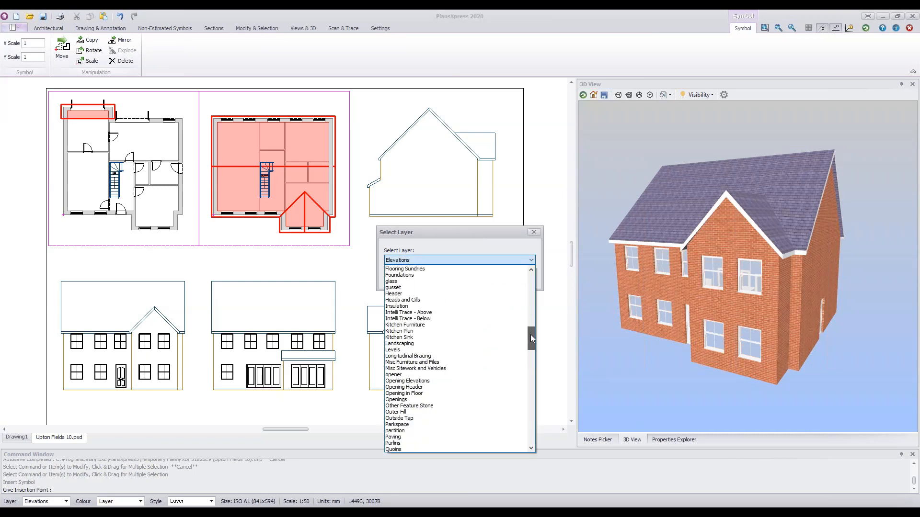
left_click(422, 343)
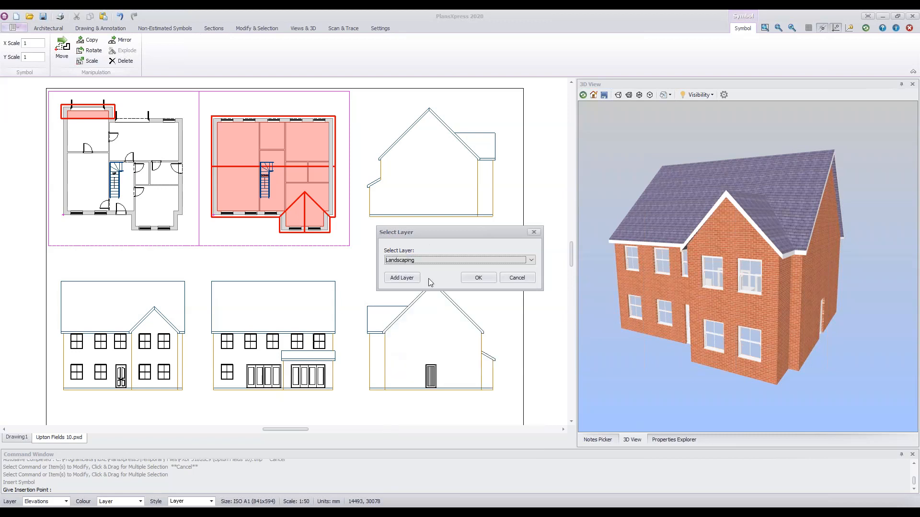
left_click(486, 280)
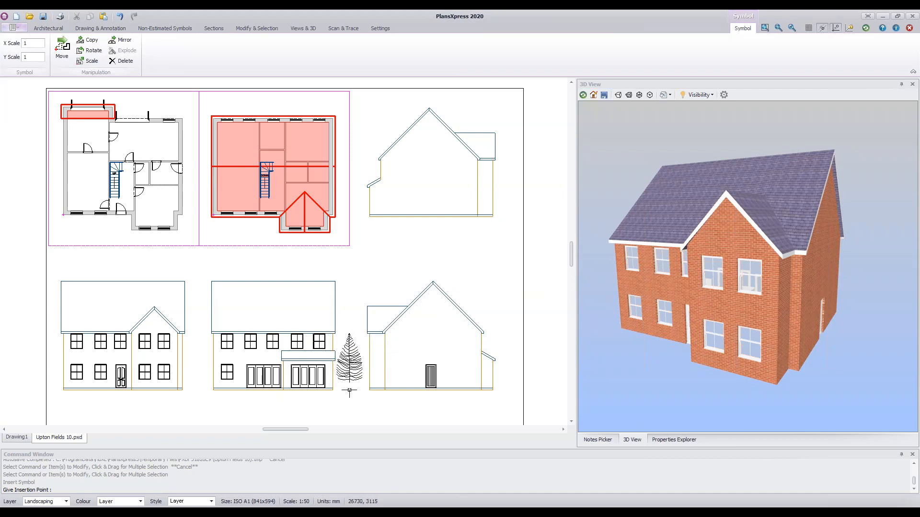
Set the conifer symbol's X and Y scales to 0.8 and its colour to the dark green 0.05 pen
left_click(36, 43)
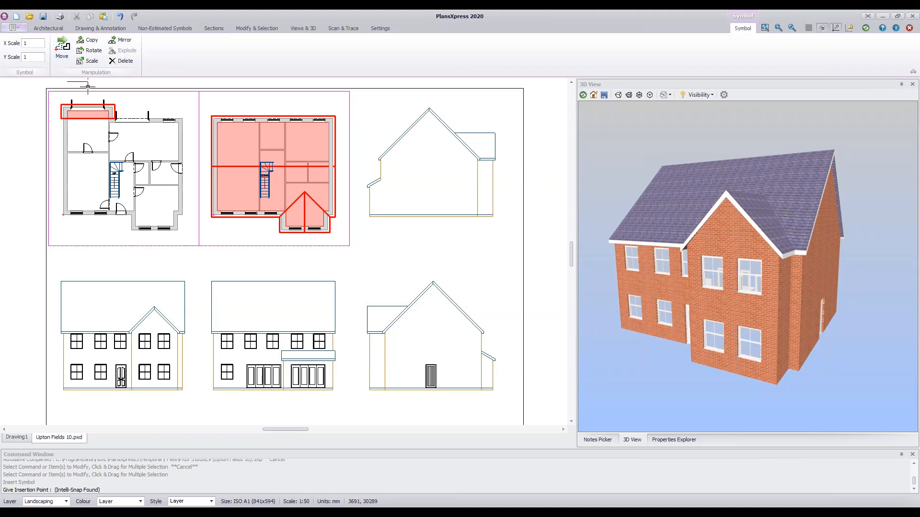
left_click_drag(35, 44, 22, 44)
type("0.8")
left_click_drag(39, 59, 21, 58)
type("0")
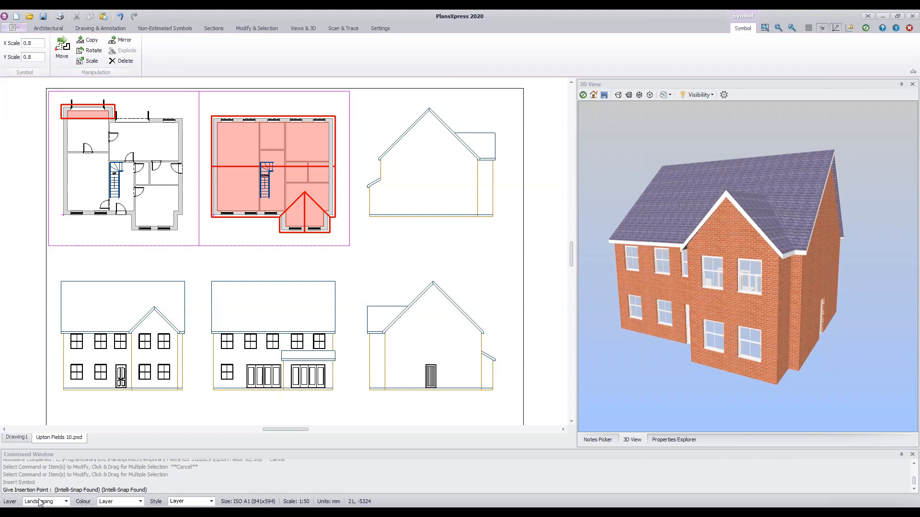
left_click(141, 503)
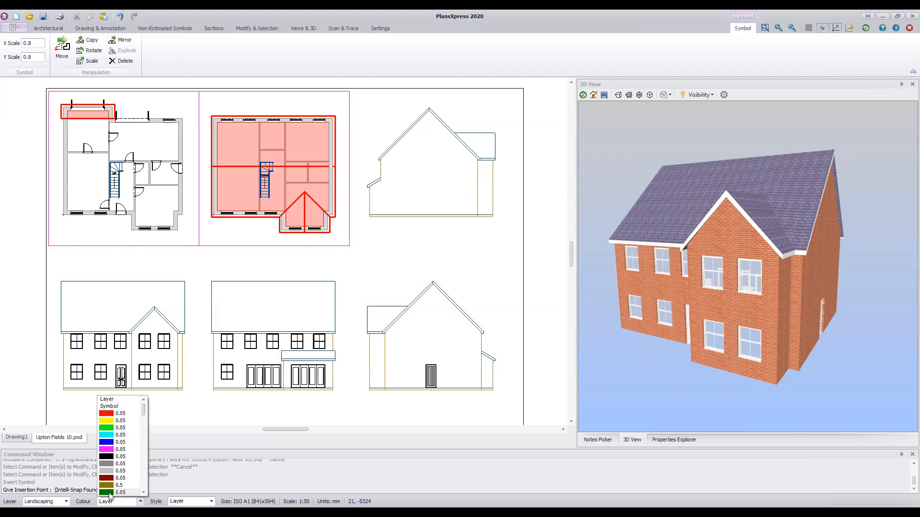
left_click(120, 493)
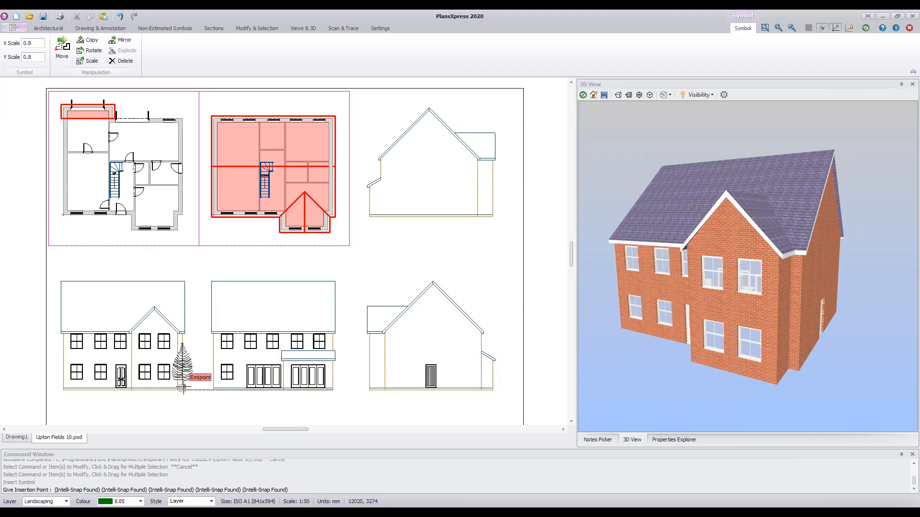
Place the conifer upright at ground level, midway between the front and rear elevations
scroll(183, 388, "up", 2)
scroll(182, 389, "up", 1)
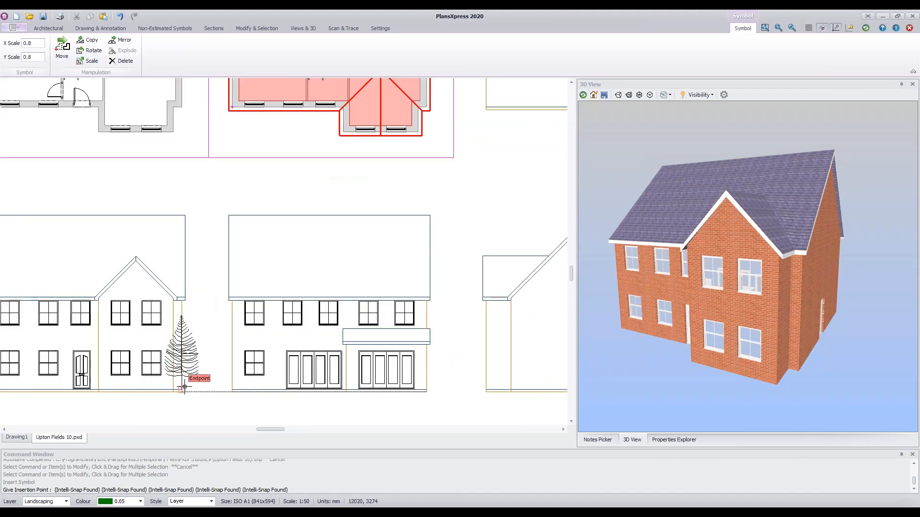
scroll(197, 386, "up", 2)
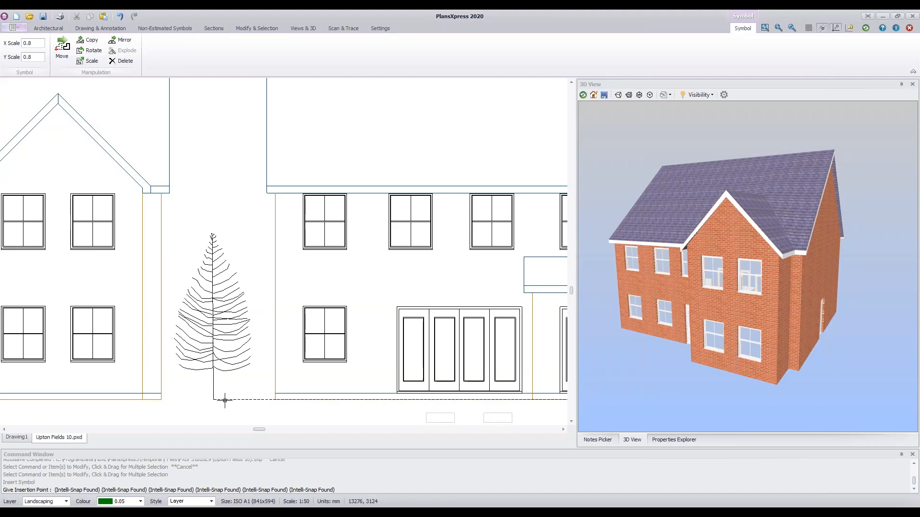
left_click(214, 400)
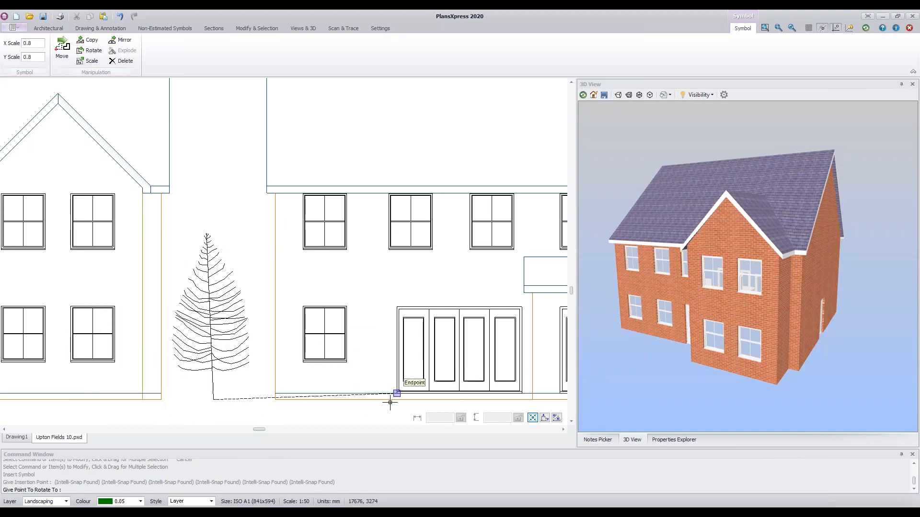
left_click(480, 409)
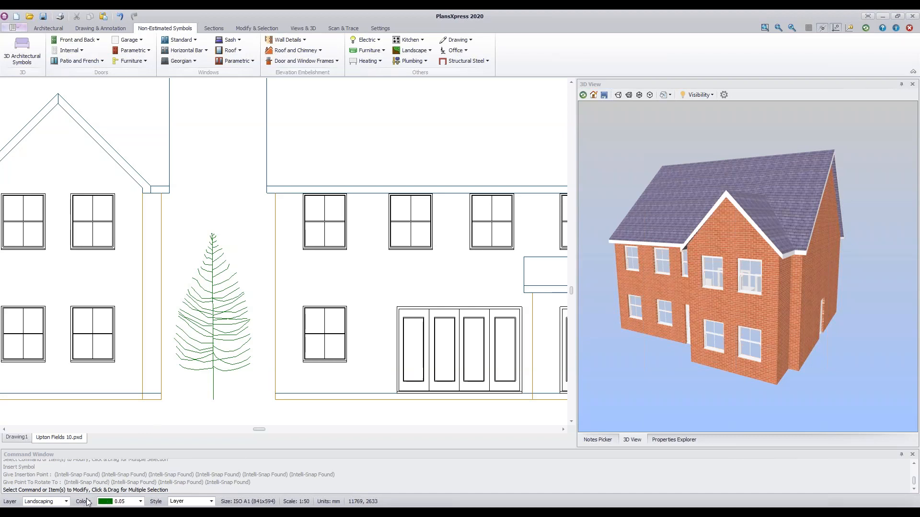
Stretch the ground line at the front elevation's right-hand corner across to the rear elevation's nearest base corner
scroll(154, 385, "down", 4)
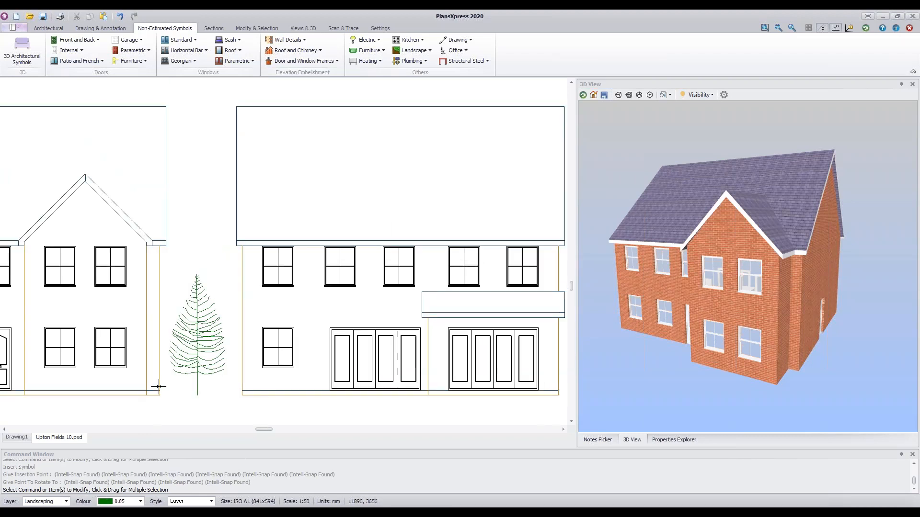
middle_click_drag(177, 388, 259, 380)
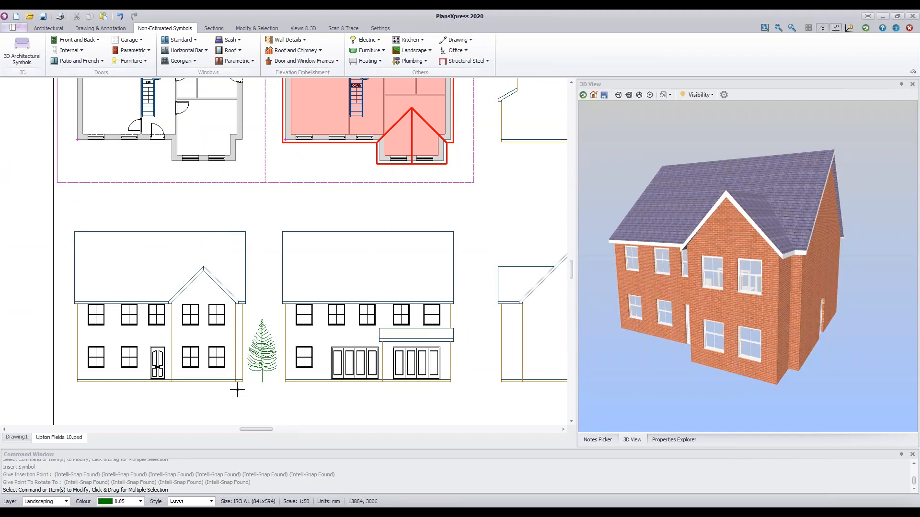
scroll(249, 388, "up", 3)
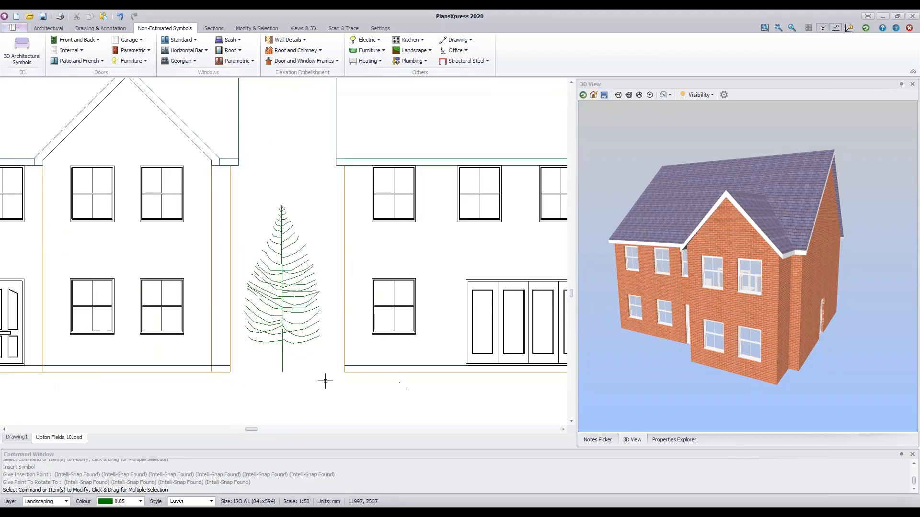
left_click(220, 373)
left_click(230, 373)
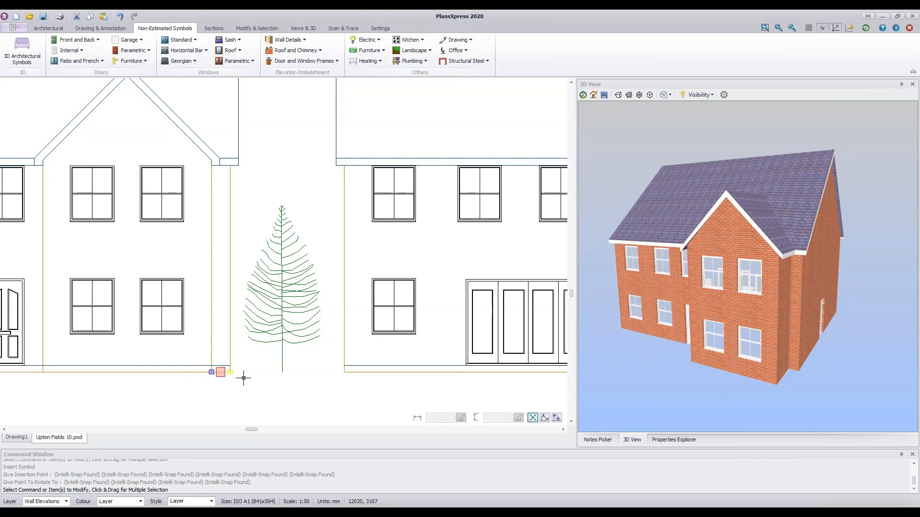
left_click(344, 373)
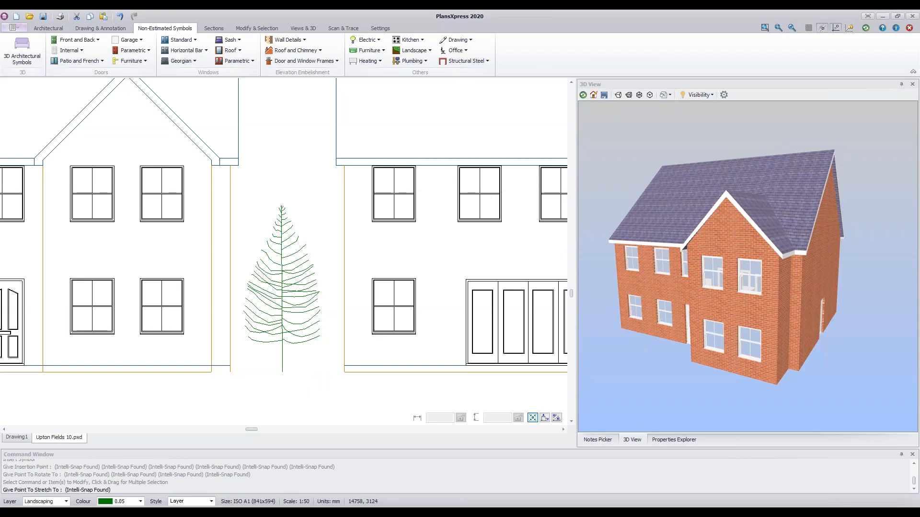
Stretch the front elevation's ground line about 1000 mm outward beyond its left-hand wall corner
scroll(301, 392, "down", 4)
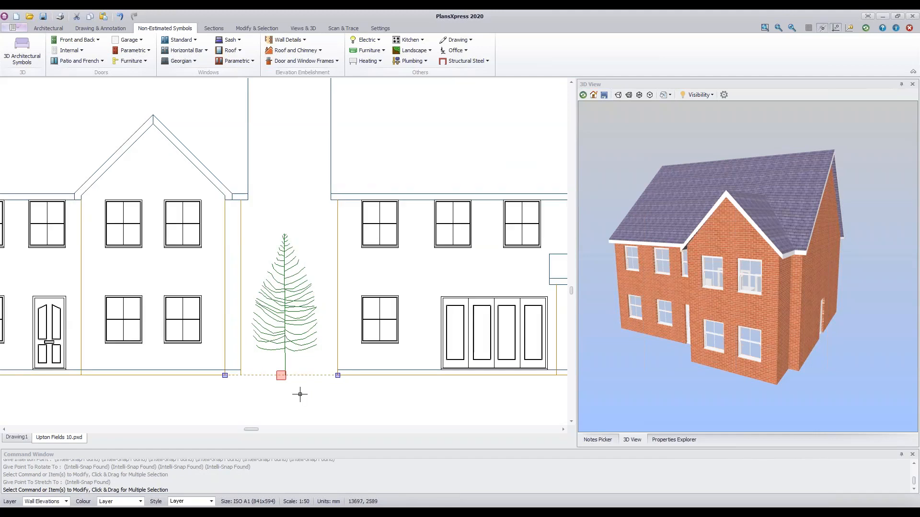
scroll(300, 395, "down", 2)
middle_click_drag(304, 399, 321, 373)
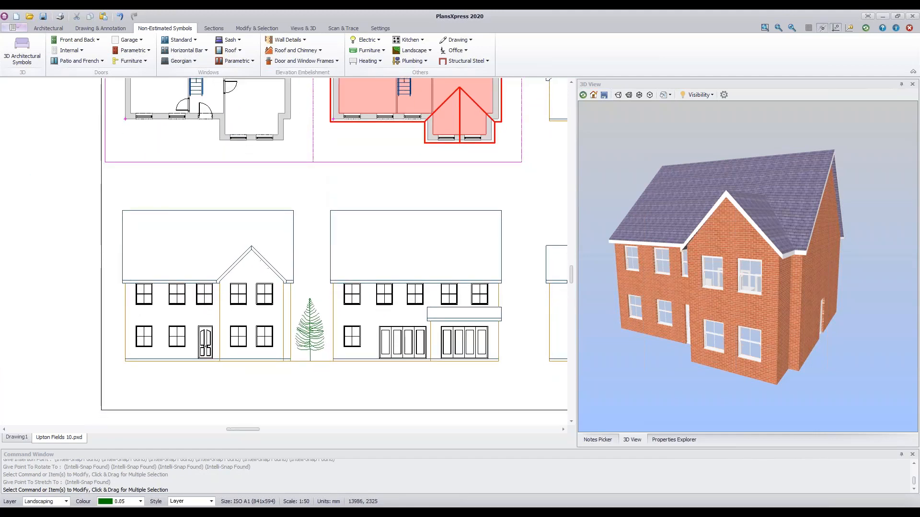
scroll(113, 360, "up", 3)
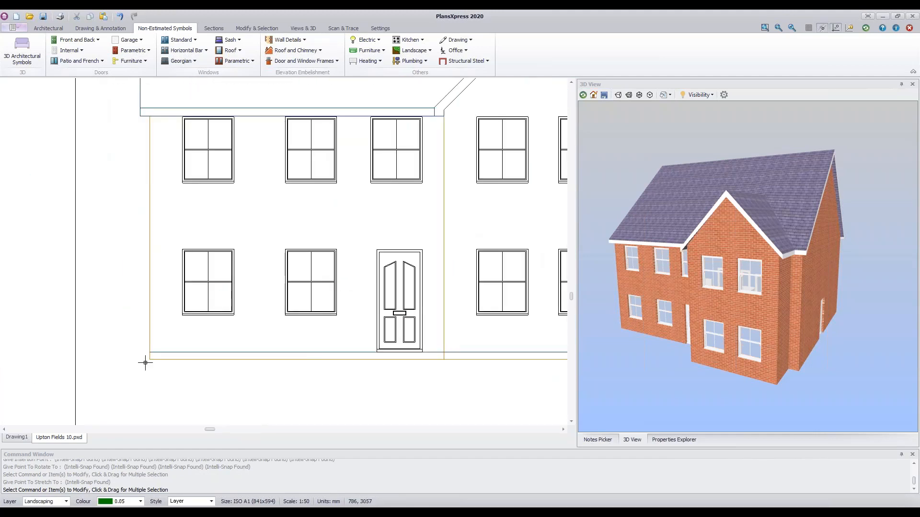
left_click(173, 359)
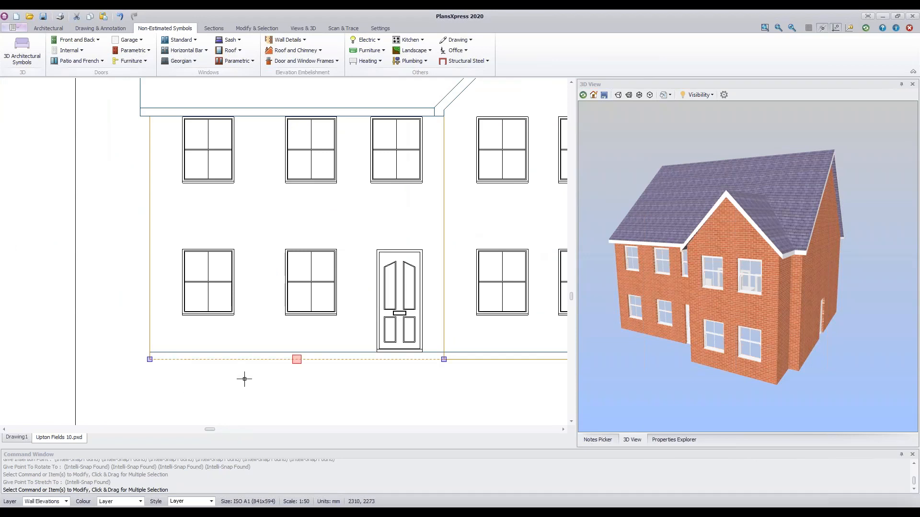
left_click(150, 359)
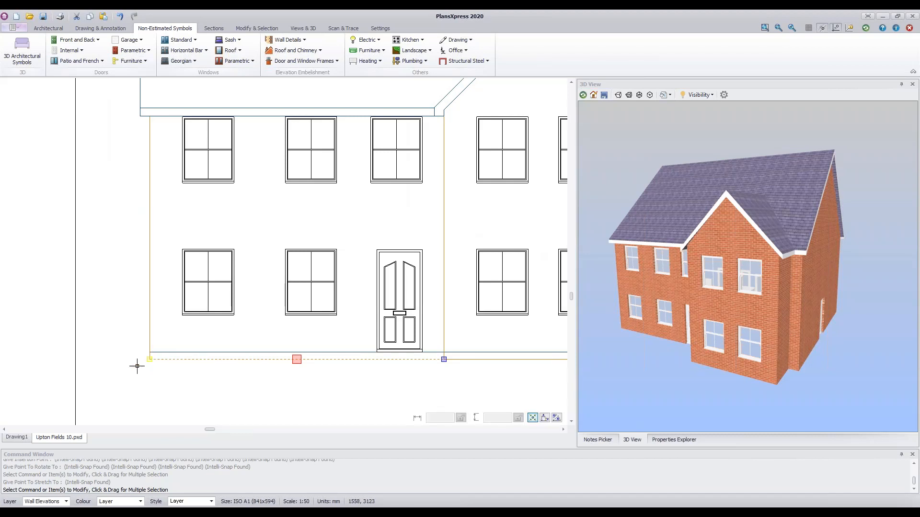
left_click(150, 360)
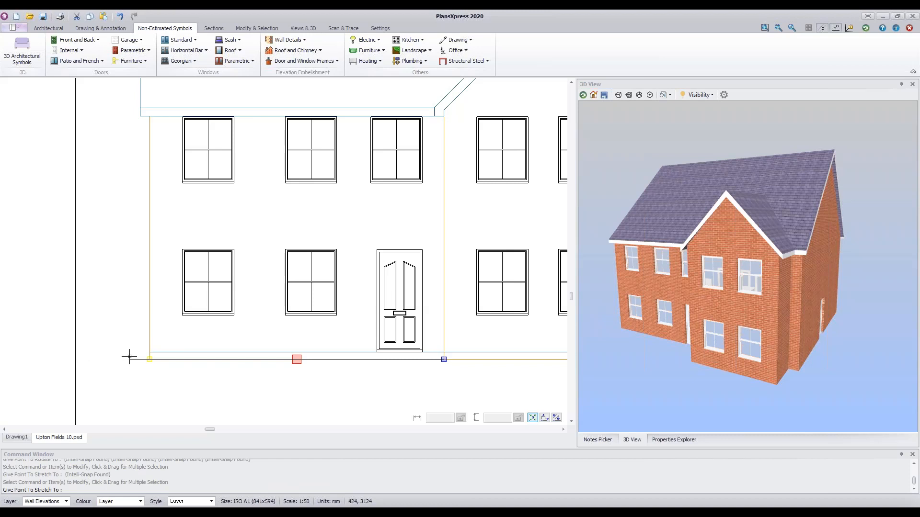
left_click(102, 356)
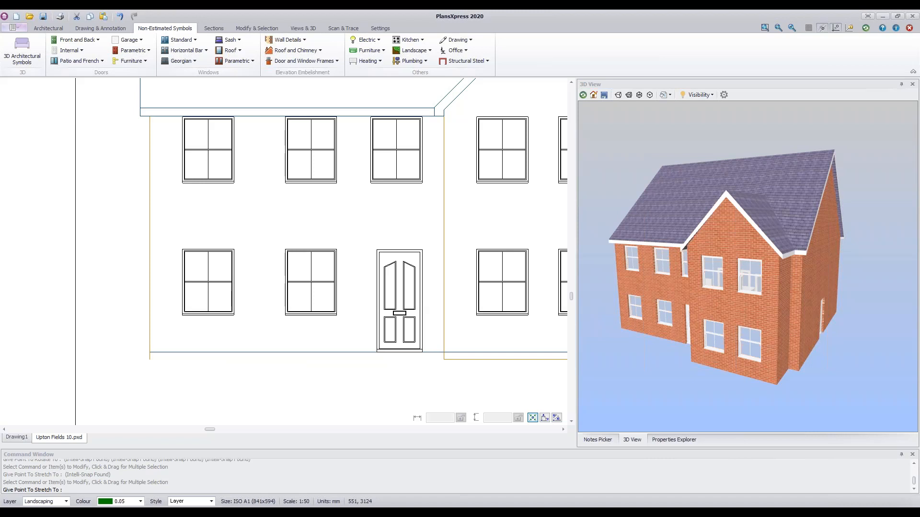
left_click(273, 359)
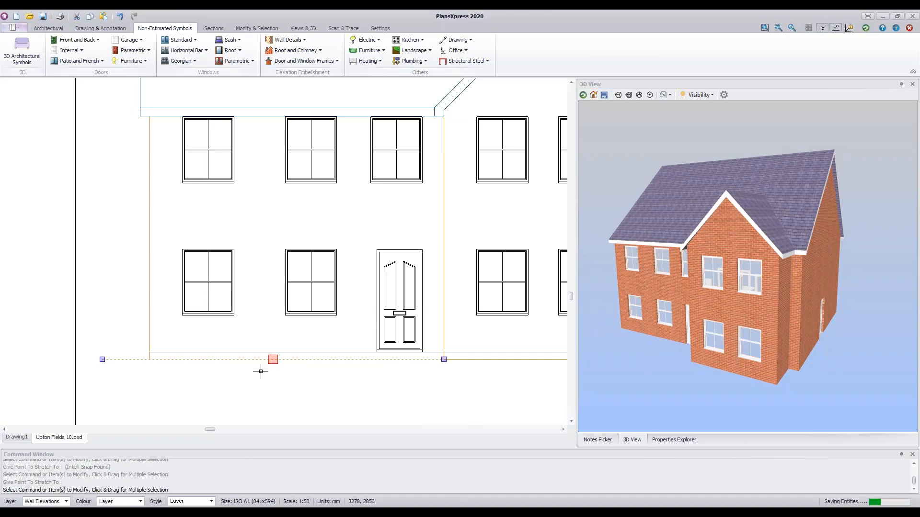
key("Escape")
Stretch the rear elevation's ground line about 1500 mm outward beyond its right-hand wall corner
scroll(438, 402, "down", 3)
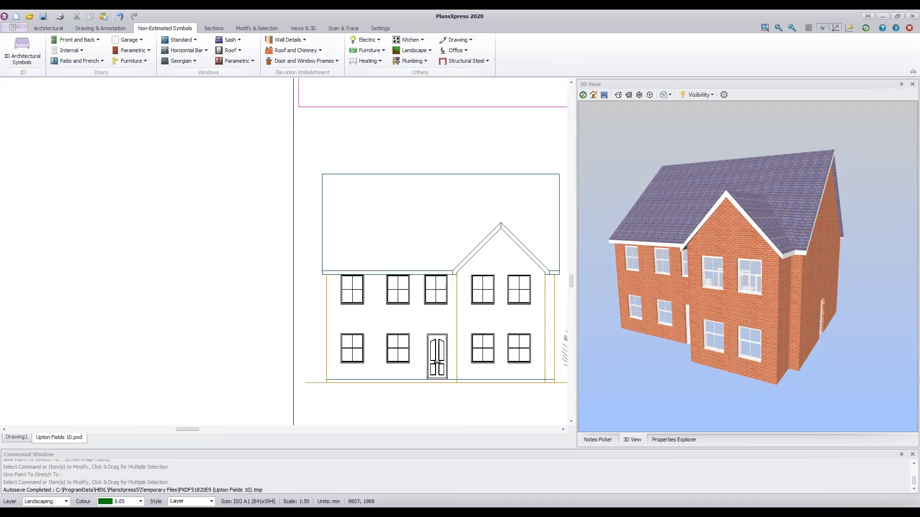
middle_click_drag(494, 401, 297, 385)
middle_click_drag(432, 391, 360, 378)
scroll(435, 382, "down", 1)
middle_click_drag(514, 392, 312, 398)
scroll(397, 377, "up", 3)
scroll(398, 377, "up", 1)
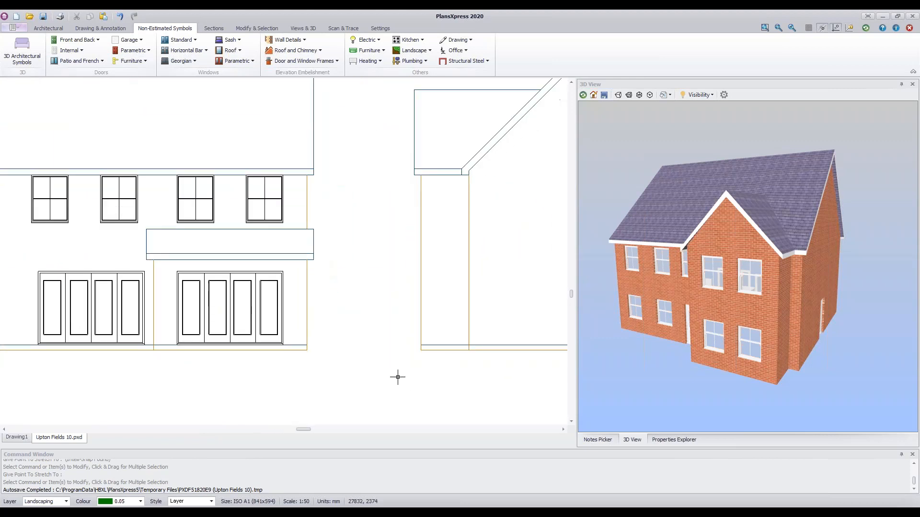
left_click(301, 348)
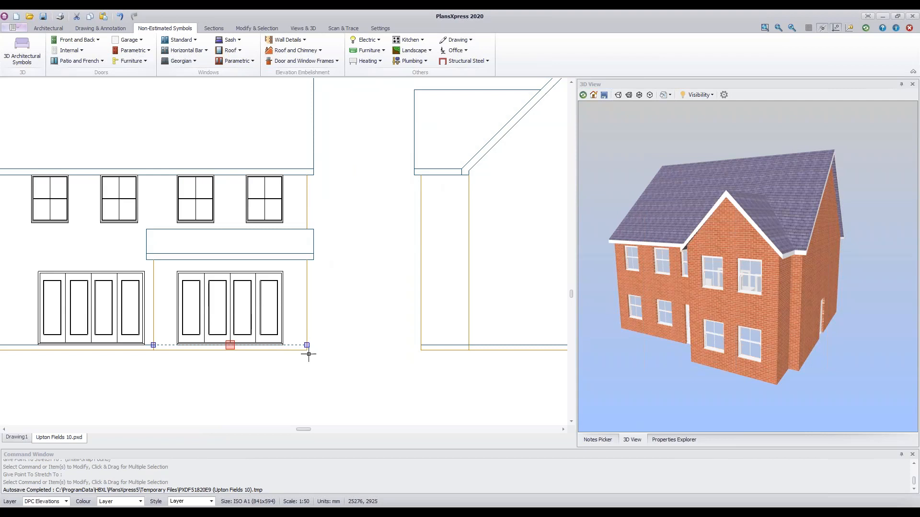
scroll(296, 364, "up", 1)
scroll(303, 334, "up", 1)
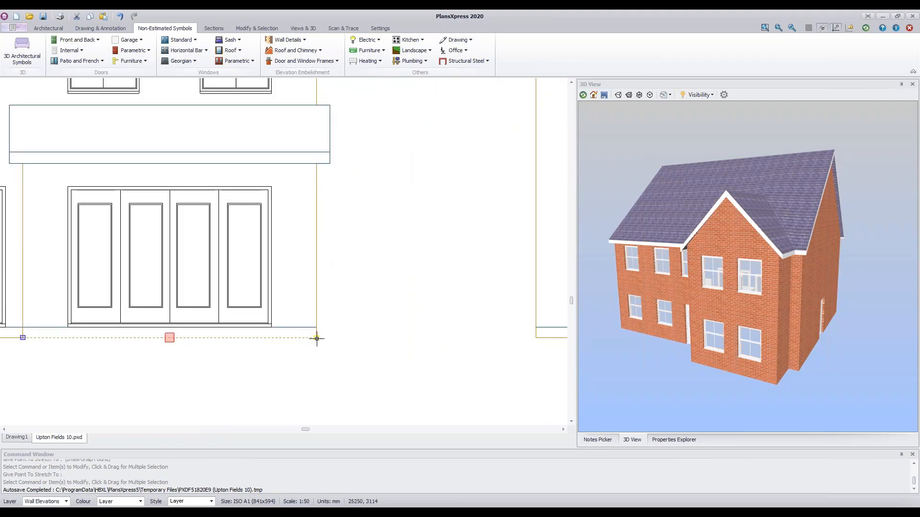
left_click(317, 338)
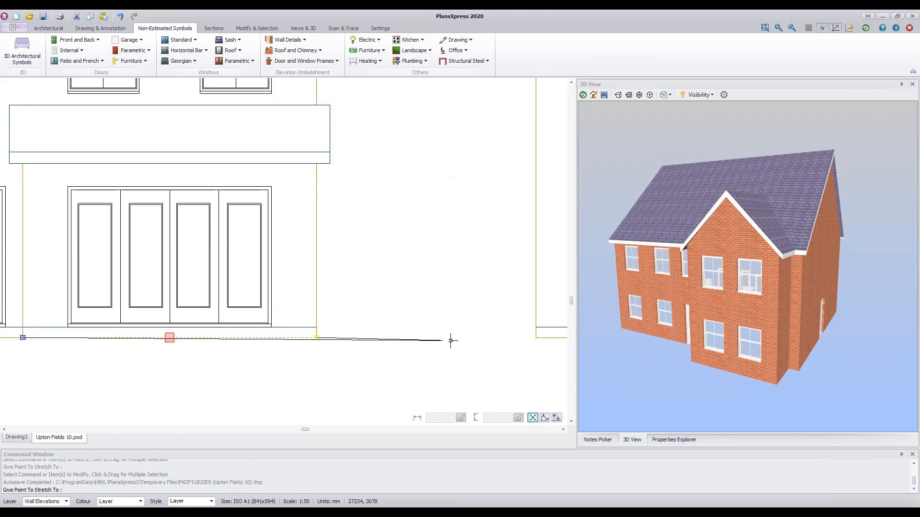
left_click(415, 339)
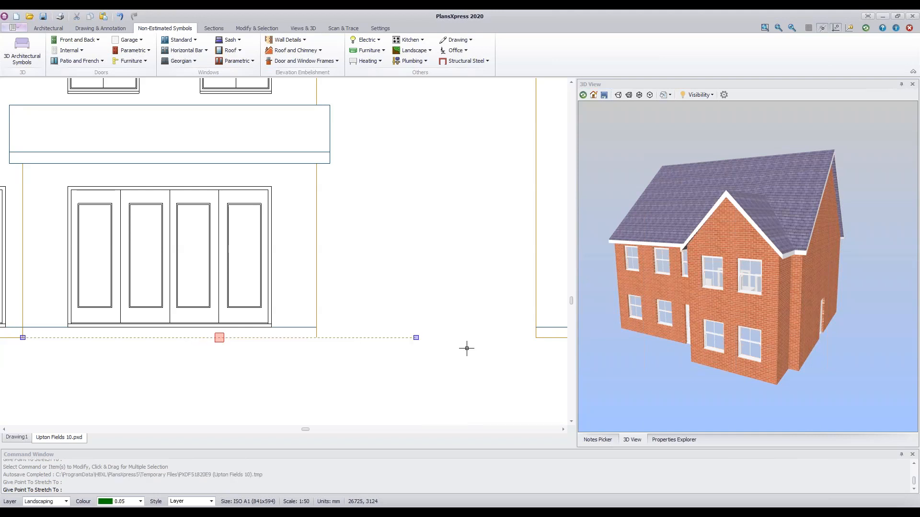
Start inserting the Father and Children symbol from the Family Group landscape symbols on the Landscaping layer
scroll(466, 354, "down", 3)
scroll(466, 354, "down", 2)
scroll(468, 364, "down", 2)
mouse_move(468, 373)
middle_mouse_down()
mouse_move(493, 372)
mouse_move(431, 374)
middle_mouse_up()
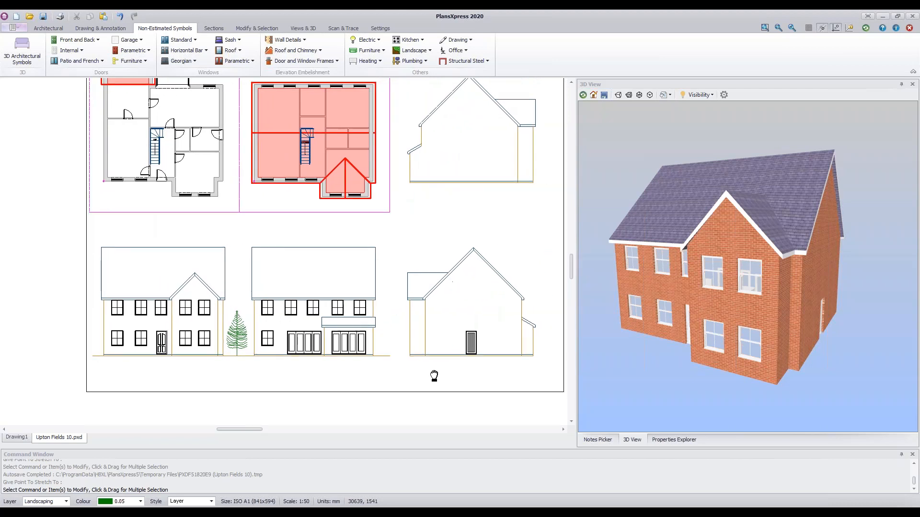
middle_click_drag(501, 222, 471, 245)
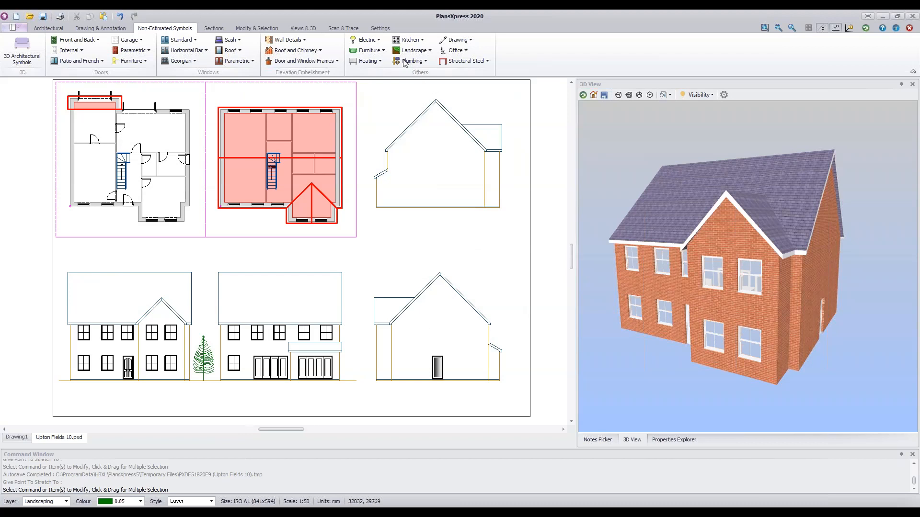
left_click(430, 51)
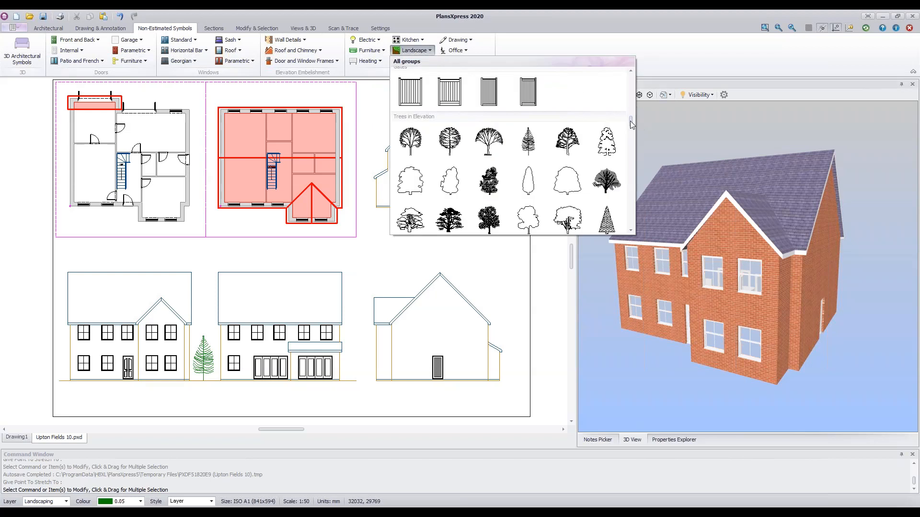
left_click_drag(631, 123, 636, 140)
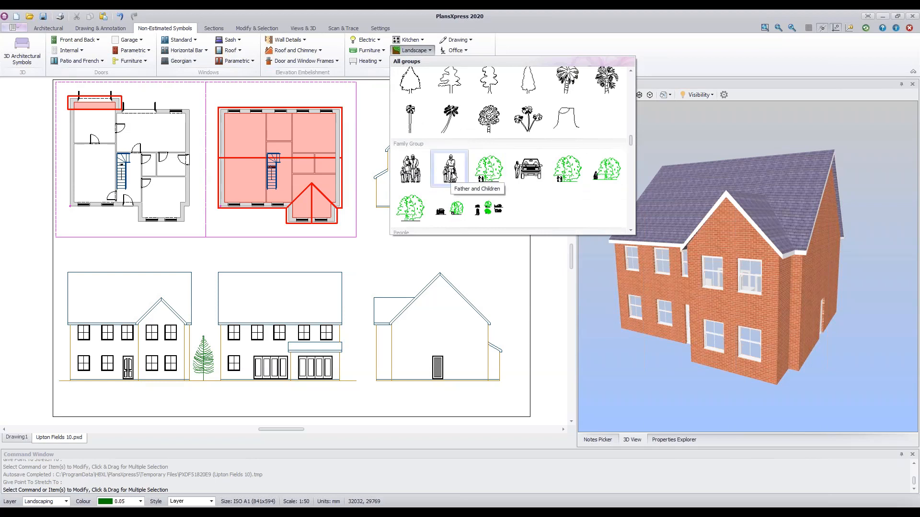
left_click(450, 173)
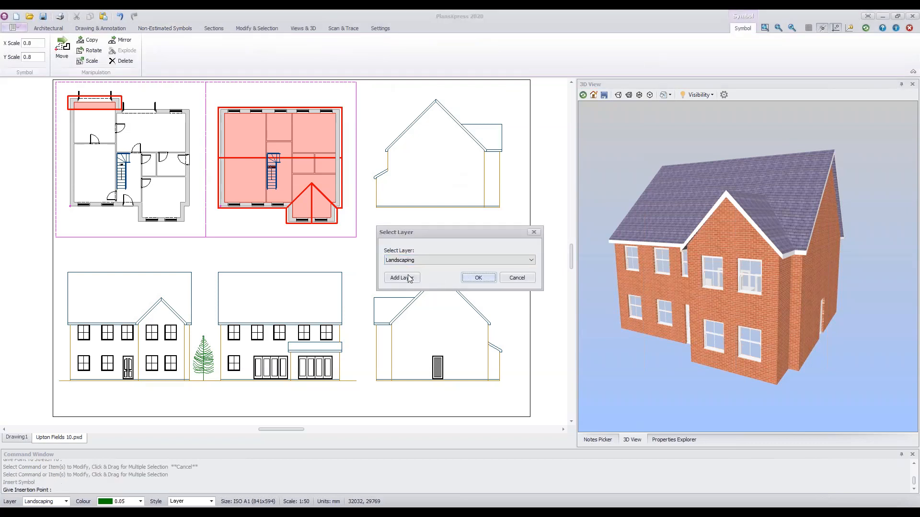
left_click(486, 281)
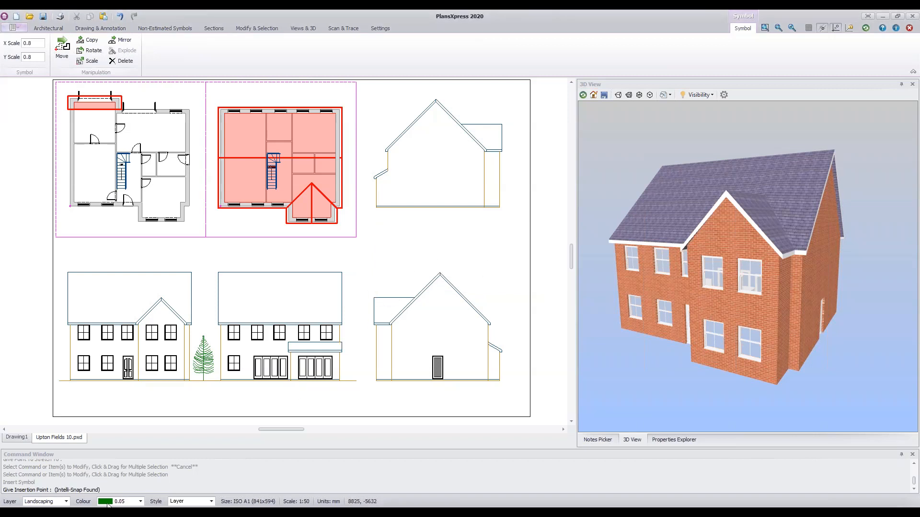
Set the Father and Children symbol's colour to the black 0.05 pen and its X and Y scales to 1
left_click(141, 501)
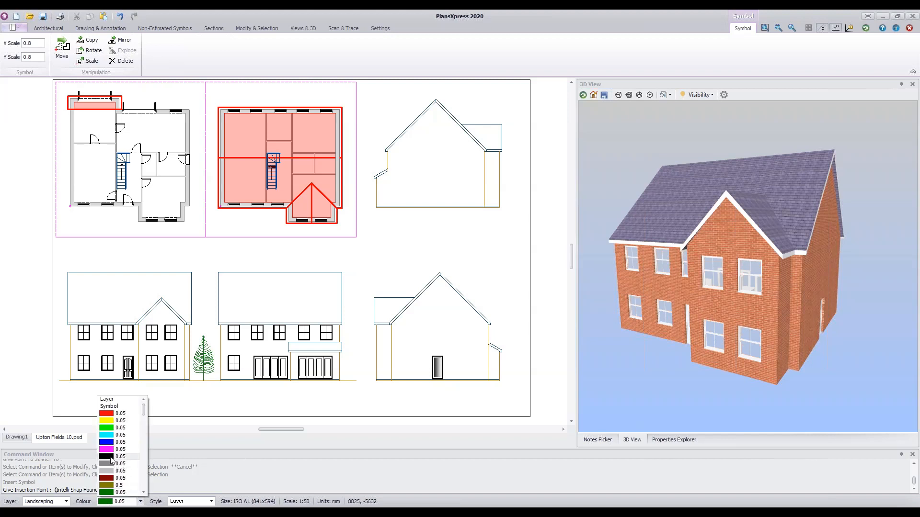
left_click(111, 457)
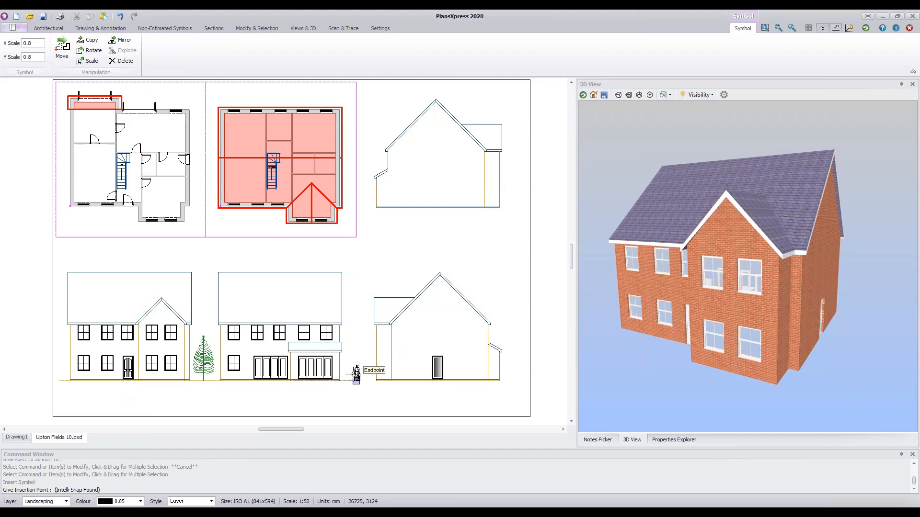
scroll(346, 376, "up", 3)
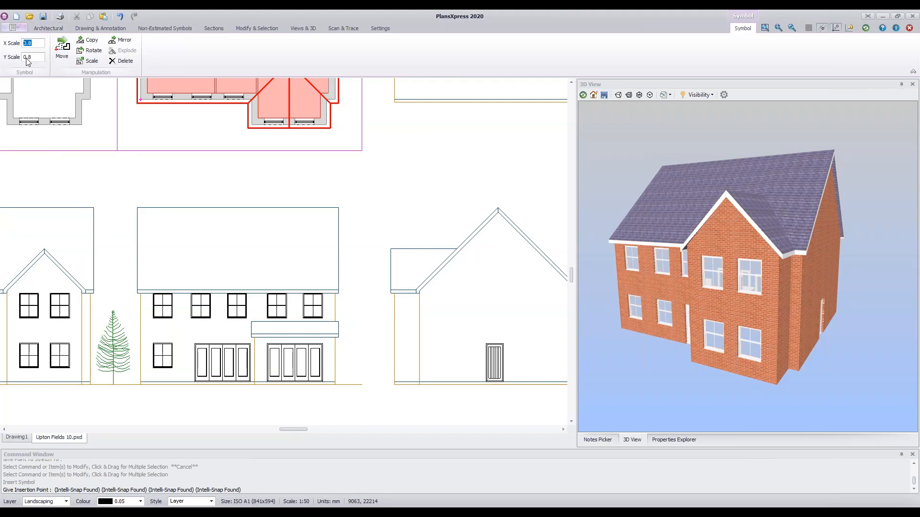
type("11")
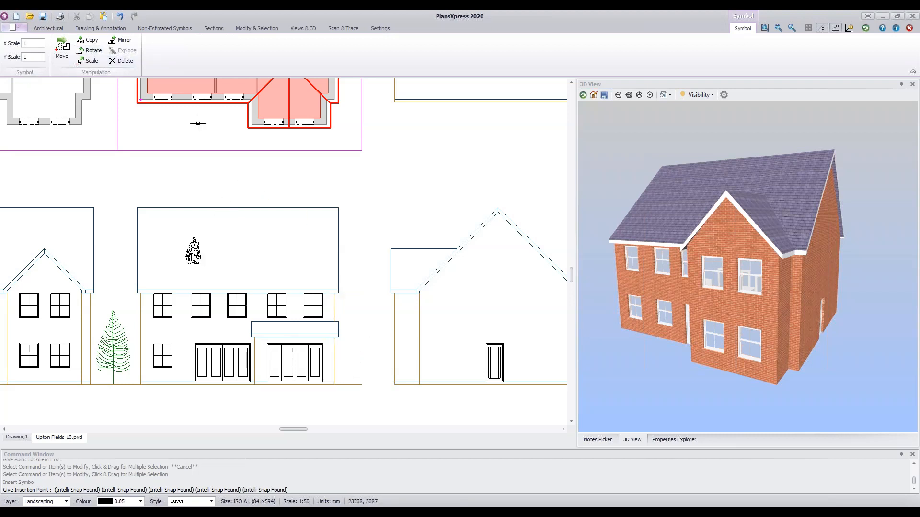
left_click(32, 57)
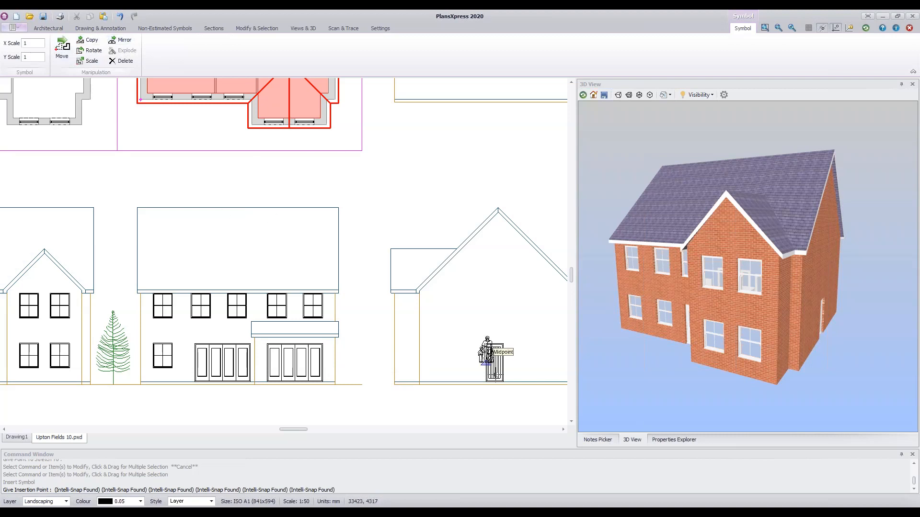
Place the Father and Children symbol upright on the extended ground line just outside the rear elevation's right-hand wall
scroll(362, 384, "up", 5)
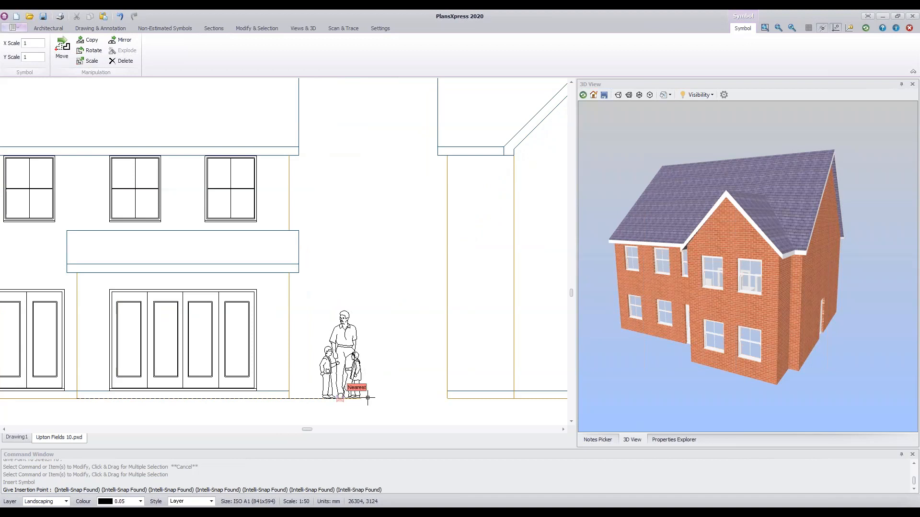
left_click(330, 397)
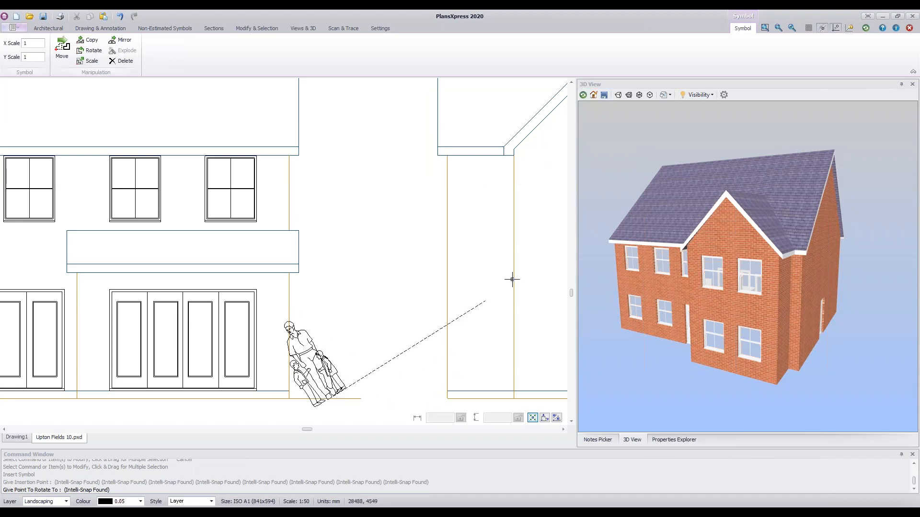
left_click(396, 397)
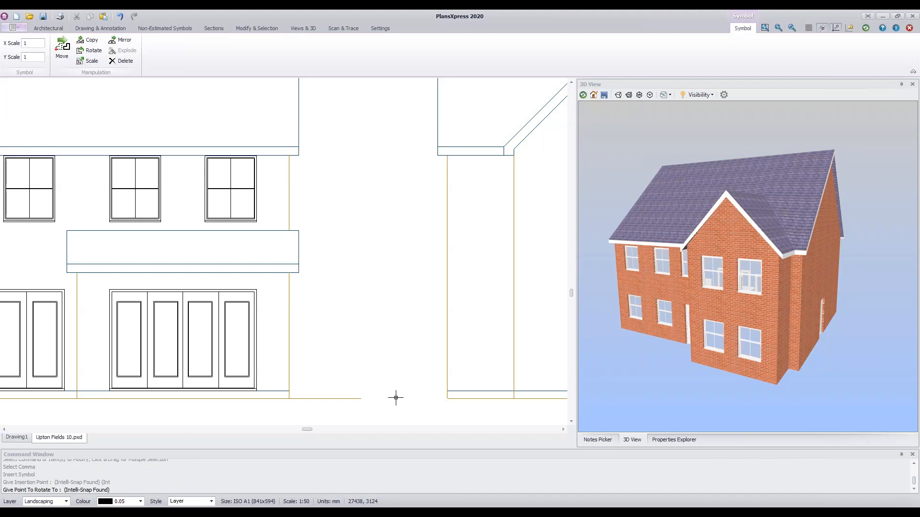
scroll(395, 398, "down", 1)
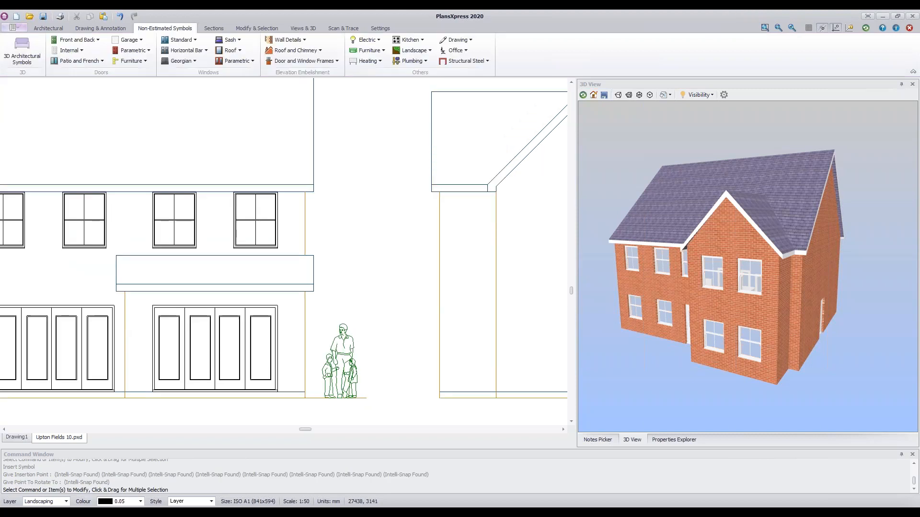
left_click(373, 373)
scroll(378, 379, "down", 1)
scroll(377, 379, "down", 1)
key("Escape")
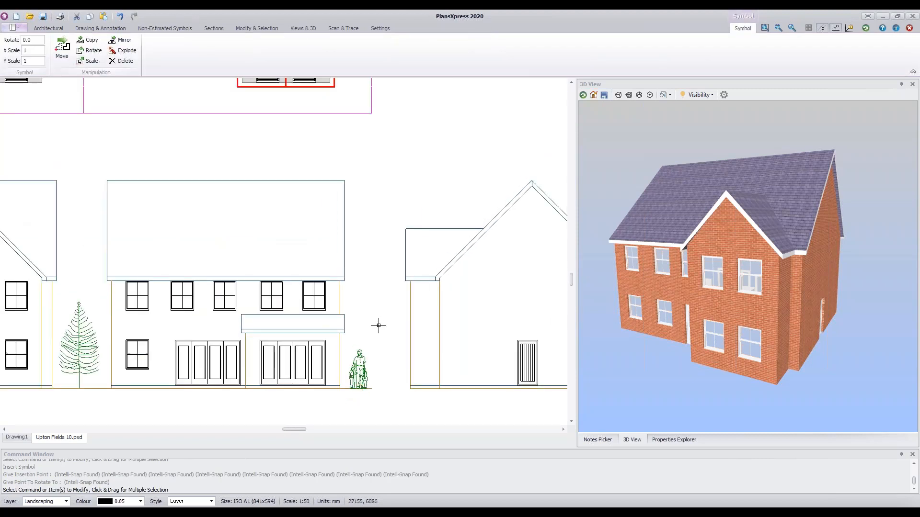
Try to change the placed Father and Children symbol's colour to the grey 0.05 pen
middle_click_drag(371, 326, 400, 301)
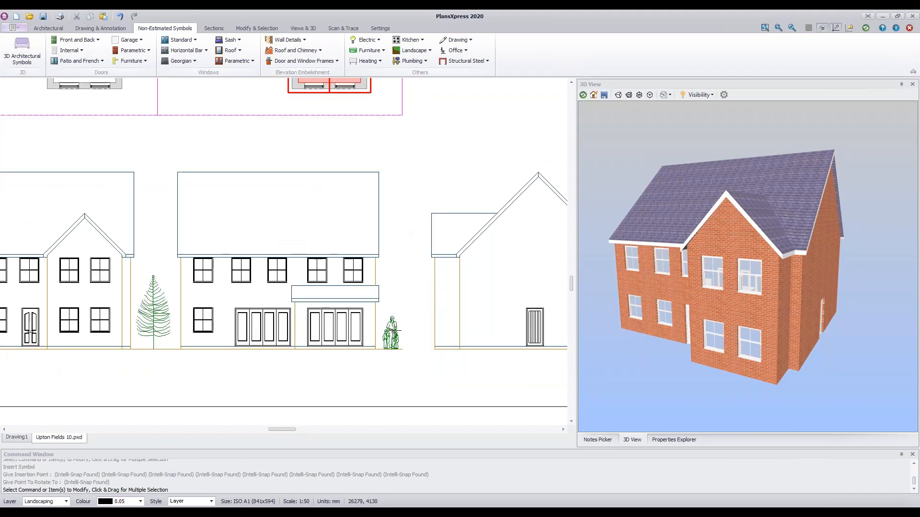
left_click(403, 349)
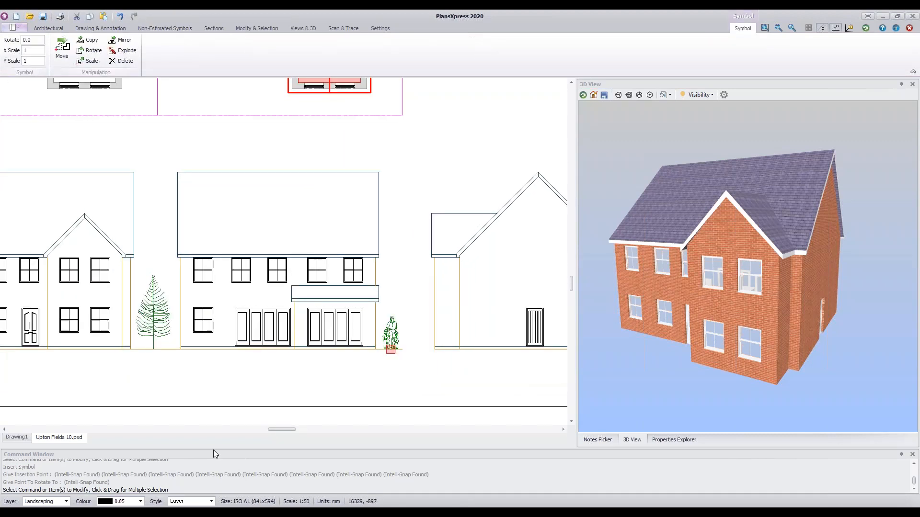
left_click(140, 502)
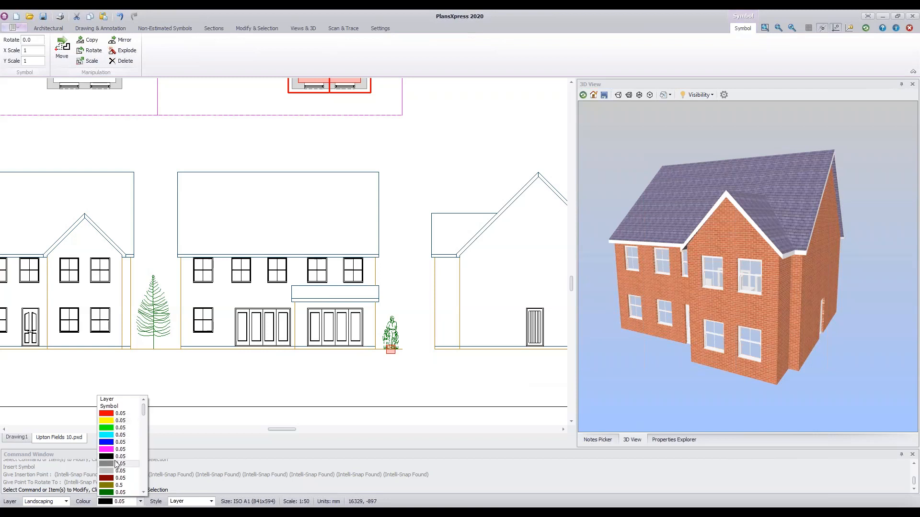
left_click(113, 465)
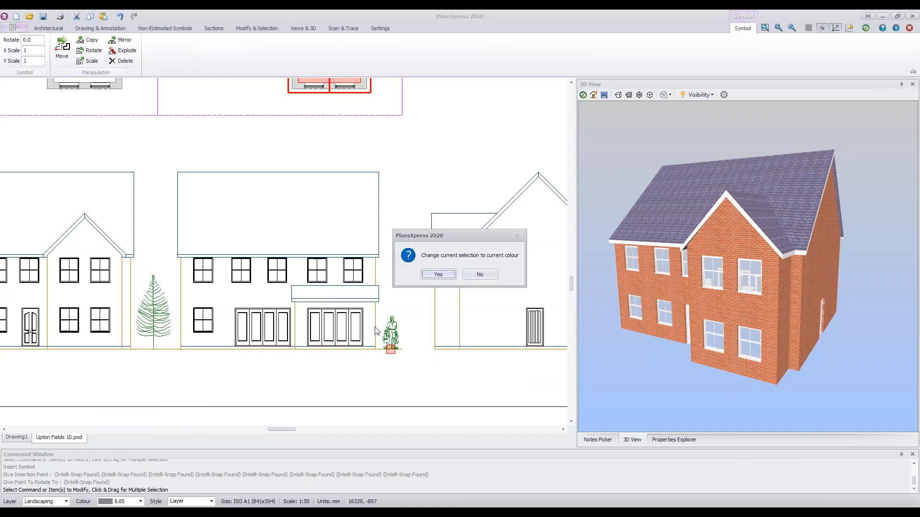
left_click(442, 275)
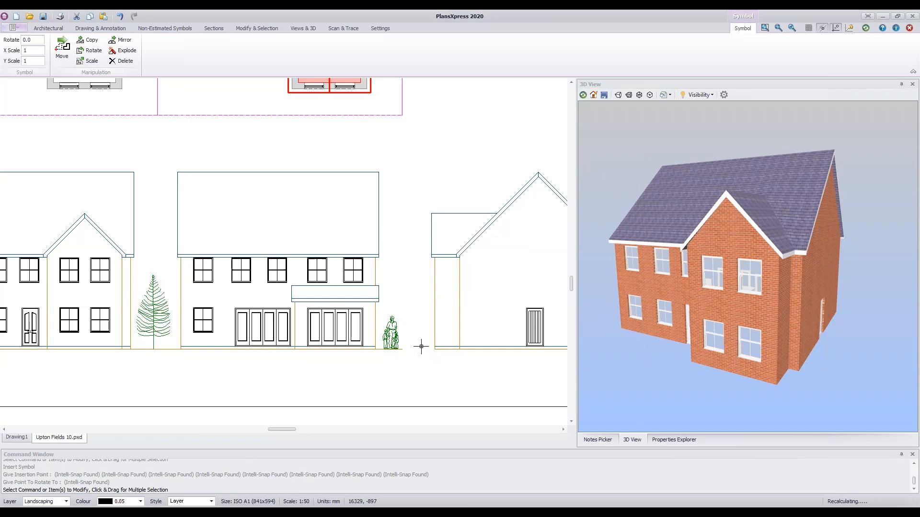
Move the Father and Children symbol beside the rear elevation to the Untitled layer
left_click(407, 338)
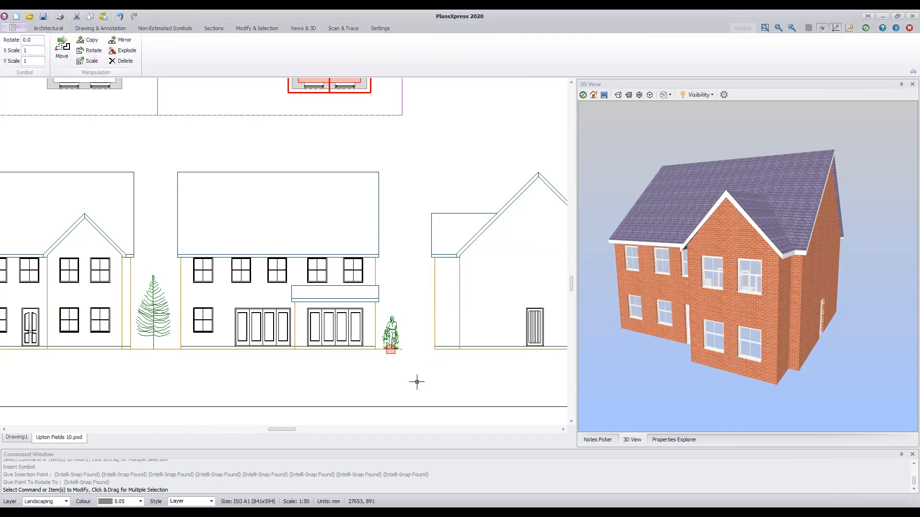
left_click(141, 503)
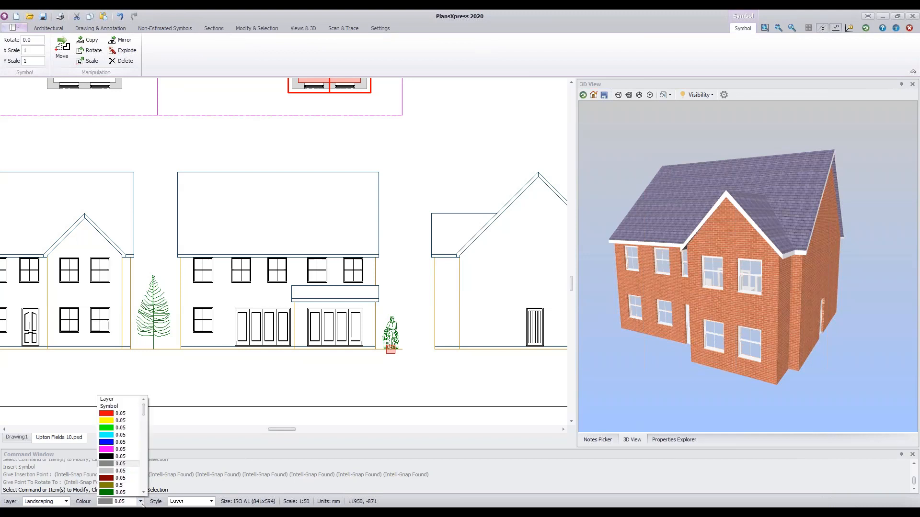
left_click(217, 391)
left_click(66, 503)
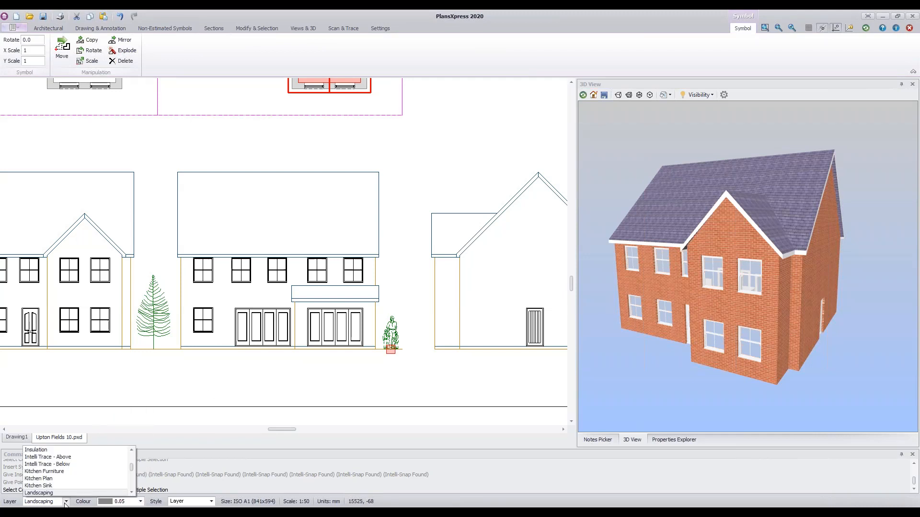
mouse_move(131, 470)
left_mouse_down()
mouse_move(133, 488)
mouse_move(135, 456)
left_mouse_up()
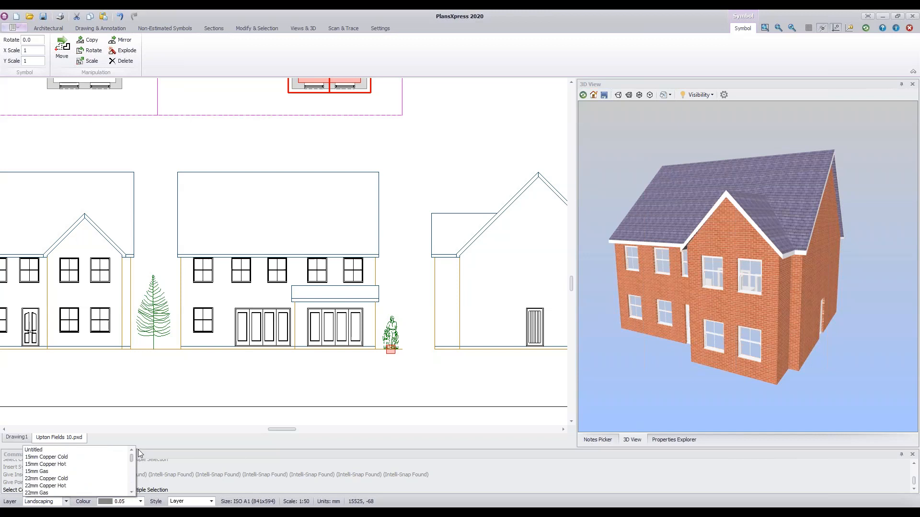
left_click(38, 451)
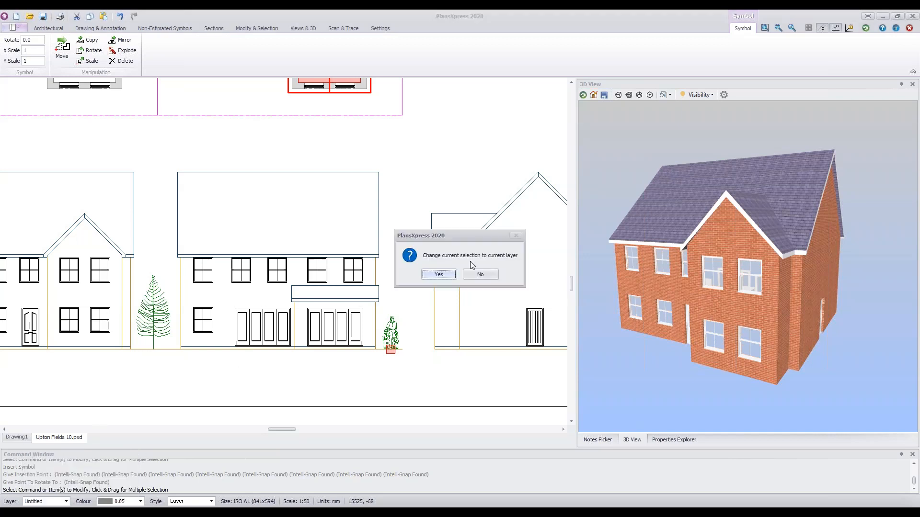
left_click(439, 275)
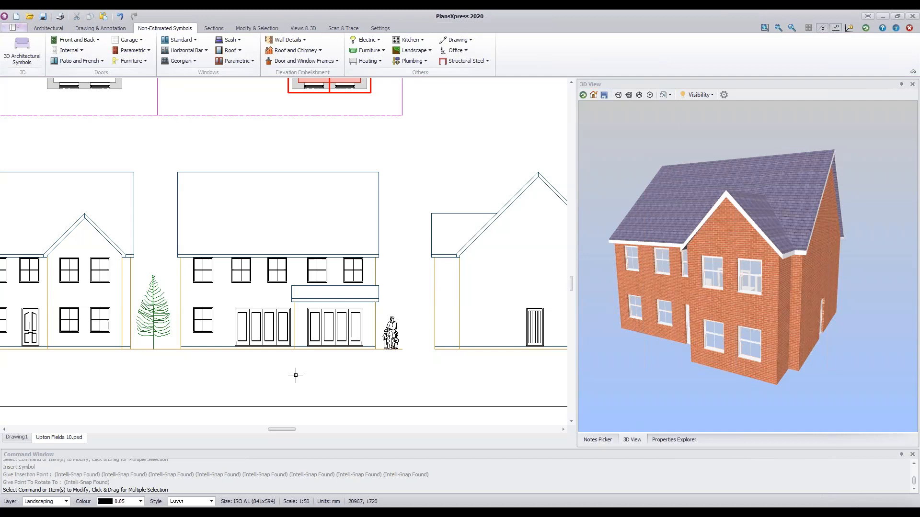
scroll(304, 378, "down", 3)
mouse_move(417, 218)
middle_mouse_down()
mouse_move(421, 251)
mouse_move(410, 243)
middle_mouse_up()
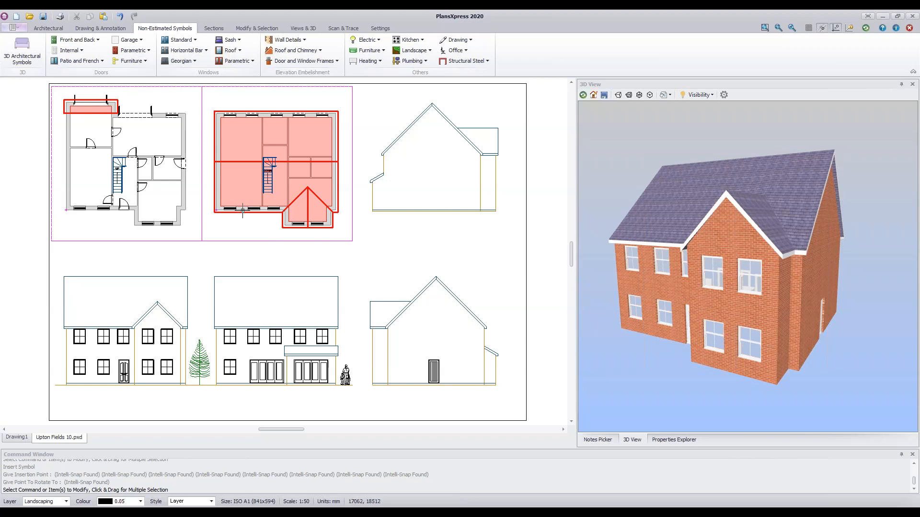
scroll(73, 211, "up", 3)
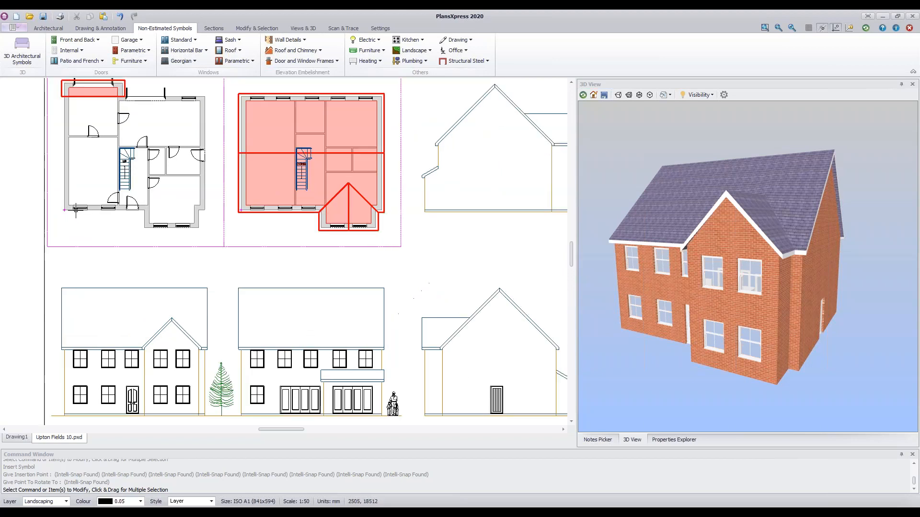
Generate wall dimensions for the ground-floor plan's main front wall containing two windows and the front door
scroll(76, 211, "up", 2)
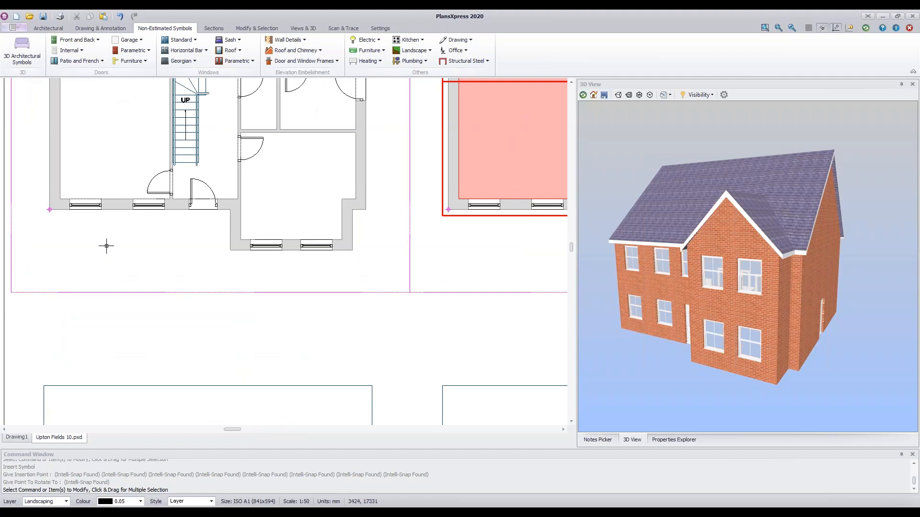
scroll(106, 246, "up", 1)
middle_click_drag(113, 242, 230, 317)
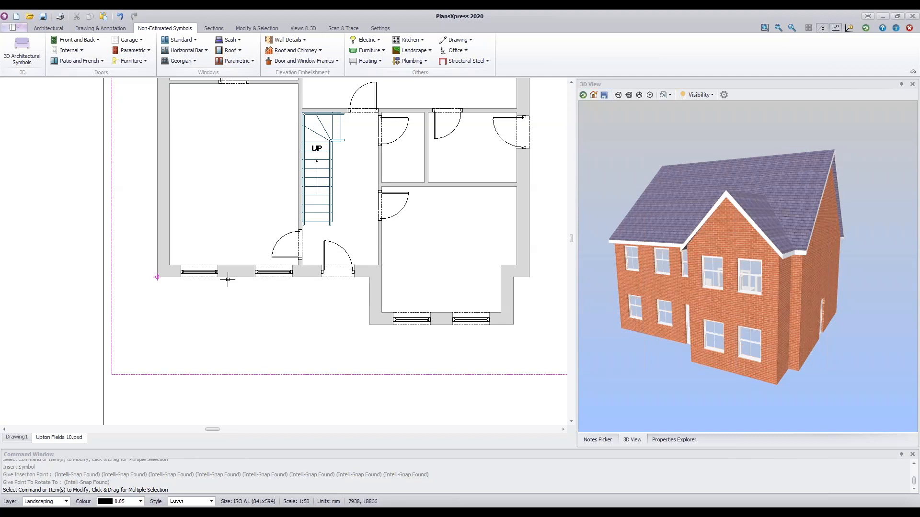
mouse_move(227, 279)
left_click(241, 274)
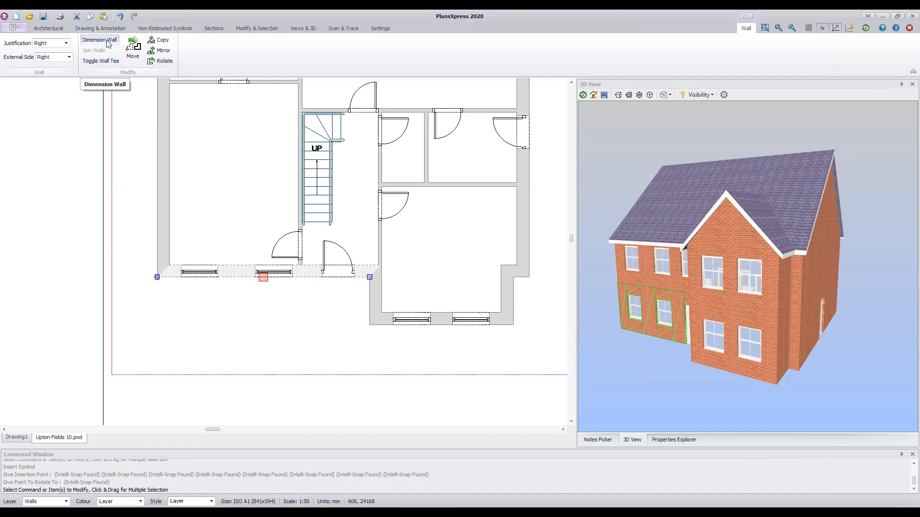
key("Escape")
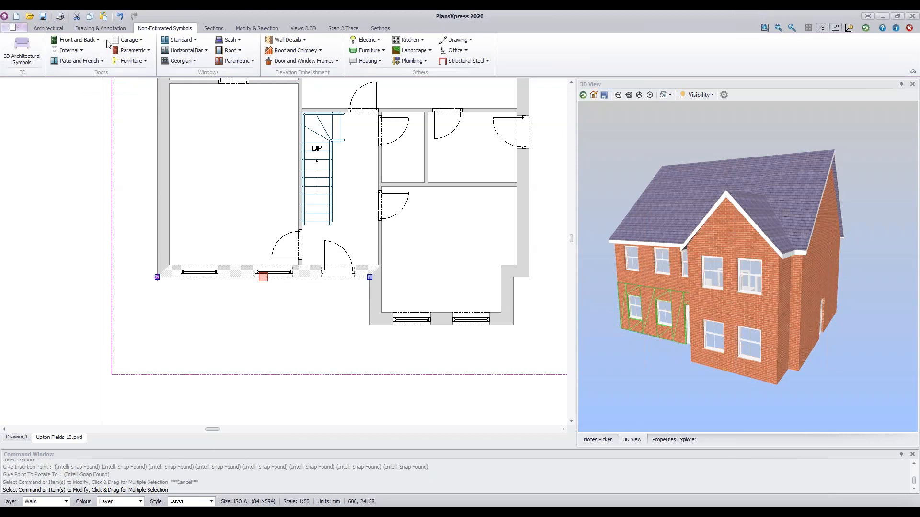
left_click(107, 43)
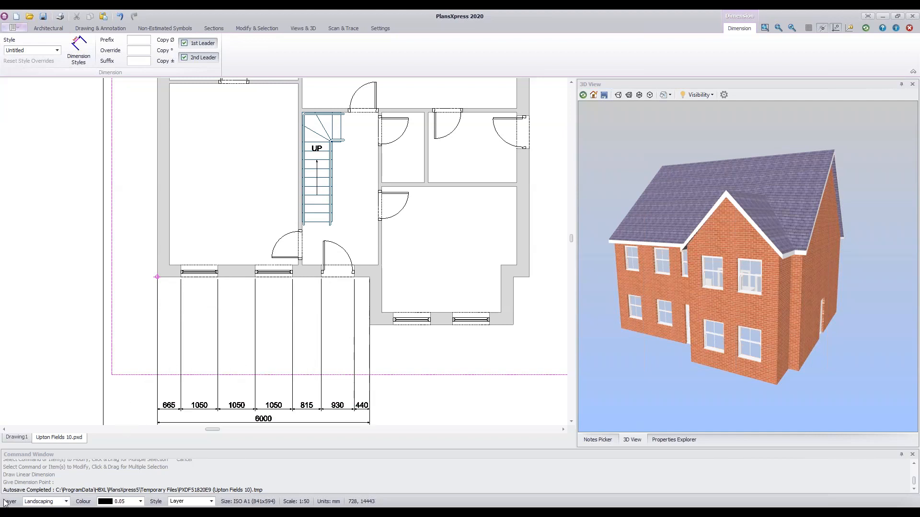
Set the layer to Dimensions and place the front wall's dimension strings below the wall, inside the plan's boundary line
left_click(67, 502)
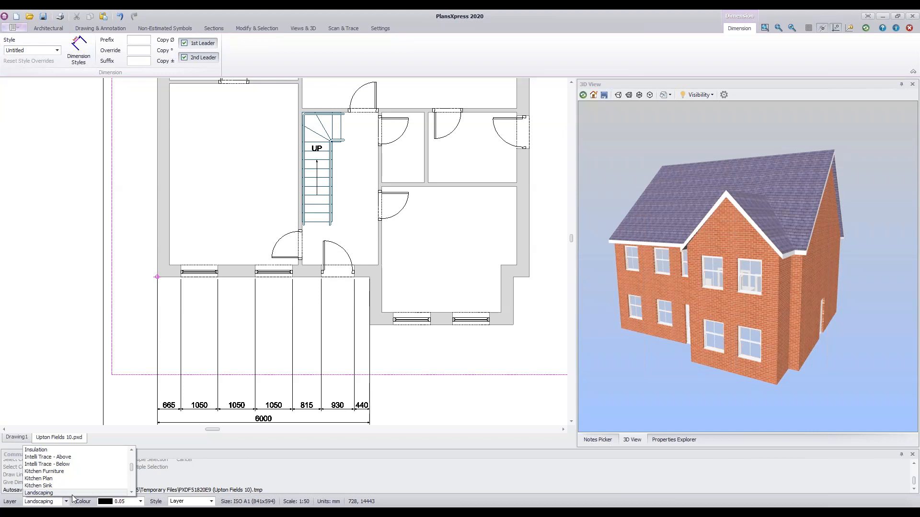
left_click_drag(131, 472, 130, 469)
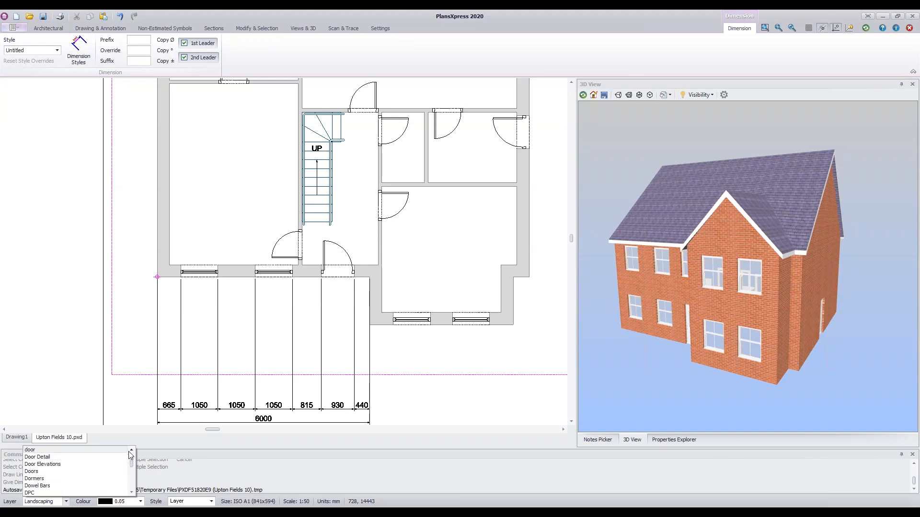
left_click(131, 450)
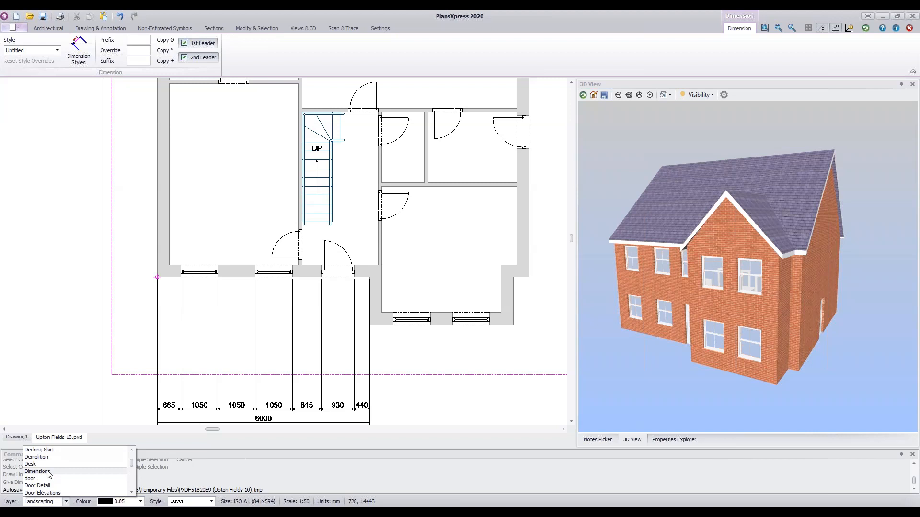
left_click(51, 473)
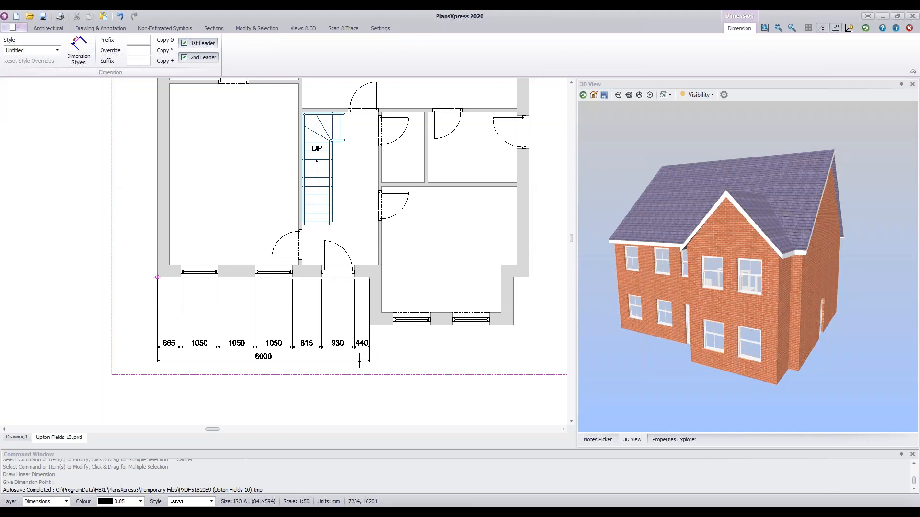
key("Escape")
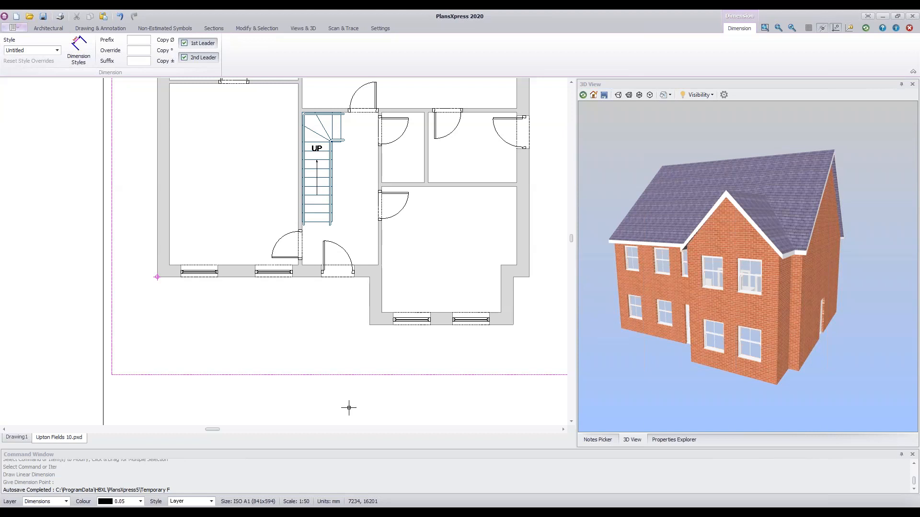
left_click(303, 29)
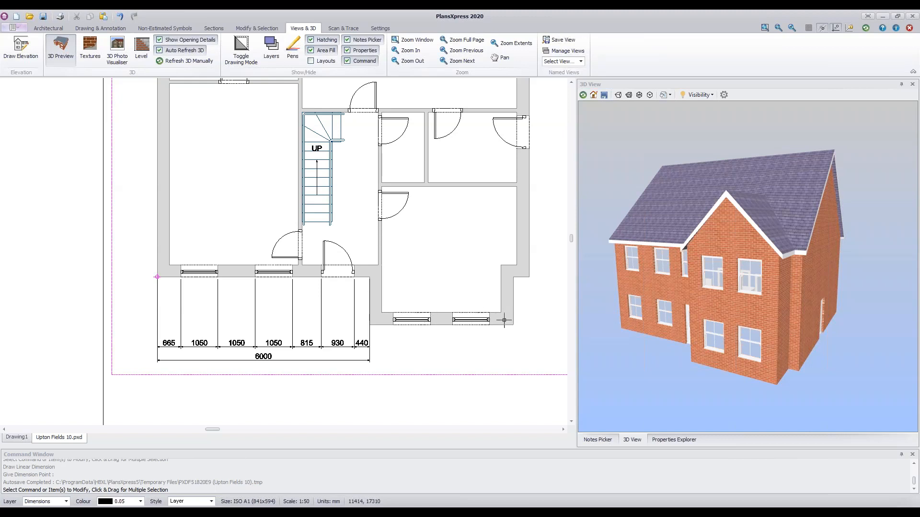
Dimension the projecting front bay's two-window wall, snapping its dimension strings in line with the main front wall's dimensions
mouse_move(502, 321)
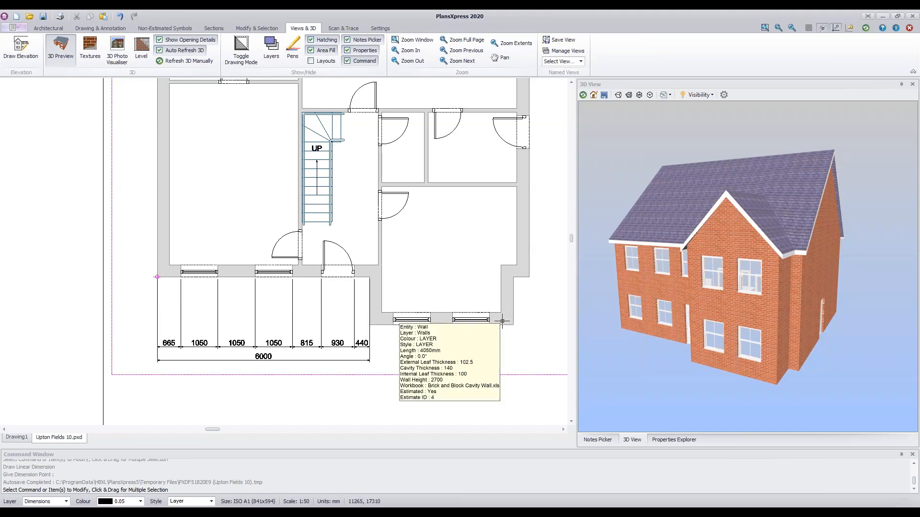
left_click(444, 317)
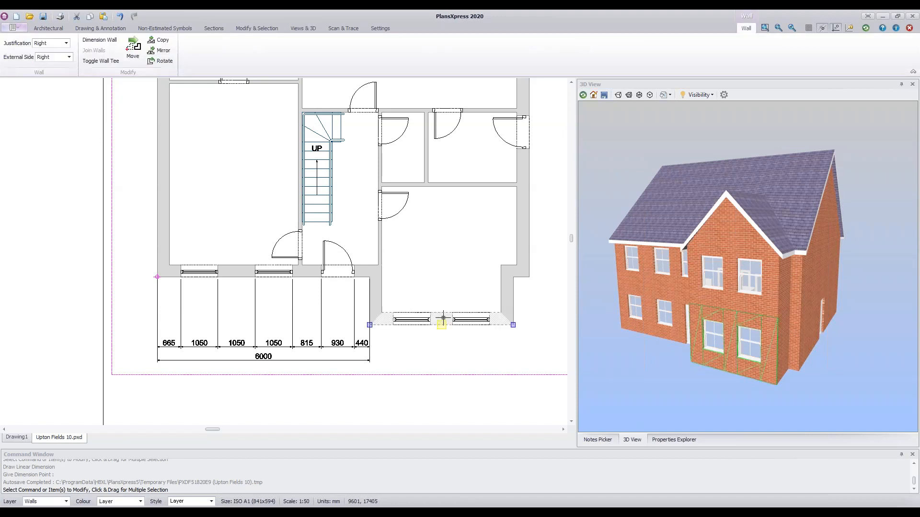
right_click(442, 342)
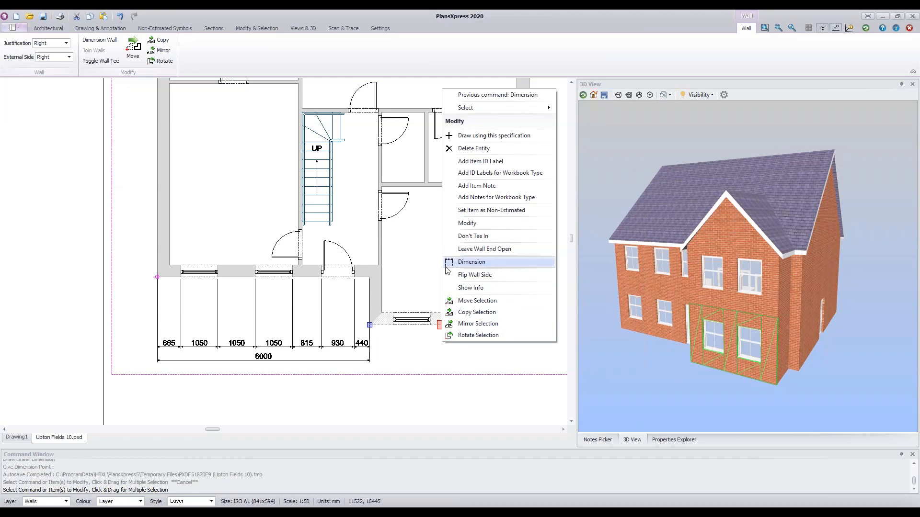
left_click(495, 263)
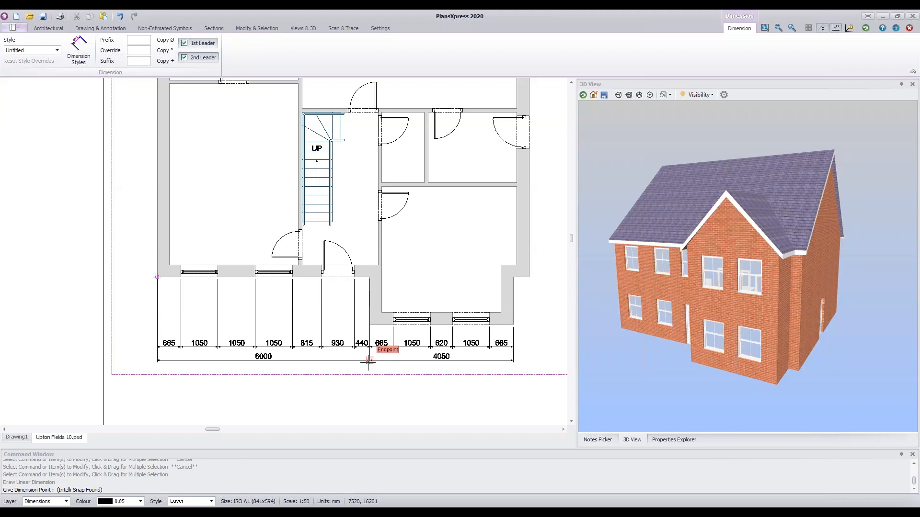
key("ctrl+z")
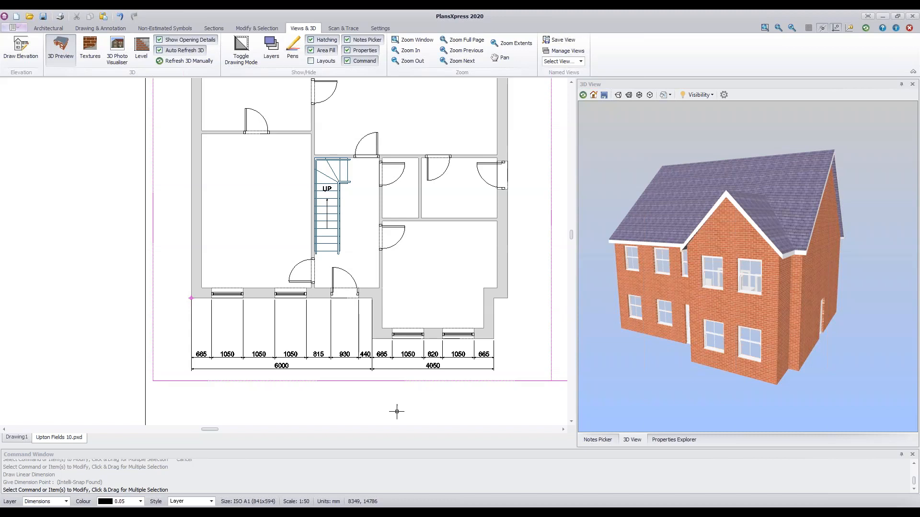
left_click(195, 214)
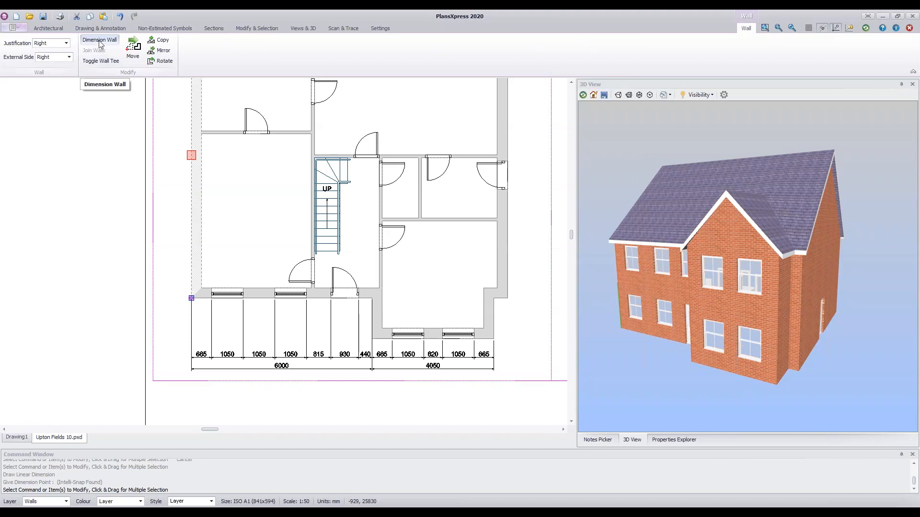
right_click(172, 166)
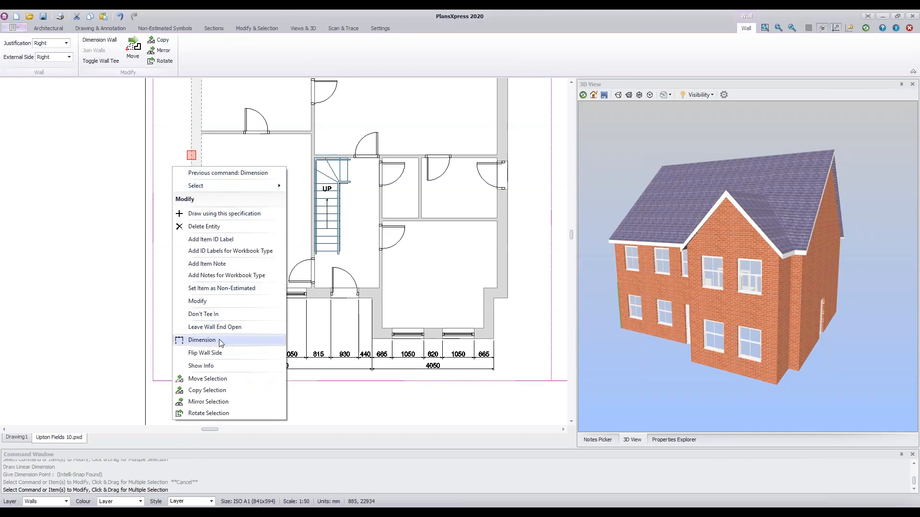
left_click(105, 141)
left_click(167, 175)
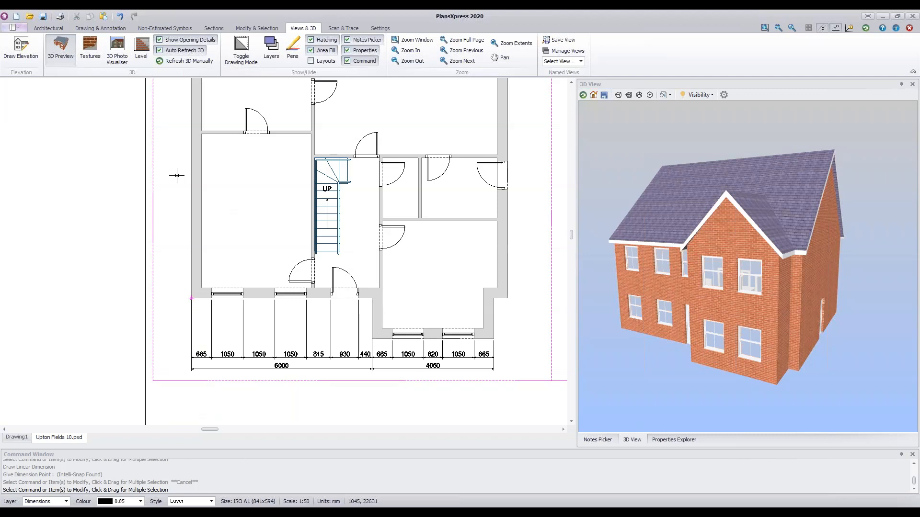
Dimension the ground-floor plan's full left-hand side wall, placing the dimension just outside it within the boundary line
middle_click_drag(169, 147, 154, 216)
middle_click_drag(152, 218, 149, 222)
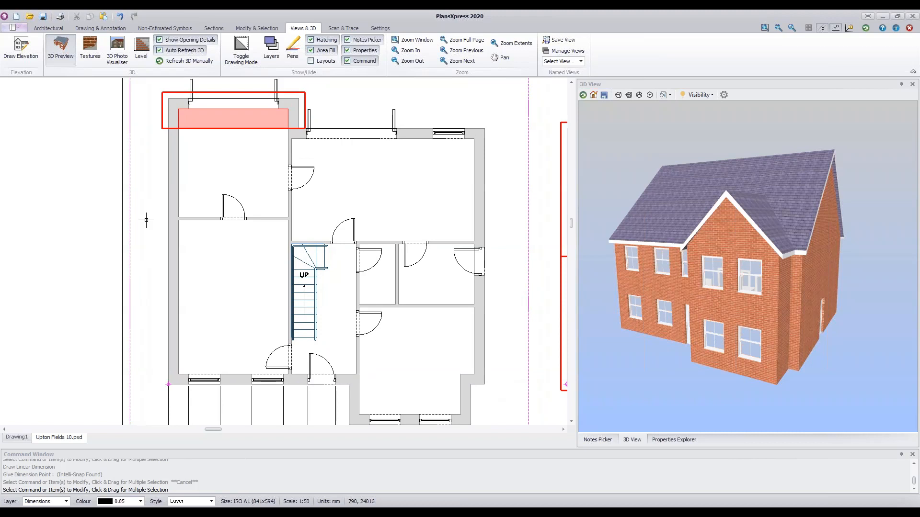
left_click(174, 259)
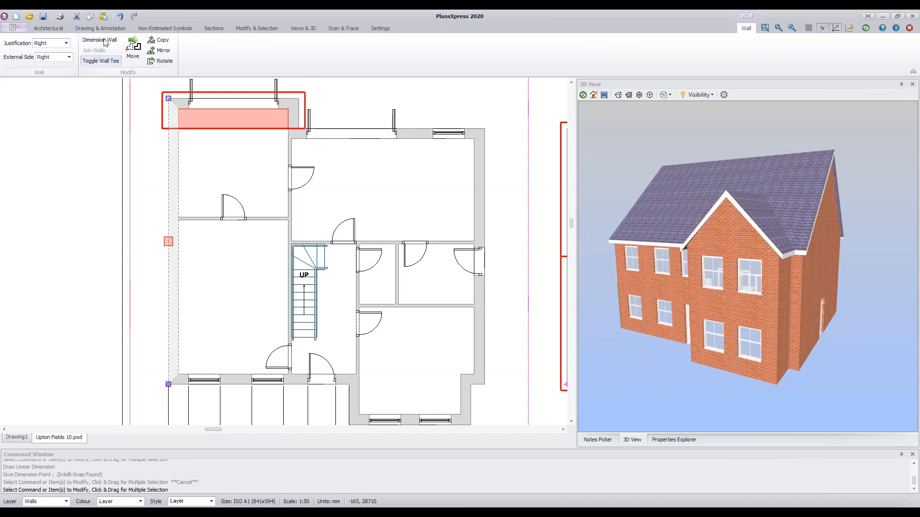
key("Escape")
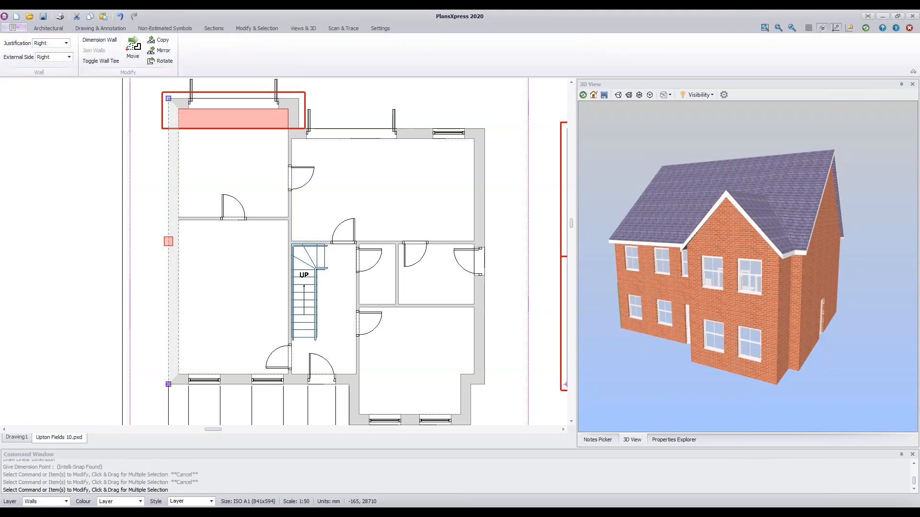
type("dw")
key("Return")
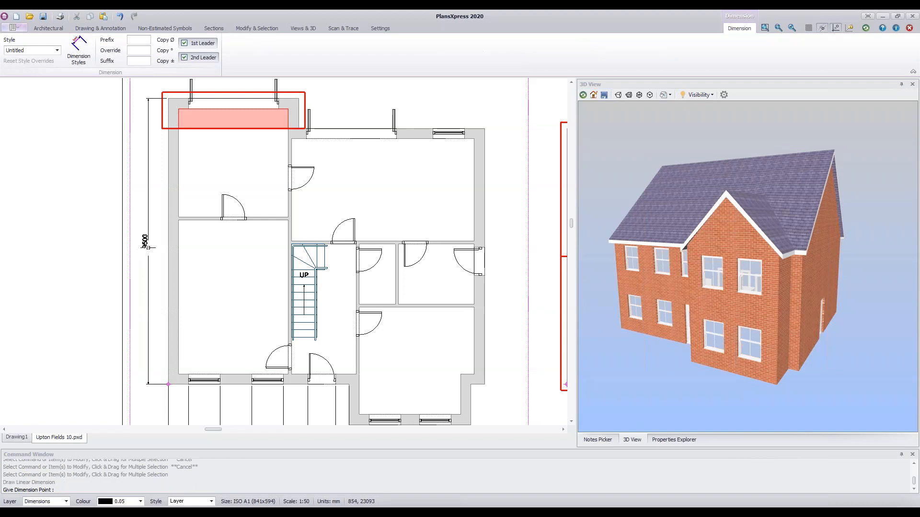
key("Escape")
left_click(150, 313)
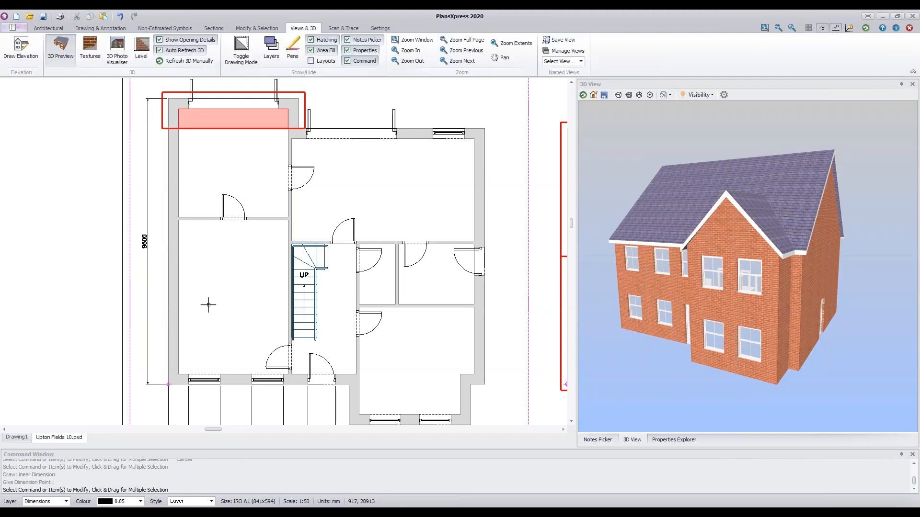
Dimension the rear projection's end wall and its door opening, placing the dimension strings above the open door leaves
scroll(507, 274, "down", 1)
mouse_move(506, 274)
middle_mouse_down()
mouse_move(499, 249)
mouse_move(479, 246)
mouse_move(492, 281)
mouse_move(484, 341)
middle_mouse_up()
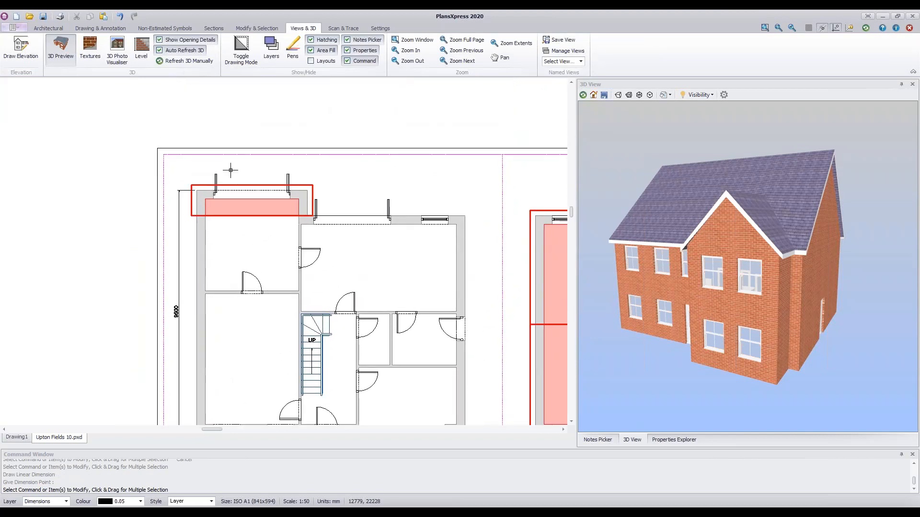
scroll(186, 129, "up", 2)
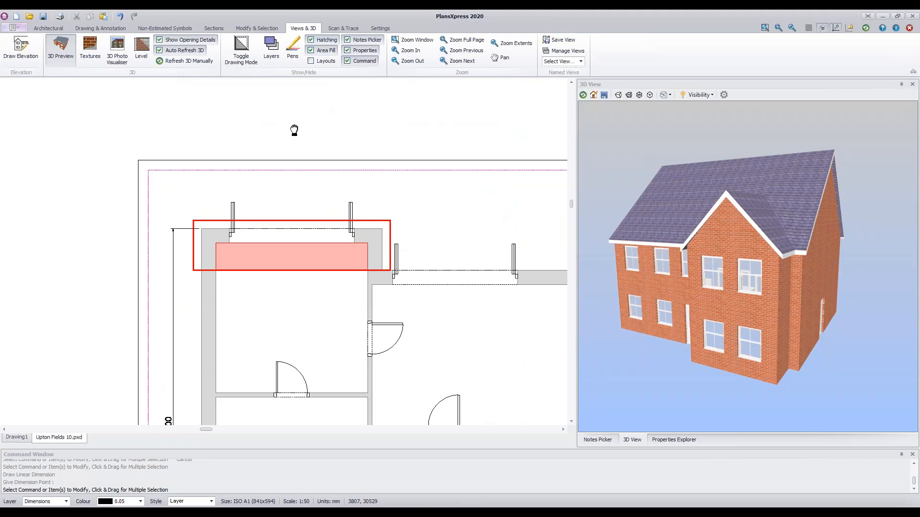
middle_click_drag(296, 129, 273, 141)
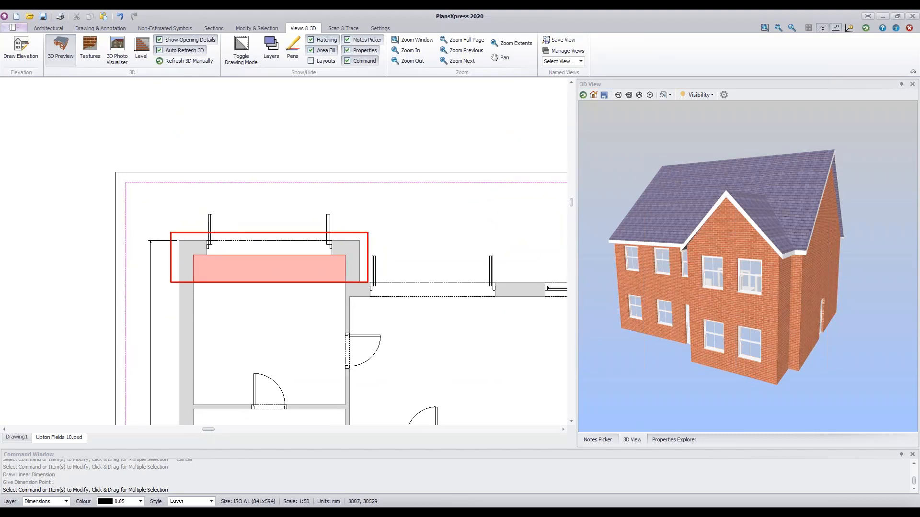
left_click(199, 247)
right_click(177, 197)
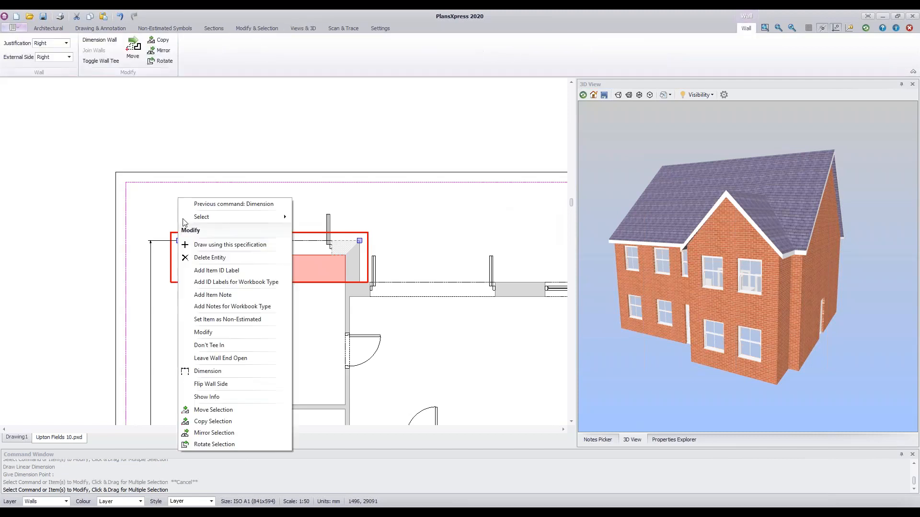
left_click(229, 368)
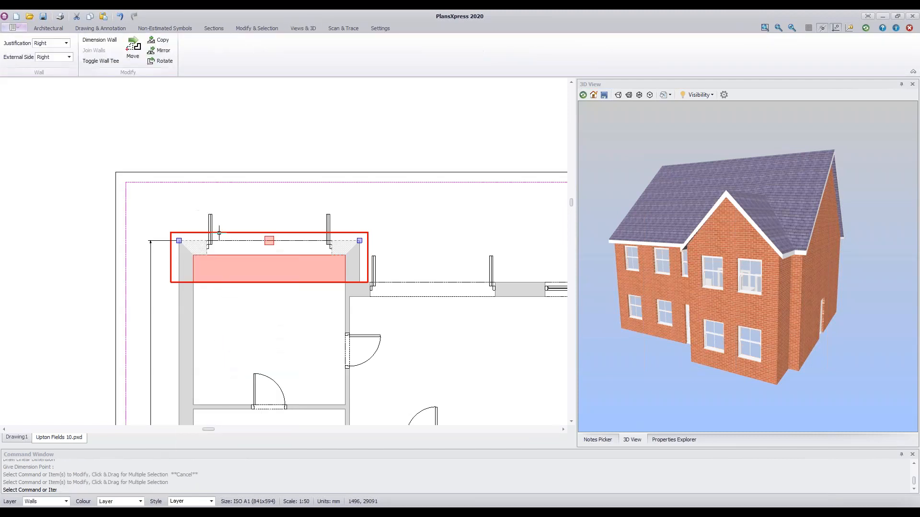
left_click(217, 193)
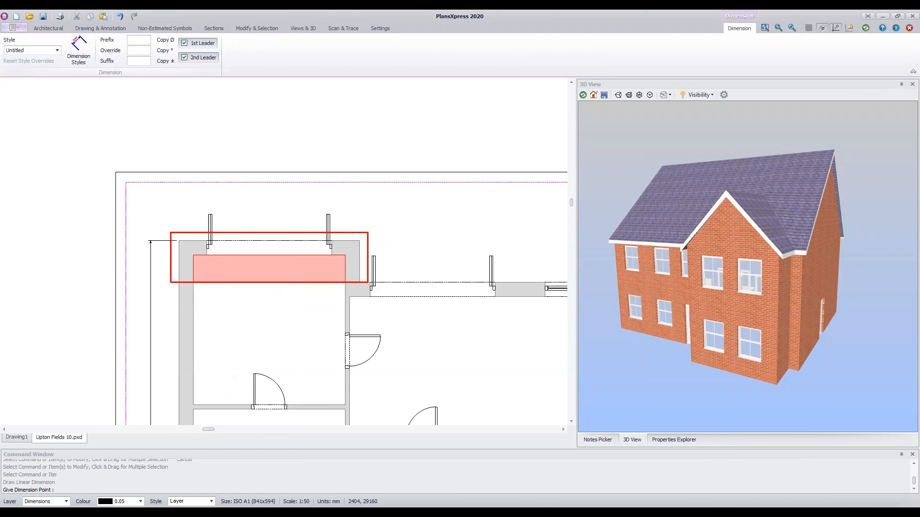
Dimension the adjoining recessed rear wall containing the wide door opening and the window
middle_click_drag(472, 216, 375, 219)
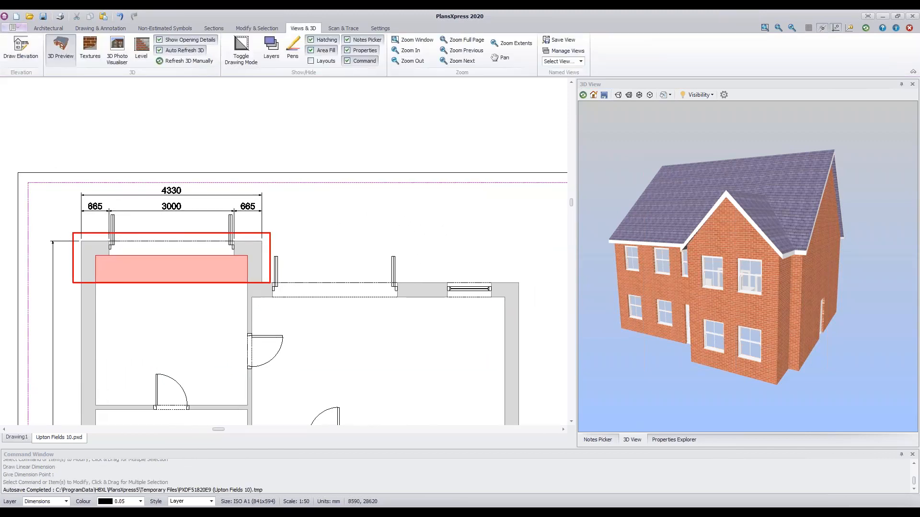
left_click(418, 289)
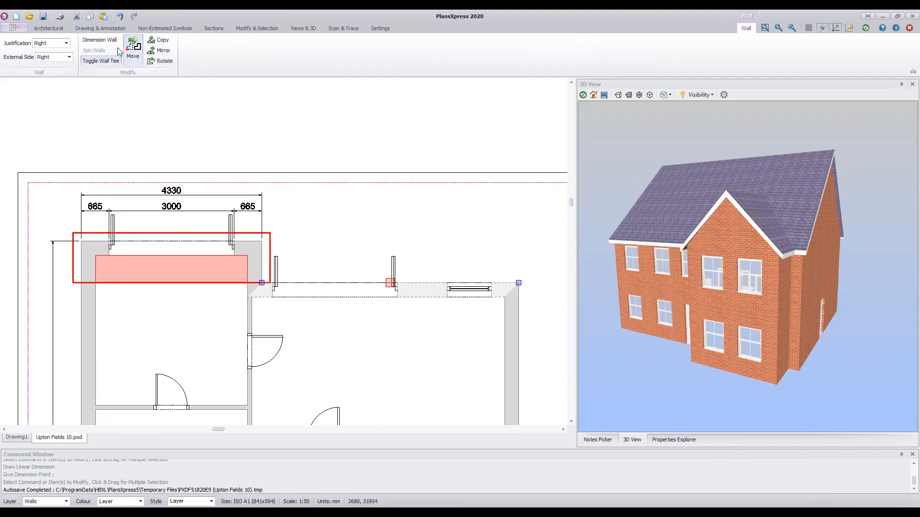
Dimension the rear external wall with the wide opening and window, aligning it with the existing dimensions outside the neighbouring rear wall
left_click(100, 39)
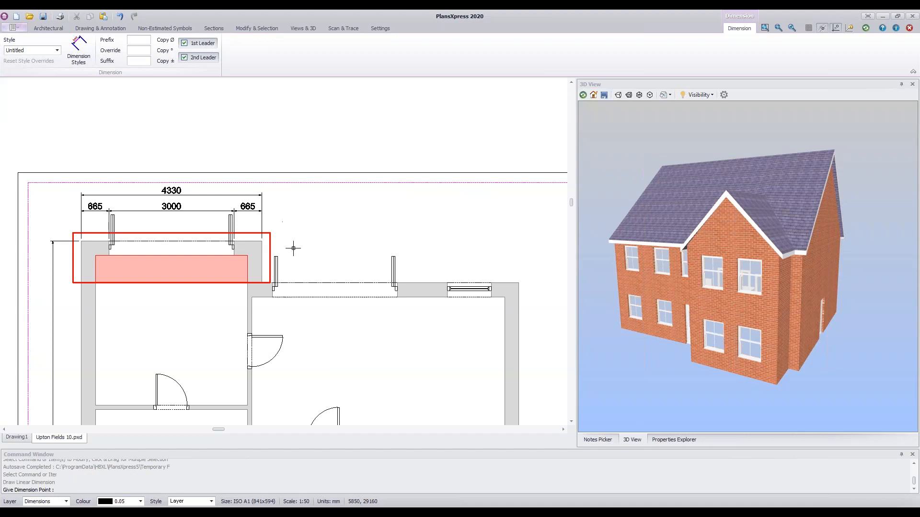
left_click(386, 347)
scroll(392, 346, "down", 2)
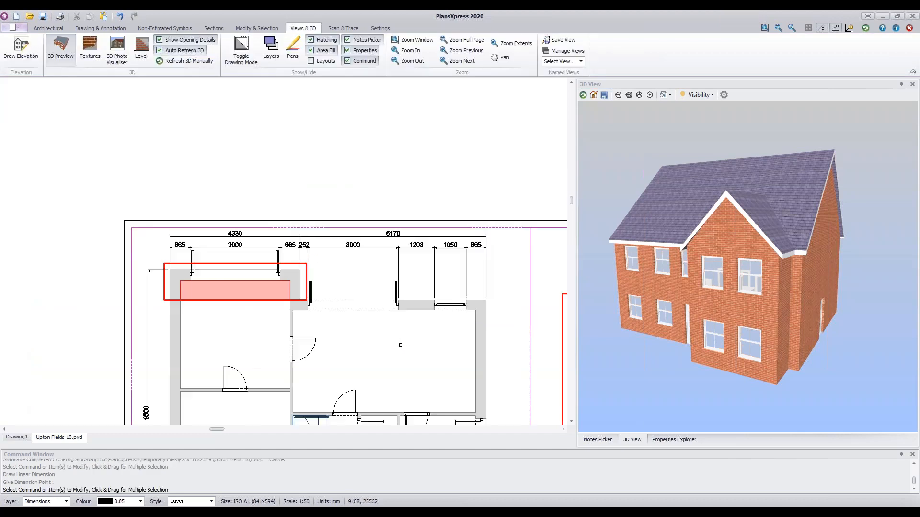
Dimension the long external side wall containing the single door, placing the dimensions outside the building
middle_click_drag(386, 335, 314, 167)
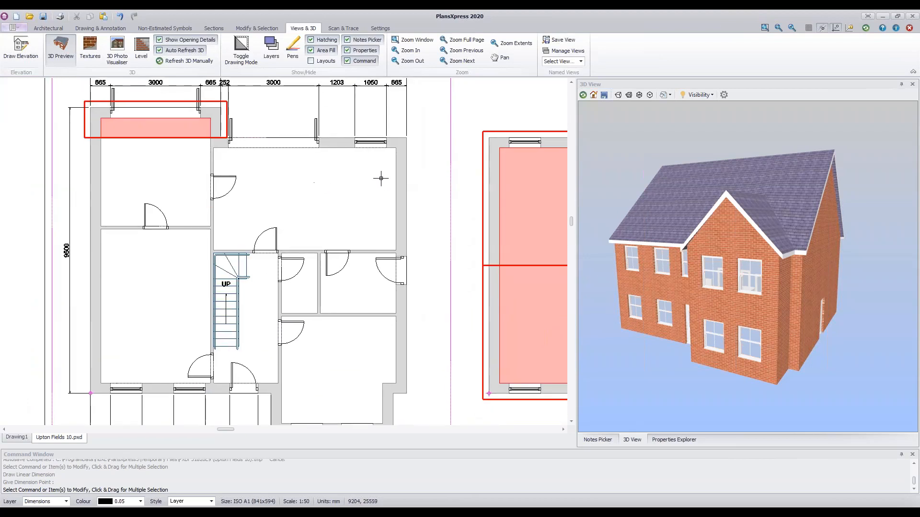
left_click(407, 224)
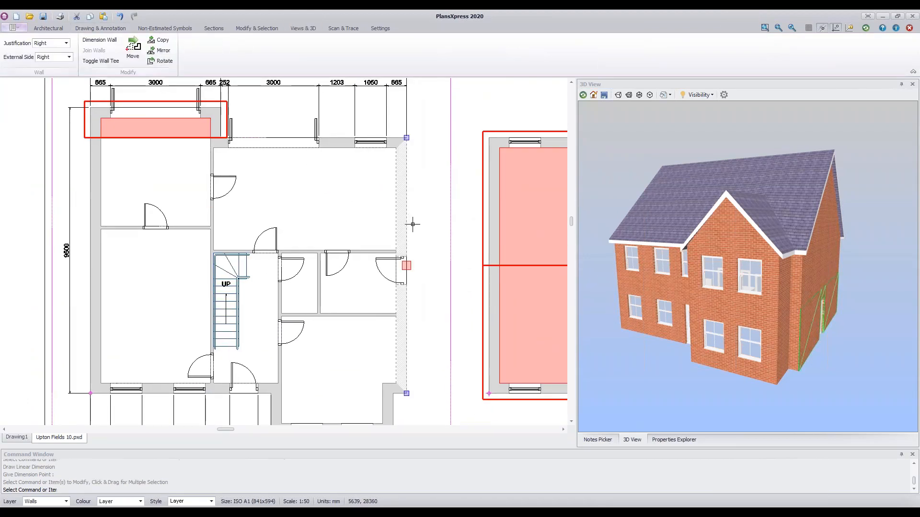
key("Return")
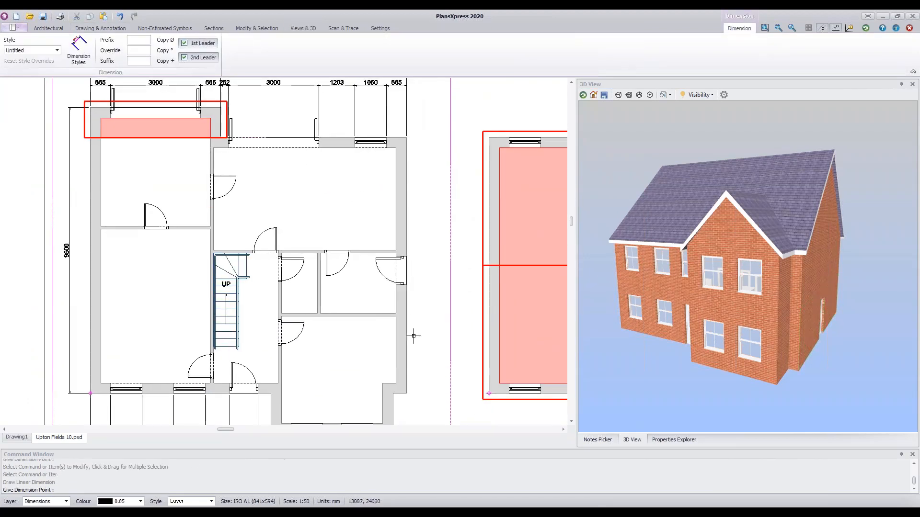
left_click(421, 411)
Dimension the front projection's side wall nearest the exterior side door, in line with the overall dimension of the long side wall
middle_click_drag(421, 412, 402, 334)
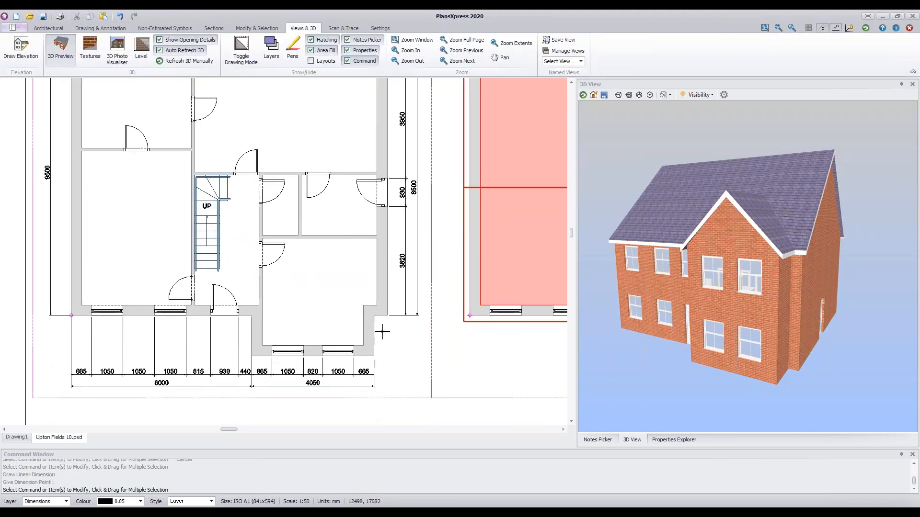
left_click(368, 330)
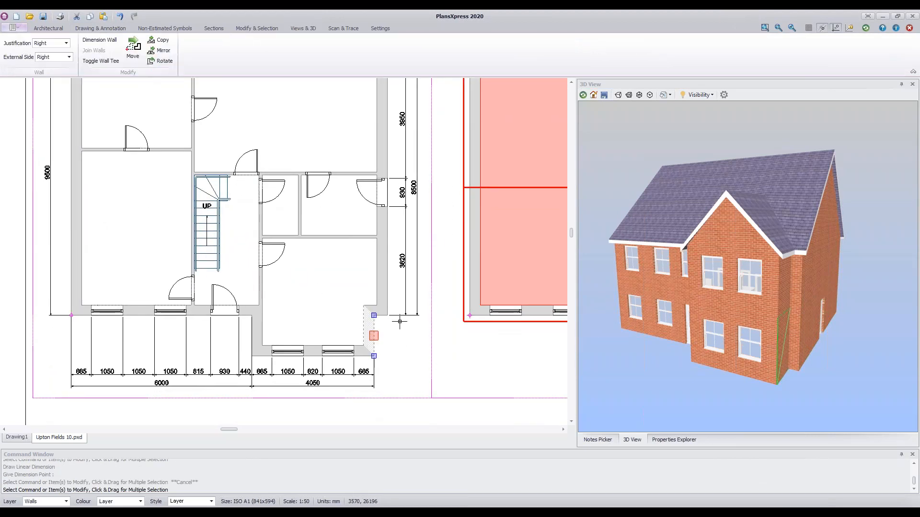
key("Escape")
key("Return")
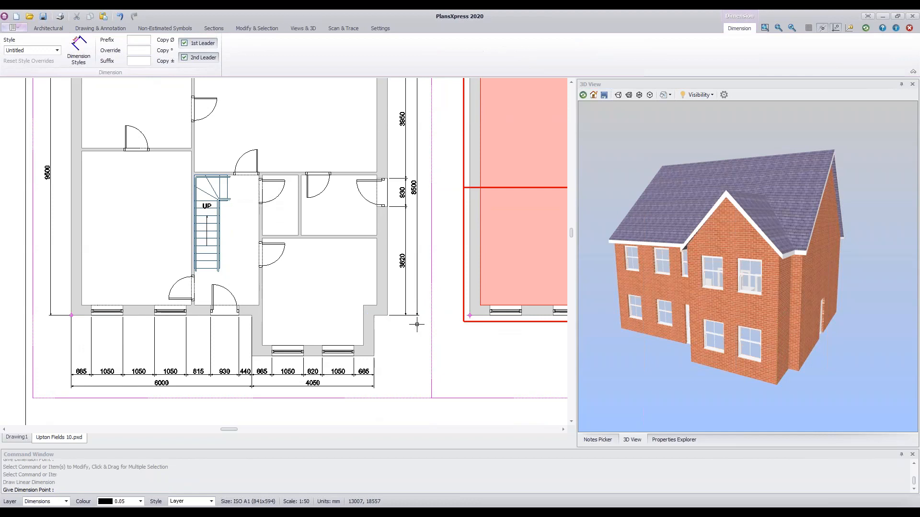
left_click(416, 325)
Dimension the short return wall between the front projection and the long side wall, placing the dimension just outside it
scroll(389, 332, "up", 2)
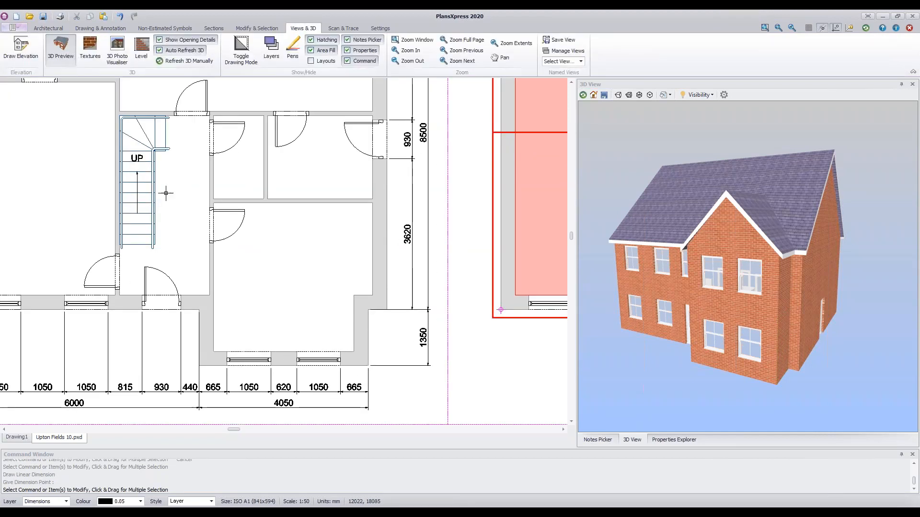
left_click(376, 309)
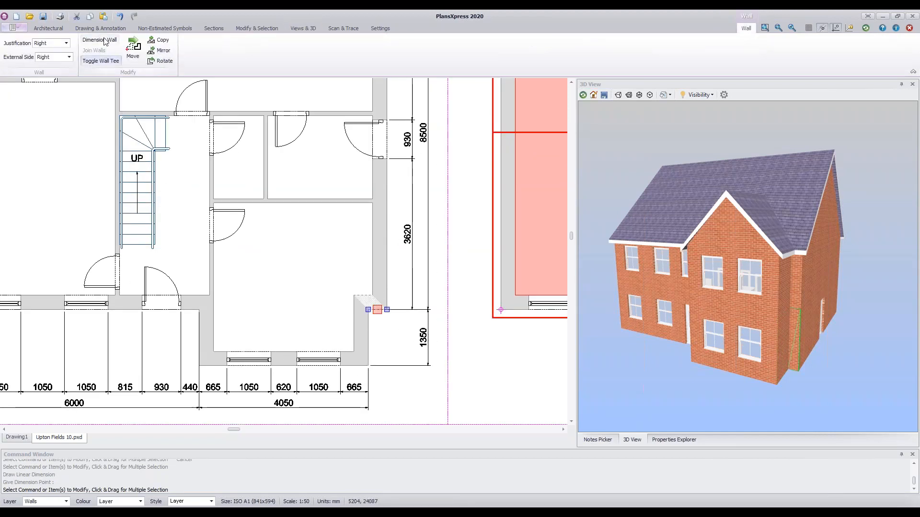
key("d")
left_click(387, 330)
left_click(396, 344)
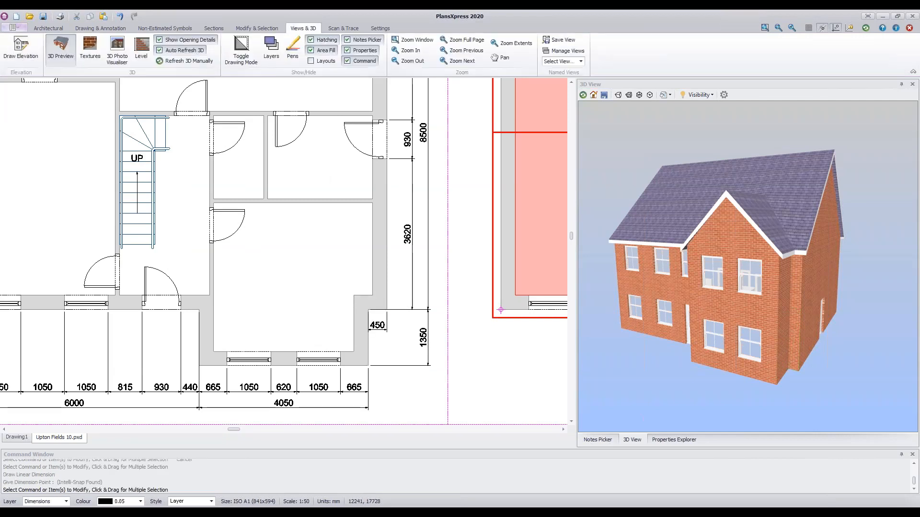
Dimension the front projection's side wall next to the entrance door, placing the dimension between the wall and the doorway dimension lines
left_click(205, 329)
left_click(110, 41)
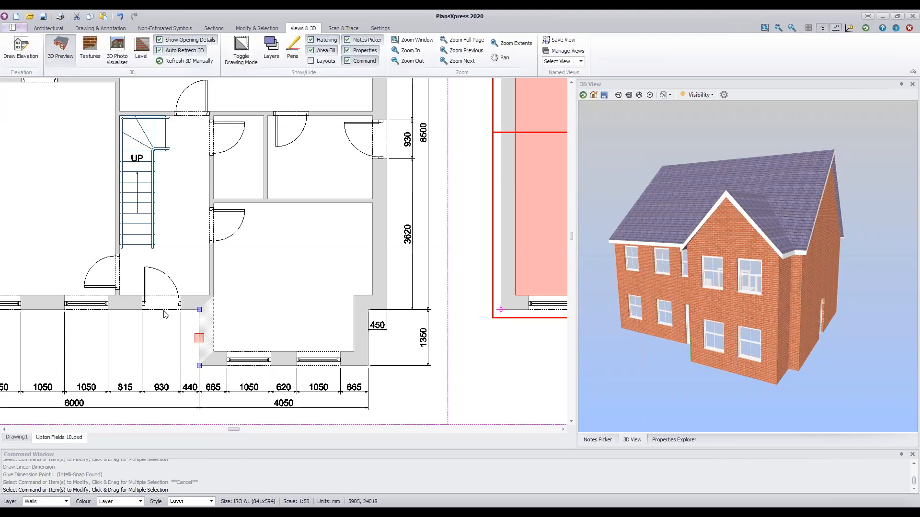
key("d")
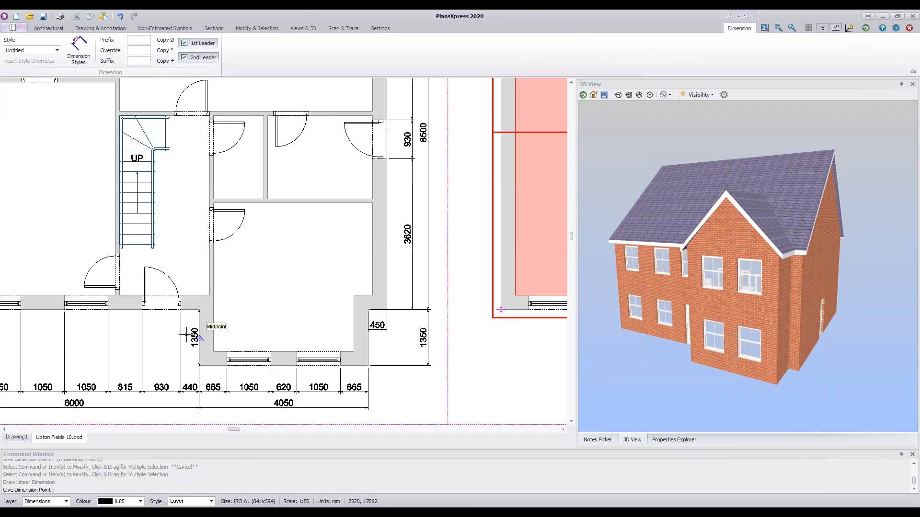
scroll(185, 336, "up", 2)
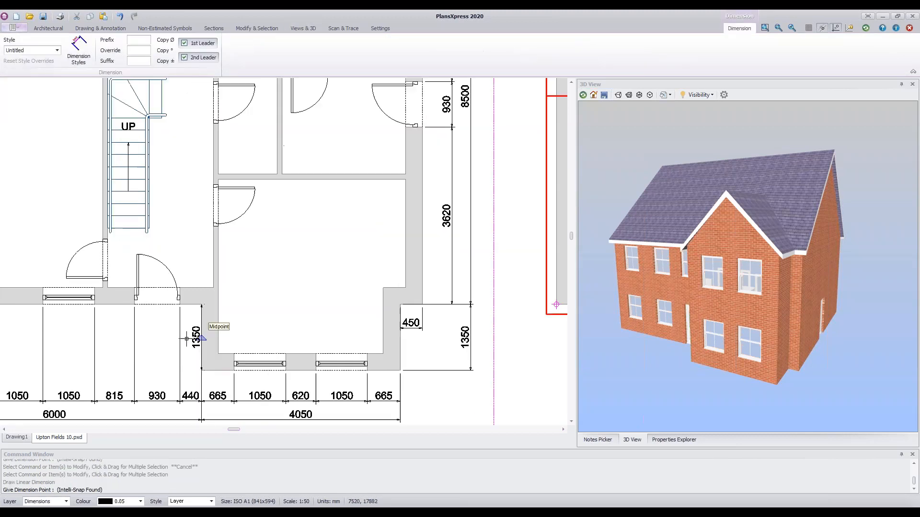
scroll(188, 340, "up", 3)
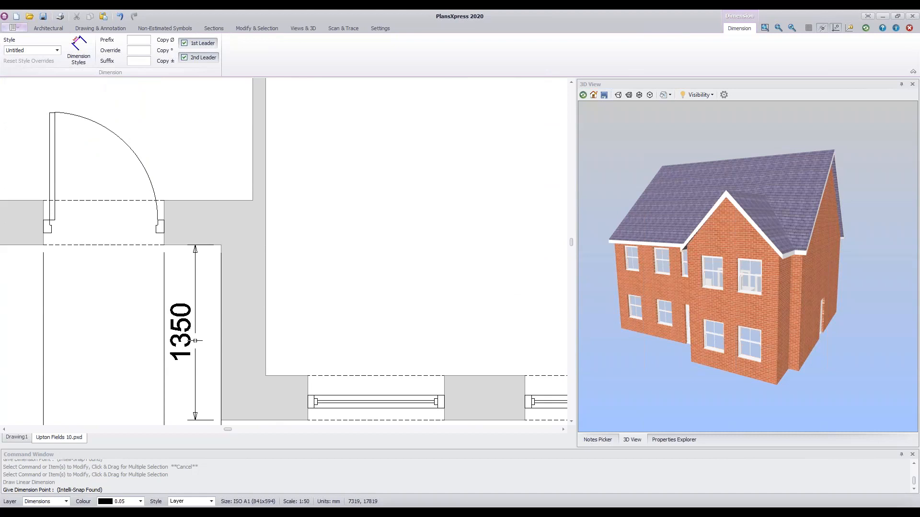
key("Escape")
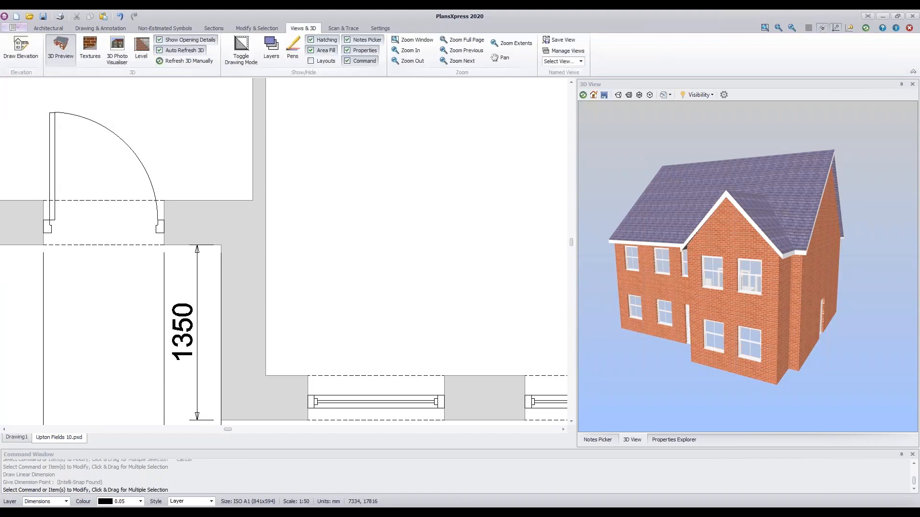
Dimension the return wall where the rear walls step, placing the dimension on the red boundary line beside the wall
scroll(197, 342, "down", 5)
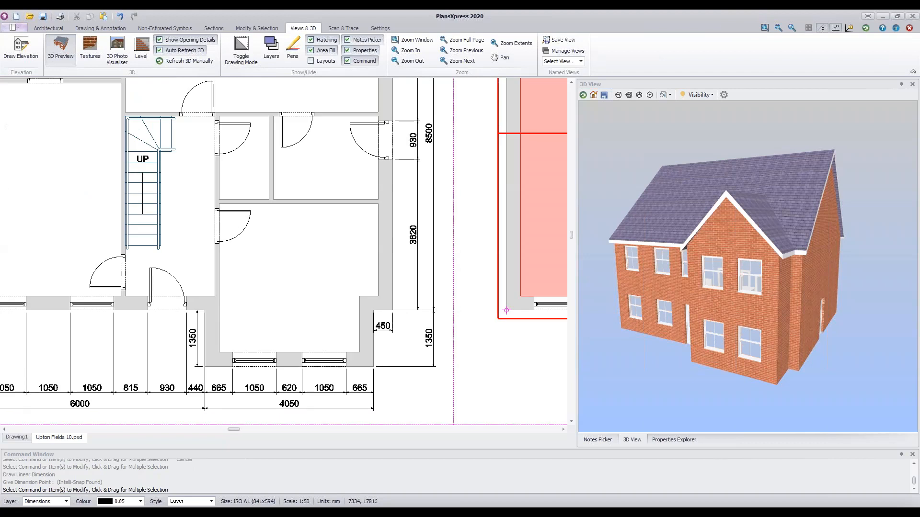
scroll(198, 341, "down", 1)
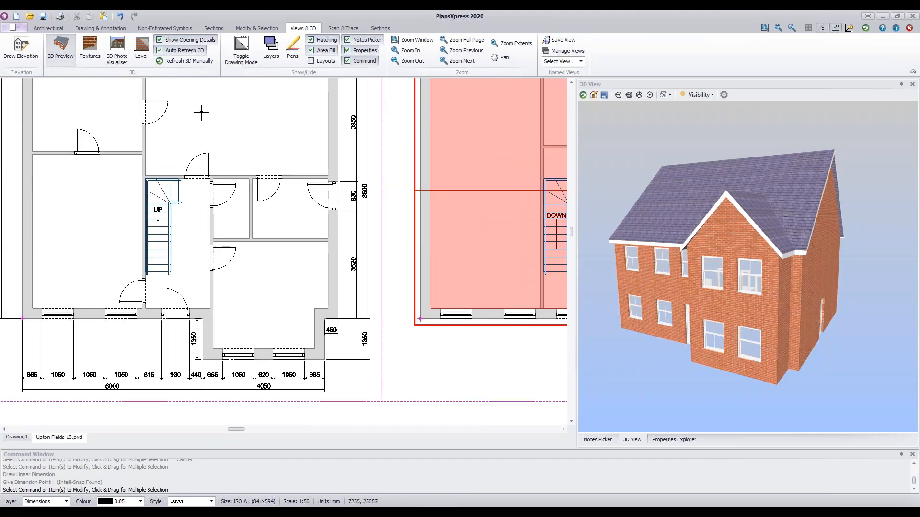
scroll(213, 98, "up", 3)
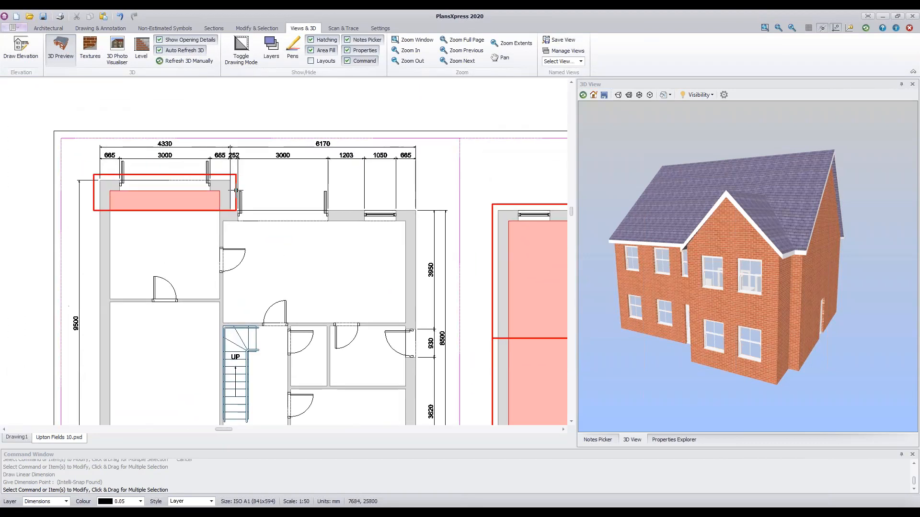
scroll(234, 188, "up", 1)
left_click(221, 201)
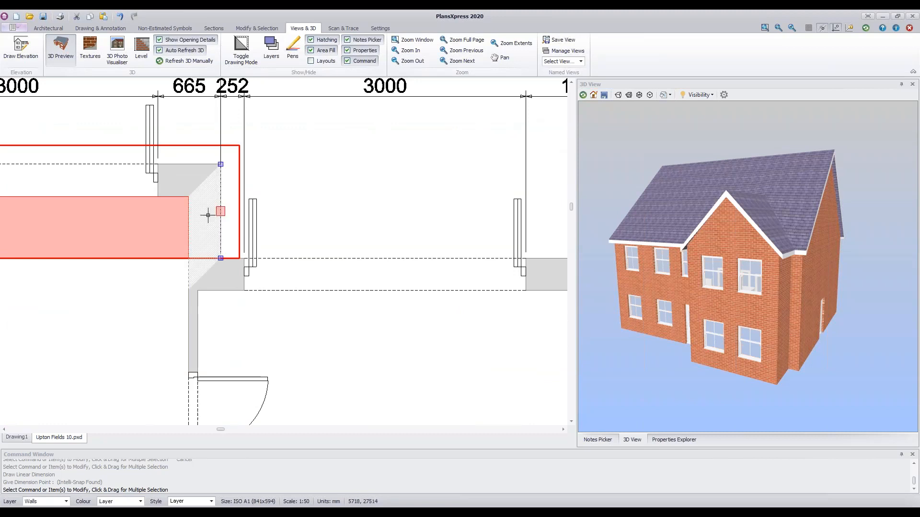
key("Escape")
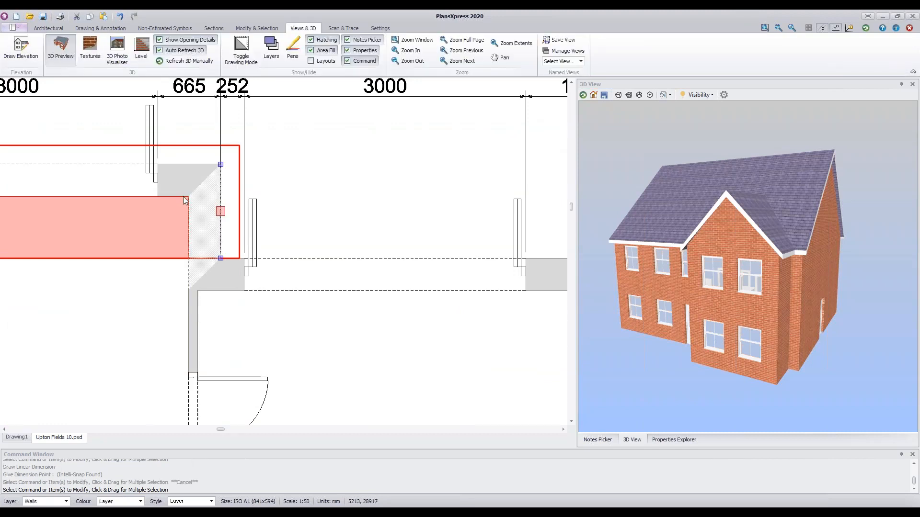
left_click(100, 39)
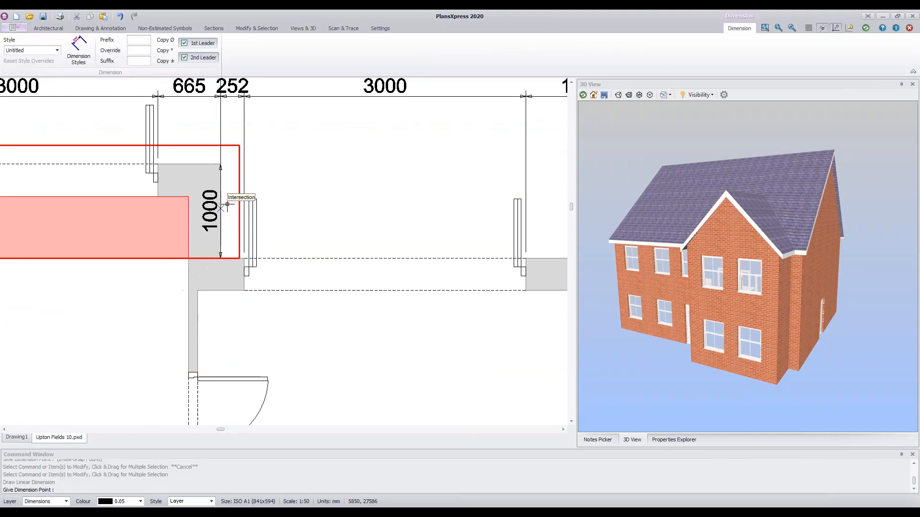
scroll(233, 205, "up", 2)
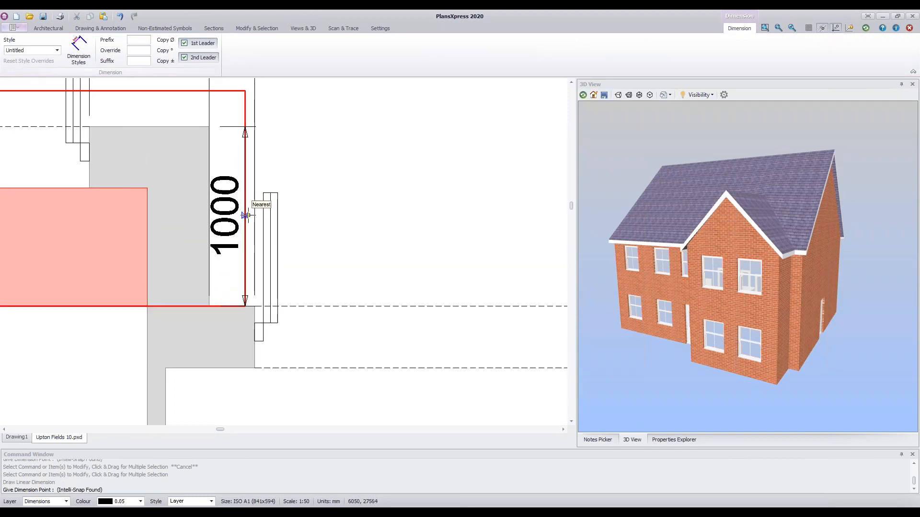
key("Escape")
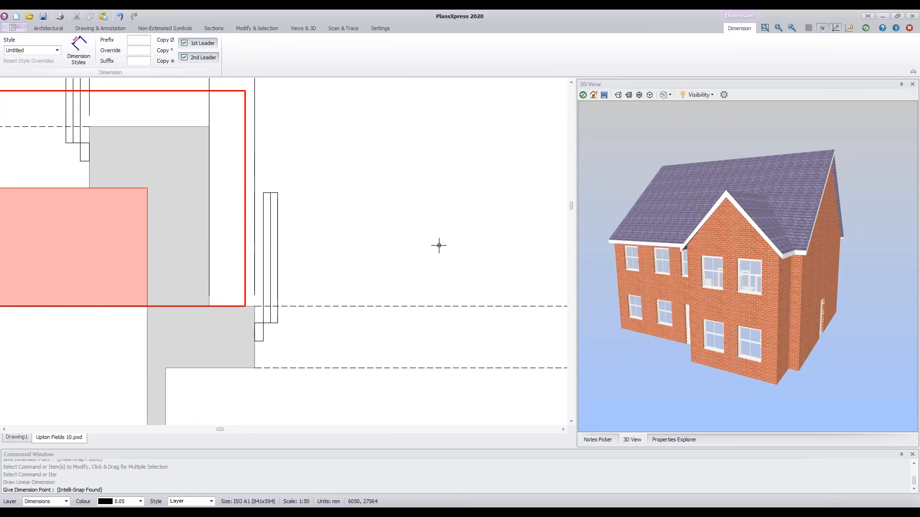
Add a linear dimension for the internal length of the two-window front room beside the stairs, placing it inside near the external side wall
scroll(388, 254, "down", 3)
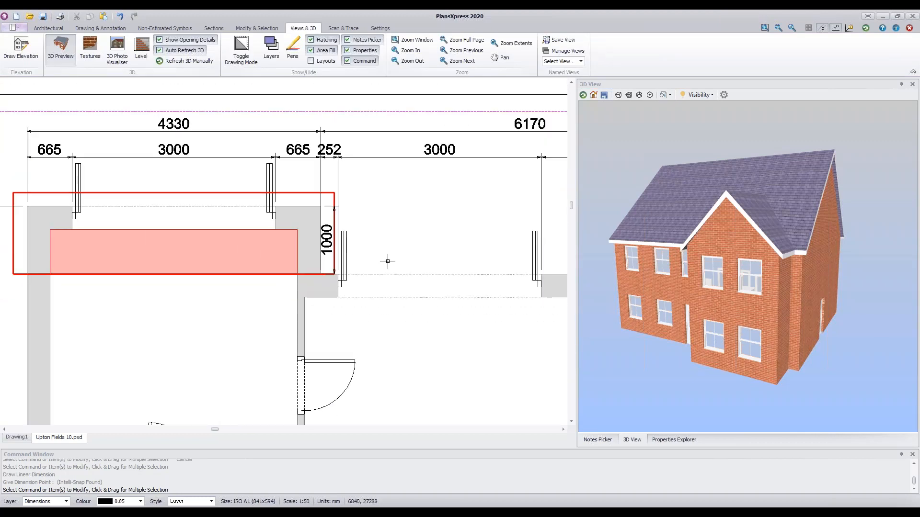
scroll(388, 261, "down", 5)
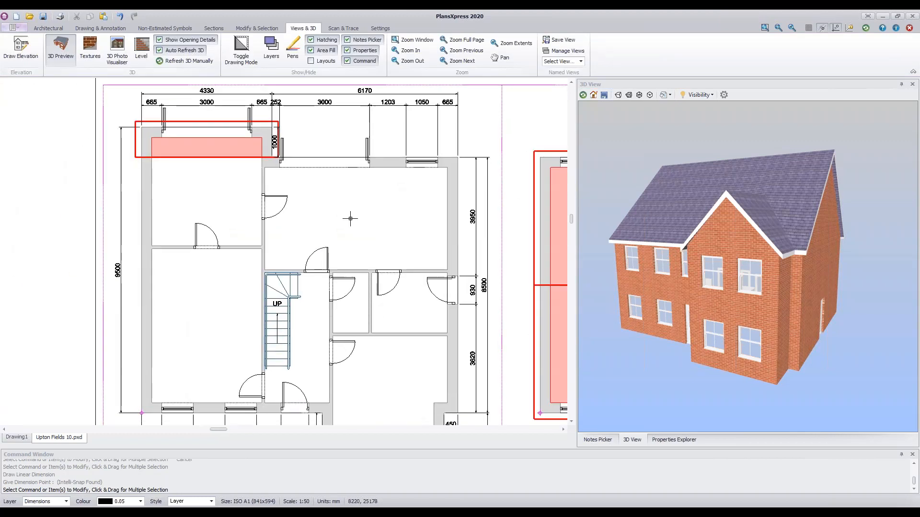
scroll(350, 219, "down", 3)
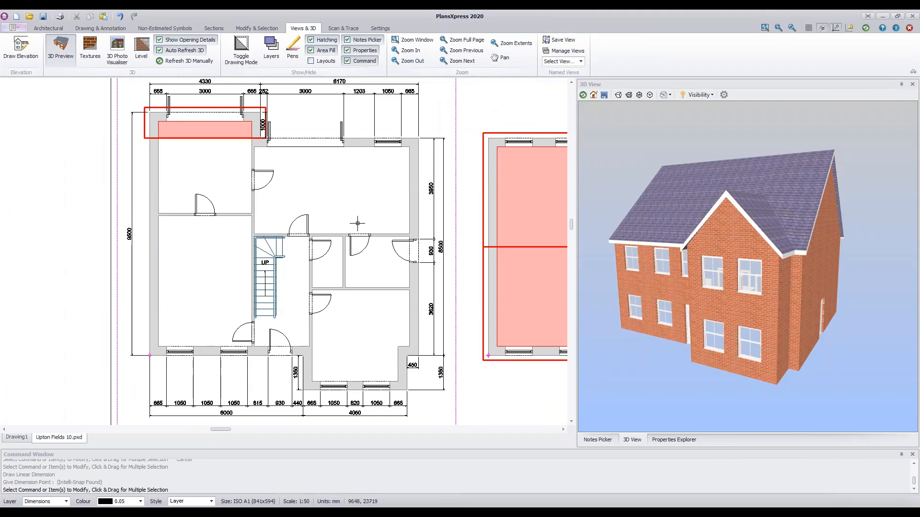
scroll(357, 224, "down", 1)
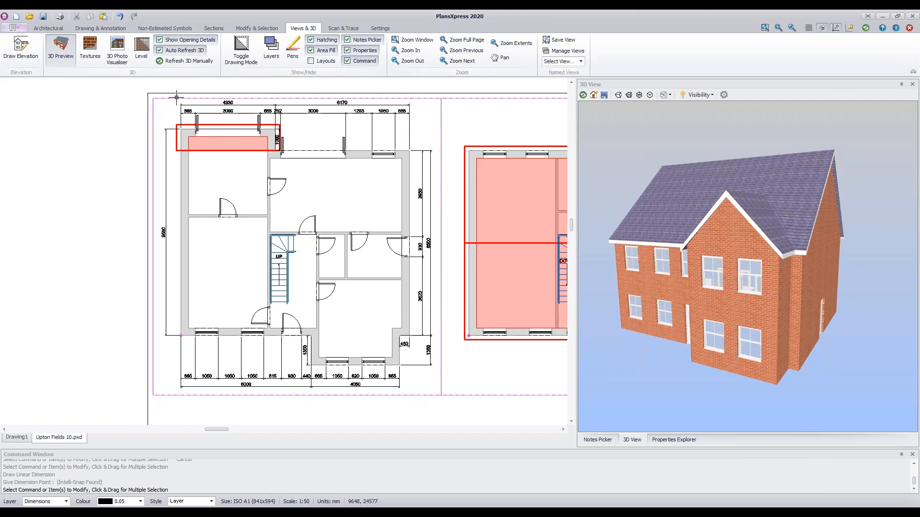
left_click(112, 29)
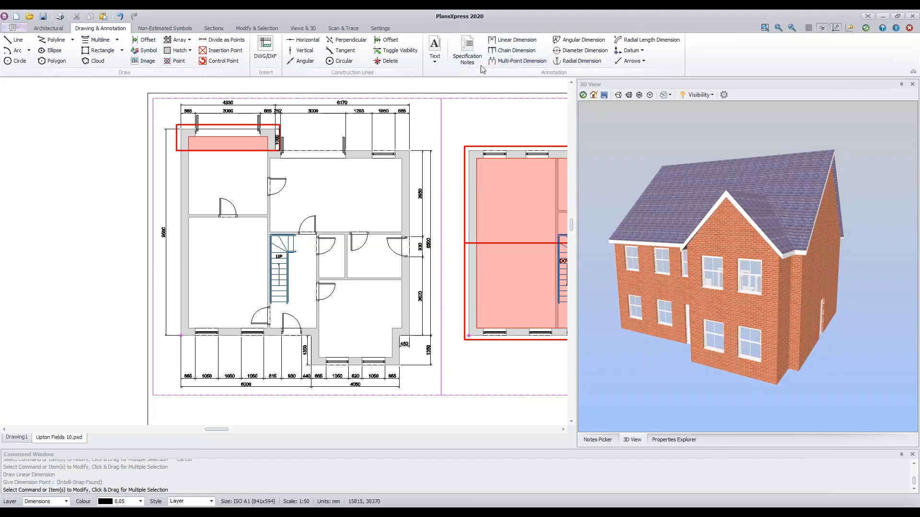
left_click(515, 44)
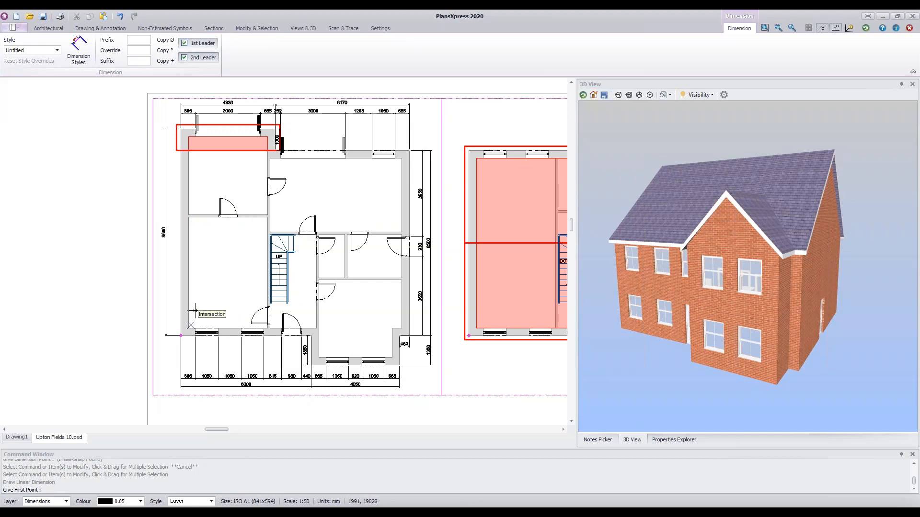
scroll(195, 311, "up", 3)
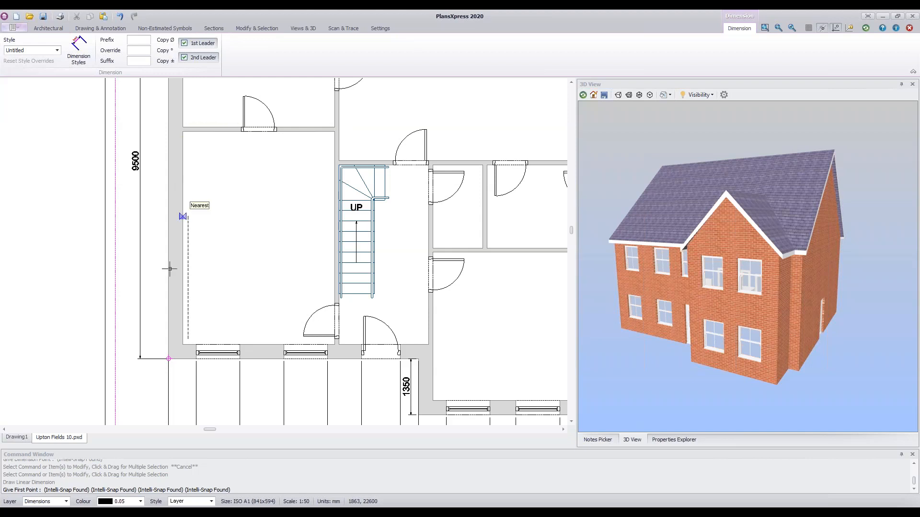
left_click(184, 133)
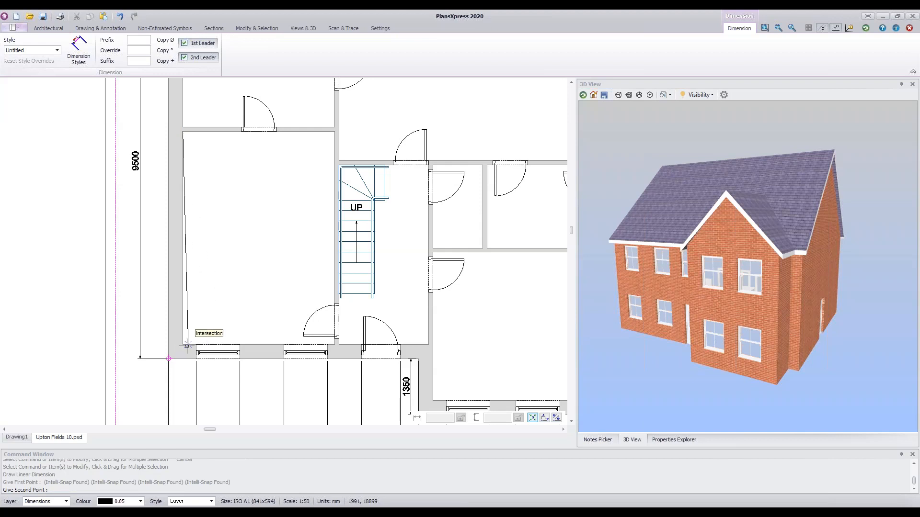
scroll(181, 346, "up", 3)
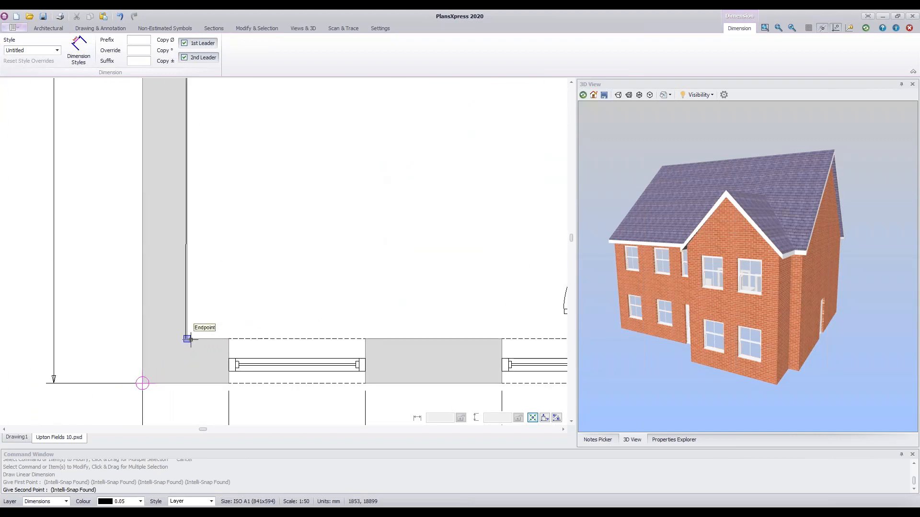
scroll(188, 340, "up", 1)
scroll(187, 341, "up", 1)
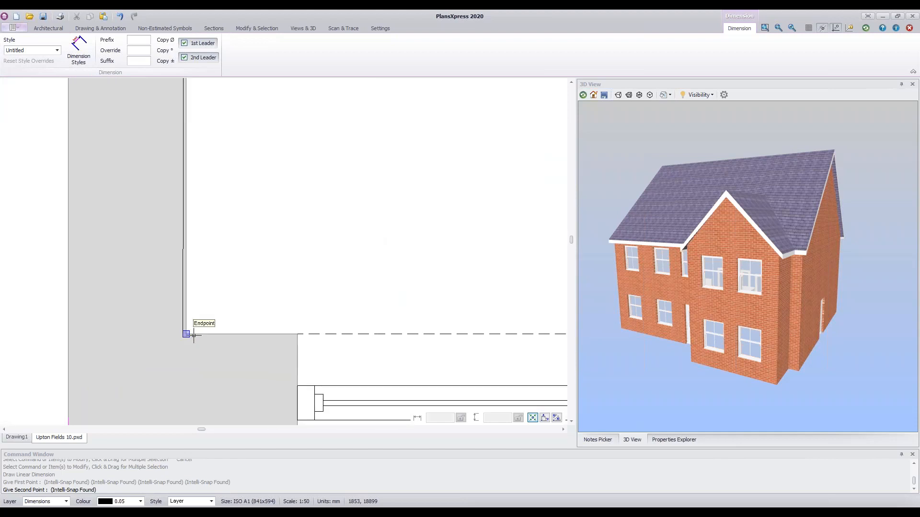
scroll(188, 336, "up", 1)
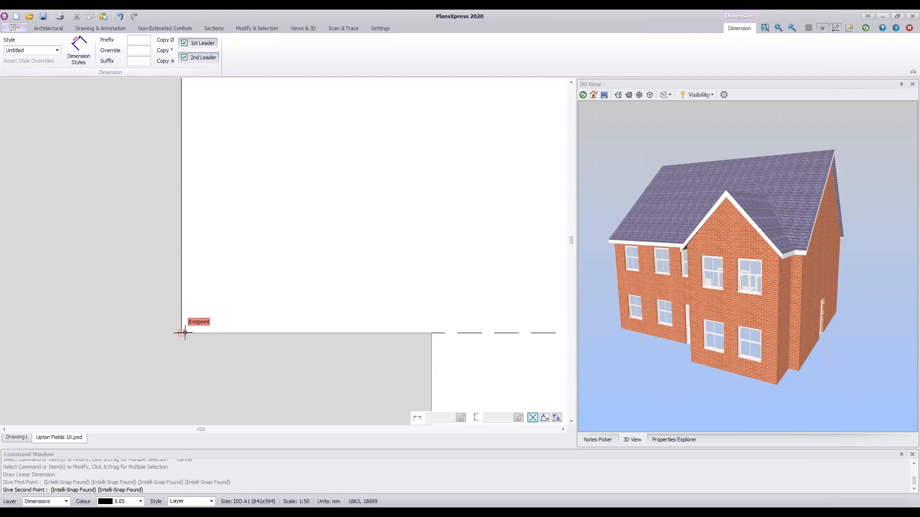
left_click(184, 332)
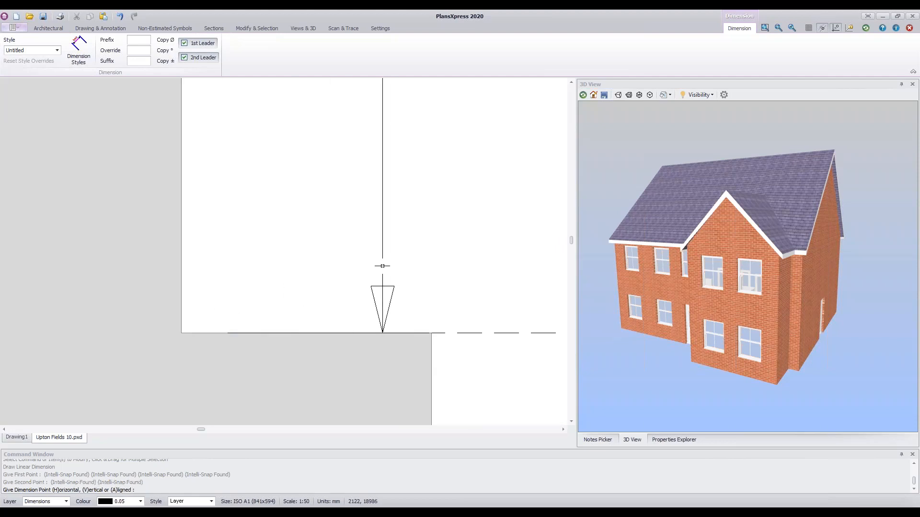
scroll(362, 266, "down", 4)
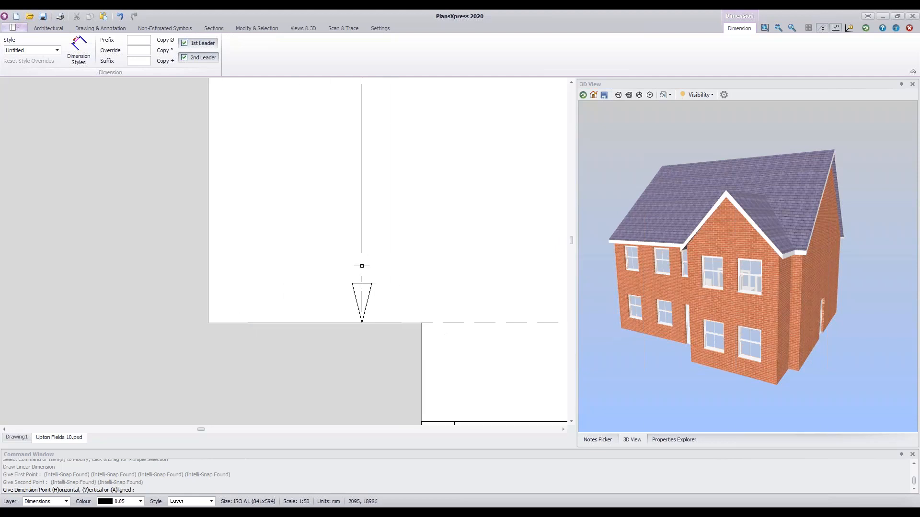
scroll(356, 265, "down", 4)
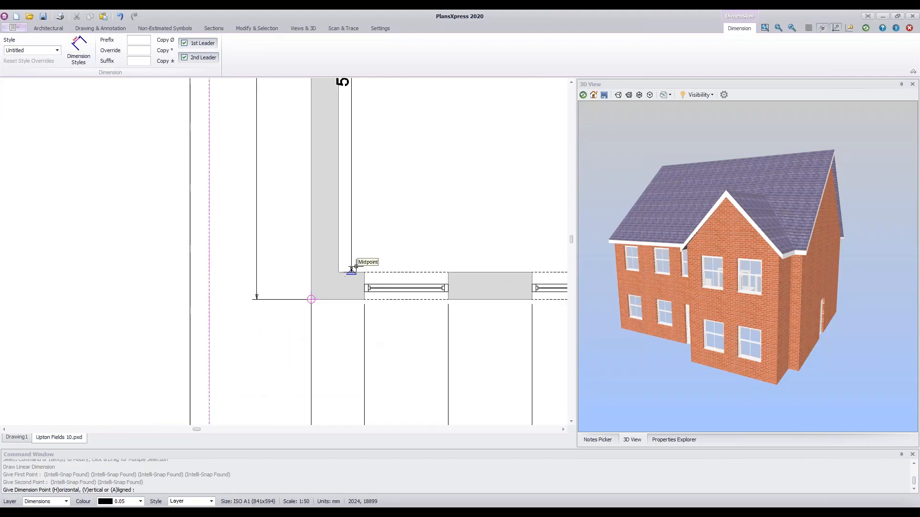
middle_click_drag(448, 150, 354, 260)
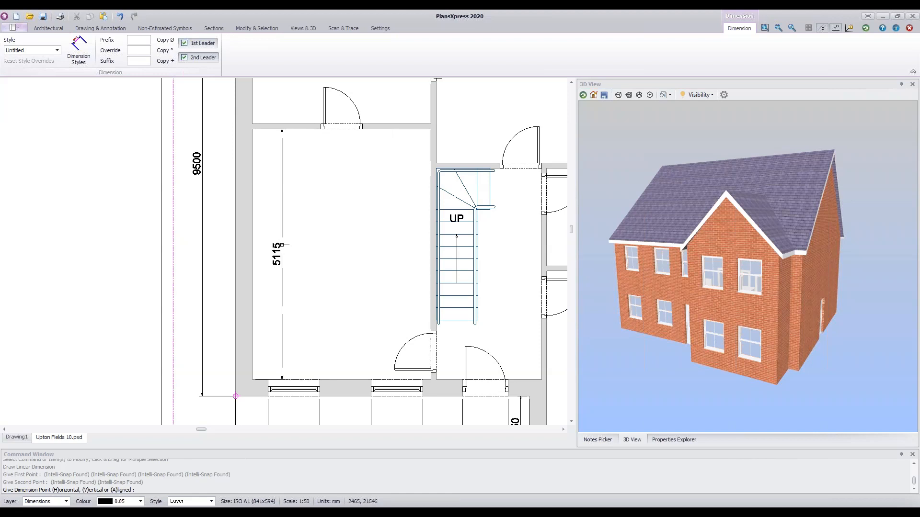
left_click(282, 244)
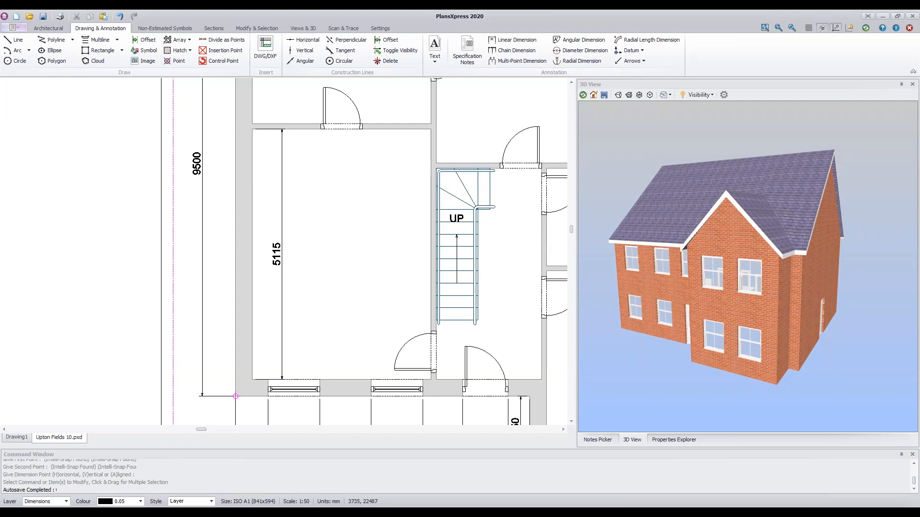
Dimension the same front room's internal width, placing the dimension inside the room close to the partition with the rear room
left_click(512, 39)
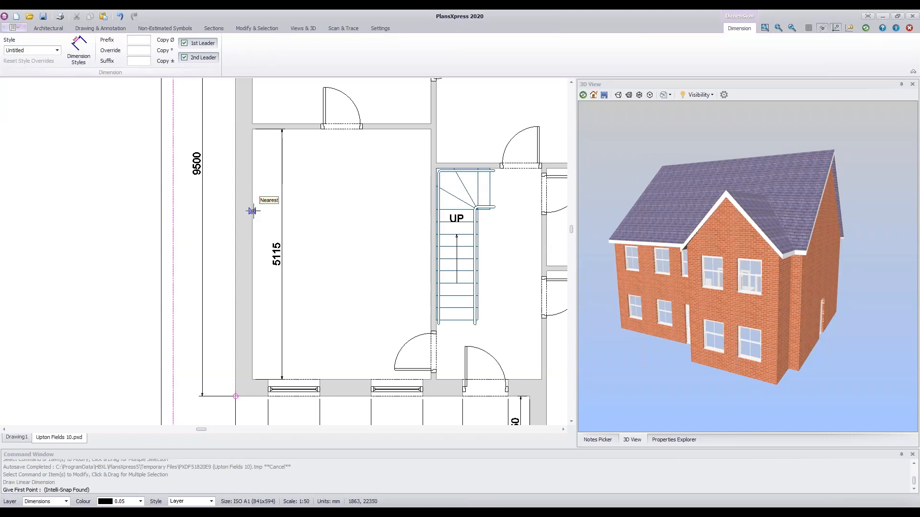
left_click(307, 234)
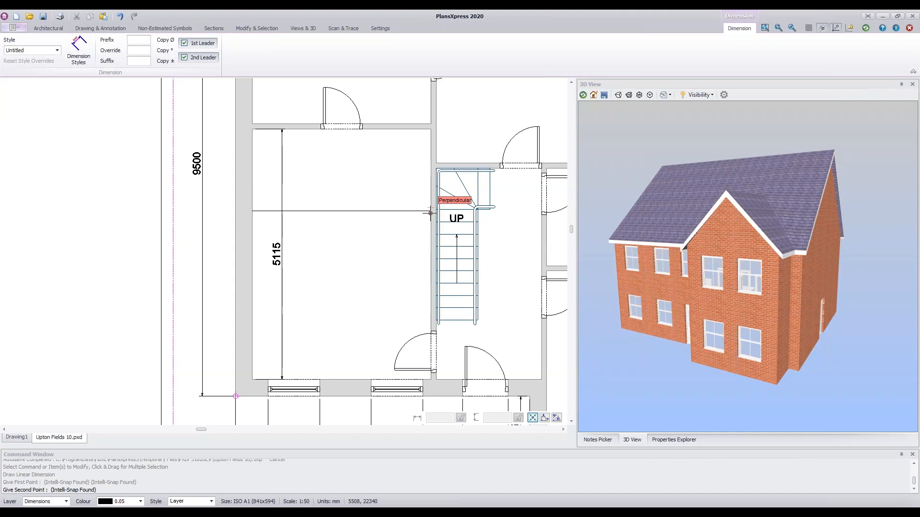
left_click(430, 212)
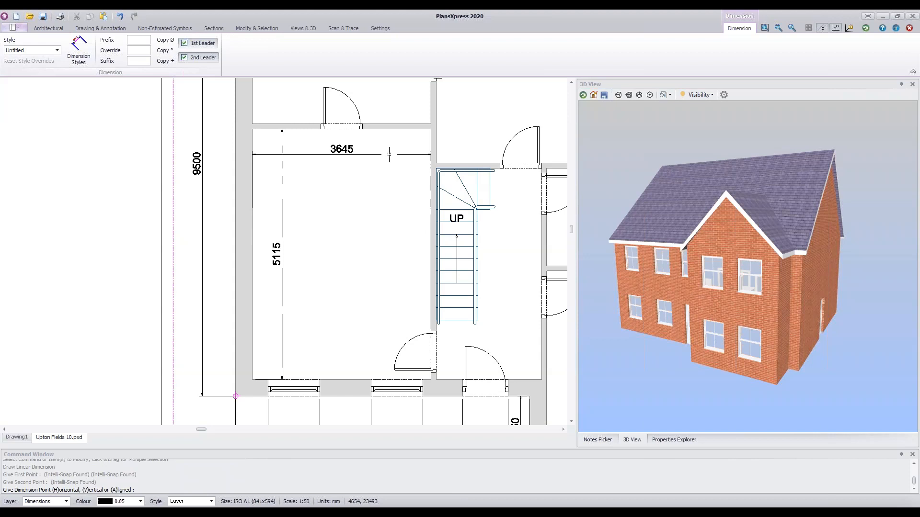
left_click(389, 156)
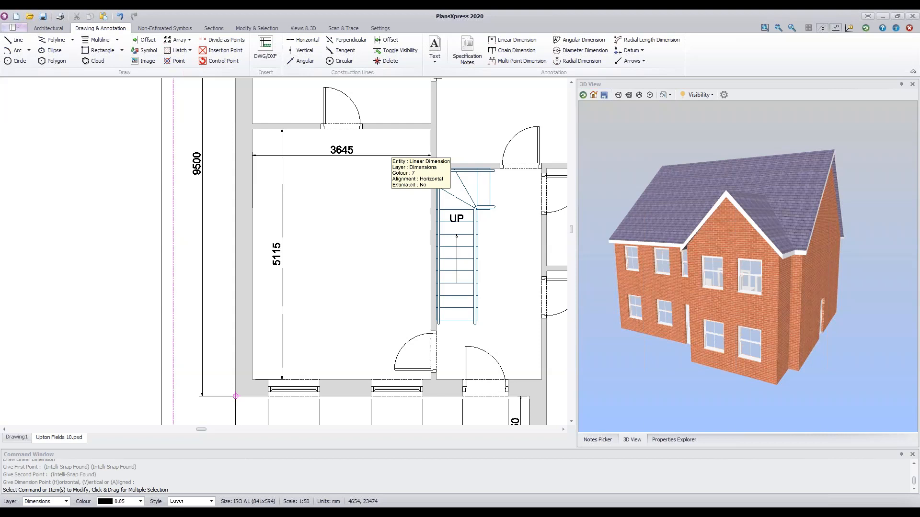
Dimension the adjoining rear room's length from the rear wall's inner face to the partition, in line with the front room's length dimension
middle_click_drag(353, 199, 341, 408)
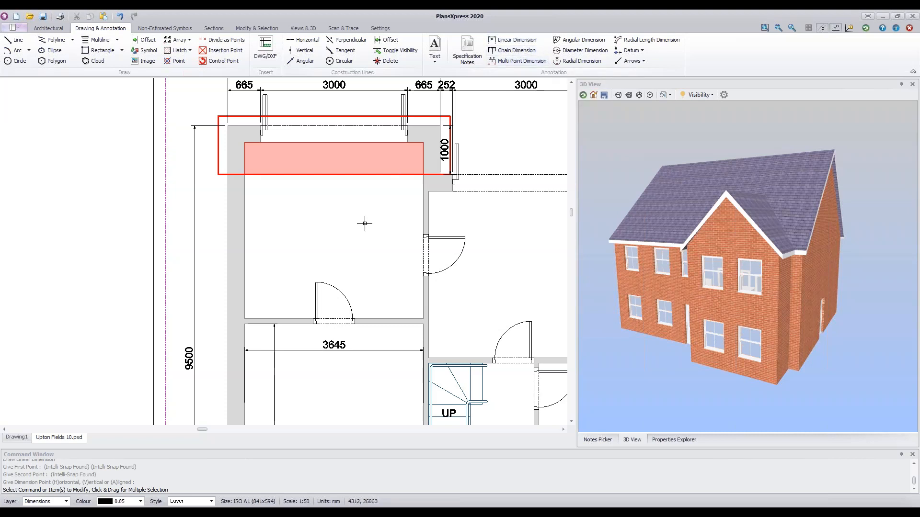
key("Return")
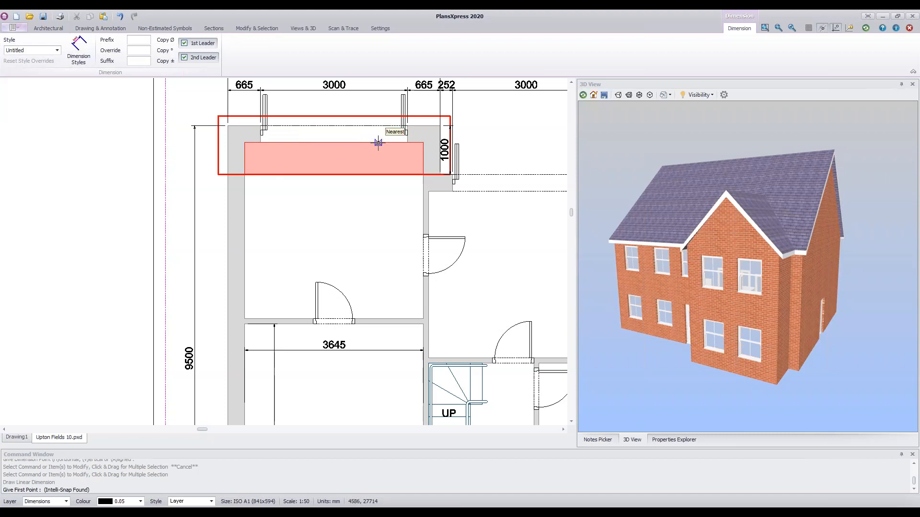
left_click(378, 142)
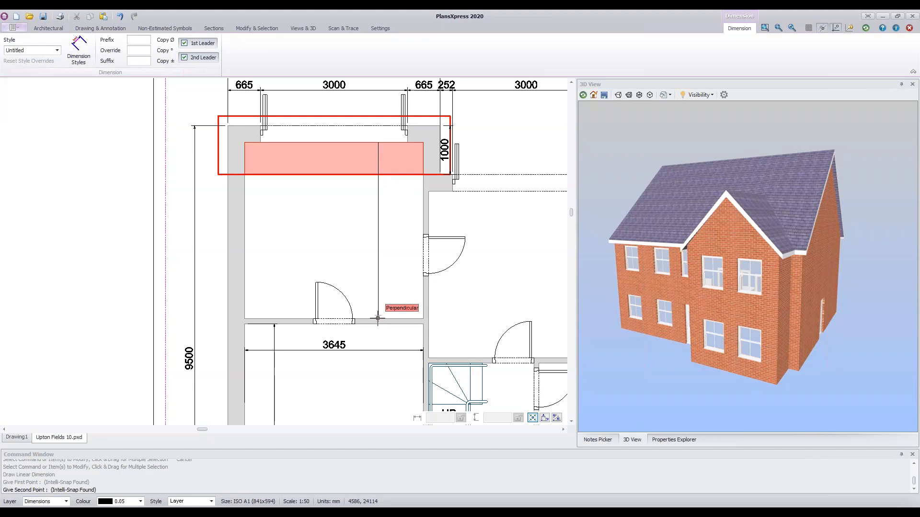
left_click(378, 318)
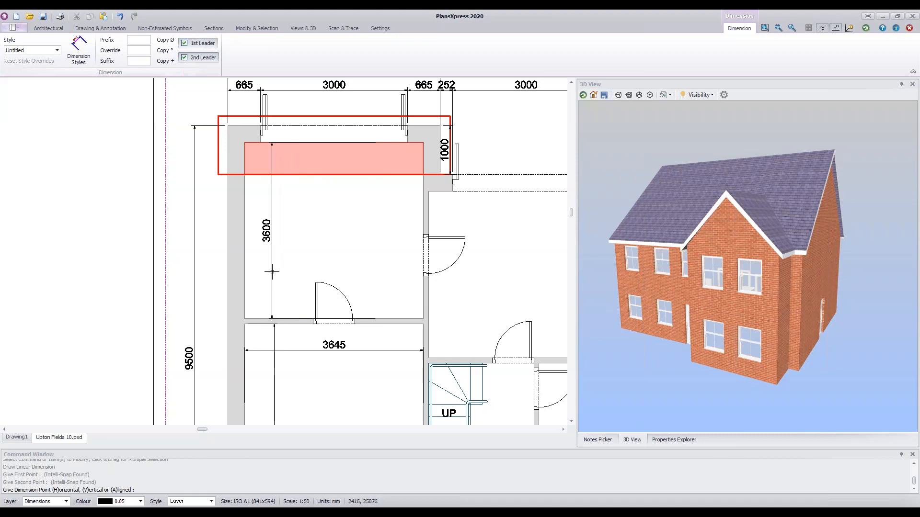
left_click(320, 241)
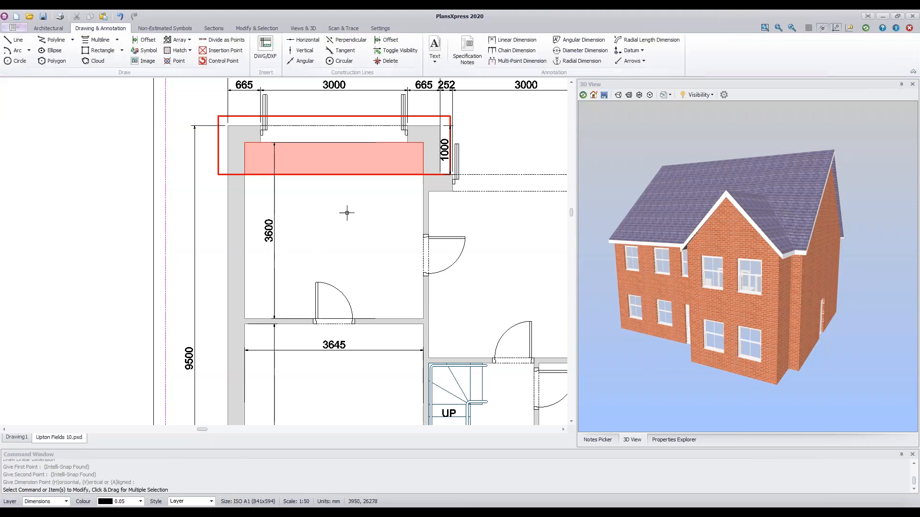
Dimension the rear room's internal width between its side walls, placing the dimension across the middle of the room
key("Return")
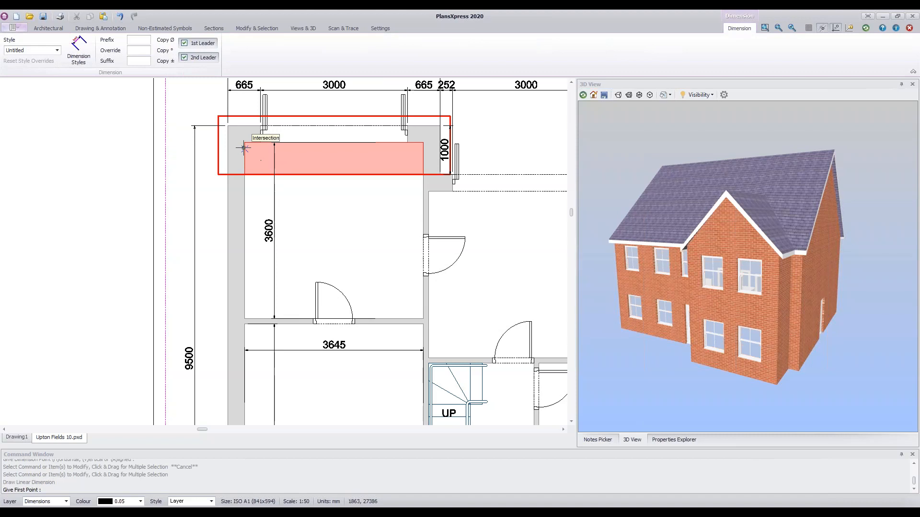
left_click(244, 205)
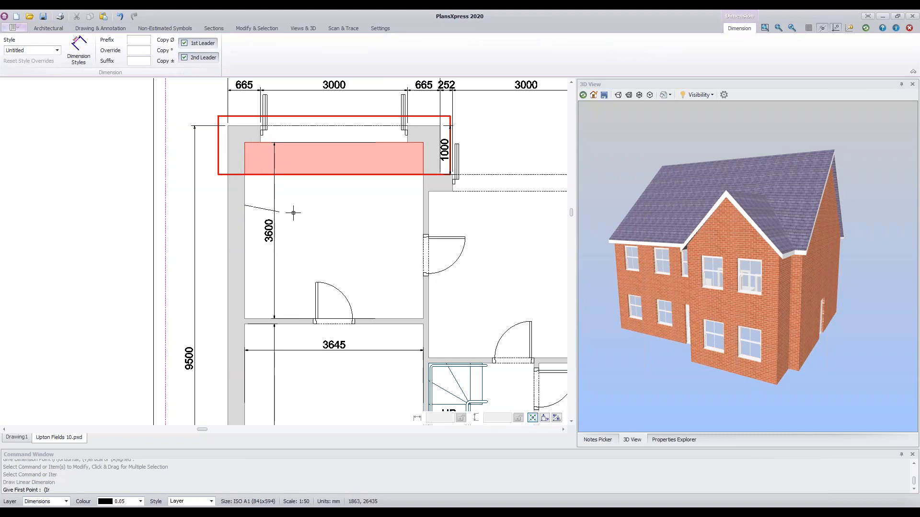
left_click(421, 203)
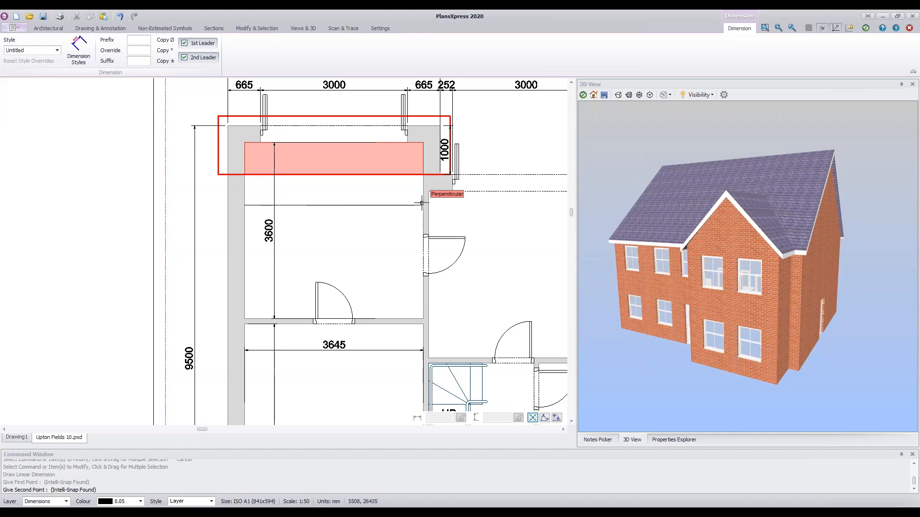
left_click(422, 203)
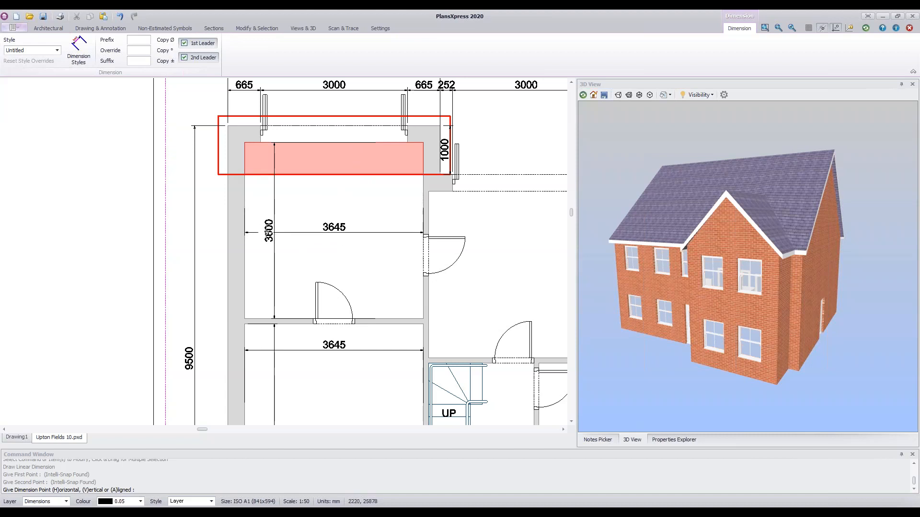
left_click(306, 232)
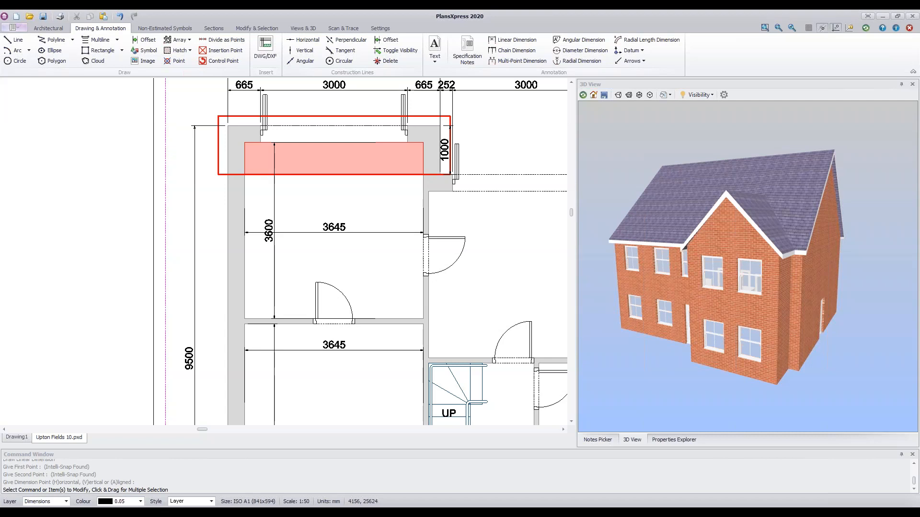
Move the rear room's width dimension towards the rear wall, just below the red-filled area and clear of the length dimension's text
left_click(338, 226)
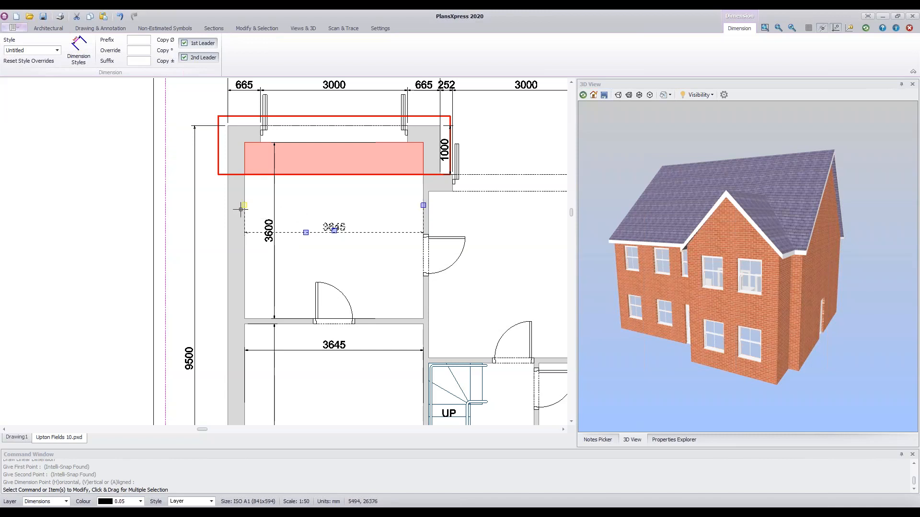
left_click(306, 233)
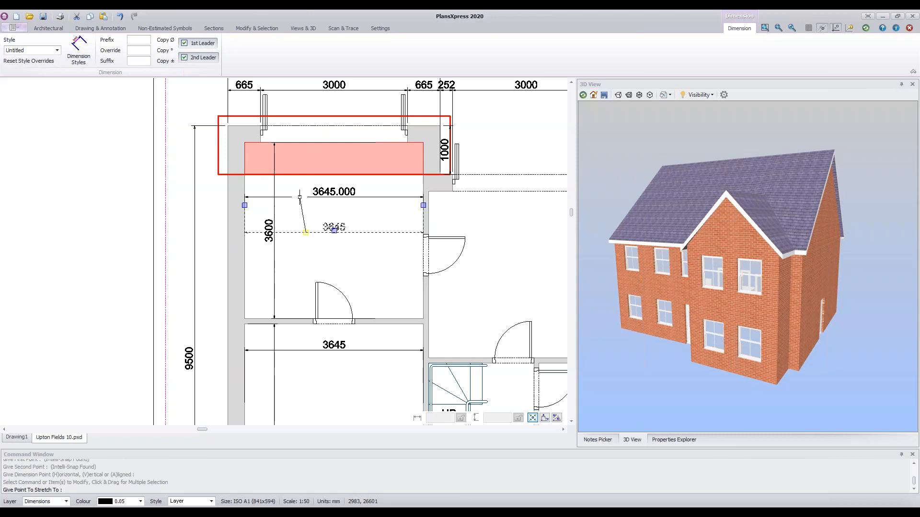
left_click(299, 196)
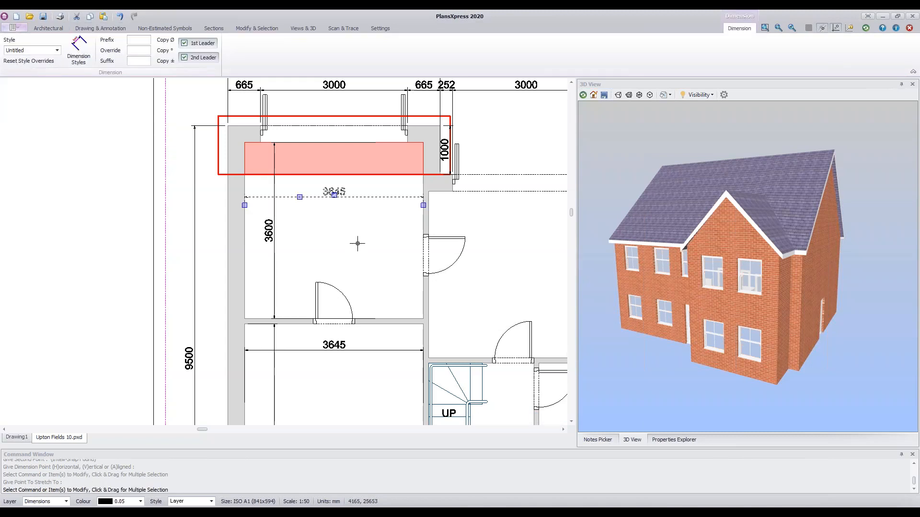
key("Escape")
left_click(267, 236)
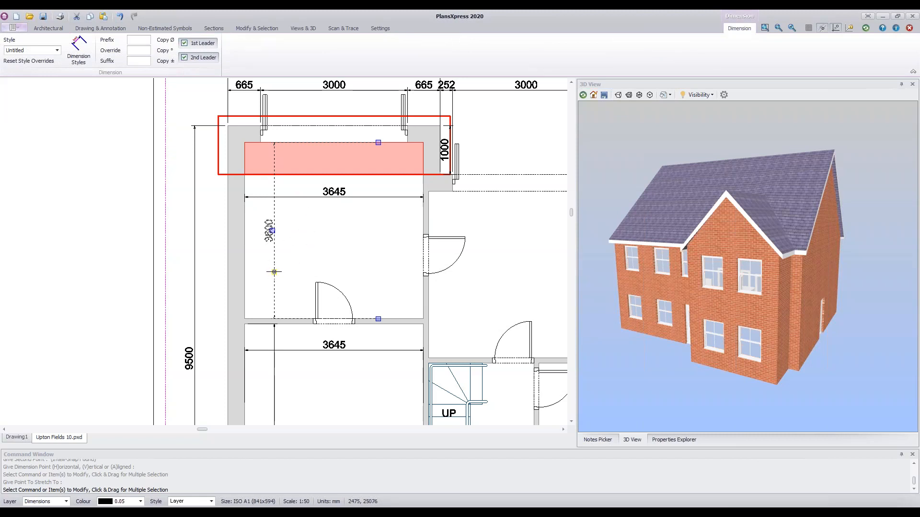
left_click(273, 272)
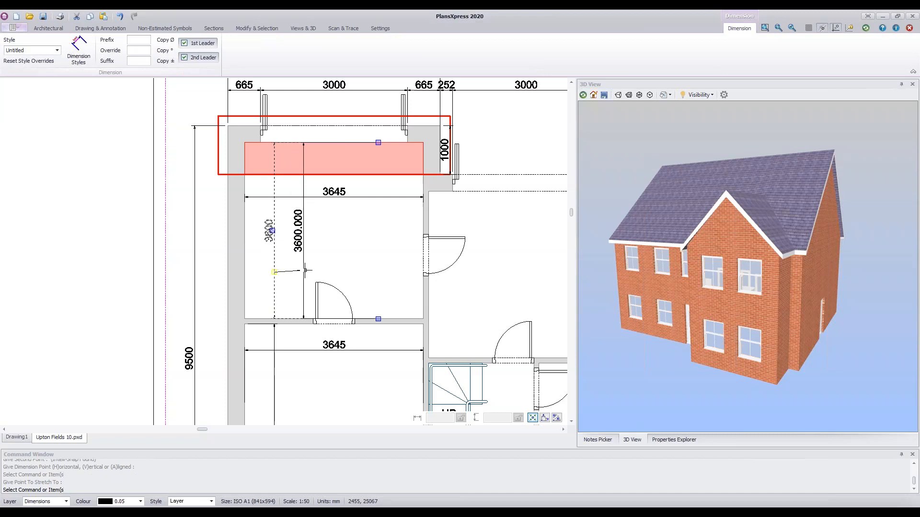
left_click(274, 273)
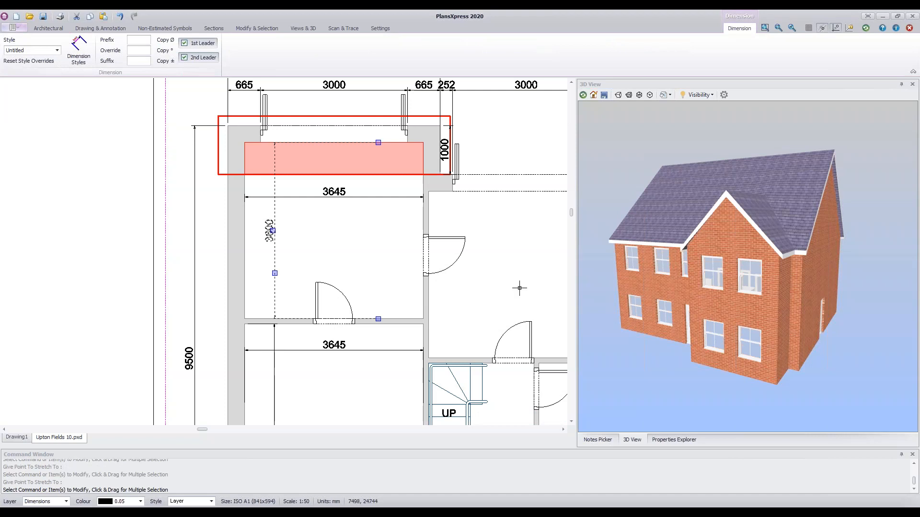
key("Escape")
Dimension the large rear room's length from the rear wall's inner face to the partition, placing the dimension near the outer side wall
scroll(518, 286, "down", 2)
middle_click_drag(456, 269, 303, 214)
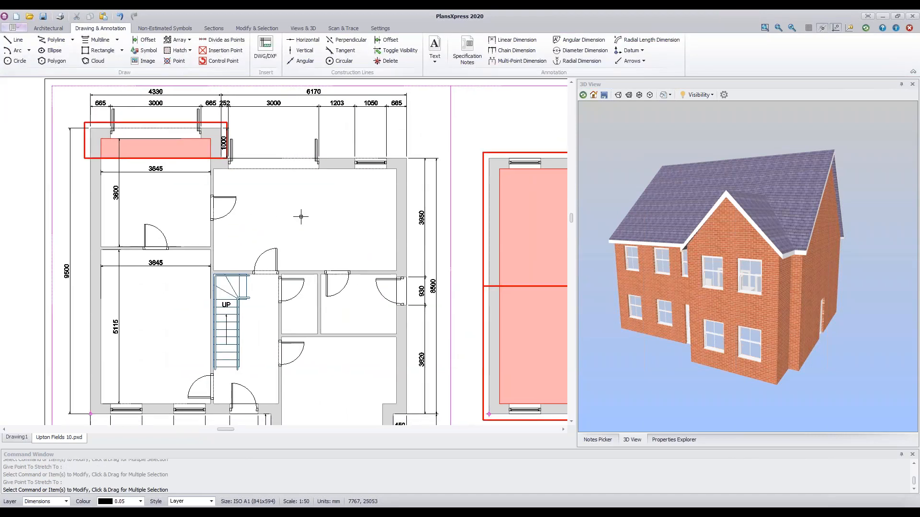
scroll(316, 217, "up", 3)
scroll(316, 218, "down", 1)
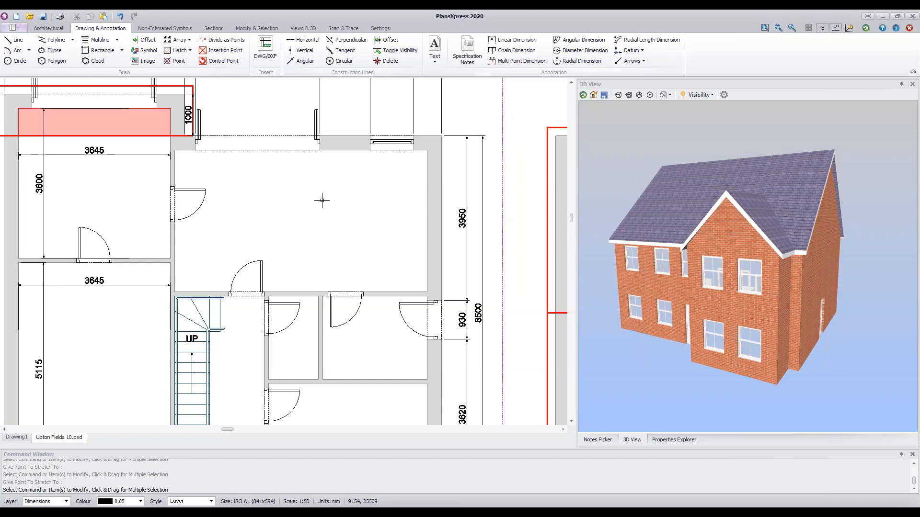
left_click(516, 40)
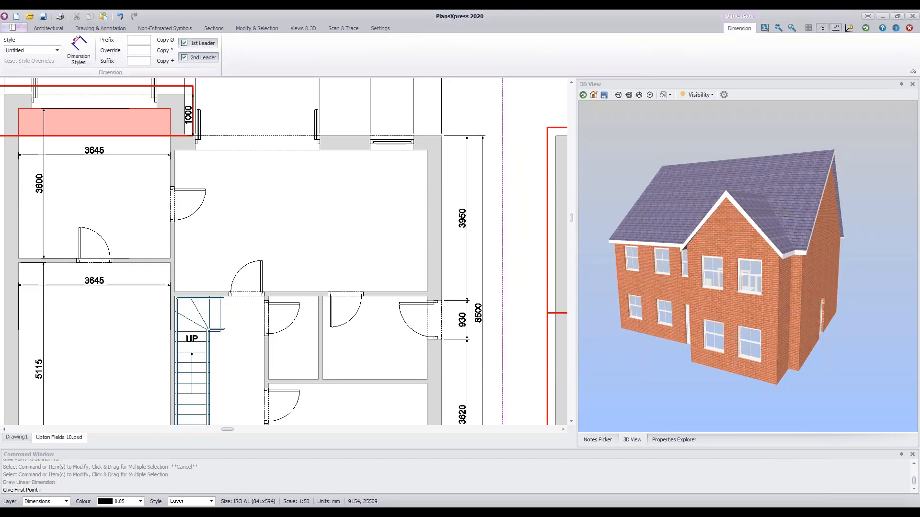
left_click(353, 153)
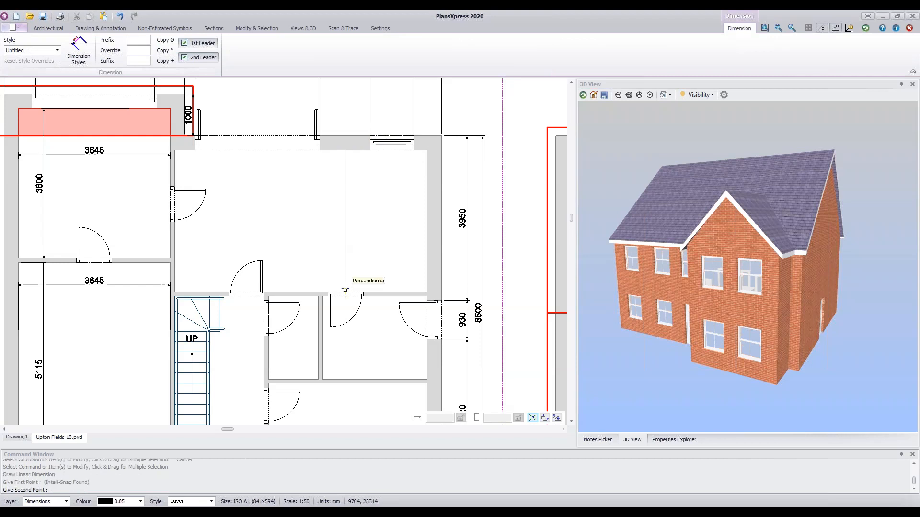
left_click(345, 291)
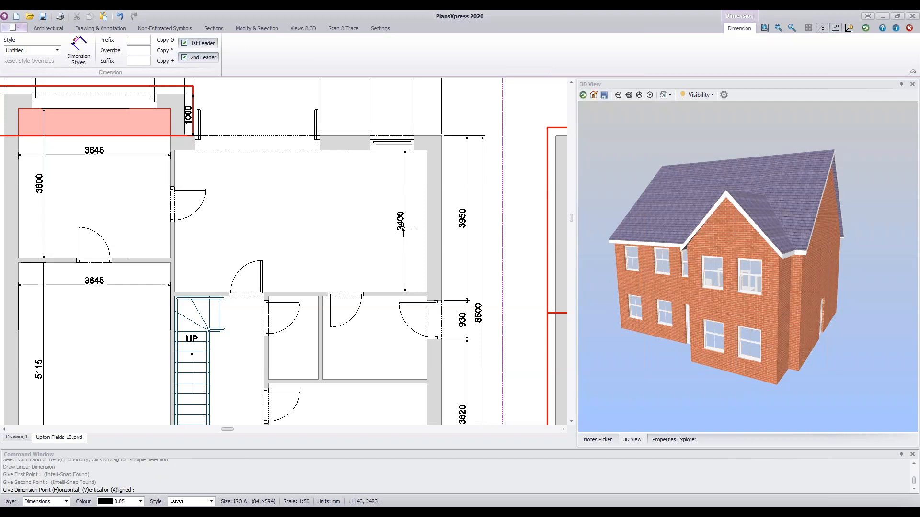
left_click(404, 230)
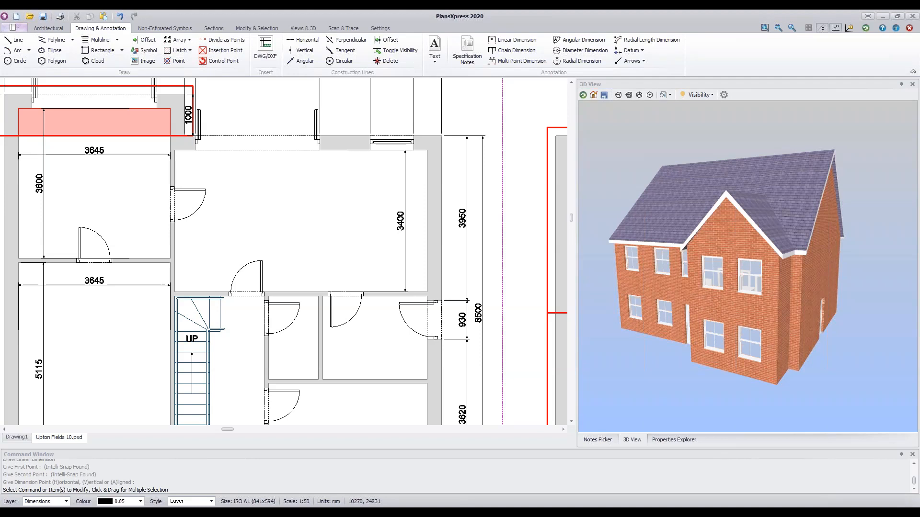
Dimension the large rear room's internal width between its side walls, placing the dimension just inside the rear wall
right_click(236, 185)
left_click(175, 169)
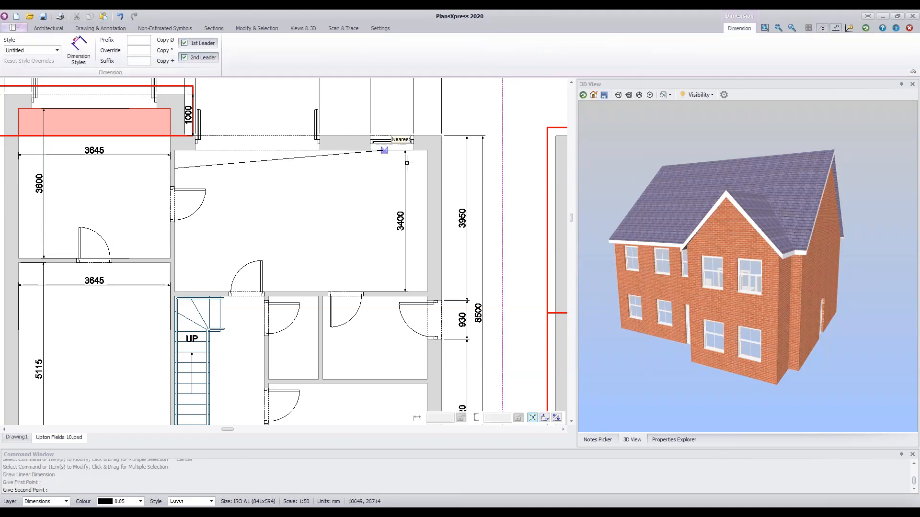
left_click(378, 170)
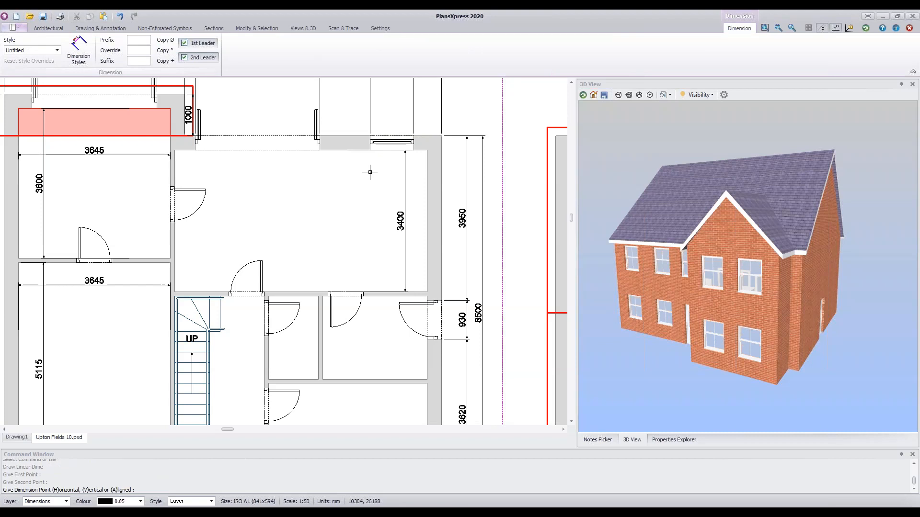
left_click(370, 172)
Dimension the internal width of the small room with the external side door, placing the dimension near its front partition
middle_click_drag(360, 330, 386, 188)
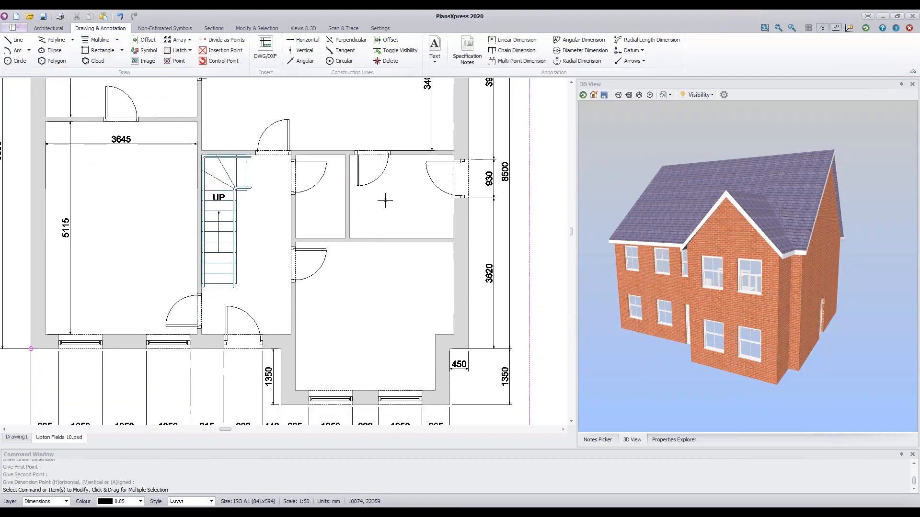
right_click(350, 228)
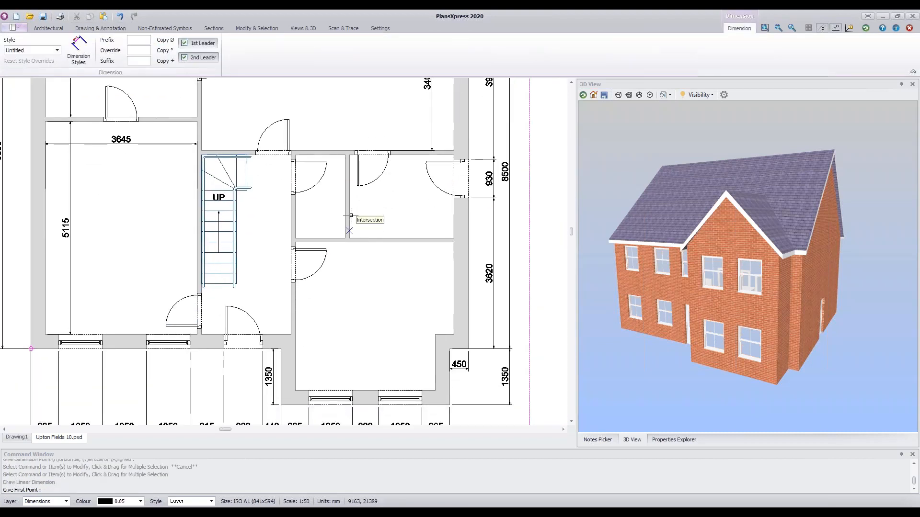
left_click(409, 209)
left_click(459, 197)
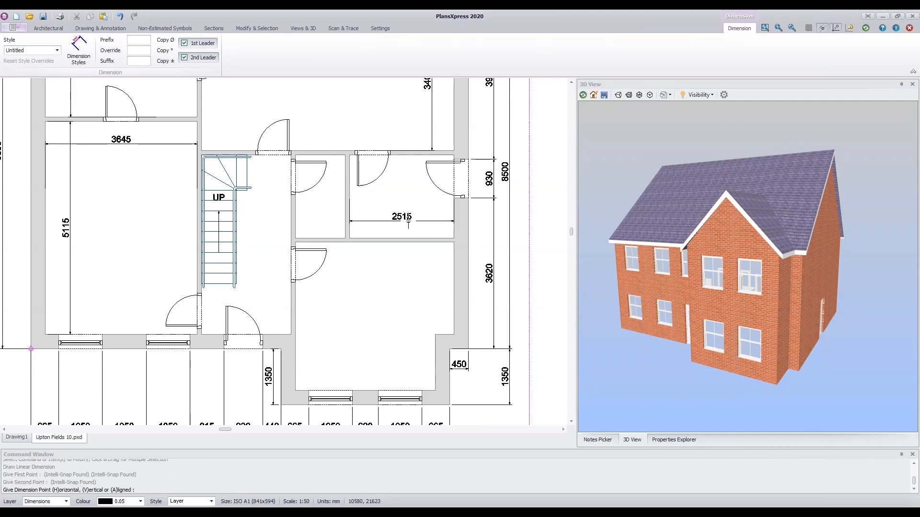
left_click(408, 221)
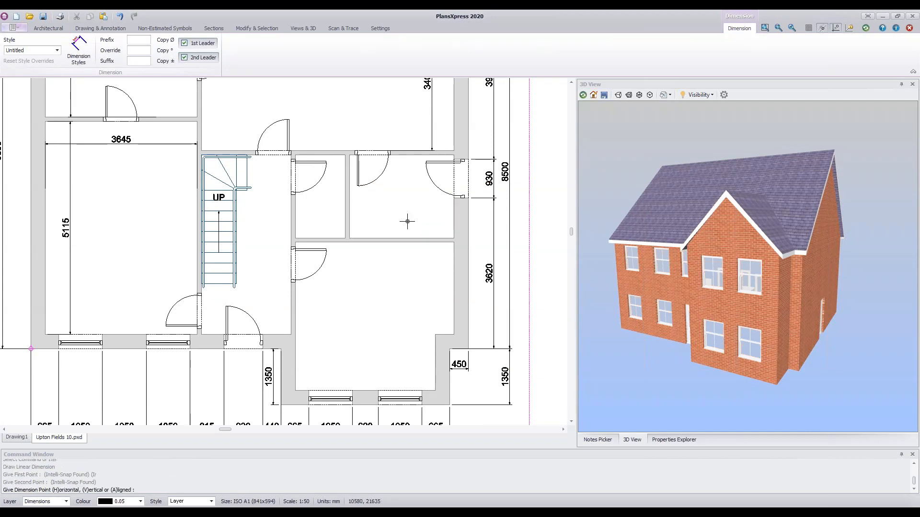
Dimension the same small room's length between its rear and front partitions, placing the dimension near the outer side wall
right_click(392, 263)
left_click(354, 158)
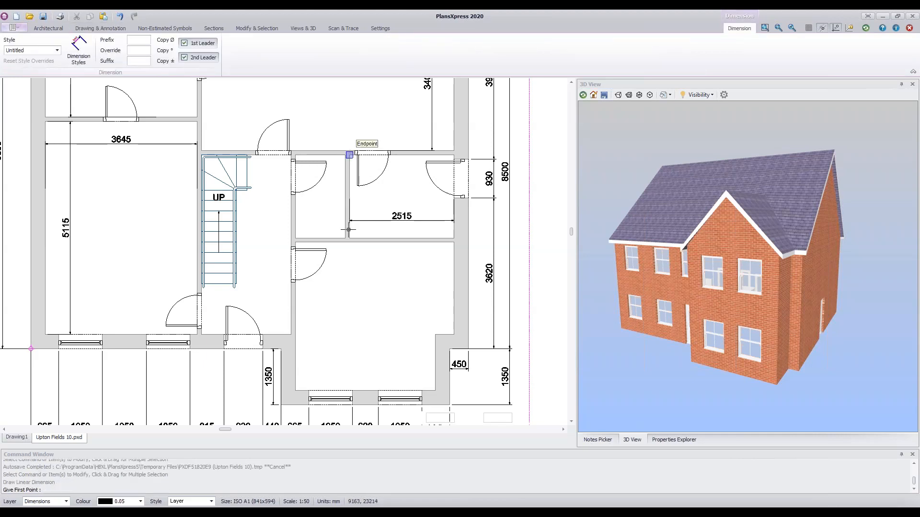
left_click(351, 237)
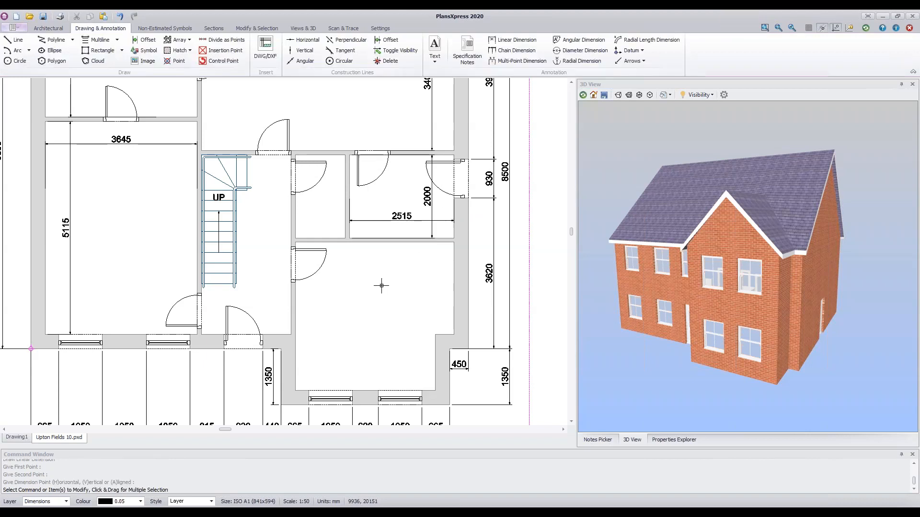
Dimension the full internal width of the projecting front room, placing the dimension close to its rear partition
key("Return")
left_click(295, 242)
left_click(453, 243)
left_click(435, 263)
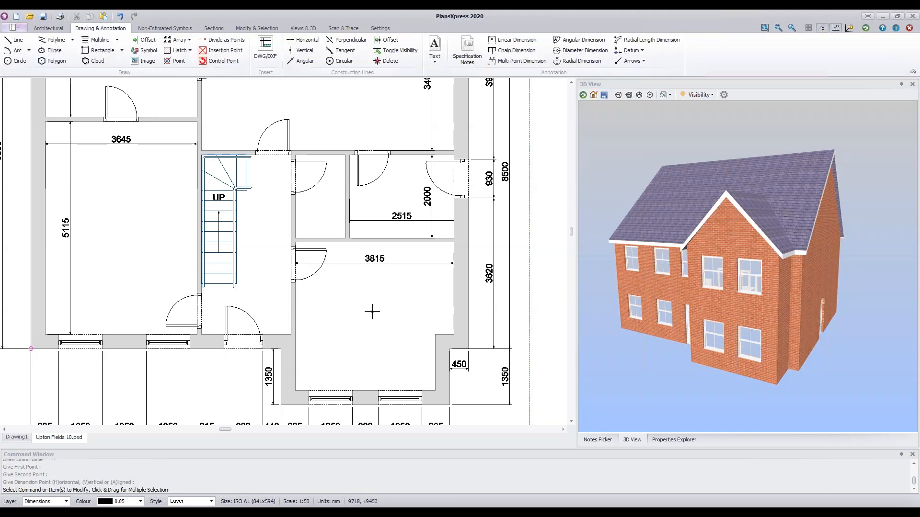
Dimension the projecting front room's full length from the front window wall's inner face to the rear partition, placing the dimension inside the room
right_click(372, 311)
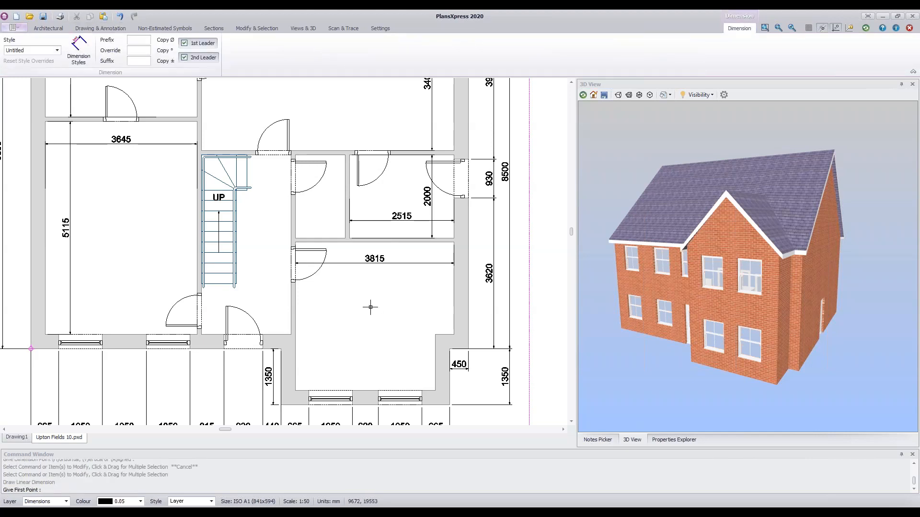
left_click(365, 391)
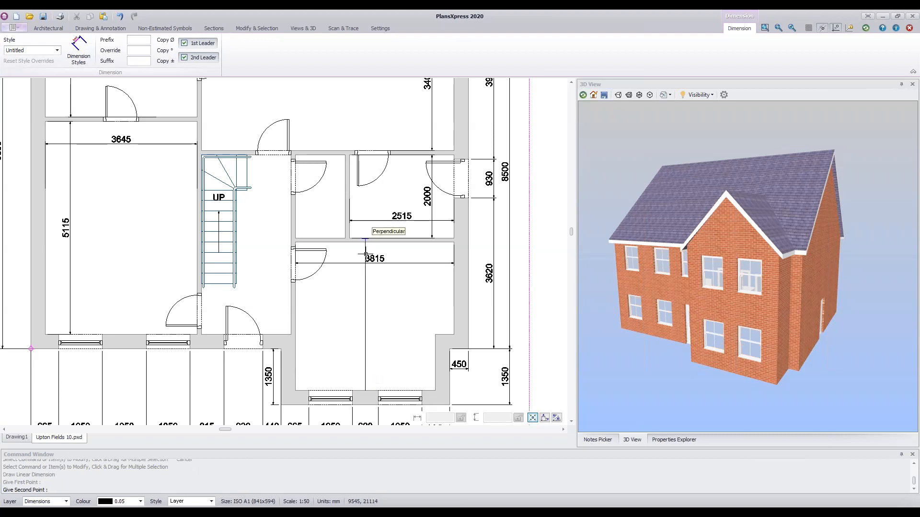
scroll(368, 248, "up", 2)
left_click(367, 246)
scroll(416, 365, "down", 1)
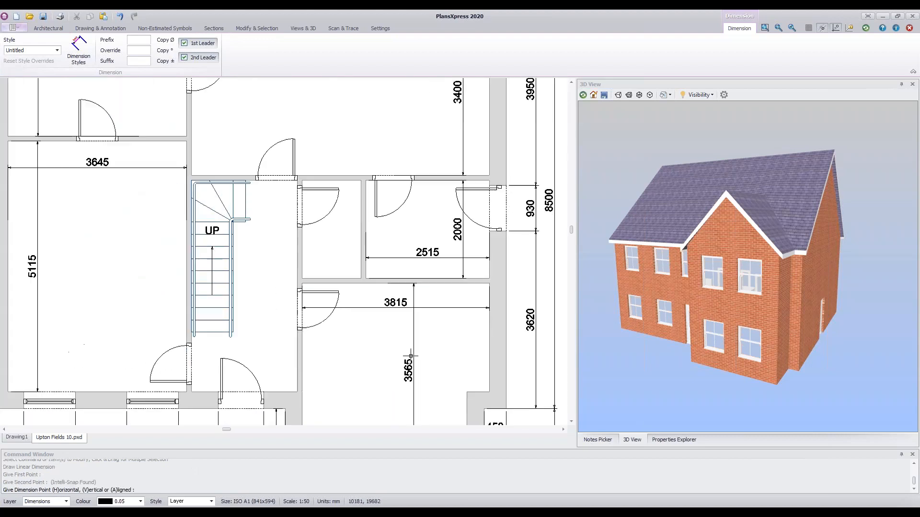
scroll(379, 334, "down", 1)
middle_click_drag(378, 330, 377, 273)
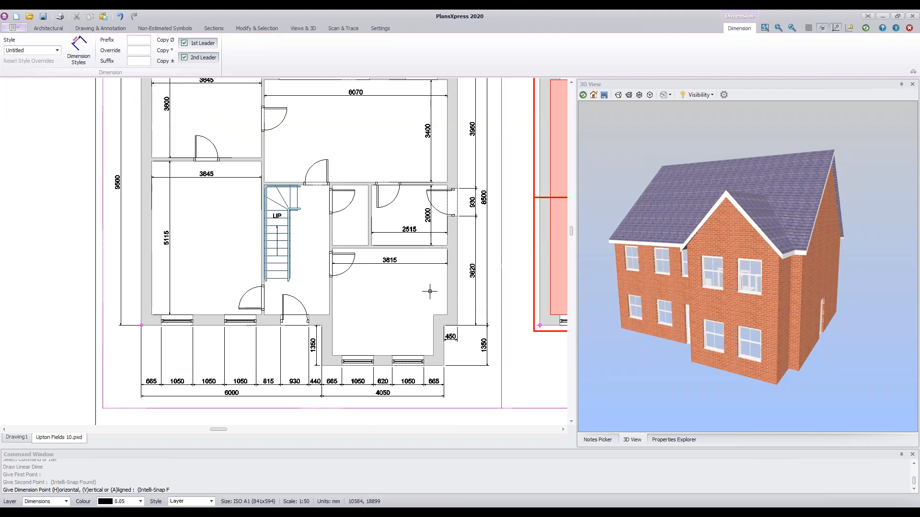
scroll(430, 291, "up", 4)
key("Escape")
Dimension the shorter side of the projecting front room from the rear partition to the stepped corner, alongside the outer side wall
key("Return")
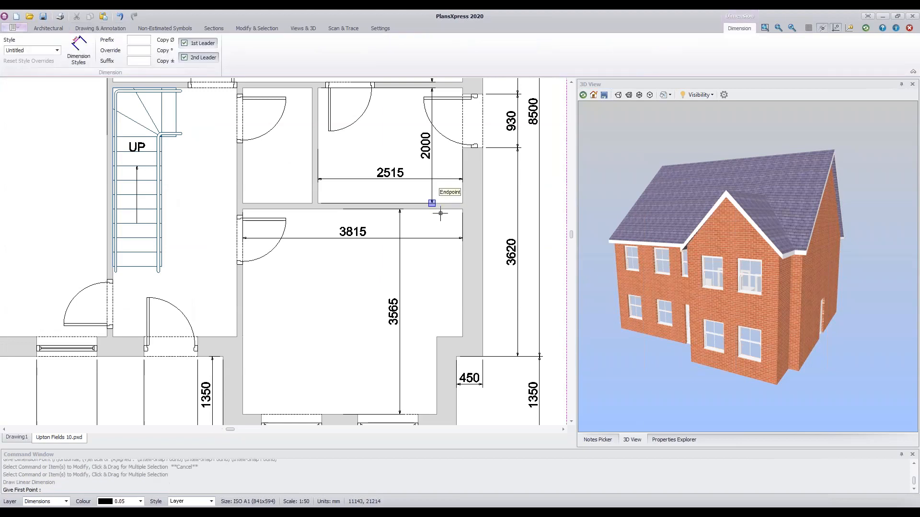
left_click(462, 204)
left_click(456, 337)
left_click(443, 301)
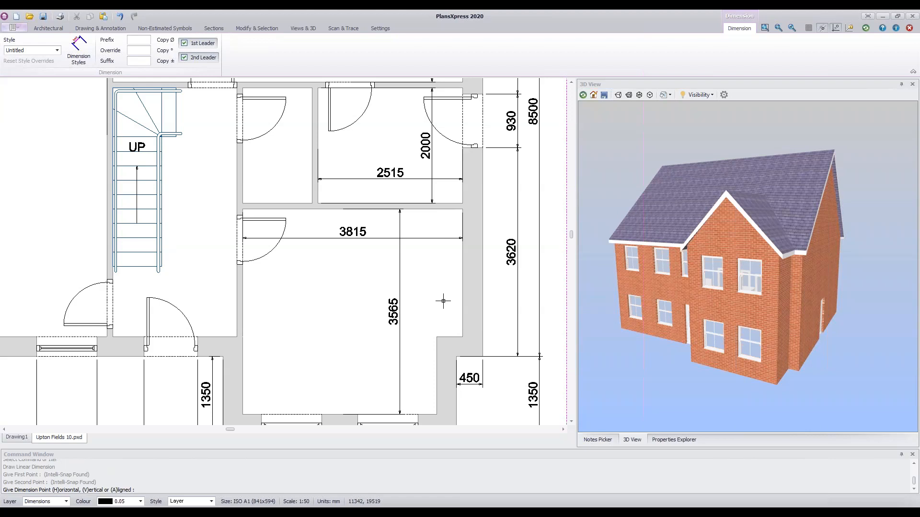
Dimension the narrower internal width of the projecting front room between its side walls, placing the dimension just inside the front windows
right_click(289, 374)
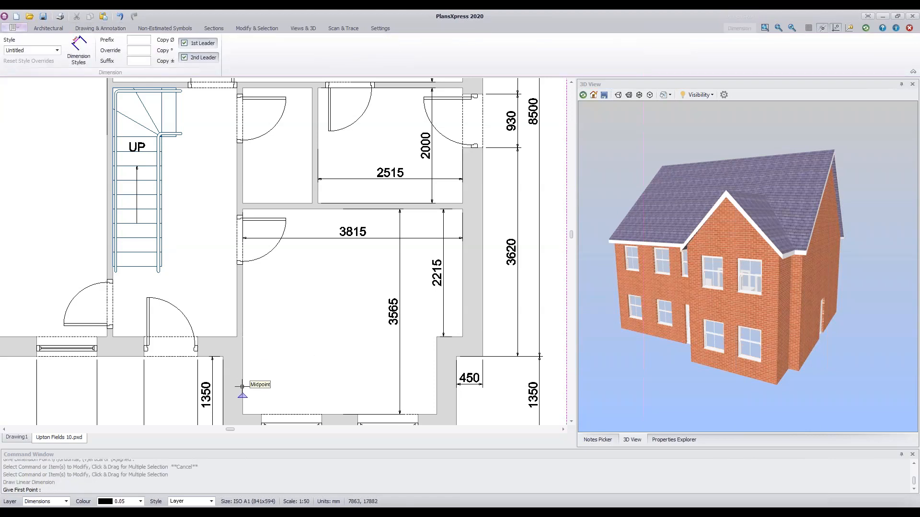
left_click(243, 395)
left_click(436, 395)
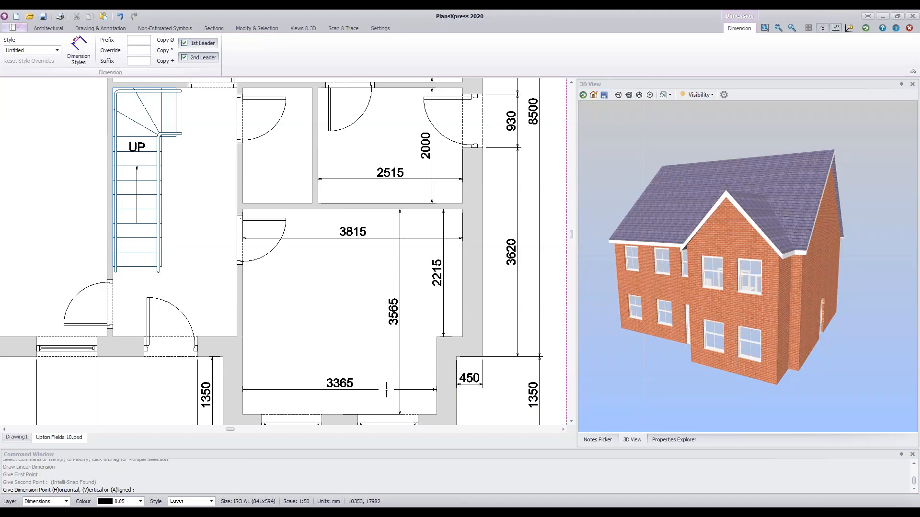
left_click(386, 390)
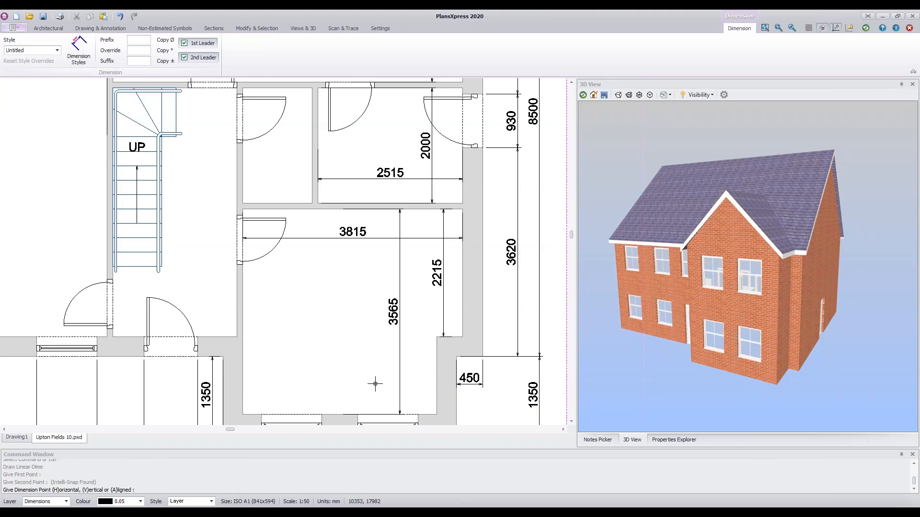
Dimension the internal width of the smallest room beside the hall, in line with the adjoining small room's width dimension
right_click(312, 302)
left_click(242, 198)
left_click(312, 198)
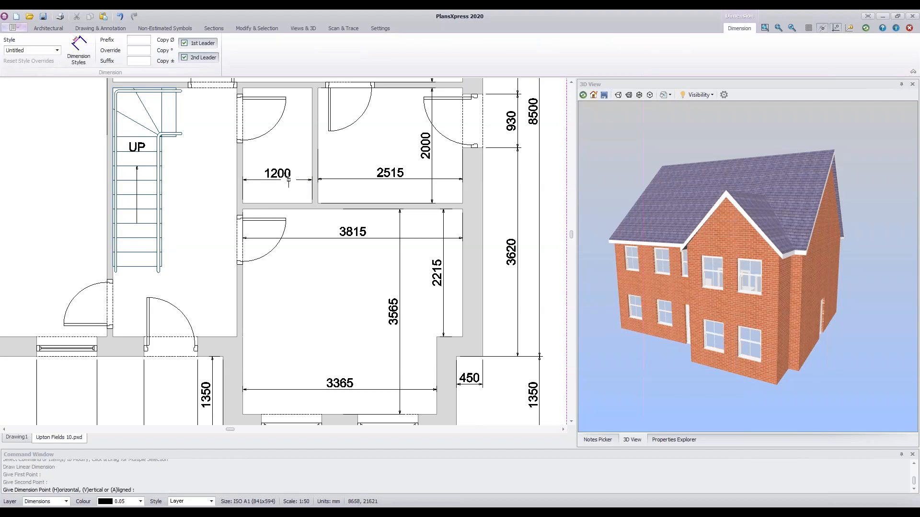
left_click(288, 180)
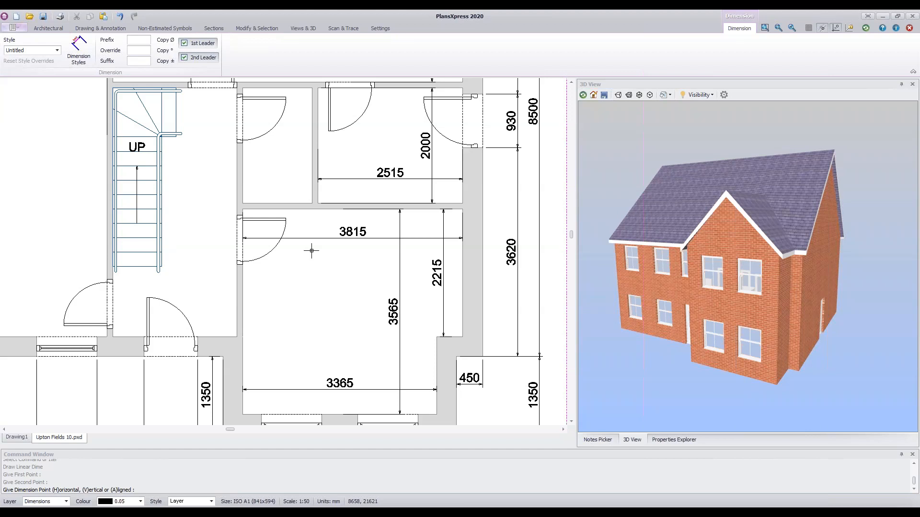
Dimension the smallest room's length between its rear and front partitions, placing the dimension near the partition shared with the adjoining small room
left_click(334, 180)
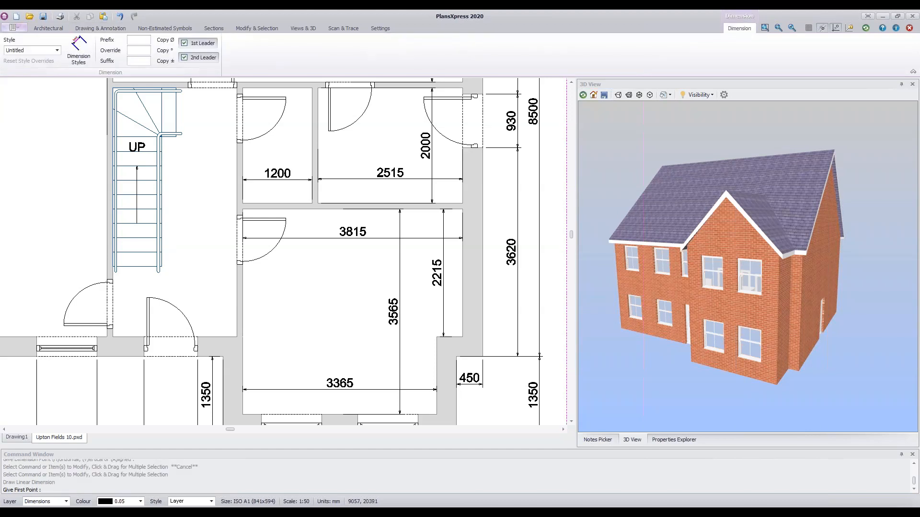
left_click(312, 88)
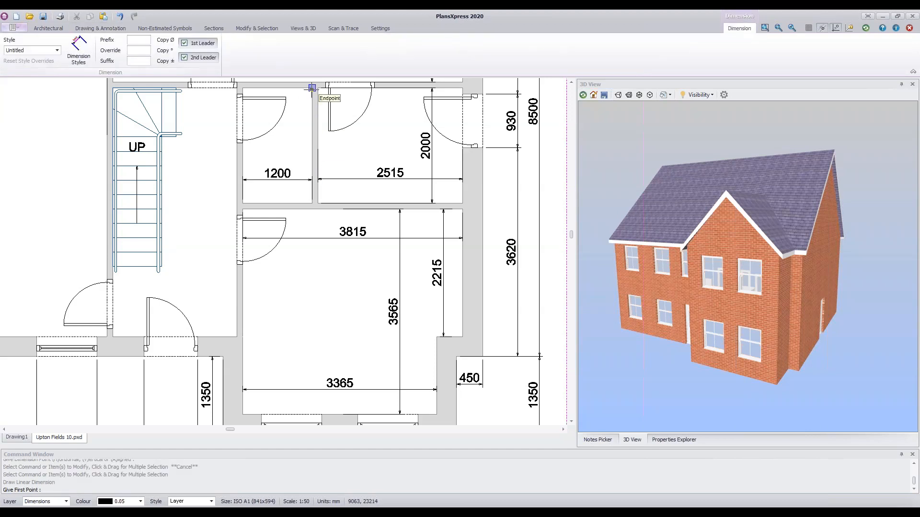
left_click(312, 203)
left_click(296, 157)
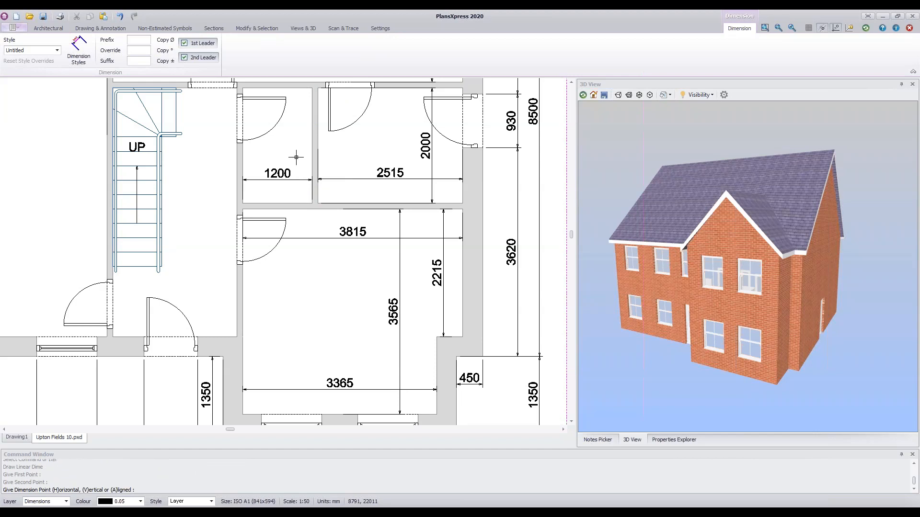
key("Escape")
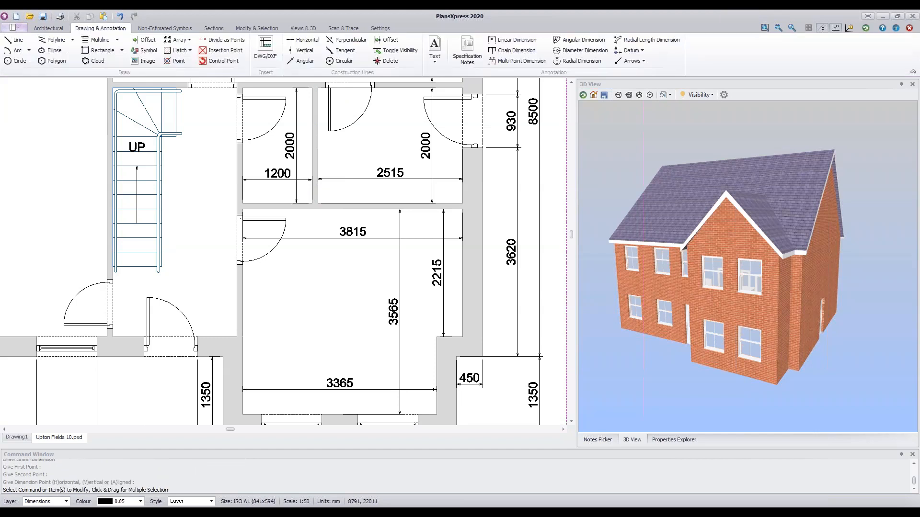
Save the dimensioned drawing as a new file named Upton Fields 11.pxd in the Training Plans folder
scroll(297, 163, "down", 3)
scroll(234, 174, "down", 1)
middle_click_drag(242, 179, 305, 274)
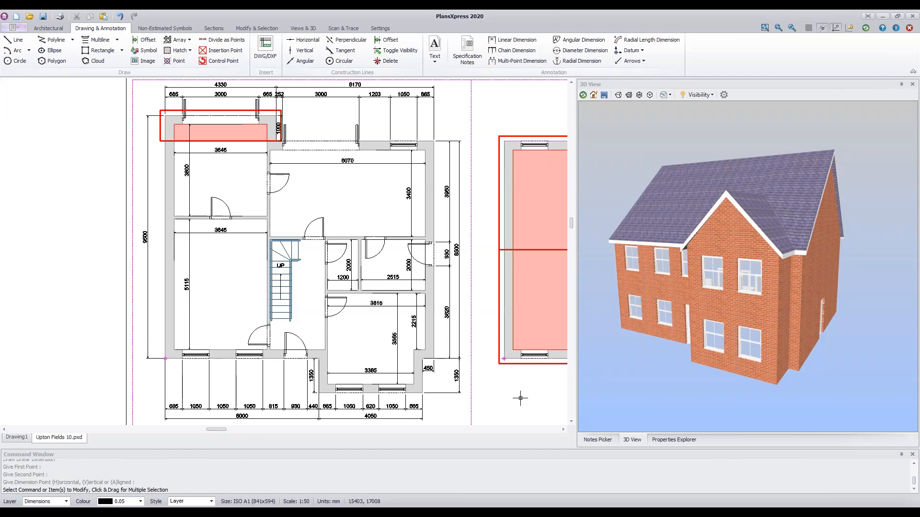
left_click(14, 28)
mouse_move(23, 85)
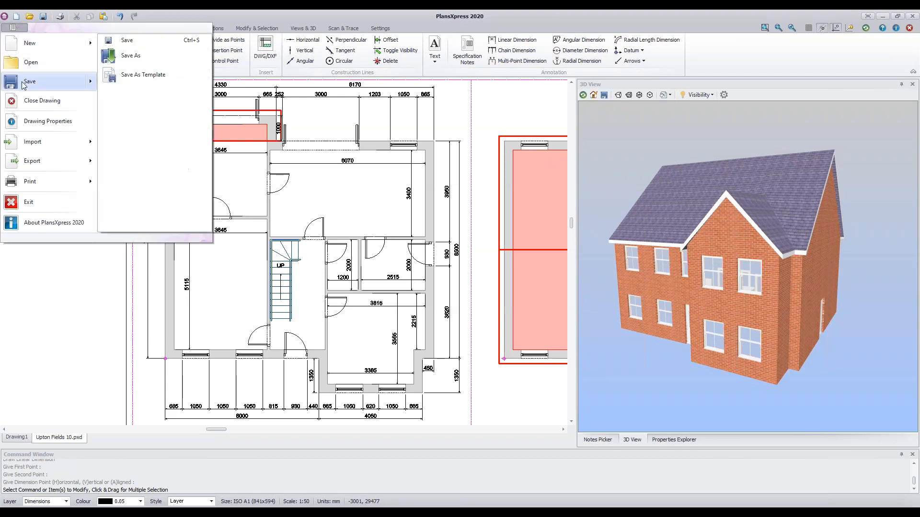
left_click(130, 55)
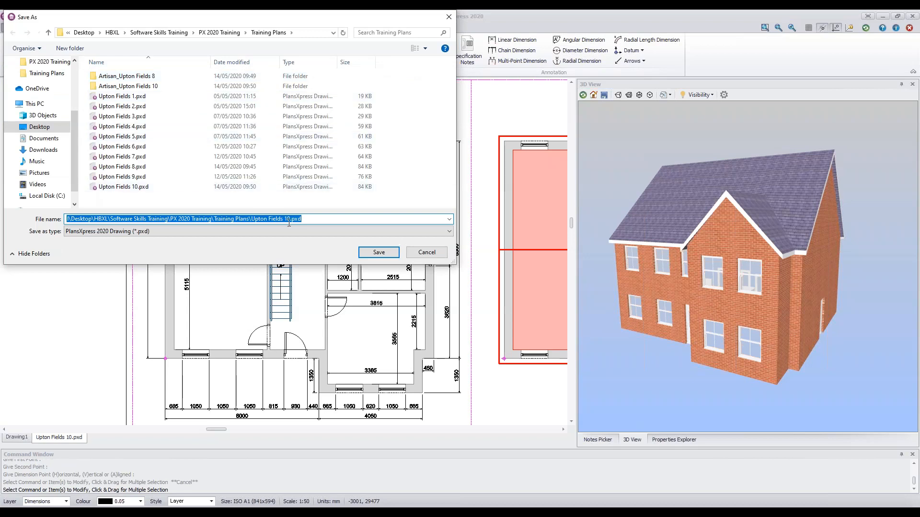
left_click(289, 220)
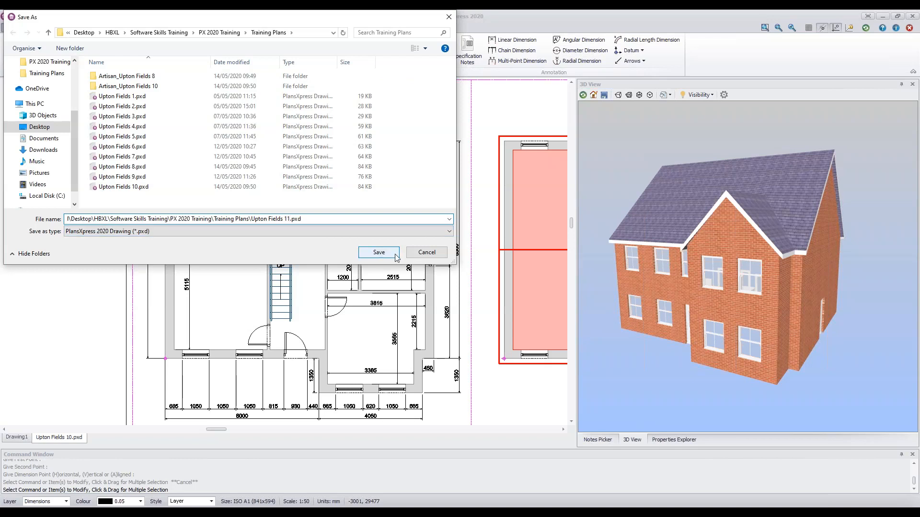
left_click(378, 253)
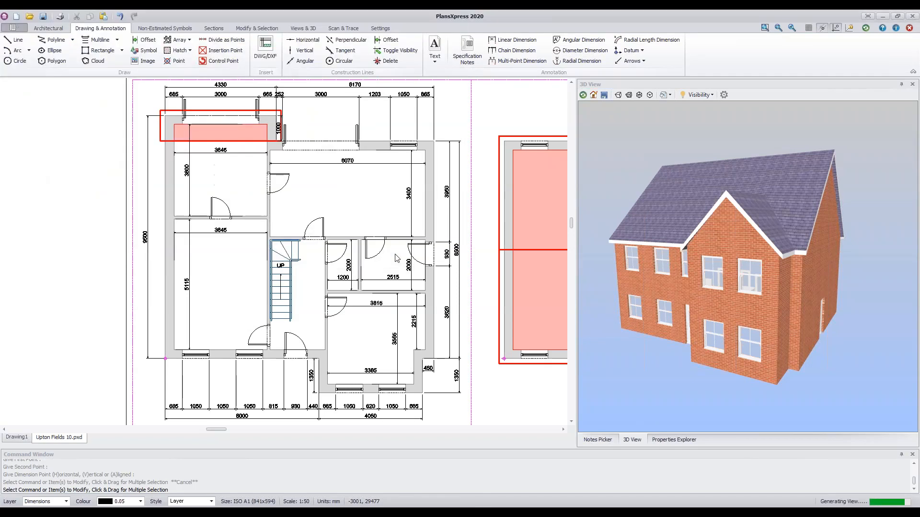
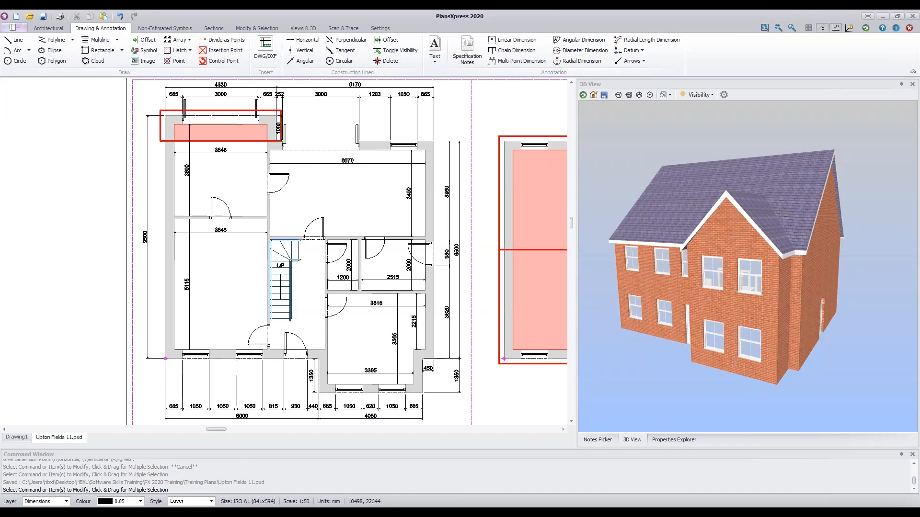
Consult the room label diagram for Exercise 16: Adding Labels in the Word course document and return to PlansXpress
left_click(369, 509)
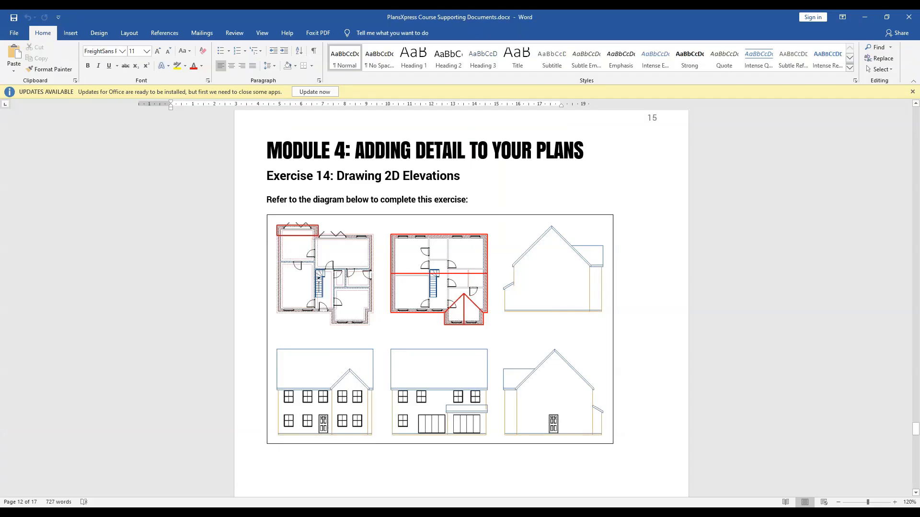
scroll(776, 288, "down", 5)
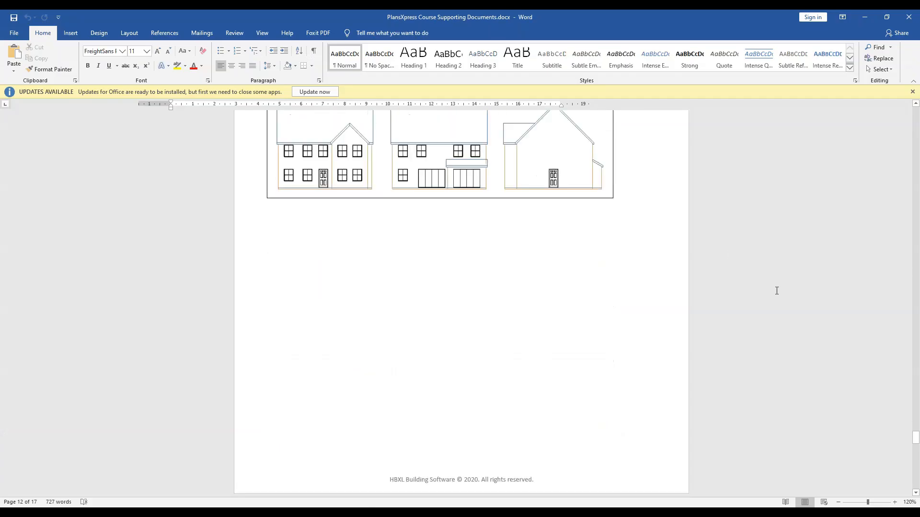
scroll(776, 291, "down", 5)
scroll(461, 304, "down", 4)
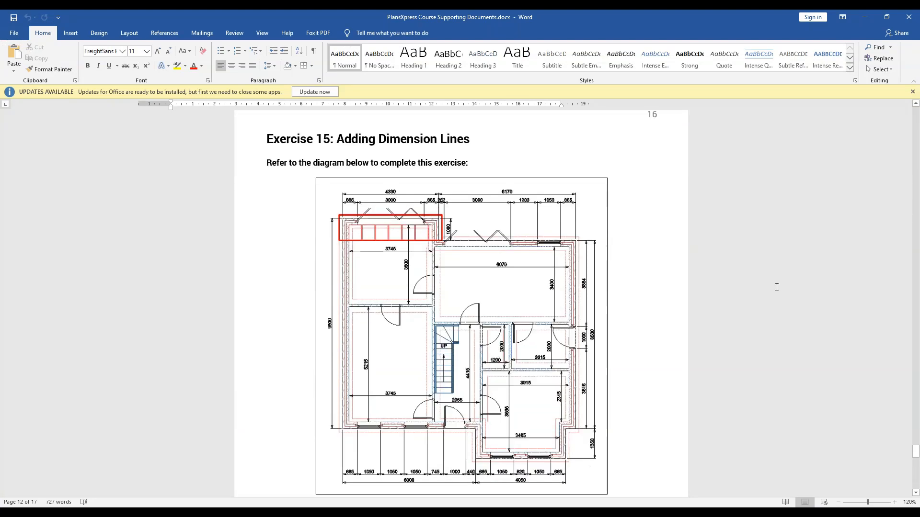
scroll(776, 288, "down", 13)
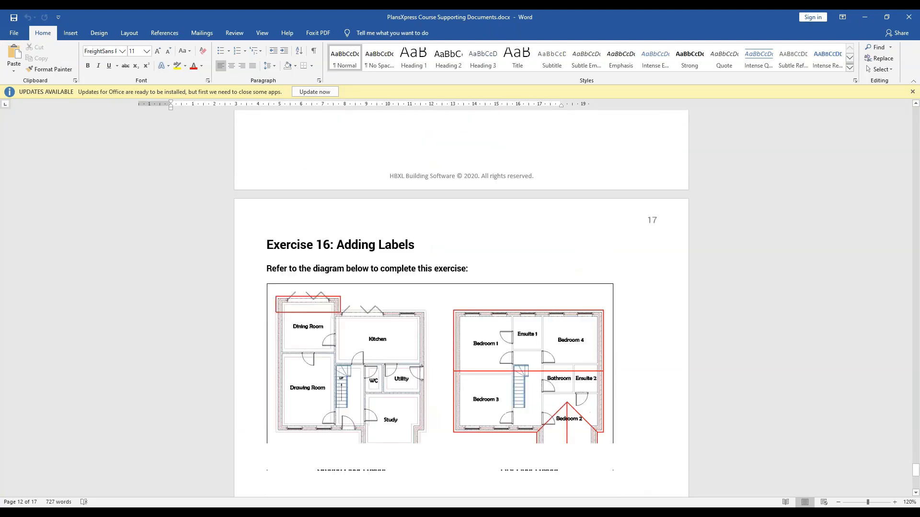
scroll(461, 304, "down", 1)
scroll(460, 304, "up", 1)
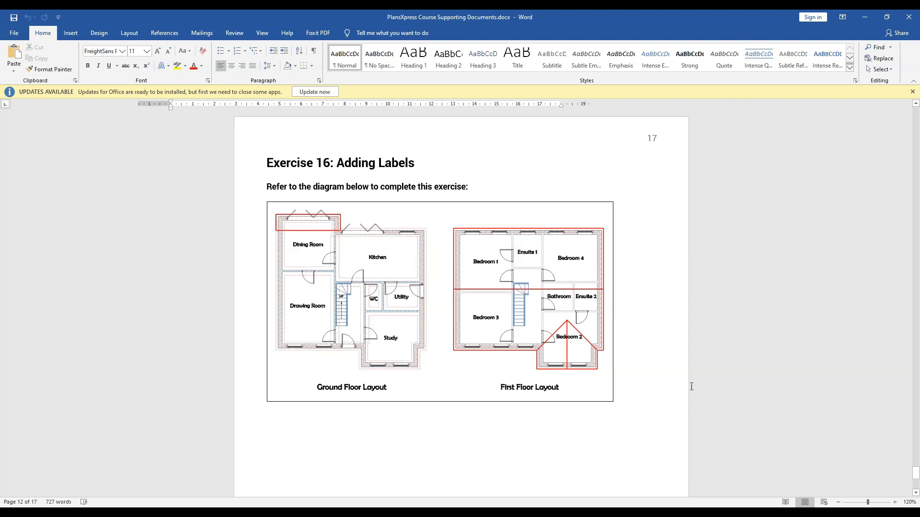
left_click(427, 511)
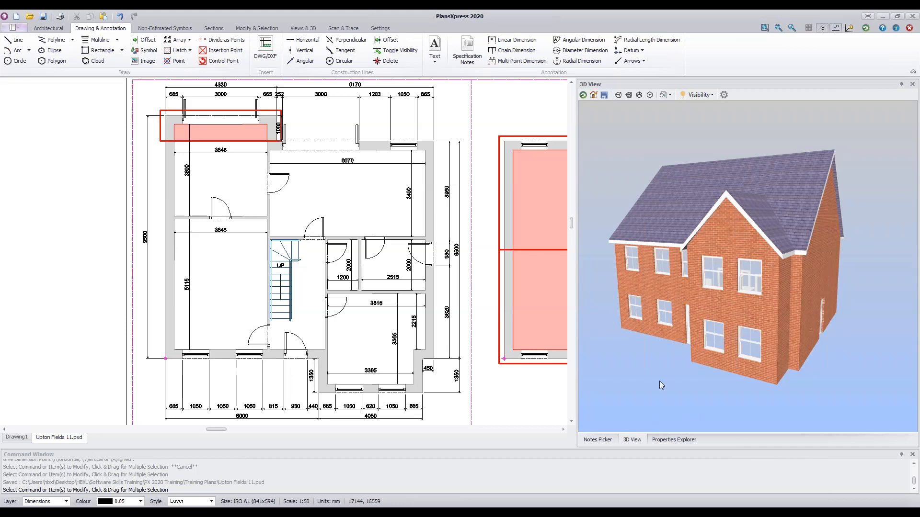
Pick the preset Kitchen note as a text label and set its font to Roboto
left_click(603, 440)
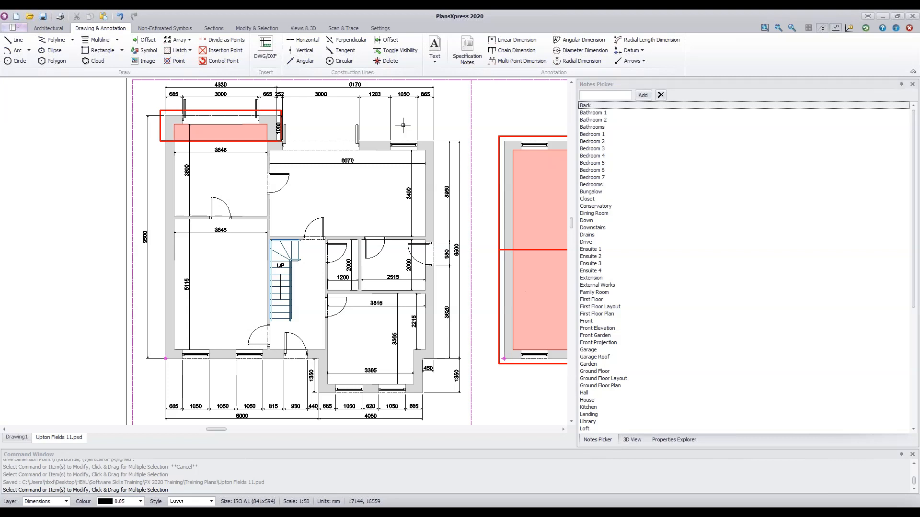
left_click(305, 28)
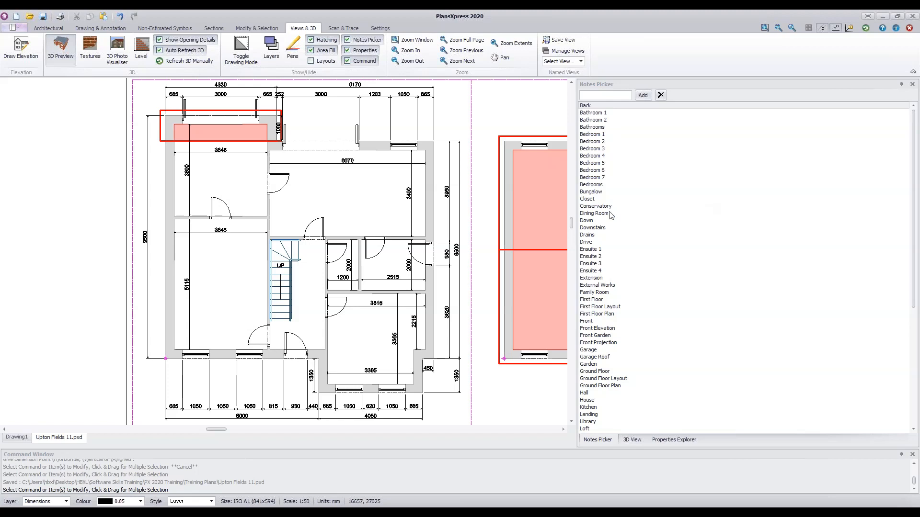
left_click(589, 407)
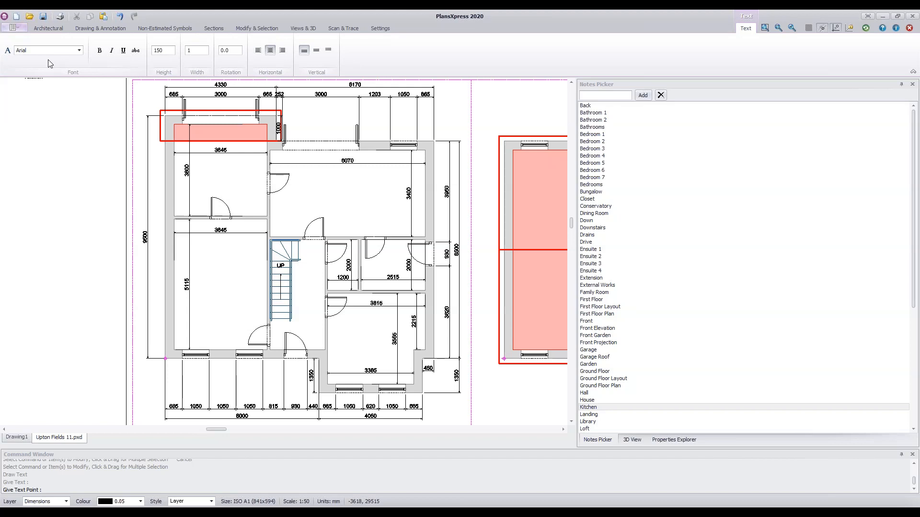
left_click(79, 50)
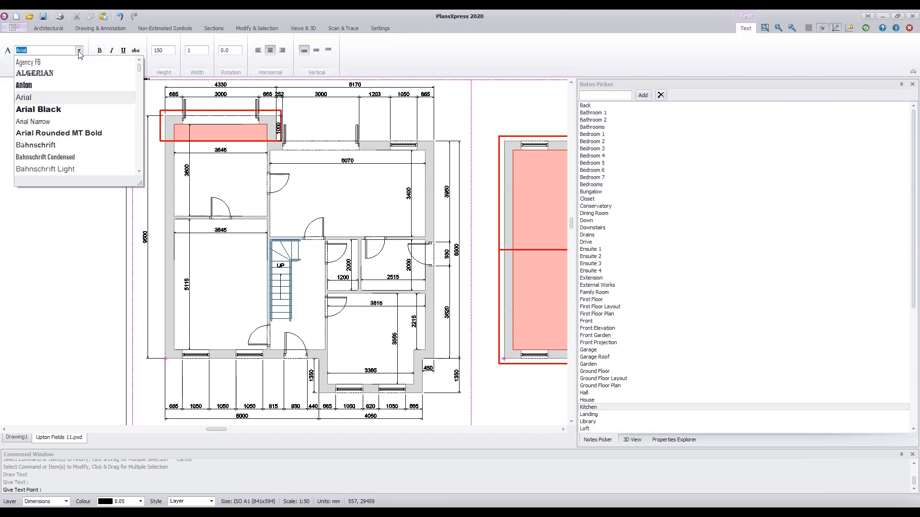
left_click_drag(139, 69, 141, 139)
scroll(141, 139, "down", 3)
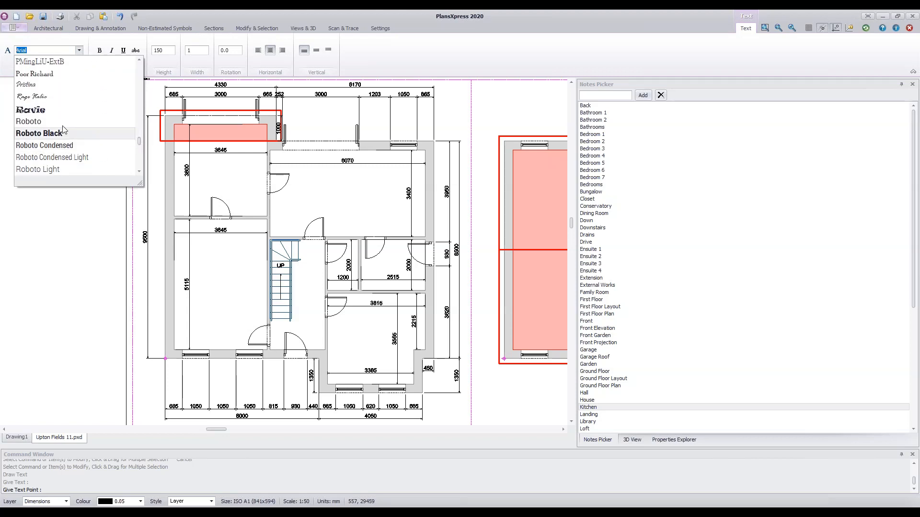
left_click(55, 121)
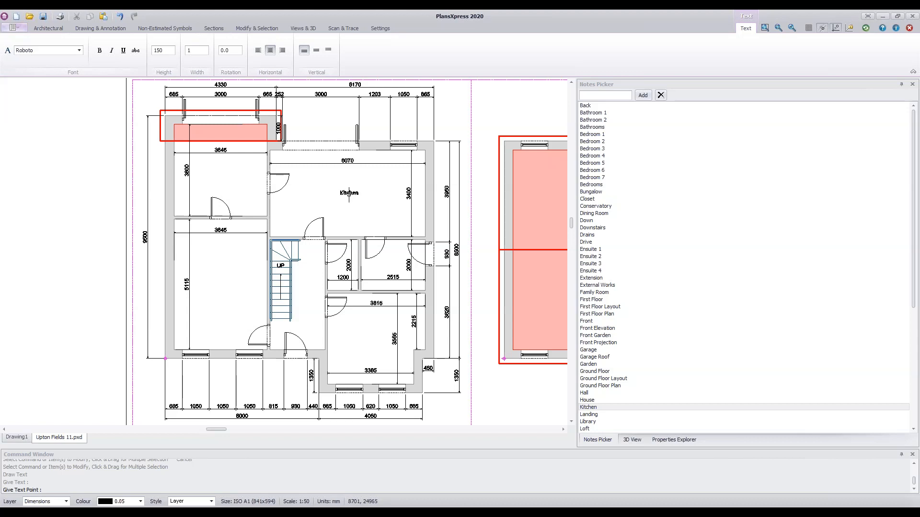
Set the Kitchen label's text height to 200, centre it horizontally and vertically, and place it in the middle of the large rear room
double_click(168, 51)
type("200")
left_click(100, 51)
left_click(257, 50)
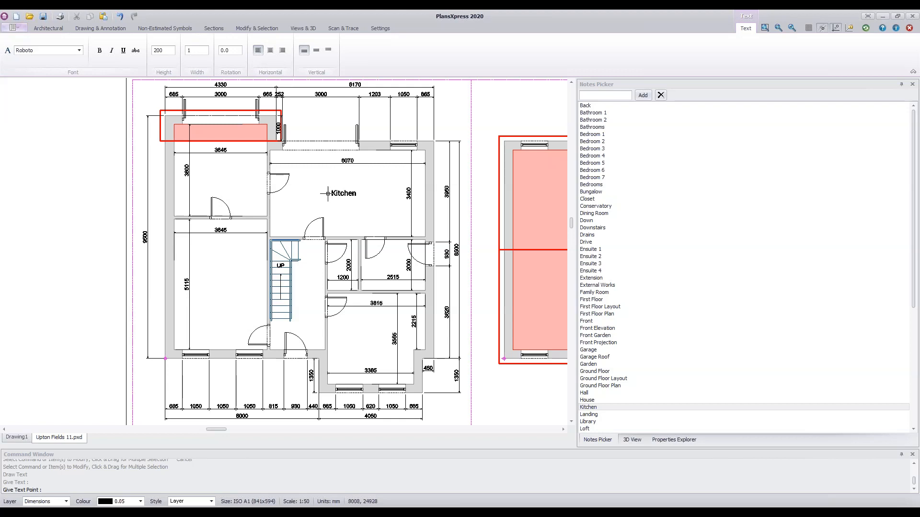
left_click(270, 50)
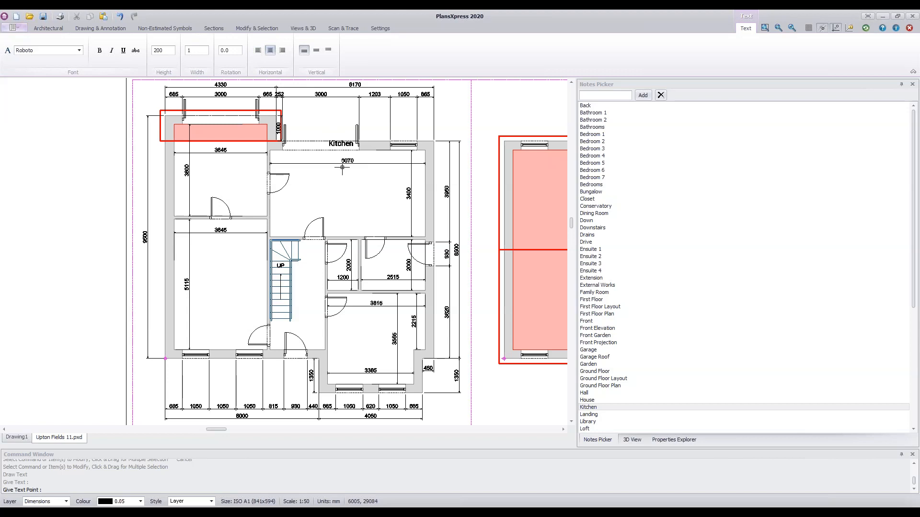
left_click(317, 50)
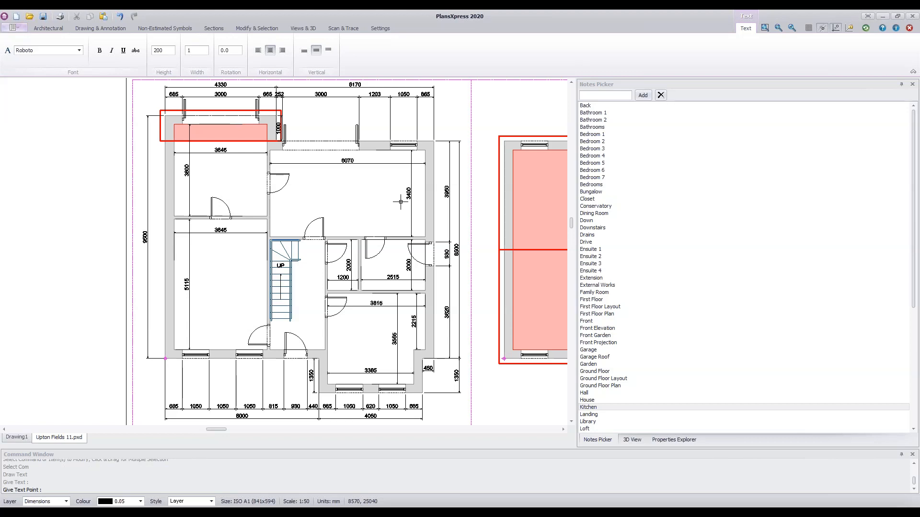
left_click(346, 193)
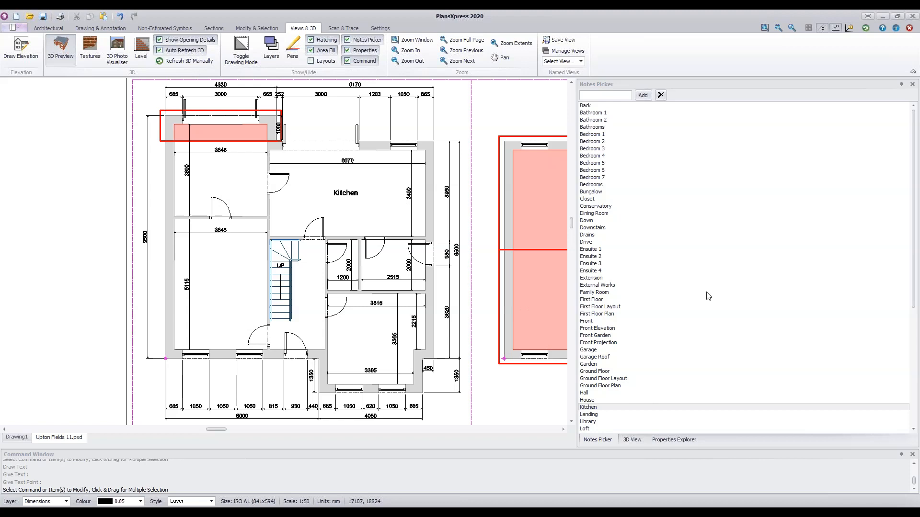
Place the preset Lounge label in the middle of the front room opposite the stairs, below the dining area
scroll(652, 287, "down", 8)
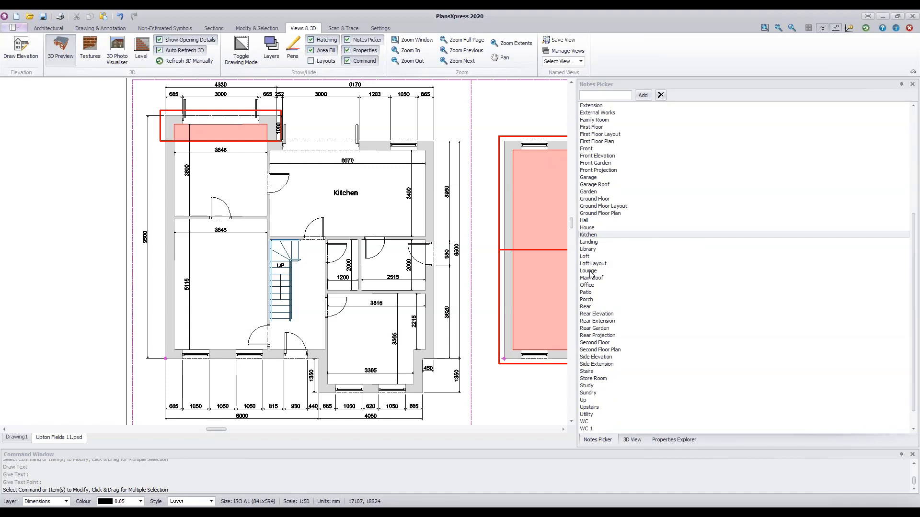
left_click(589, 271)
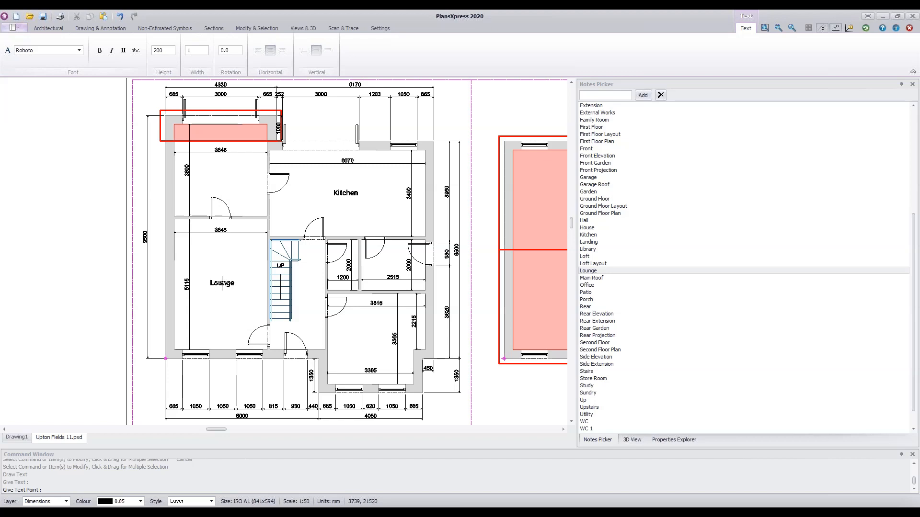
key("Escape")
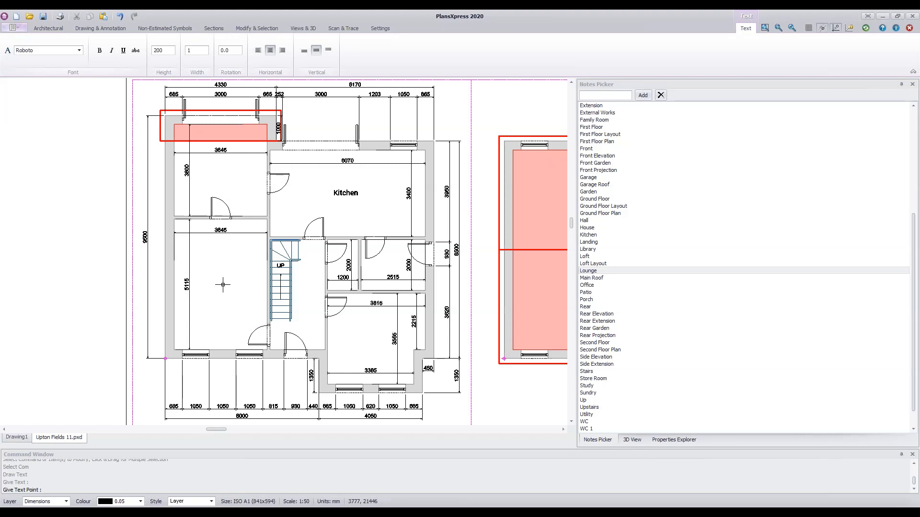
left_click(223, 284)
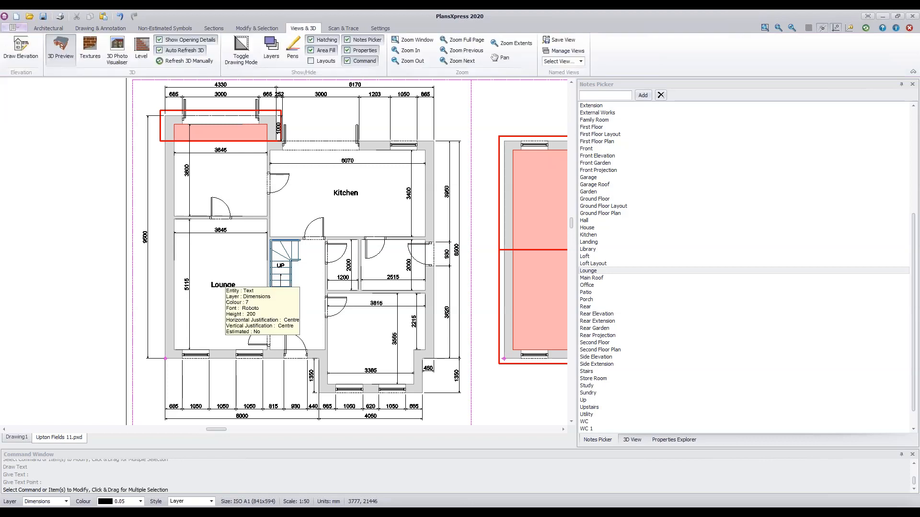
Place the preset Dining Room label in the rear room behind the lounge, beside the kitchen
scroll(640, 251, "up", 2)
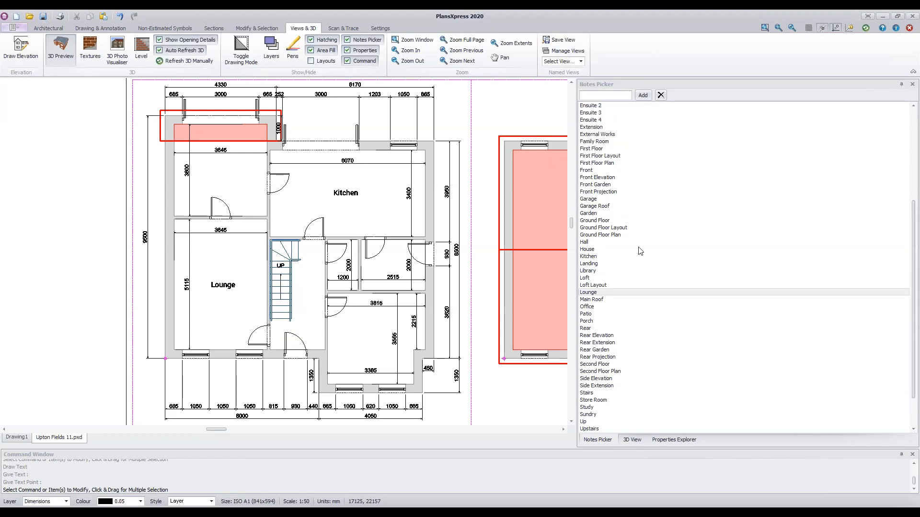
scroll(640, 251, "up", 3)
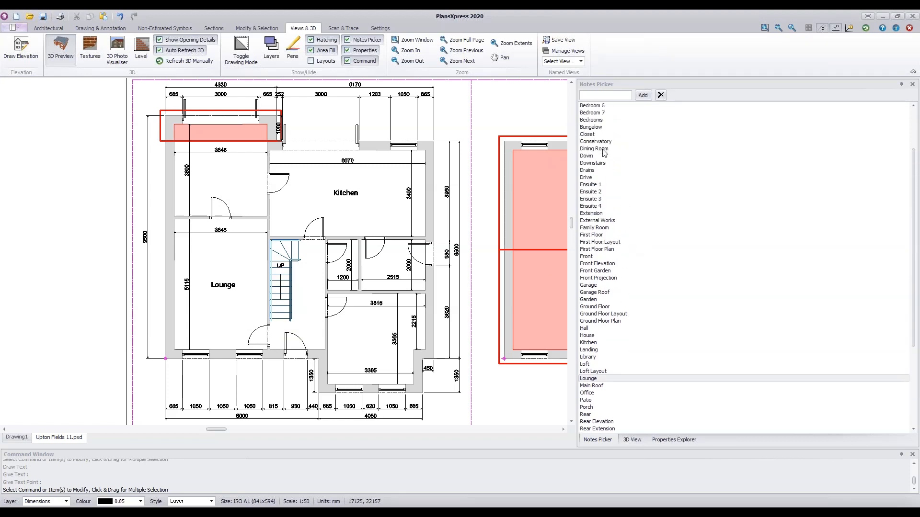
left_click(594, 149)
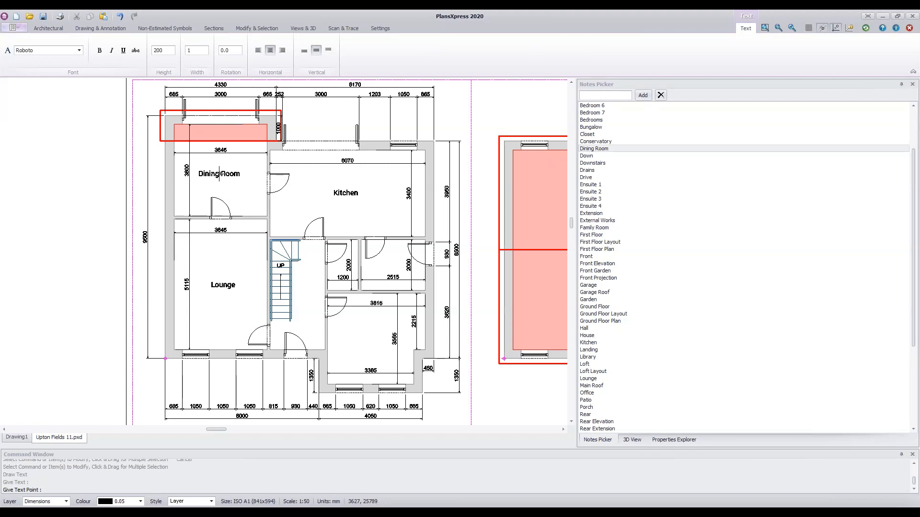
left_click(219, 173)
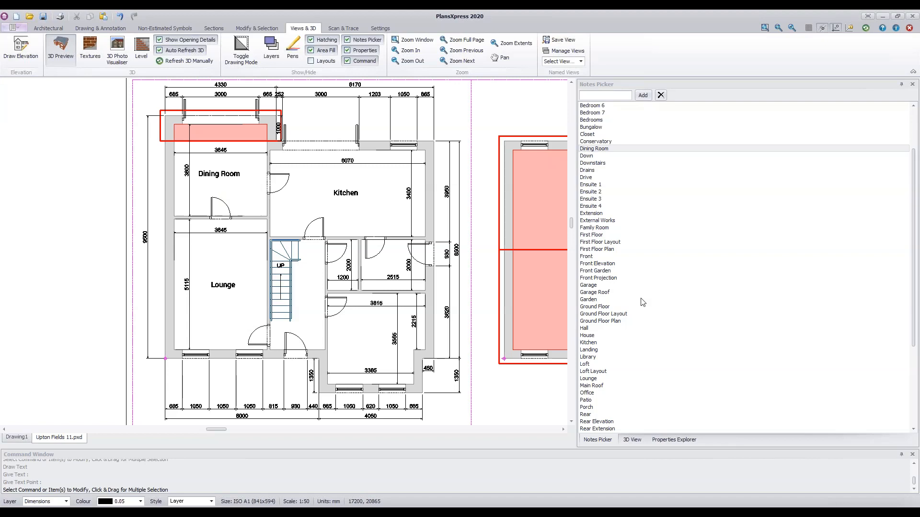
Label the small room with the external side door as Utility and the smallest room beside the hall as WC
scroll(642, 302, "down", 6)
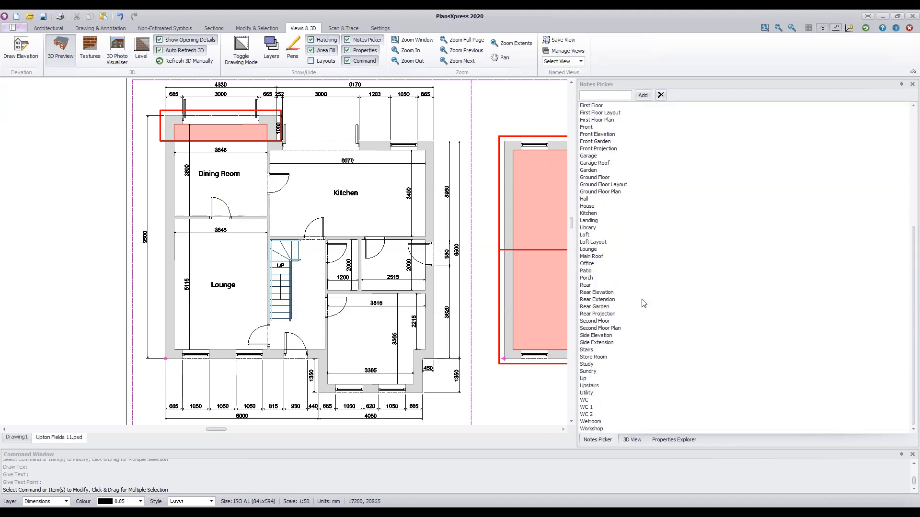
left_click(586, 394)
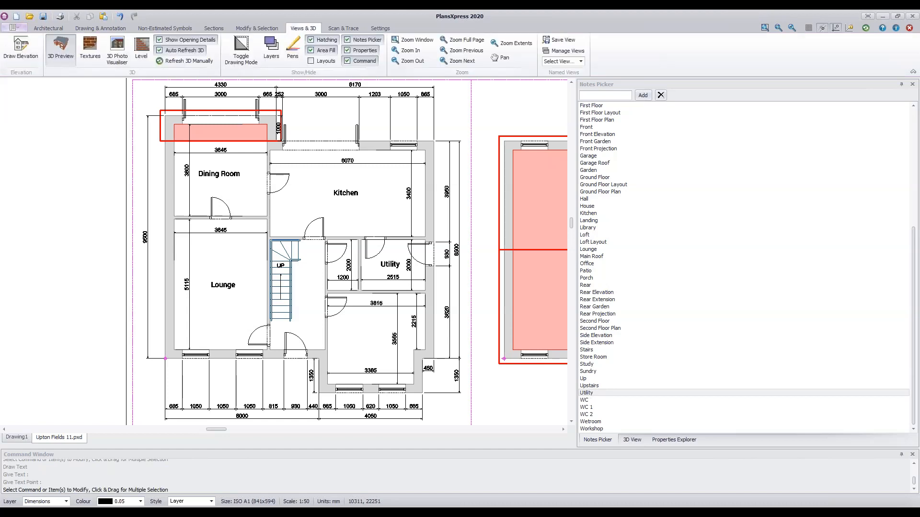
left_click(584, 399)
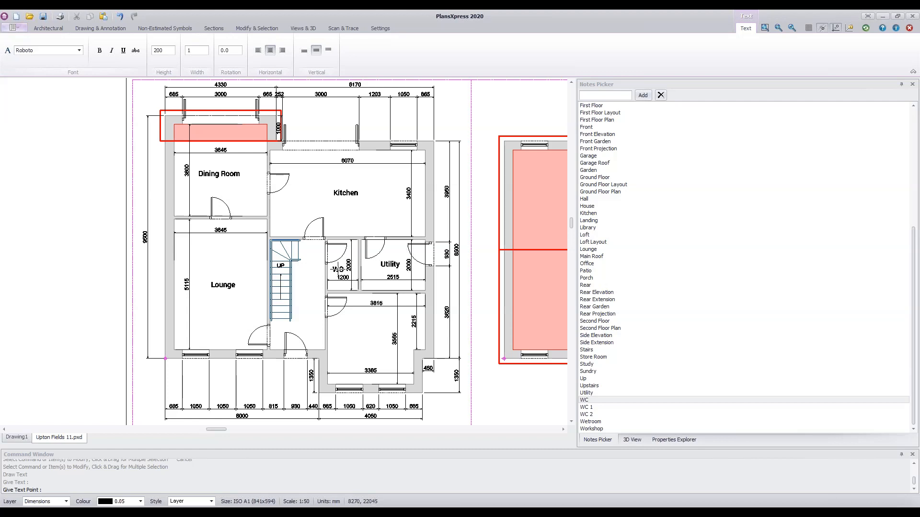
scroll(337, 268, "up", 4)
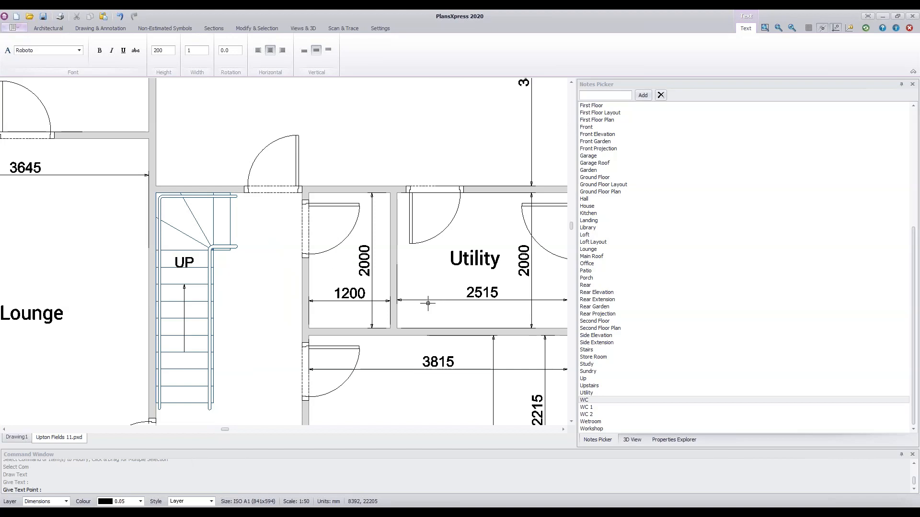
Stretch the WC's 2000 dimension line closer to the wall shared with the utility room so it clears the room label
left_click(371, 269)
left_click(371, 268)
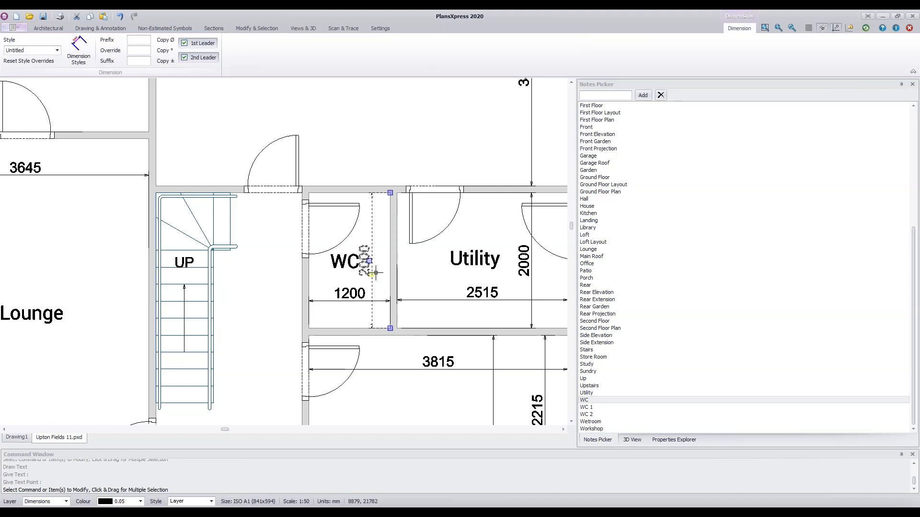
left_click(371, 274)
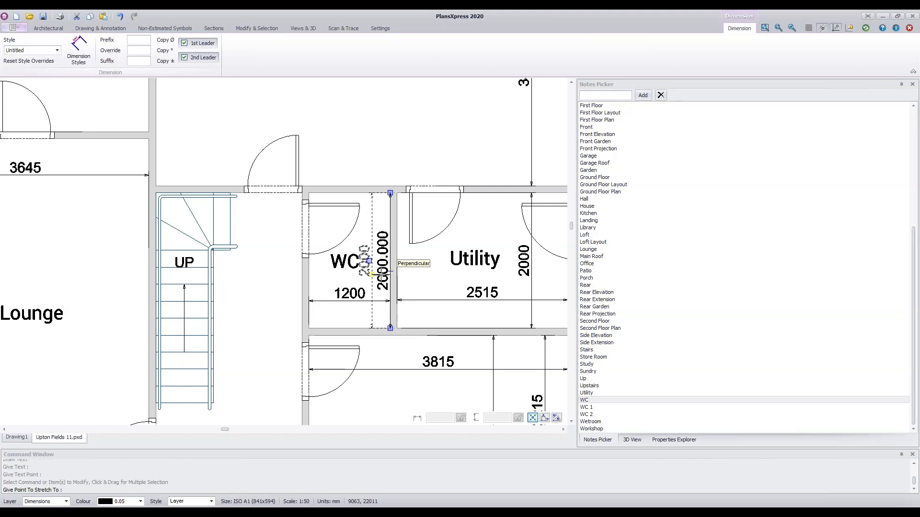
scroll(382, 274, "up", 3)
scroll(382, 275, "up", 3)
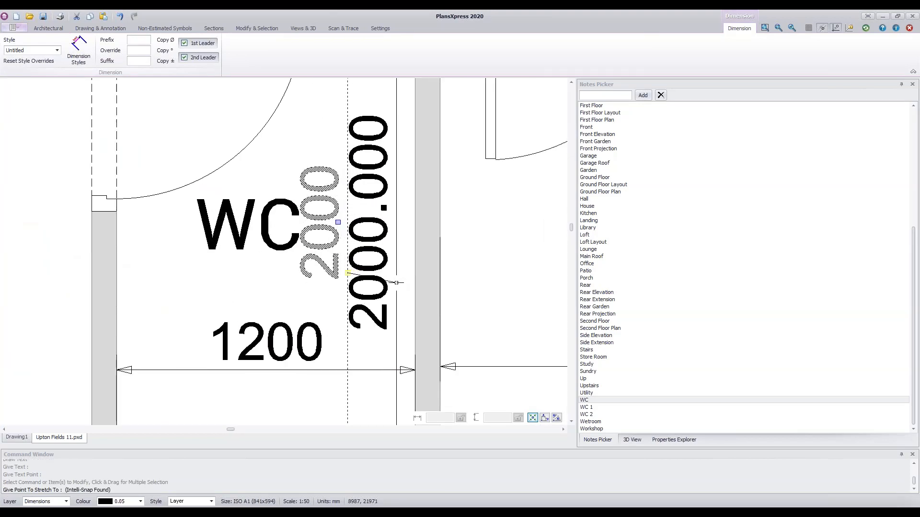
key("Escape")
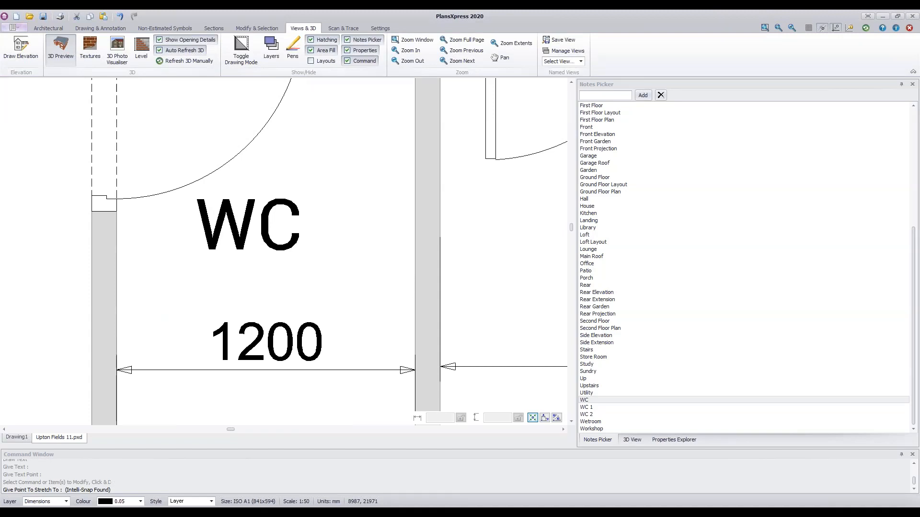
scroll(405, 346, "down", 6)
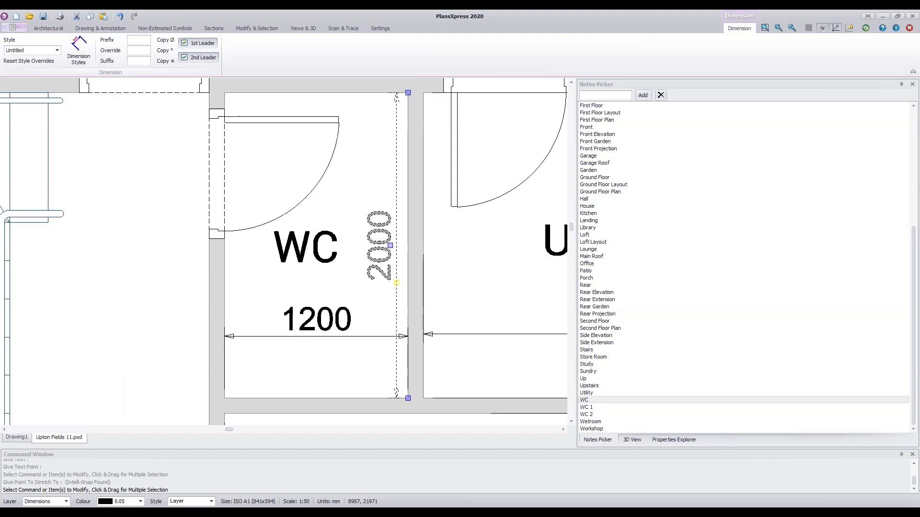
middle_click_drag(407, 351, 387, 309)
key("Escape")
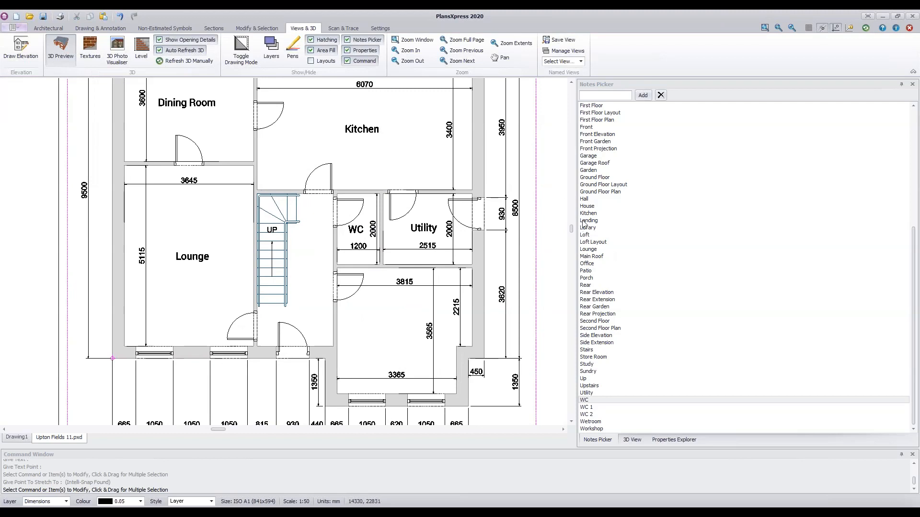
Label the space beside the stairs as Hall and the front room below the WC and utility as Study
left_click(589, 199)
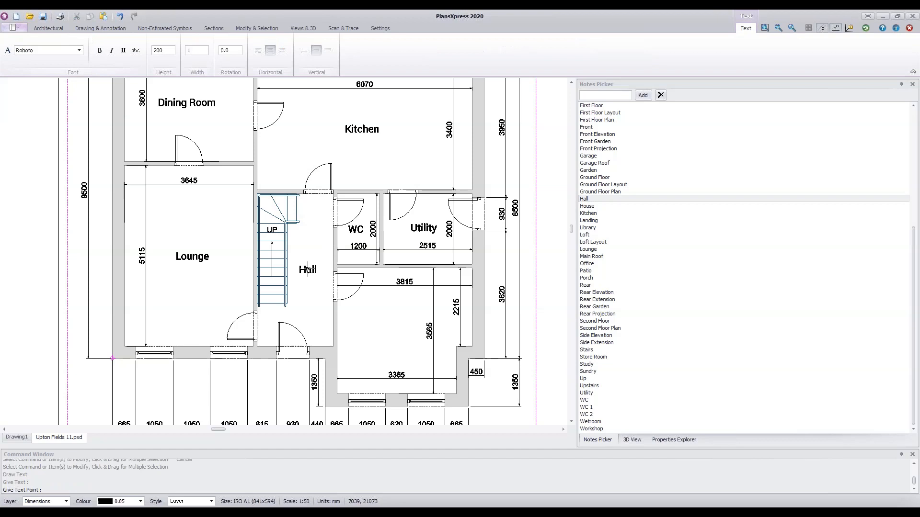
left_click(308, 268)
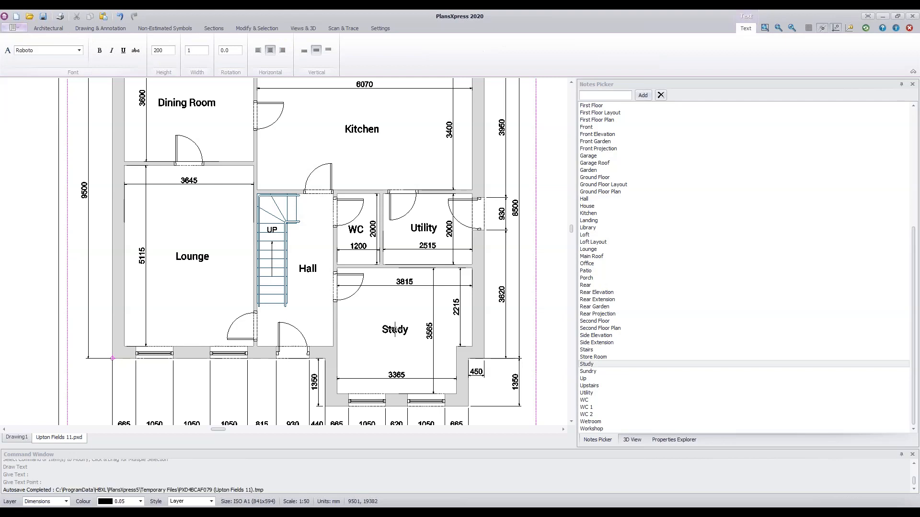
left_click(394, 329)
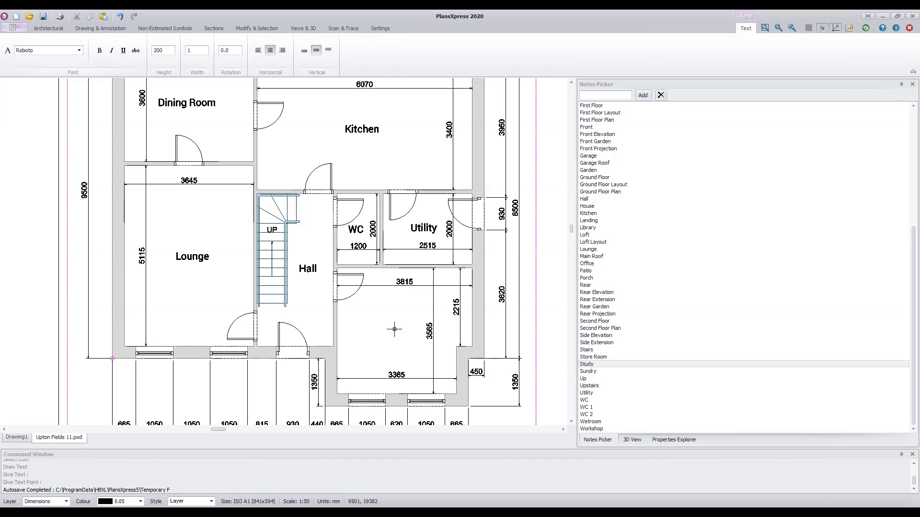
scroll(565, 296, "down", 1)
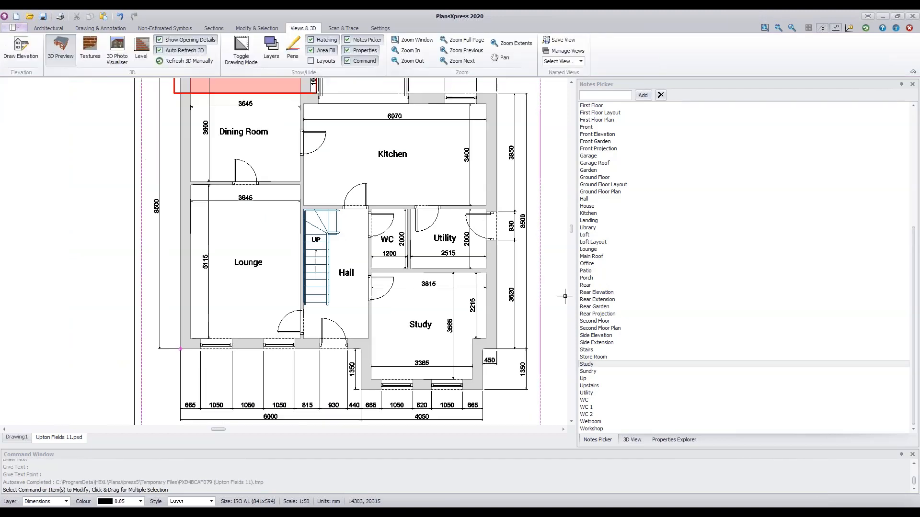
scroll(564, 296, "down", 1)
middle_click_drag(561, 294, 524, 312)
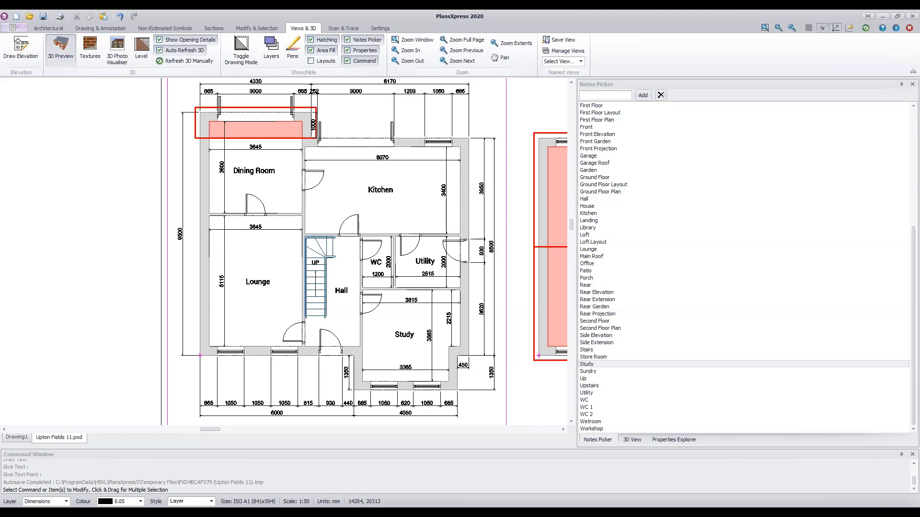
Add a custom Snug entry to the preset notes list and delete it again
left_click(608, 94)
left_click(642, 96)
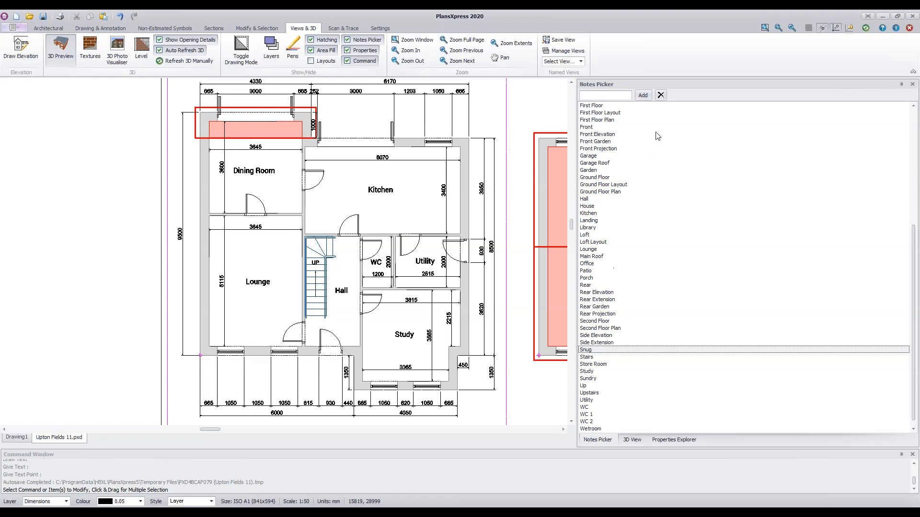
left_click(661, 95)
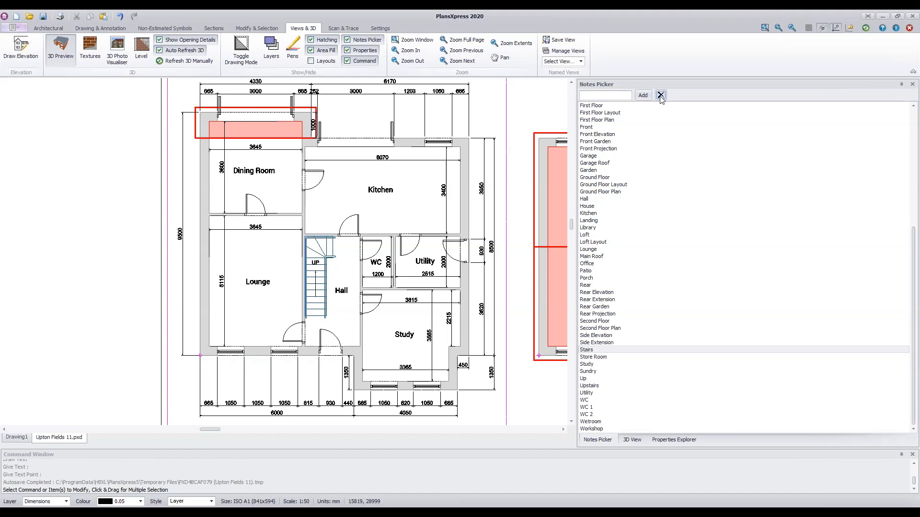
Add a custom note named Snug to the preset notes list
type("Snug")
left_click(642, 98)
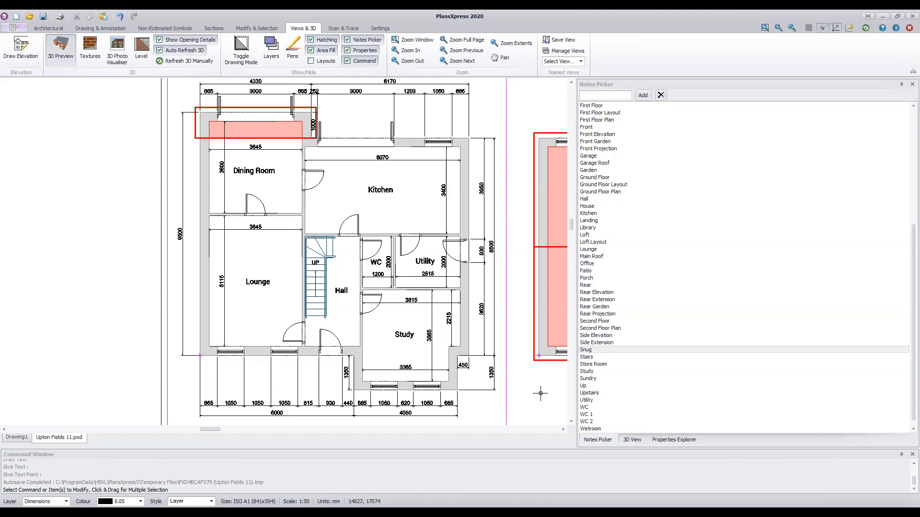
Place the preset Ground Floor Layout title centred below the ground floor plan with a text height of 300
scroll(445, 311, "down", 2)
mouse_move(498, 388)
middle_mouse_down()
mouse_move(441, 353)
mouse_move(373, 342)
middle_mouse_up()
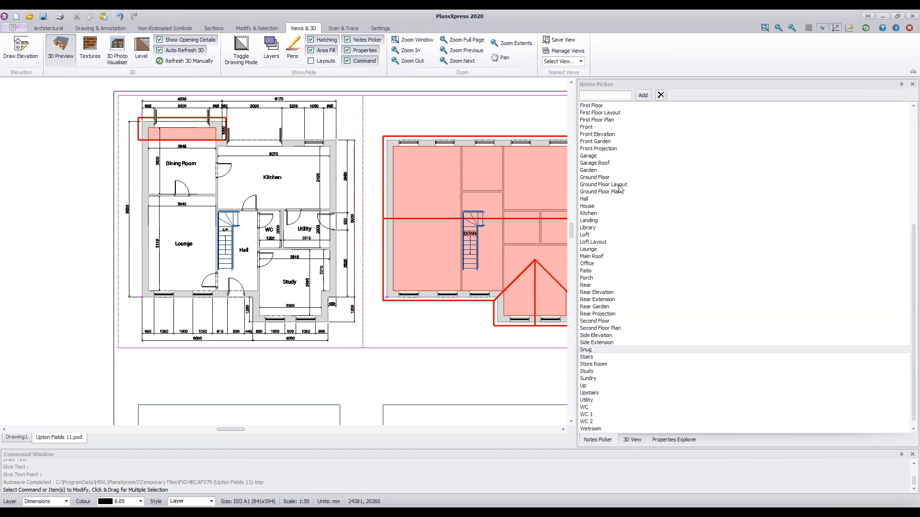
left_click(618, 186)
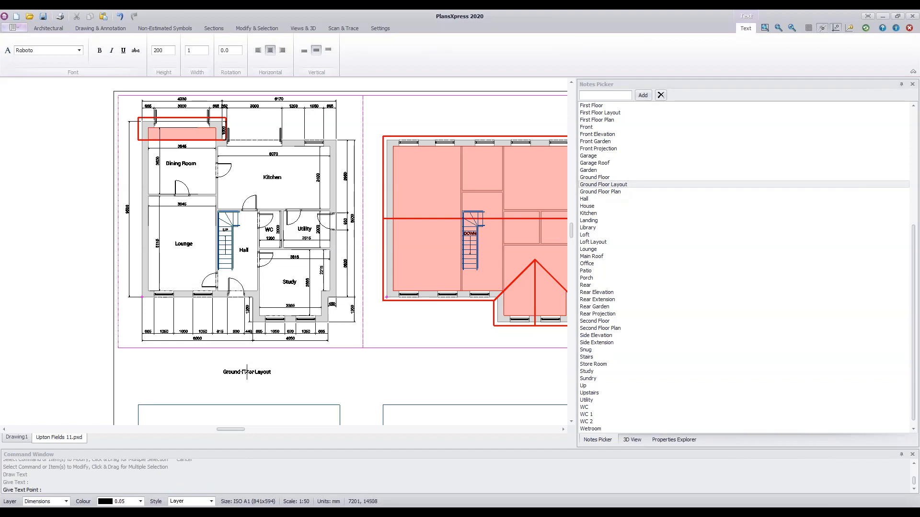
double_click(167, 50)
type("30")
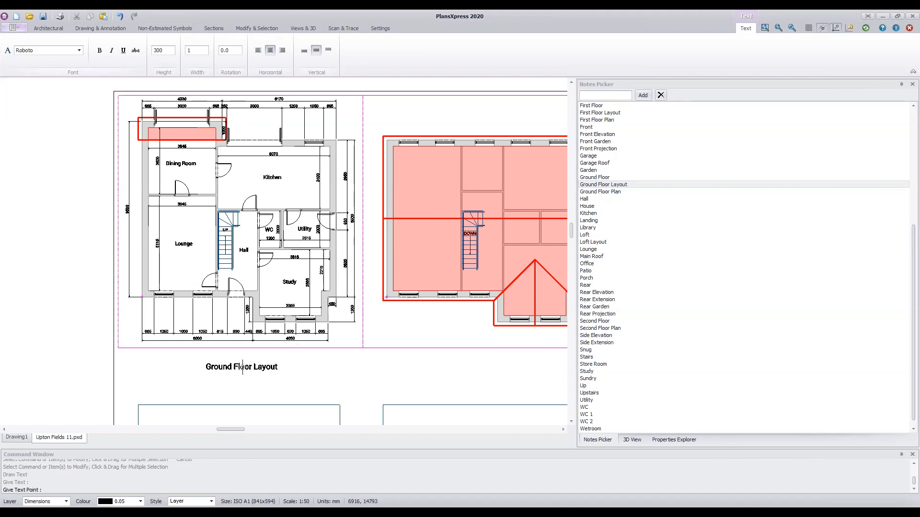
left_click(243, 367)
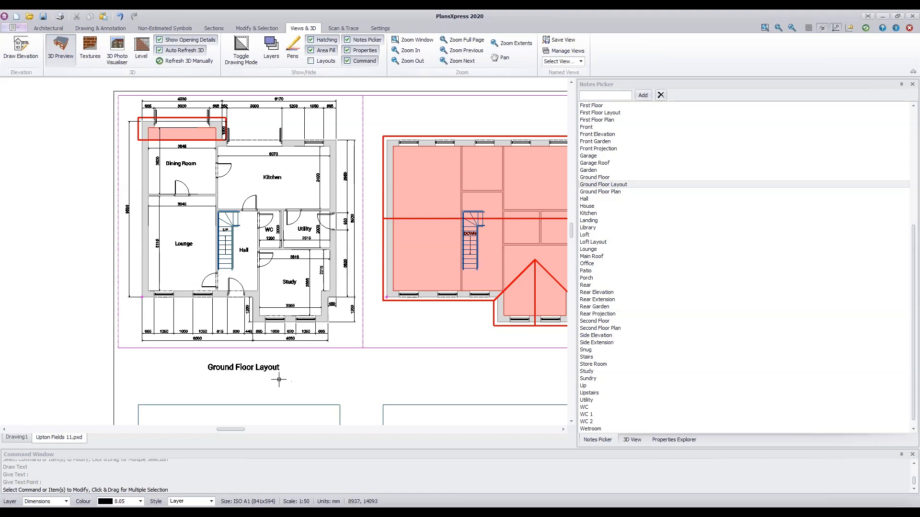
Move the Ground Floor Layout title to the Text layer
left_click(251, 369)
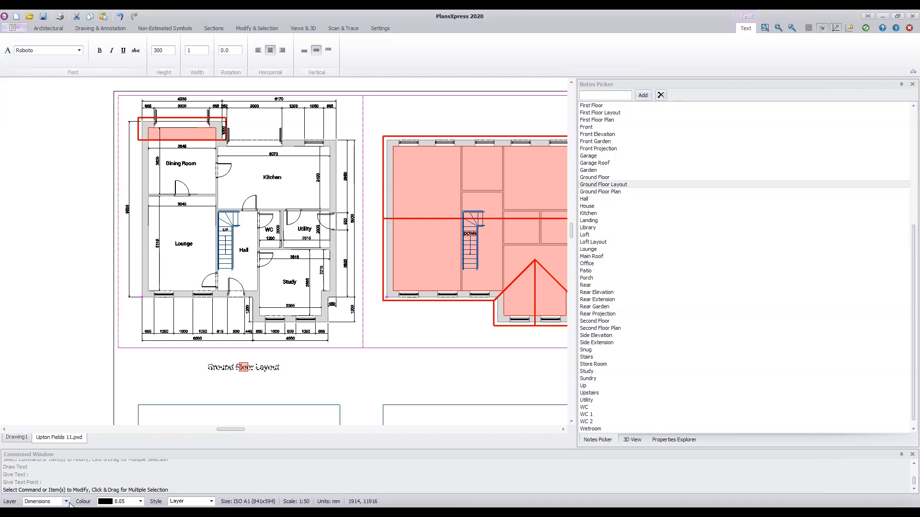
left_click(67, 501)
scroll(111, 475, "down", 15)
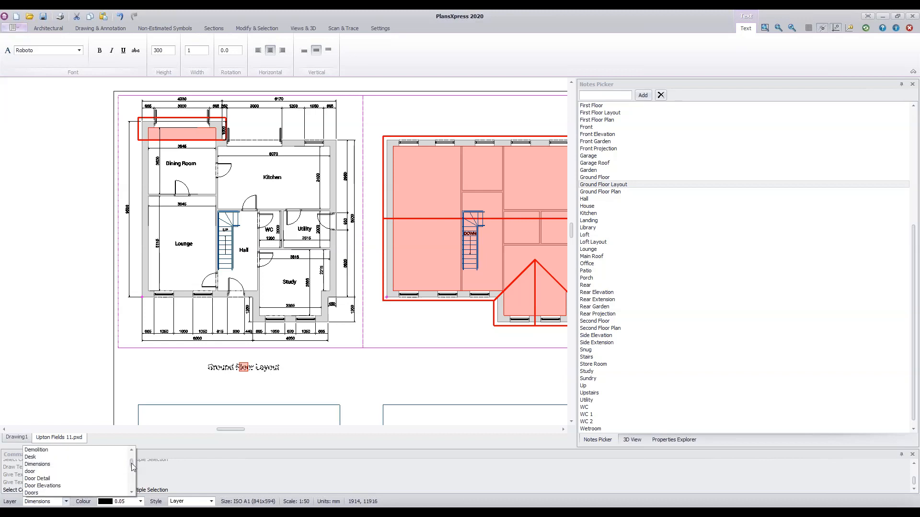
scroll(132, 481, "down", 10)
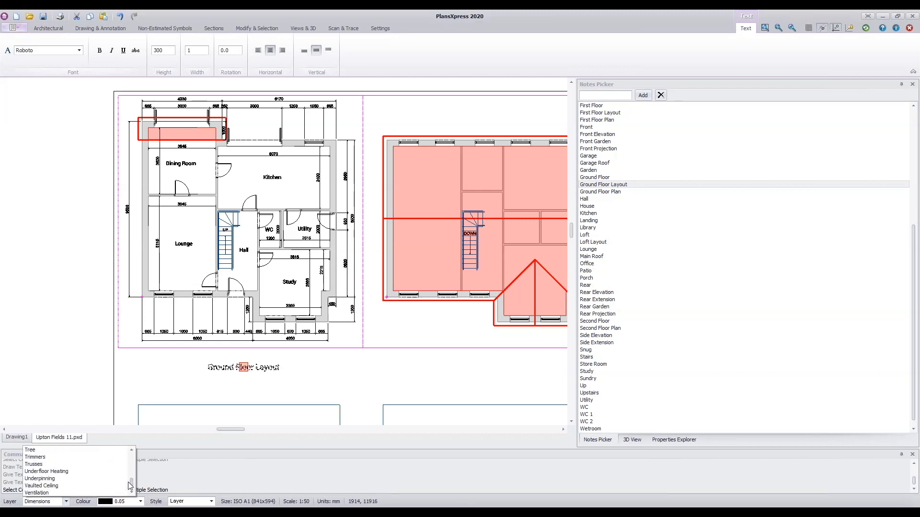
scroll(130, 485, "up", 2)
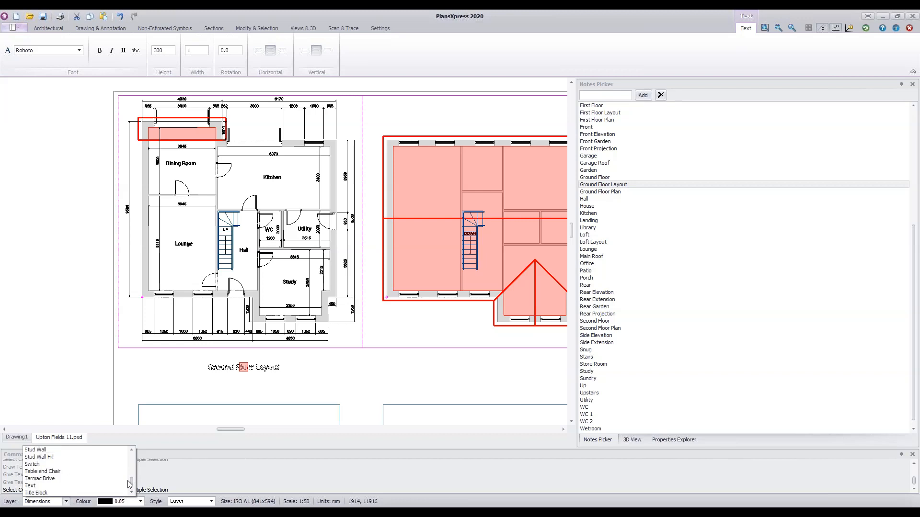
left_click(33, 487)
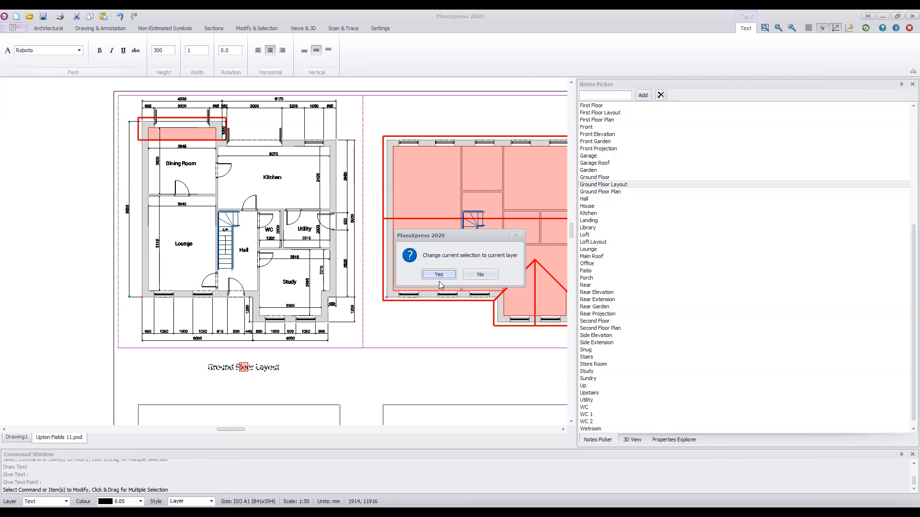
left_click(439, 274)
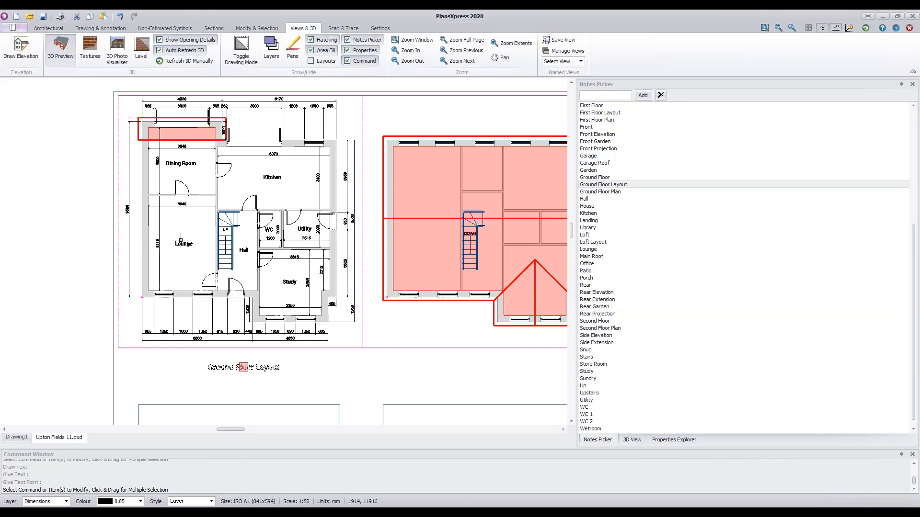
key("Escape")
Move the Lounge, Dining Room, Kitchen, Utility, WC, Hall and Study labels together to the Text layer
left_click(187, 243)
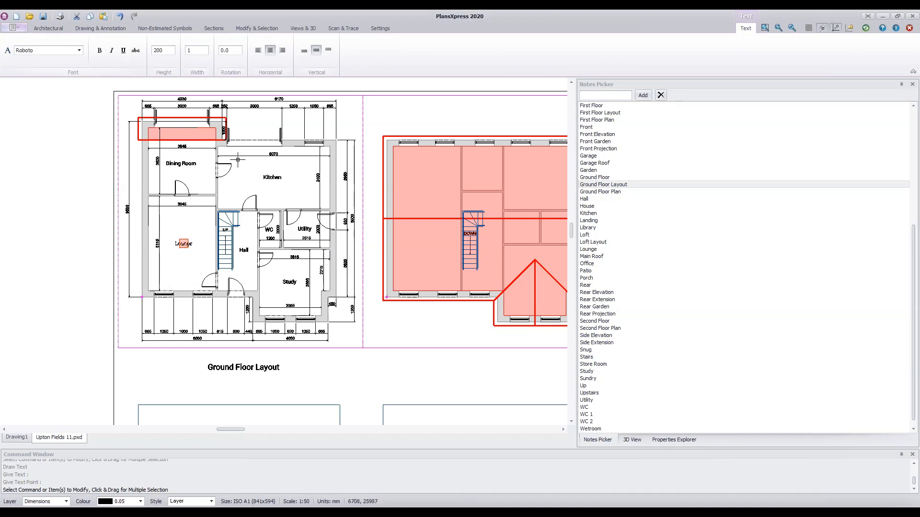
left_click(184, 164)
left_click(272, 178)
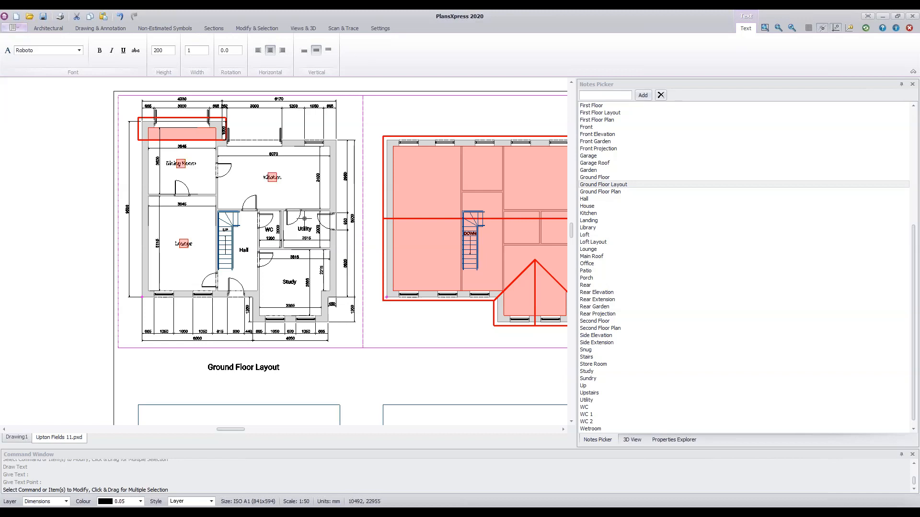
left_click(304, 229)
left_click(269, 231)
scroll(262, 237, "up", 5)
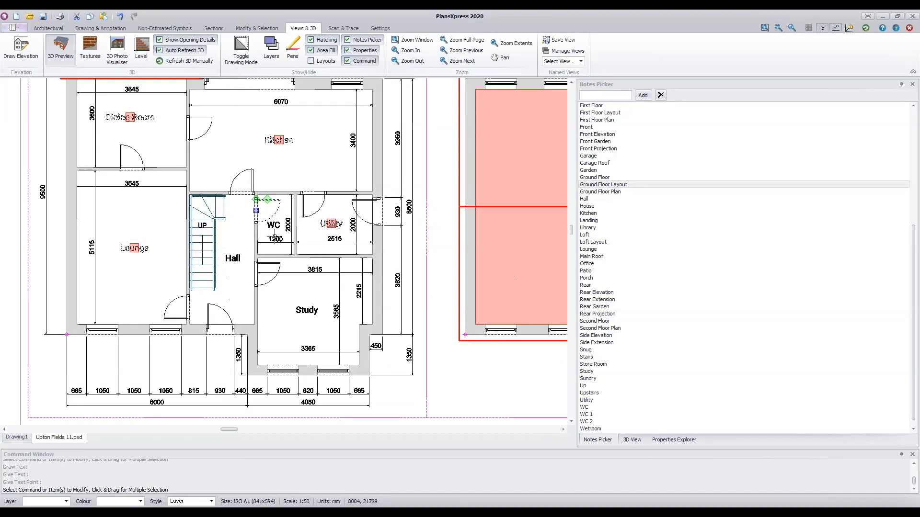
left_click(274, 172)
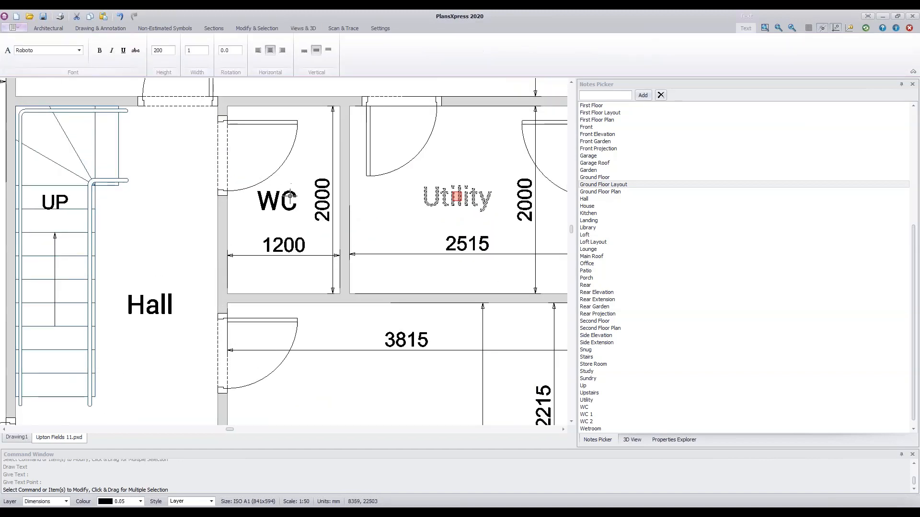
left_click(274, 206)
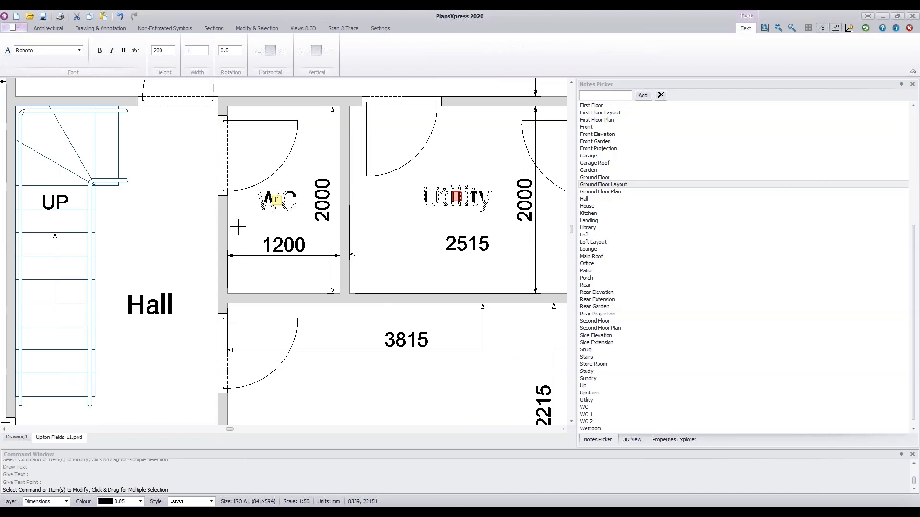
left_click(163, 302)
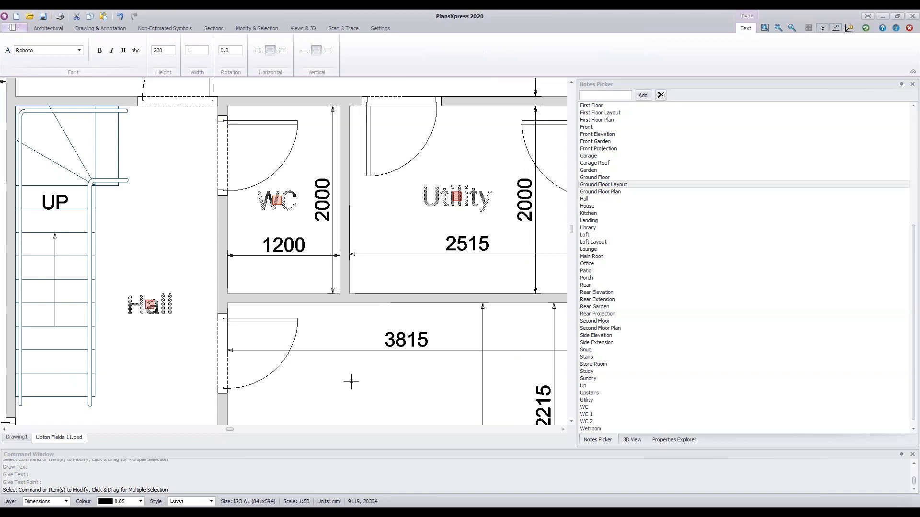
middle_click_drag(404, 382, 333, 197)
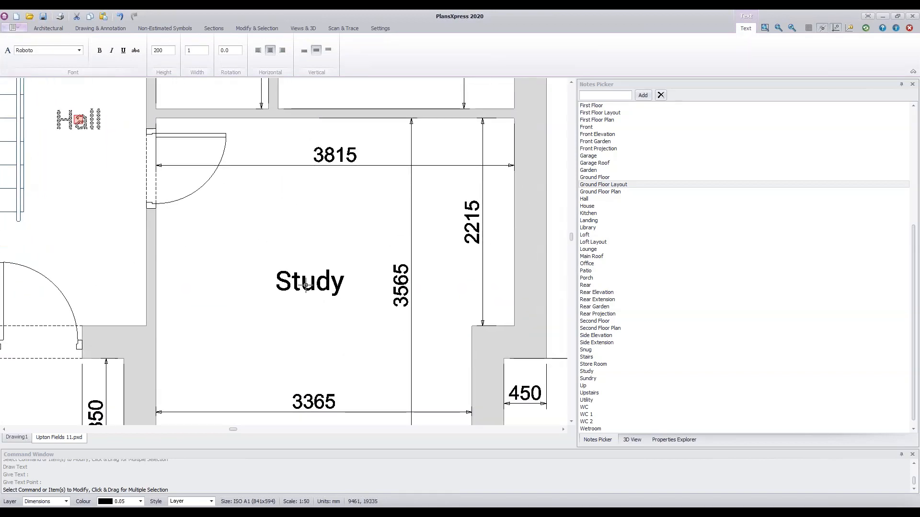
left_click(305, 286)
left_click(67, 502)
left_click_drag(132, 468, 134, 484)
left_click(38, 457)
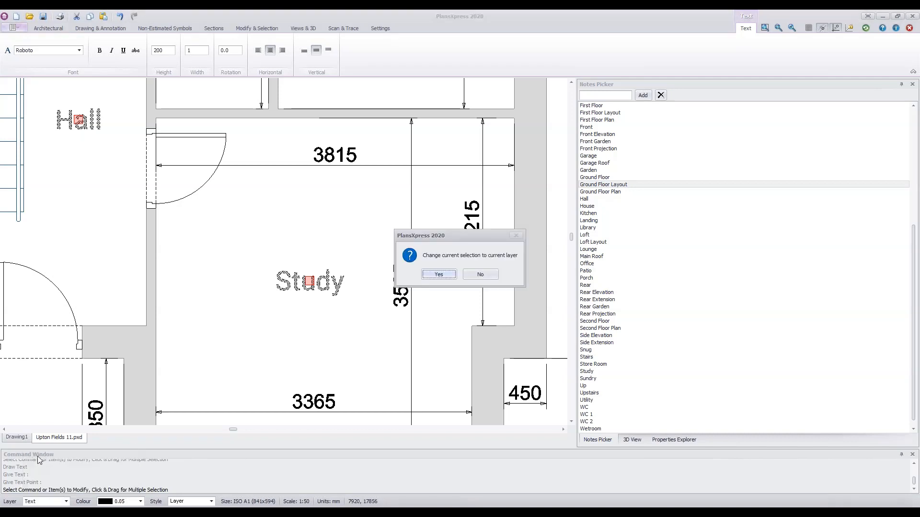
left_click(448, 275)
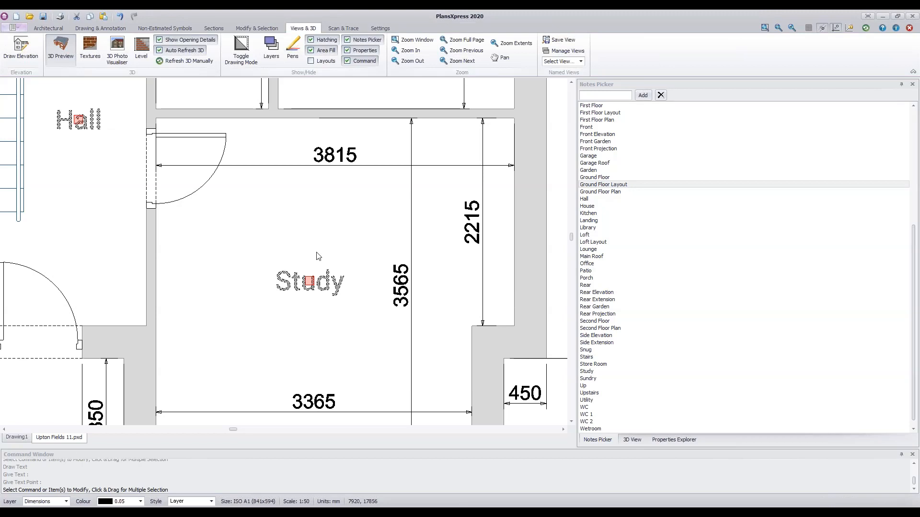
key("Escape")
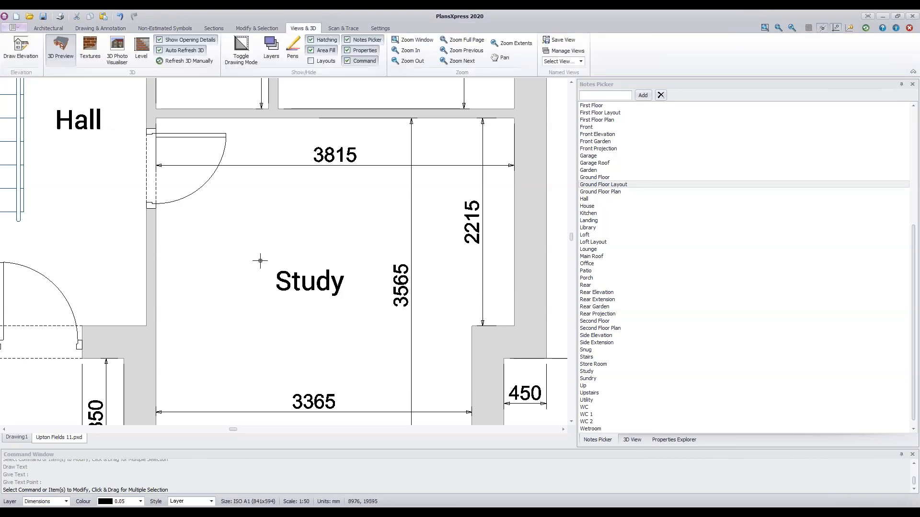
scroll(259, 263, "down", 3)
scroll(259, 261, "down", 3)
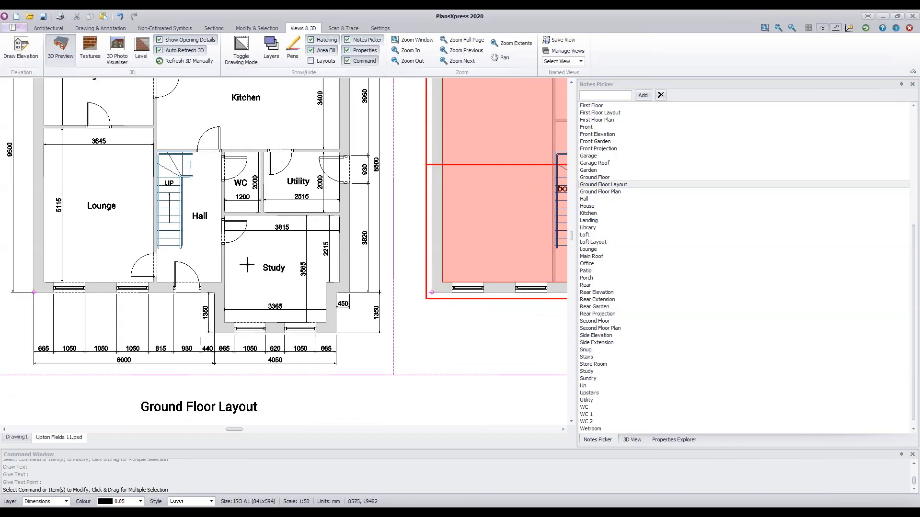
Make Text the current drawing layer so that new notes are created on it
scroll(438, 383, "down", 1)
middle_click_drag(438, 383, 360, 384)
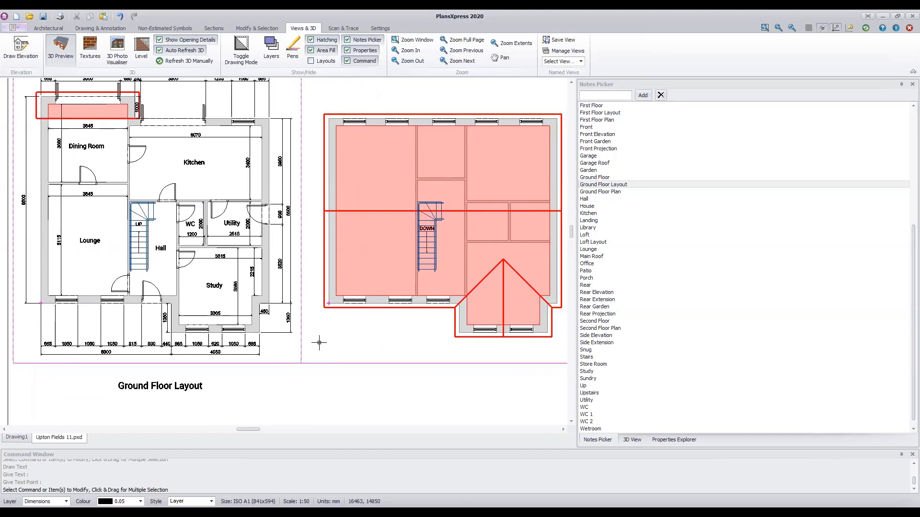
left_click(66, 502)
scroll(133, 475, "down", 5)
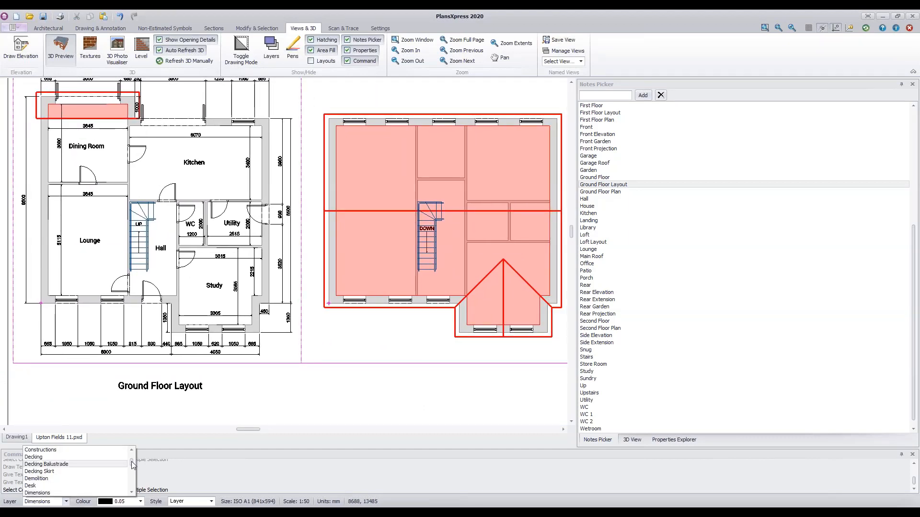
scroll(132, 477, "down", 10)
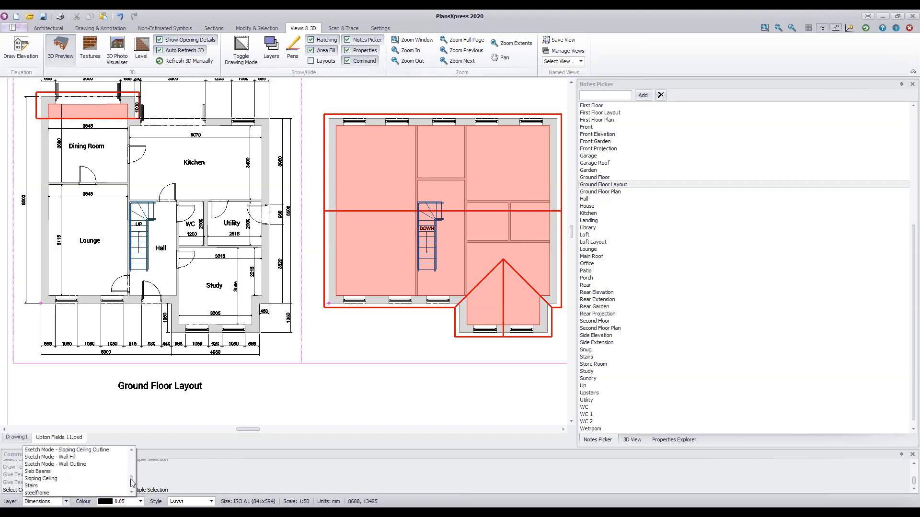
left_click(29, 486)
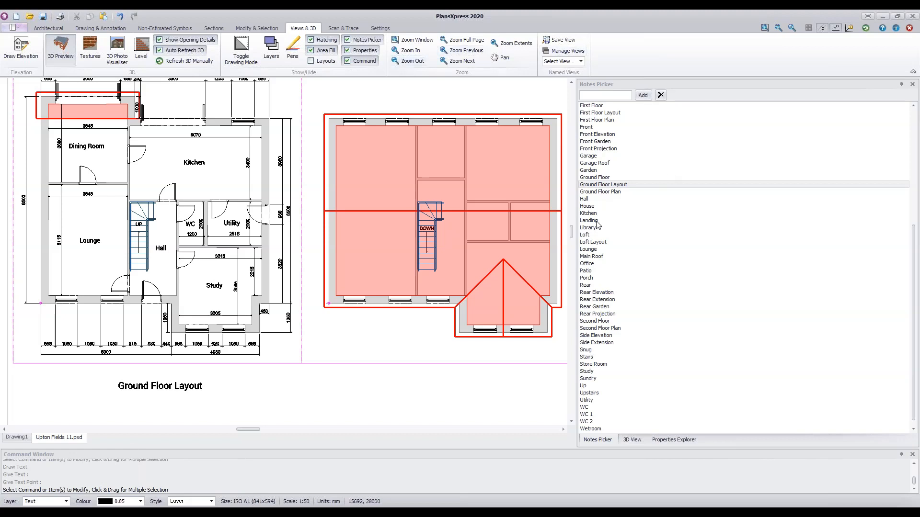
Place the preset First Floor Layout title centred below the first floor plan with a text height of 300
left_click(616, 114)
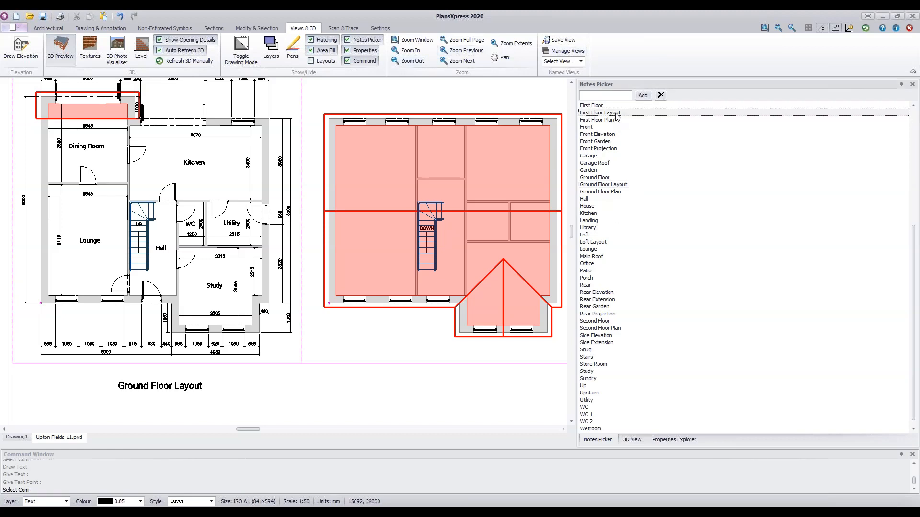
left_click(617, 115)
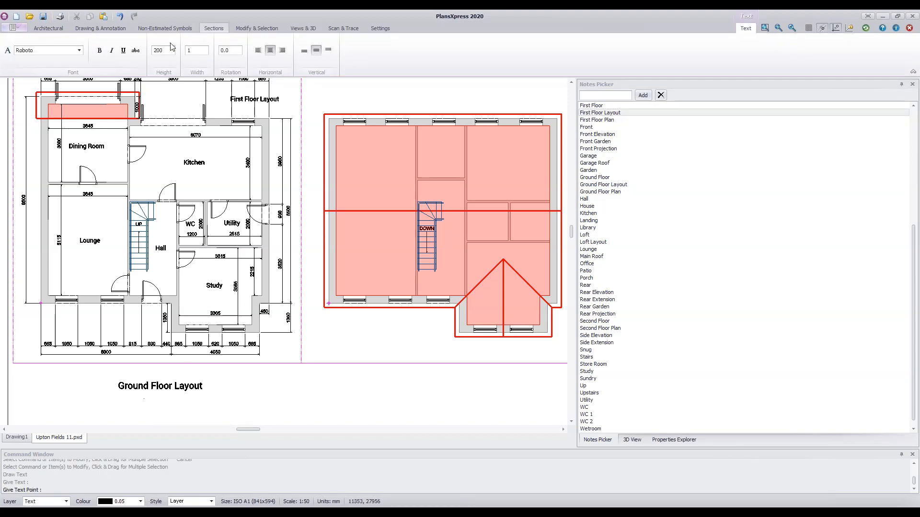
left_click_drag(168, 51, 152, 50)
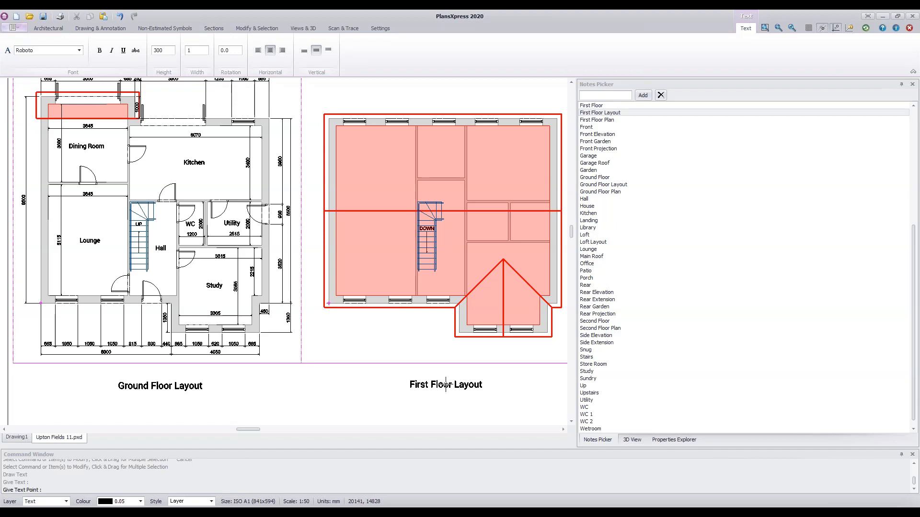
key("Escape")
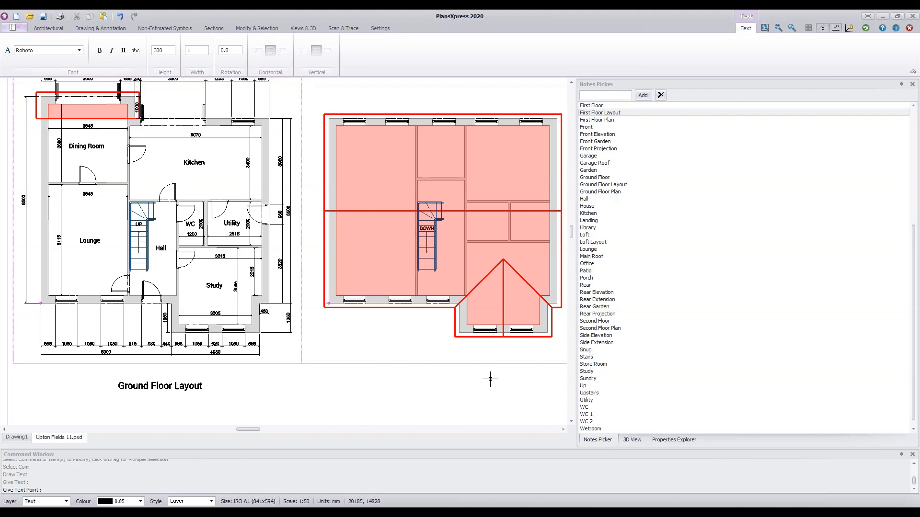
Title the four elevations with the preset notes Front Elevation, Rear Elevation and Side Elevation (twice), each centred below its drawing
scroll(517, 392, "down", 3)
mouse_move(508, 403)
middle_mouse_down()
mouse_move(365, 278)
mouse_move(369, 271)
middle_mouse_up()
middle_click_drag(478, 257, 429, 257)
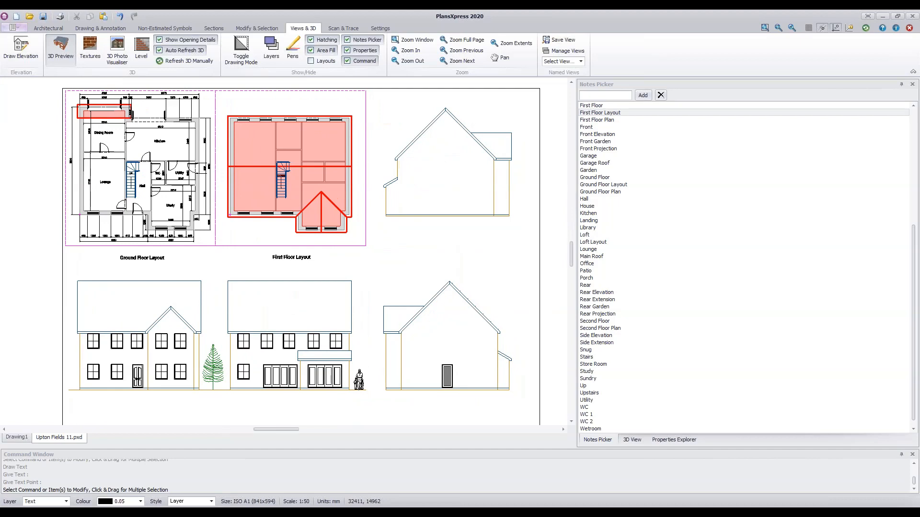
left_click(607, 336)
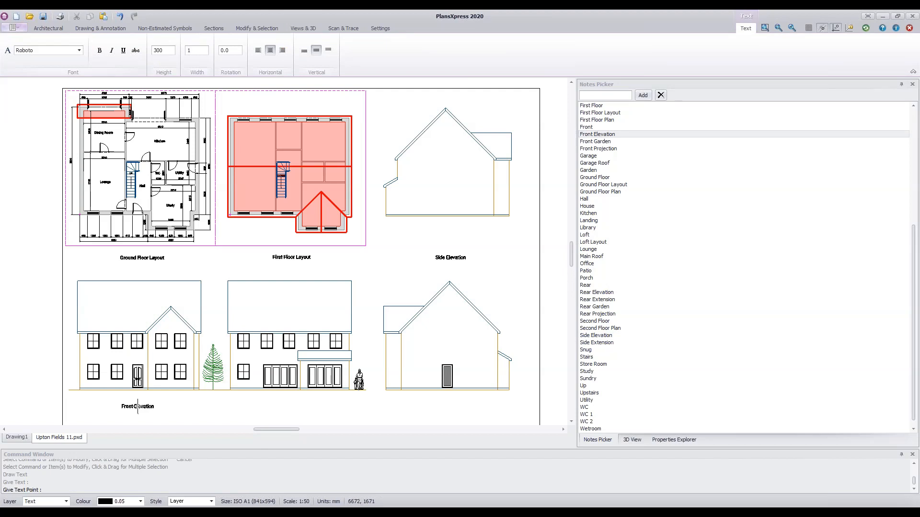
left_click(608, 292)
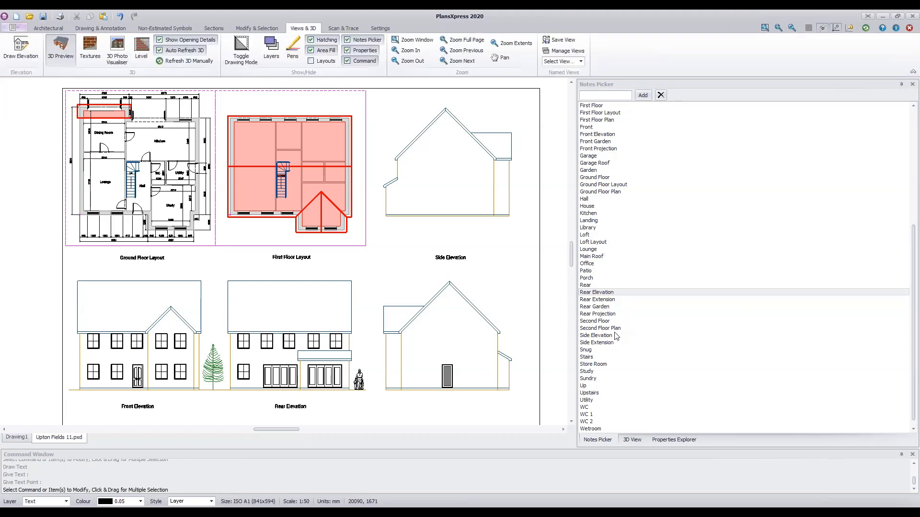
left_click(612, 337)
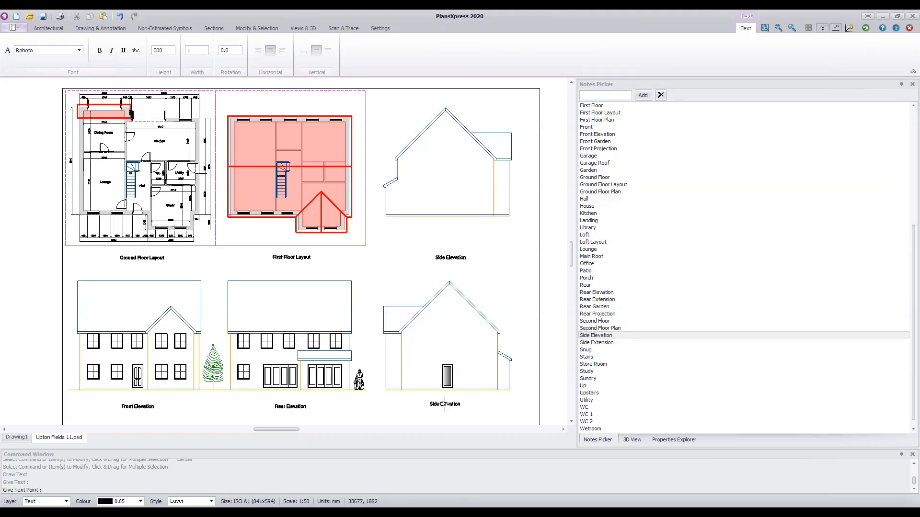
left_click(445, 403)
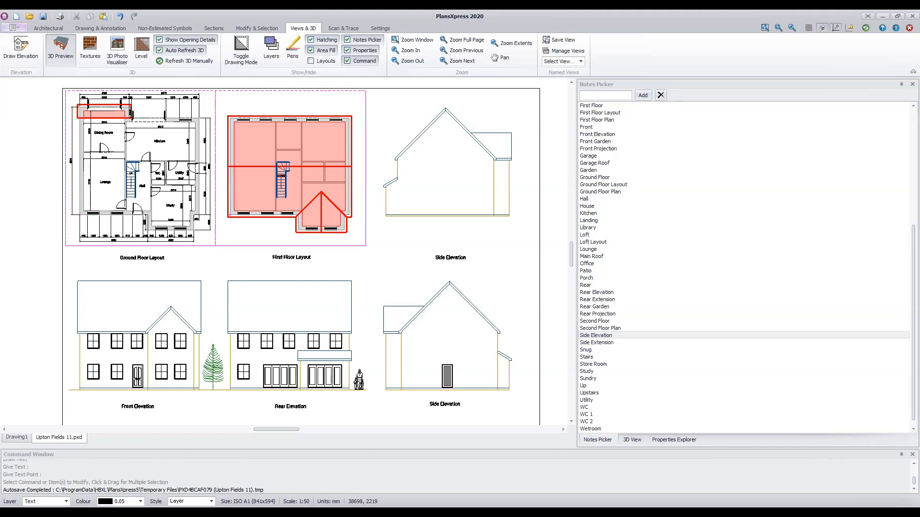
Inspect the 3D model of the house from the rear, side, above and front
left_click(632, 440)
mouse_move(659, 366)
left_mouse_down()
mouse_move(796, 366)
mouse_move(669, 359)
mouse_move(803, 356)
mouse_move(649, 360)
left_mouse_up()
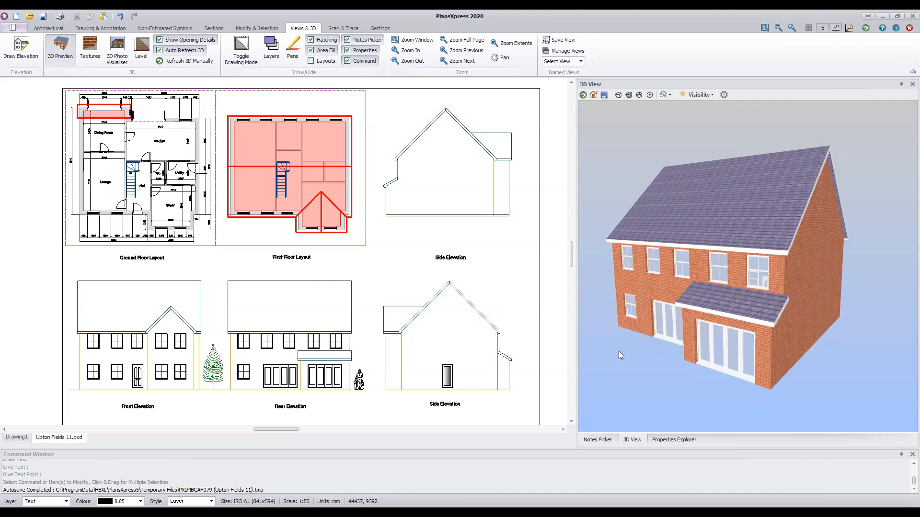
left_click_drag(623, 352, 679, 356)
left_click_drag(709, 356, 820, 353)
left_click_drag(648, 353, 751, 352)
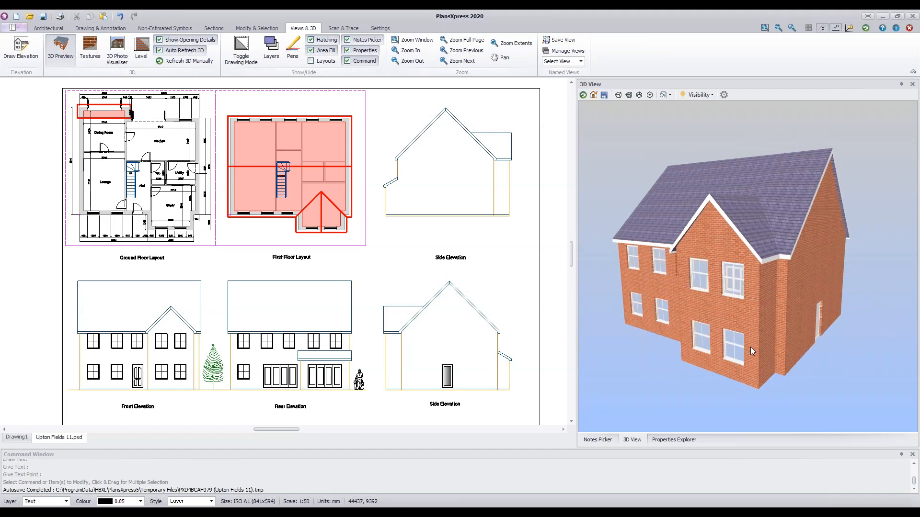
left_click_drag(726, 220, 723, 337)
left_click_drag(723, 300, 746, 186)
left_click_drag(704, 359, 697, 390)
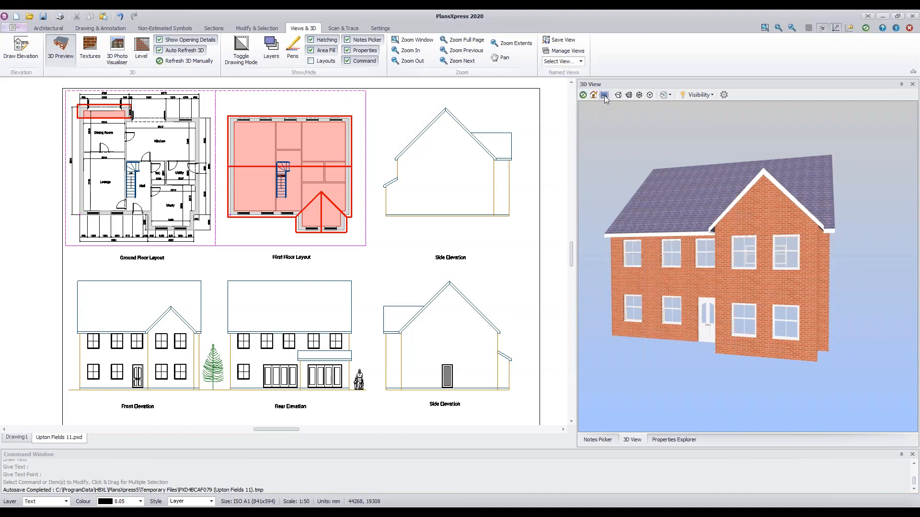
Hide the roofs and ceilings in the 3D model and look down into the first floor rooms
left_click(713, 95)
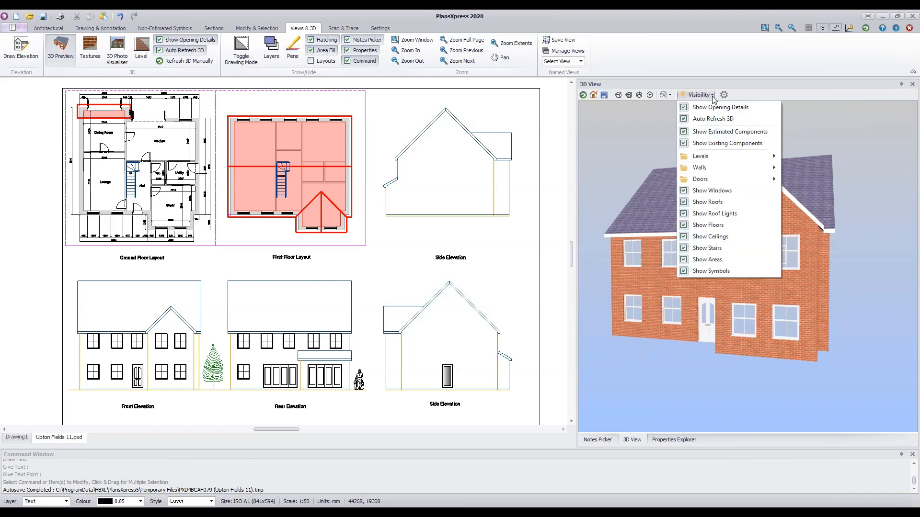
left_click(683, 204)
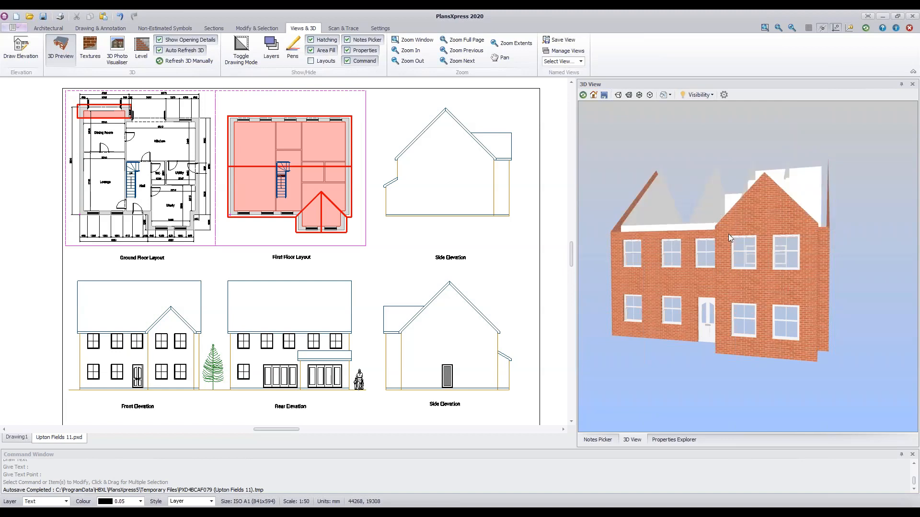
left_click_drag(728, 277, 717, 325)
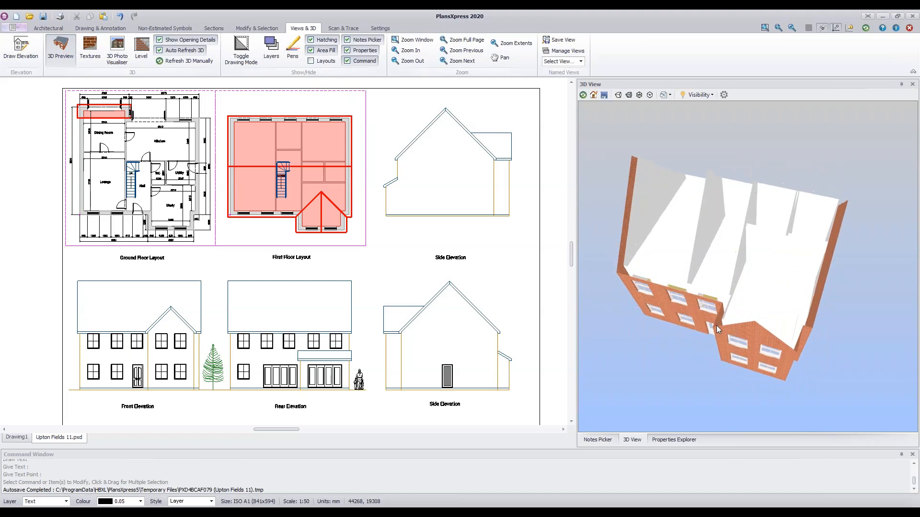
left_click(711, 95)
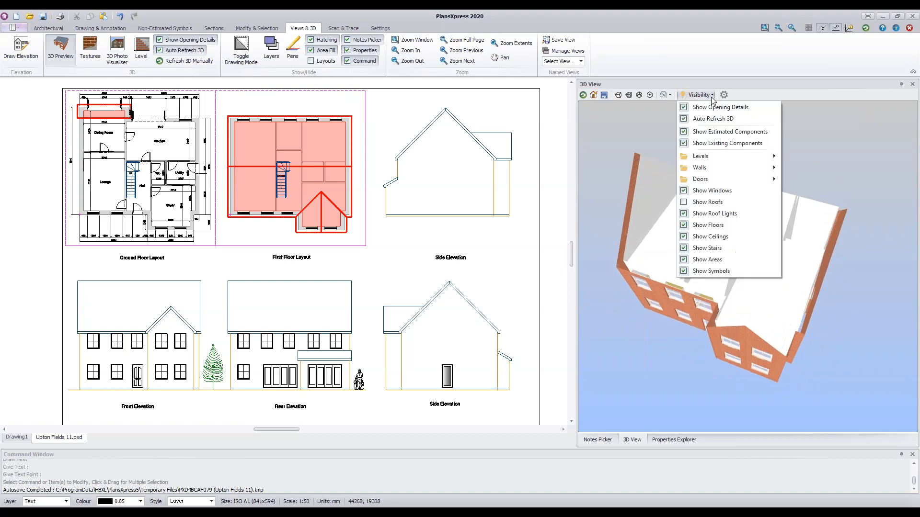
left_click(684, 236)
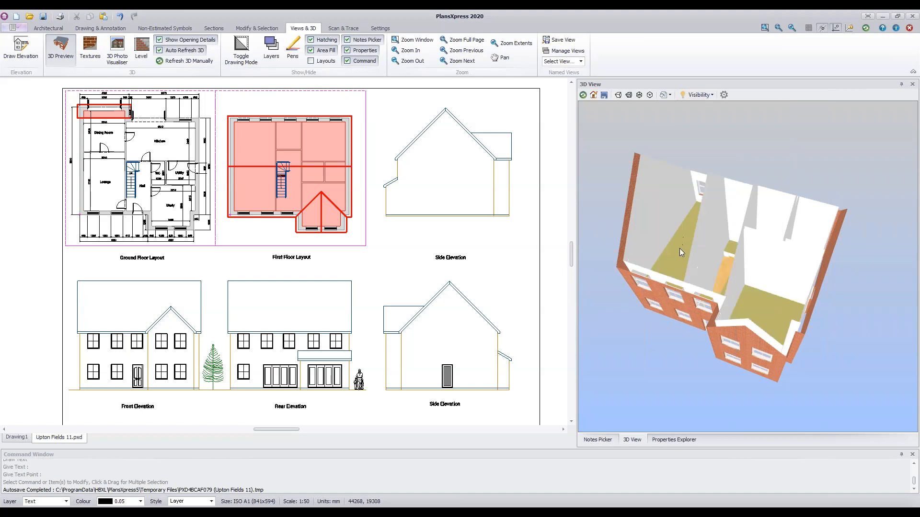
left_click_drag(680, 264, 683, 337)
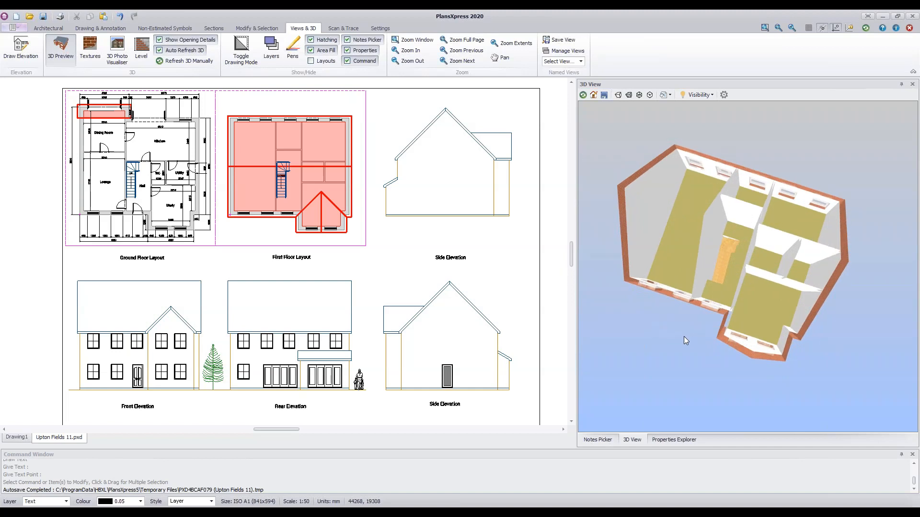
Hide Level 2 in the 3D model and look down into the ground floor rooms
left_click(712, 96)
mouse_move(690, 163)
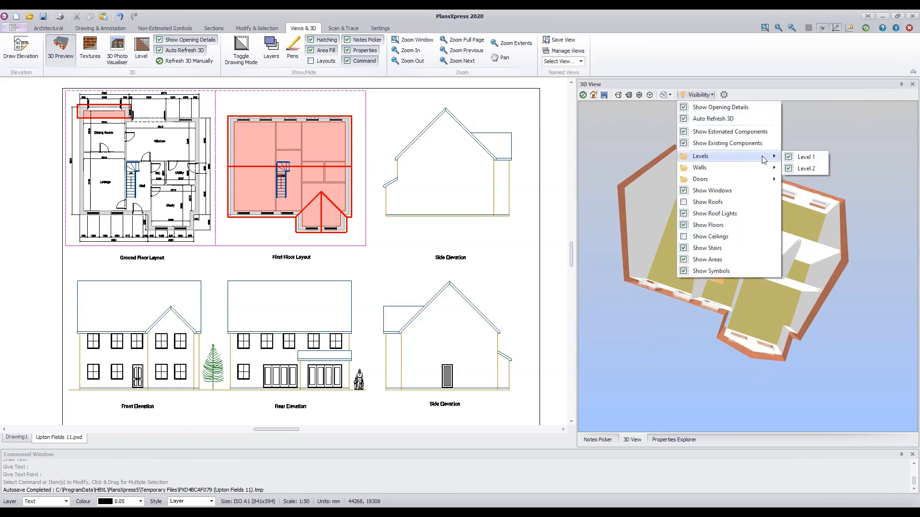
left_click(788, 169)
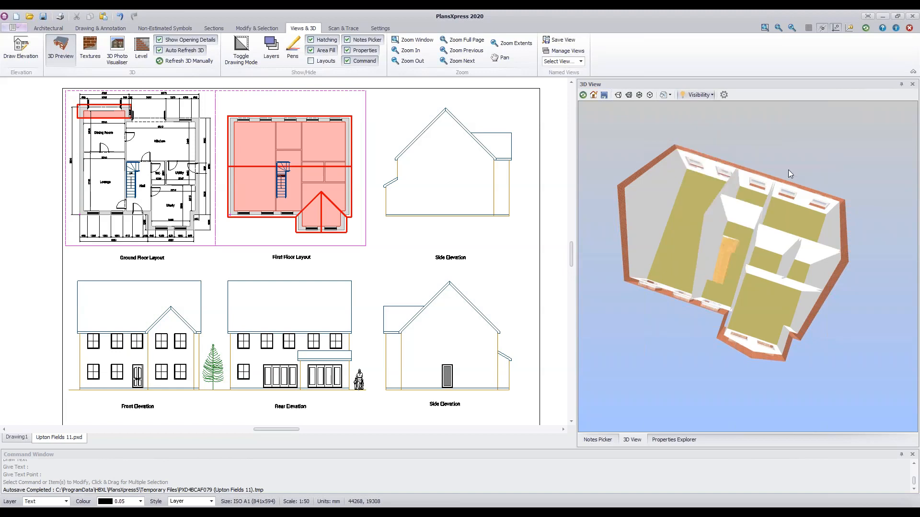
left_click_drag(659, 295, 722, 311)
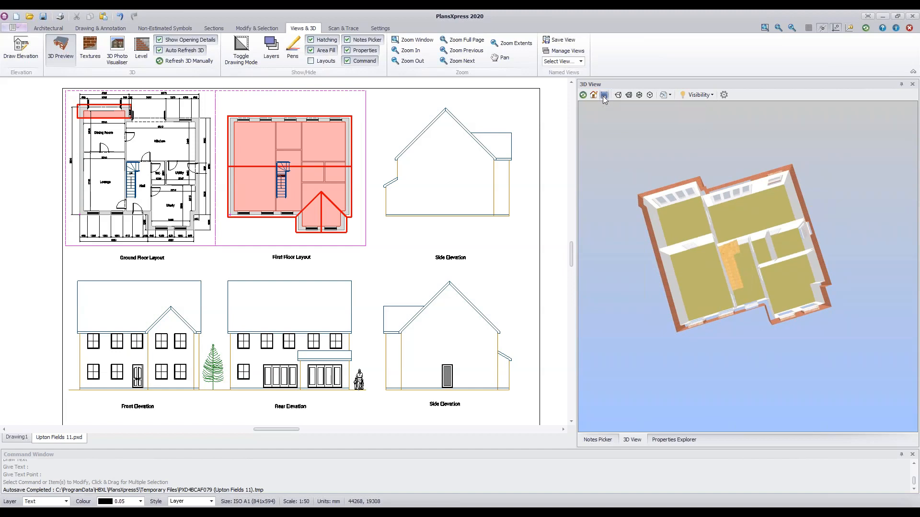
Show Level 2, the roofs and the ceilings again in the 3D model and return to a front view
left_click(706, 94)
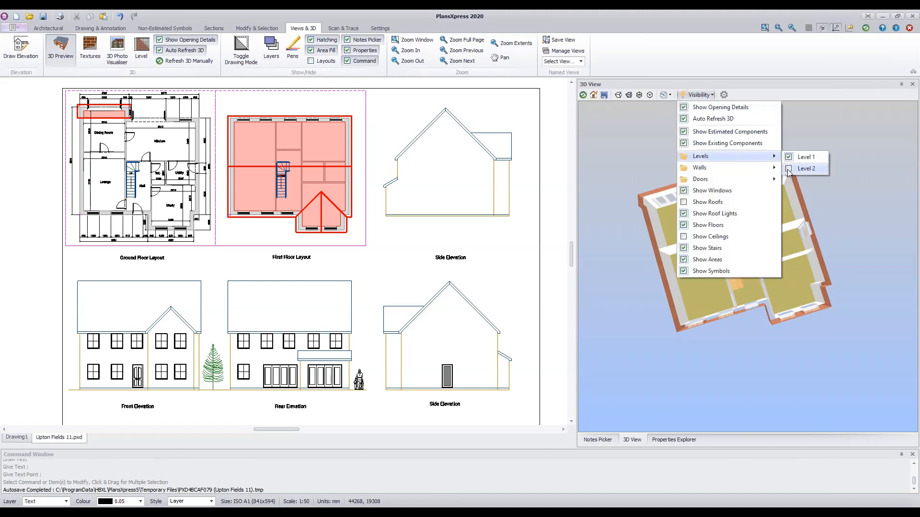
left_click(786, 170)
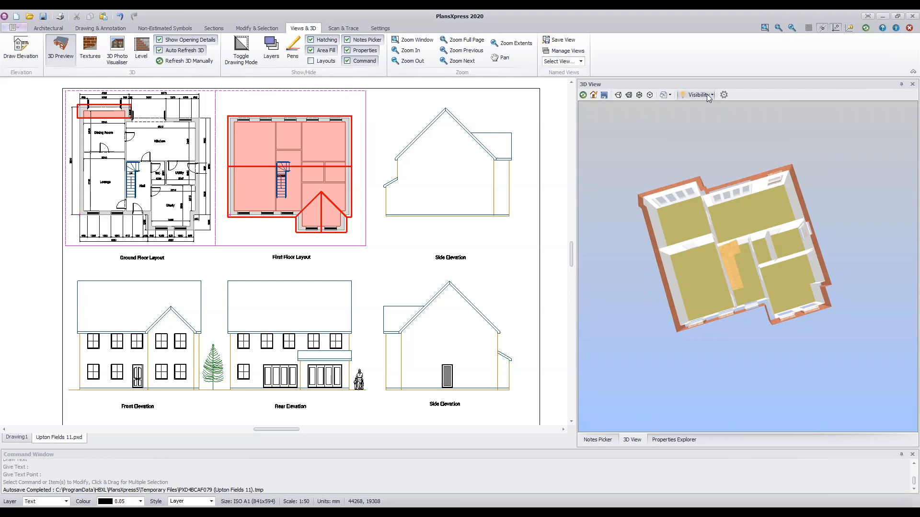
left_click(708, 95)
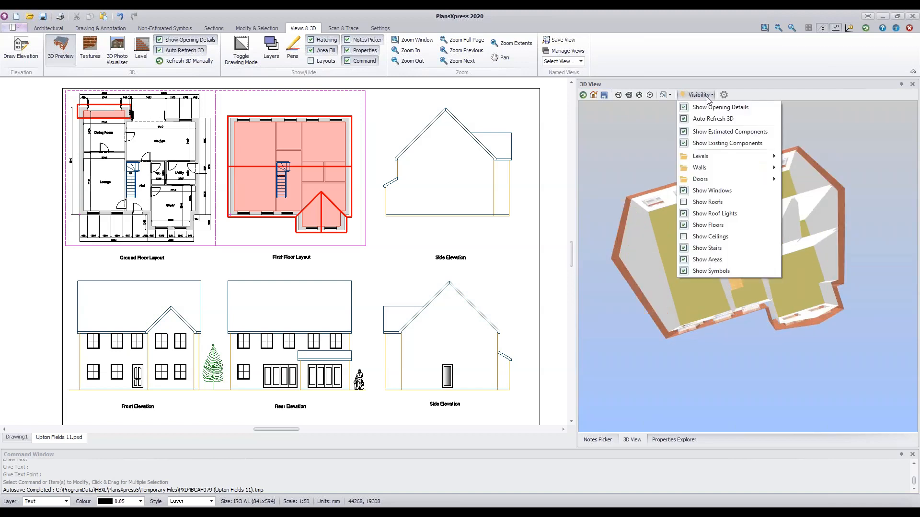
mouse_move(717, 158)
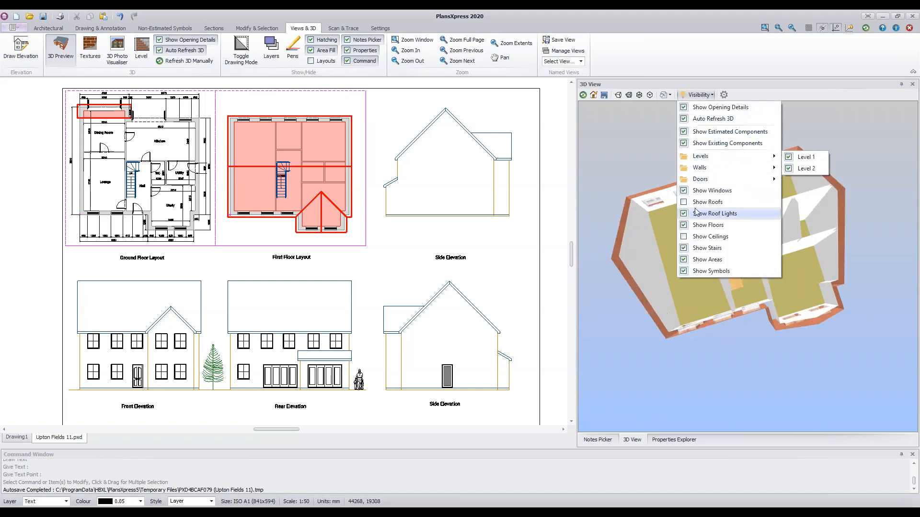
left_click(707, 201)
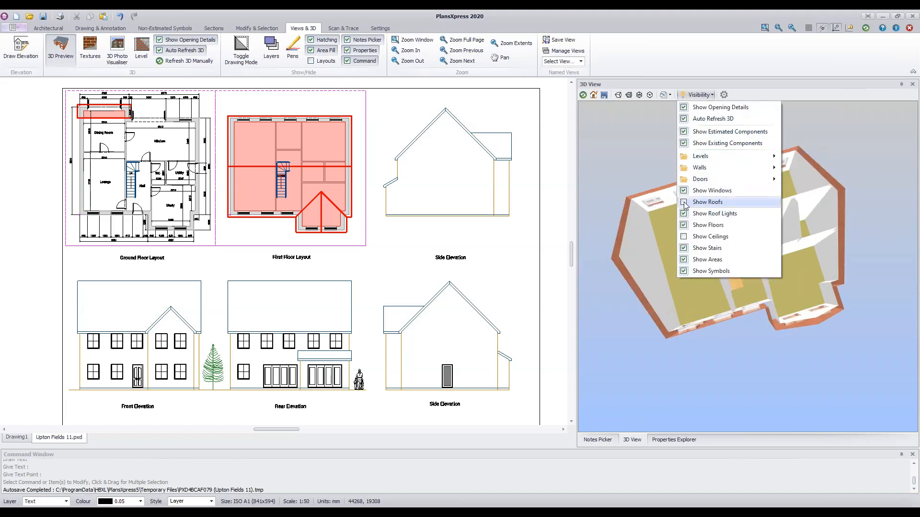
left_click(693, 95)
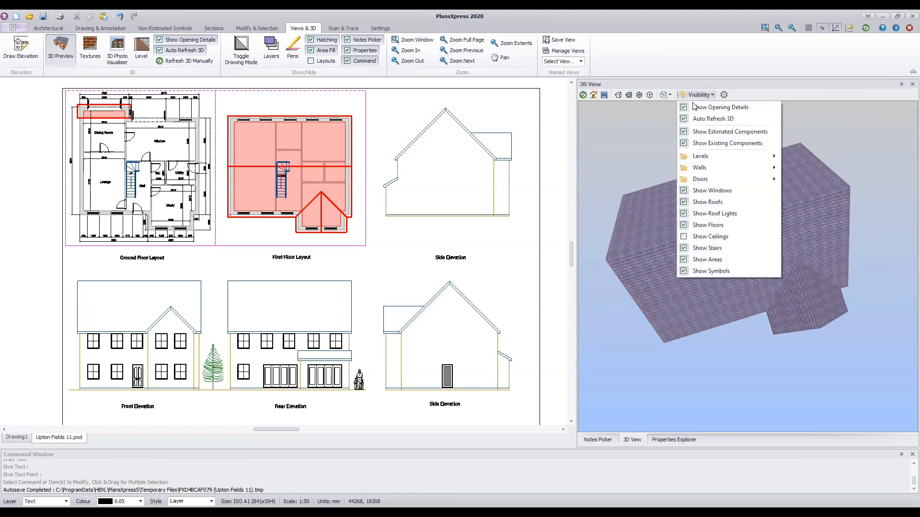
left_click(684, 237)
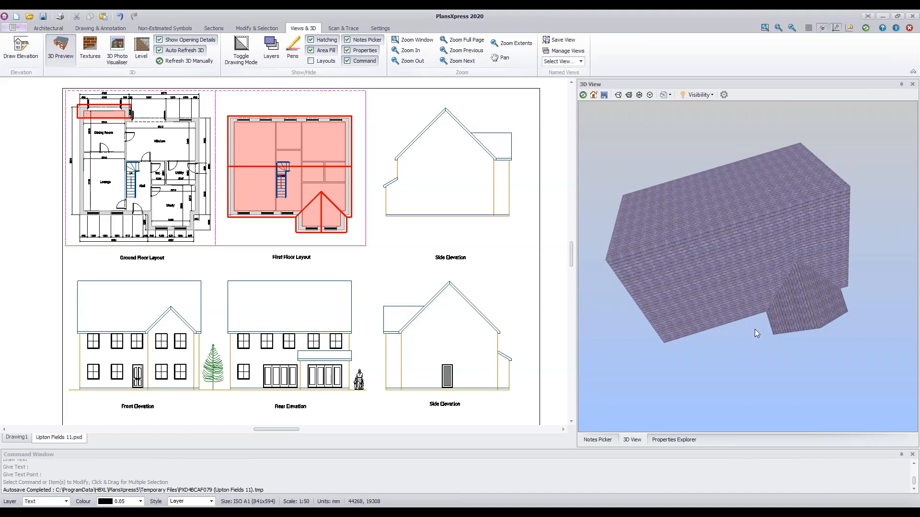
left_click_drag(790, 353, 821, 231)
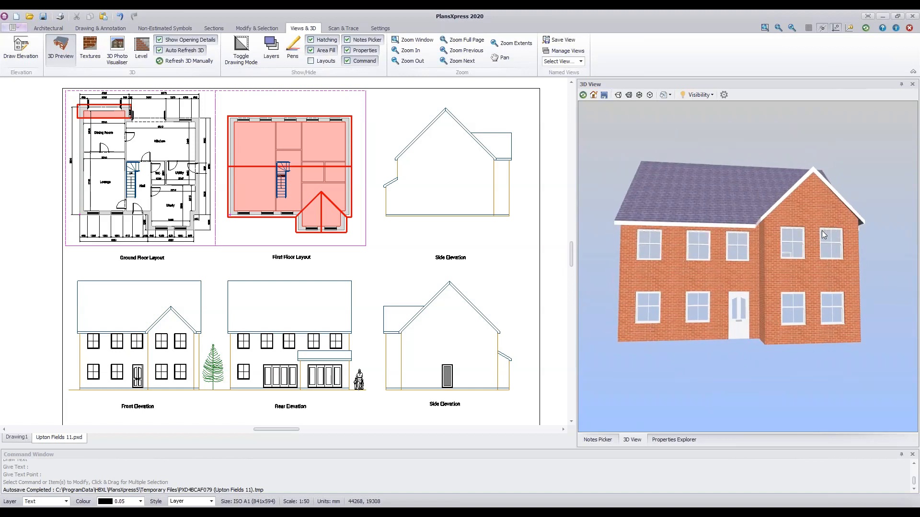
Switch the 3D model to plain colour shading without textures and back to the textured display
left_click(618, 95)
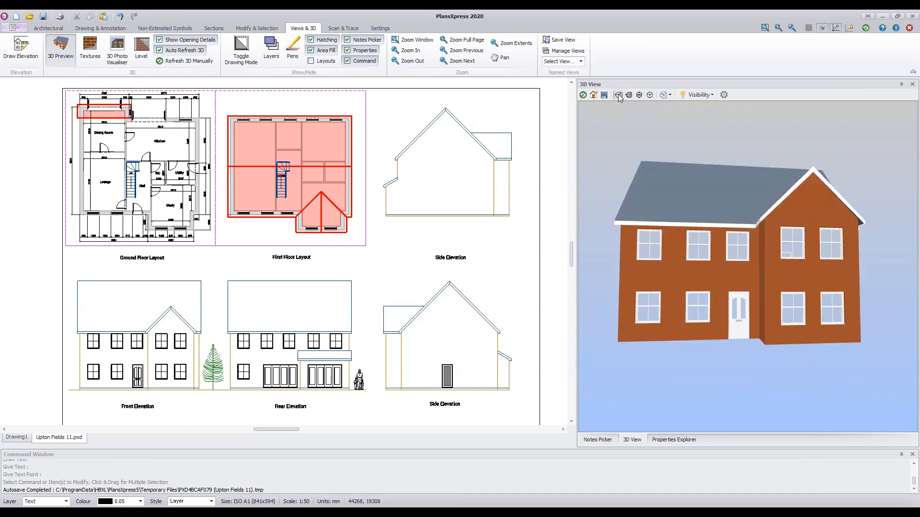
left_click(628, 95)
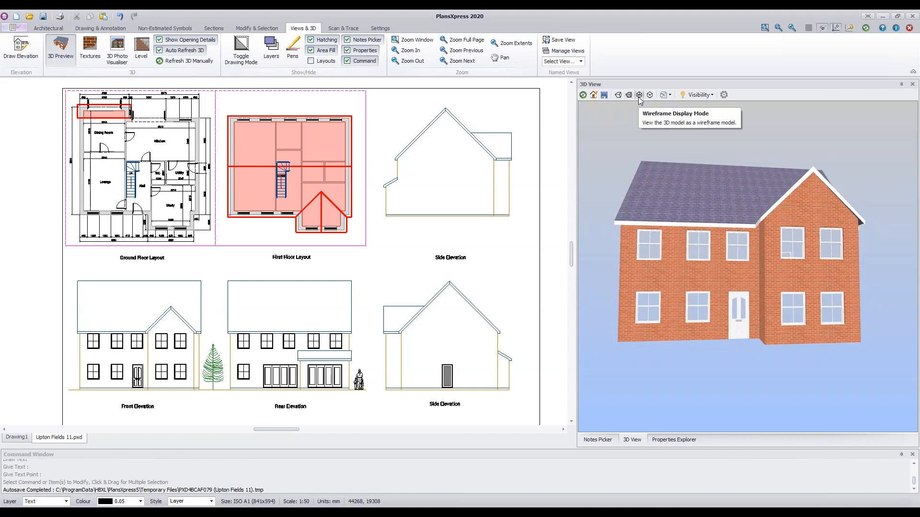
View the 3D model in wireframe and transparent display modes, and inspect the textured model from the front gable corner
left_click(638, 95)
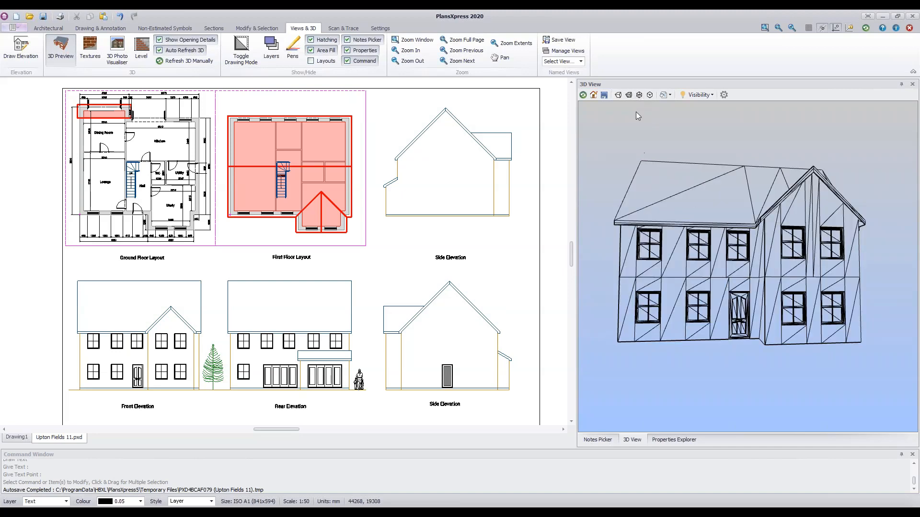
left_click(650, 94)
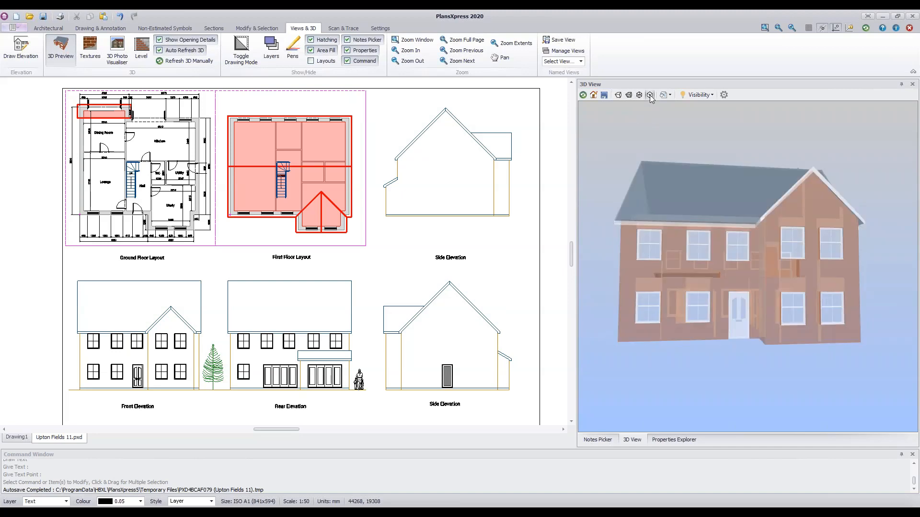
left_click_drag(661, 334, 826, 390)
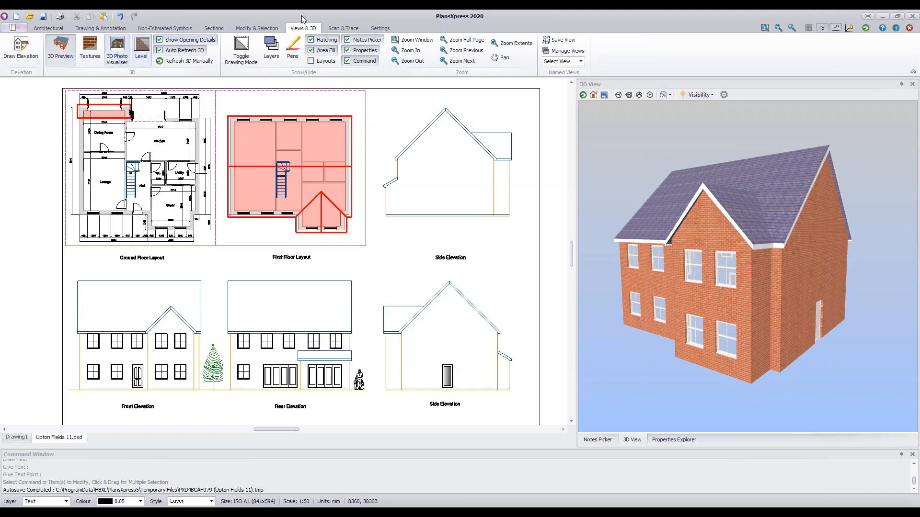
Open the house model in 3D PhotoVisualiser and turn it to show the front elevation at an angle
left_click(116, 63)
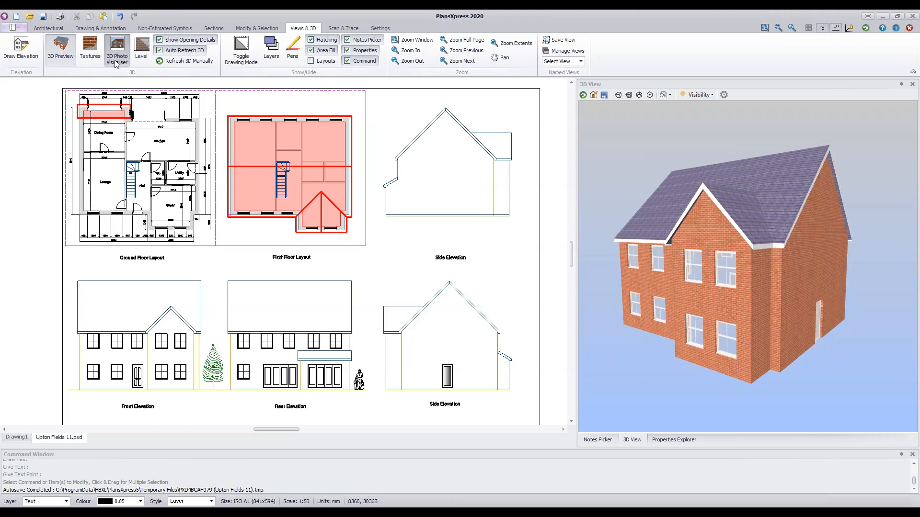
left_click(117, 62)
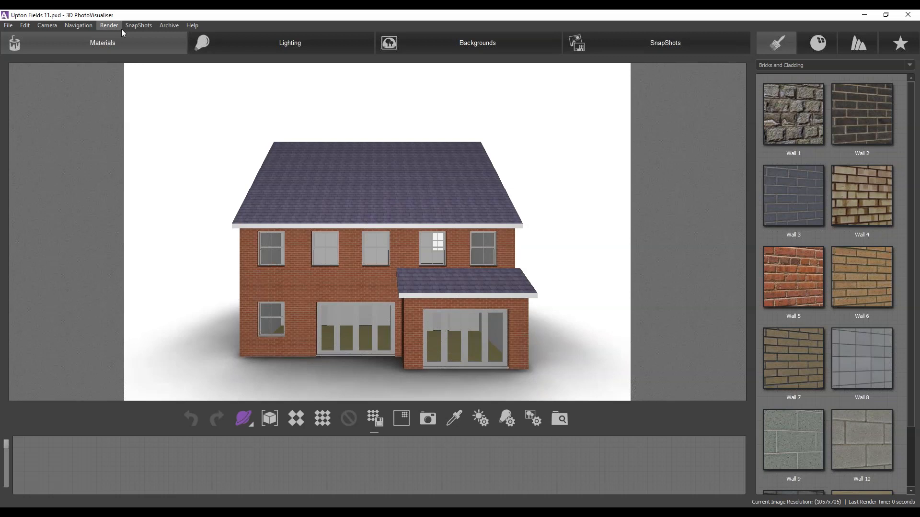
left_click_drag(208, 267, 387, 212)
left_click_drag(396, 306, 419, 267)
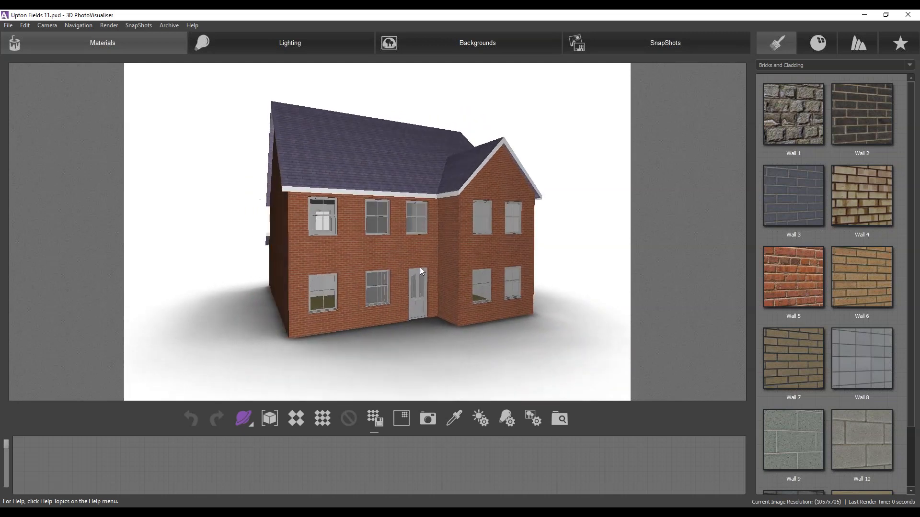
mouse_move(377, 193)
left_mouse_down()
mouse_move(378, 180)
mouse_move(373, 186)
left_mouse_up()
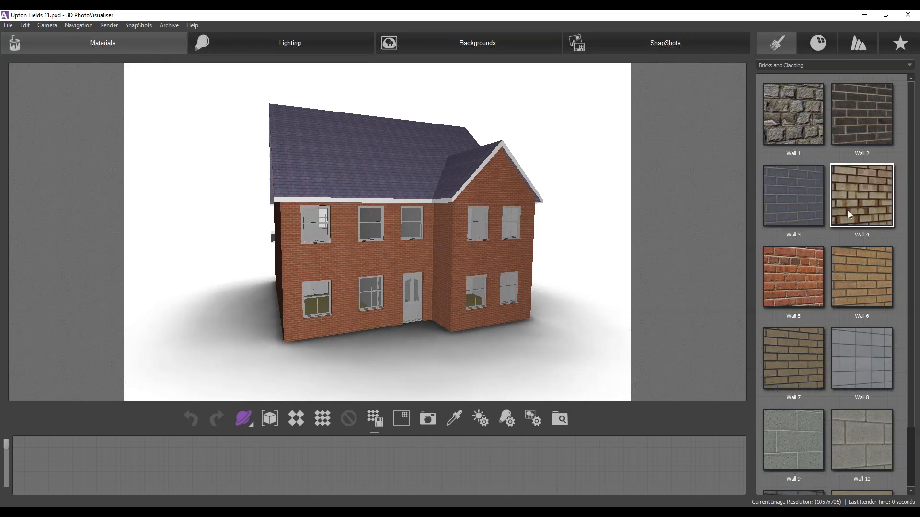
Try the Wall 1 stone and the Wall 6 brick on both storeys of the projecting front gable
left_click_drag(805, 120, 495, 193)
left_click_drag(790, 119, 496, 270)
left_click_drag(557, 303, 505, 289)
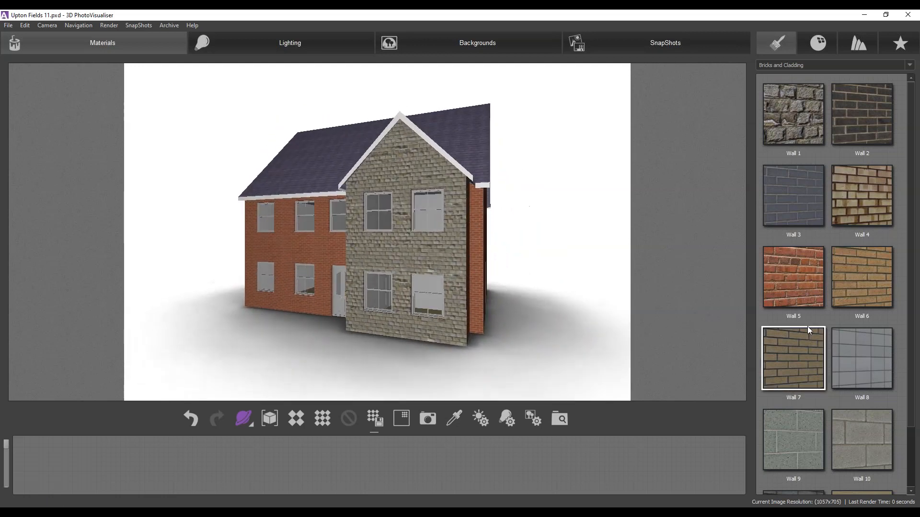
left_click_drag(855, 277, 448, 201)
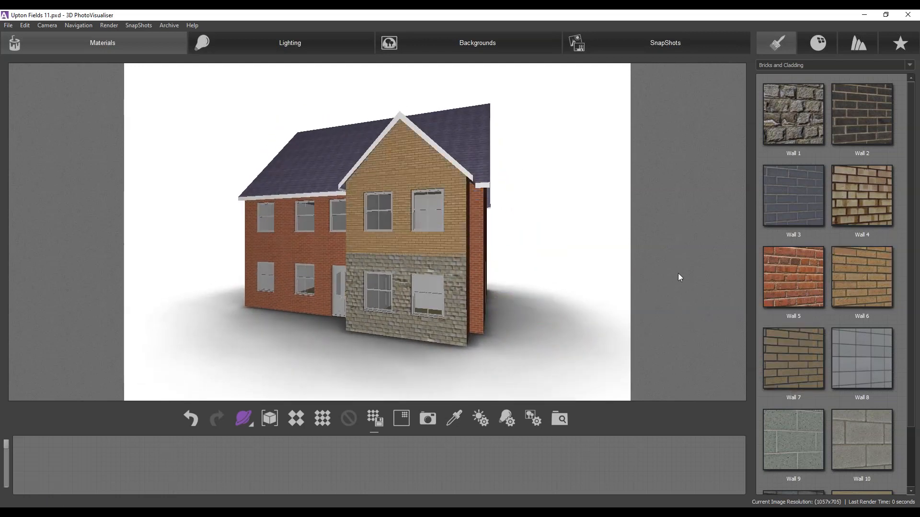
left_click_drag(866, 274, 393, 281)
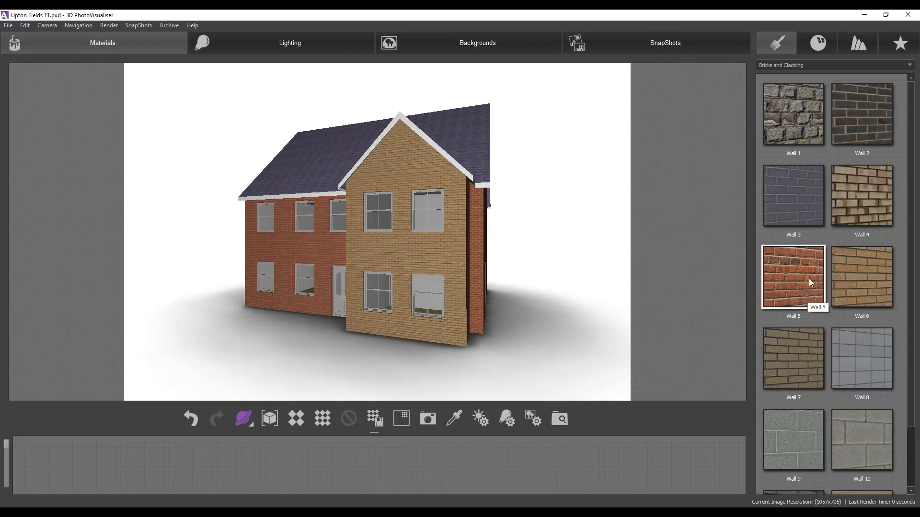
Apply the Wall 5 brick to both storeys of the projecting front gable and its return wall
left_click_drag(793, 268, 401, 168)
left_click_drag(814, 292, 394, 270)
left_click_drag(307, 372, 370, 371)
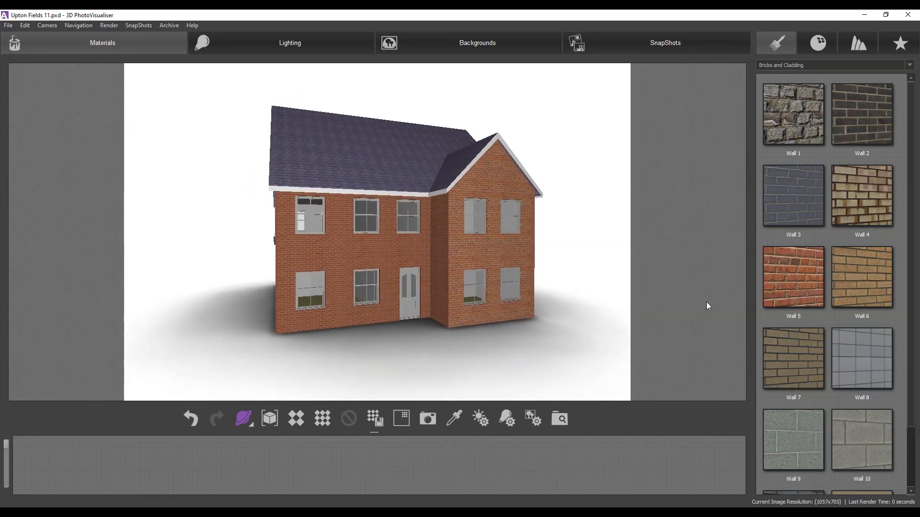
left_click_drag(790, 278, 440, 225)
left_click_drag(804, 281, 440, 287)
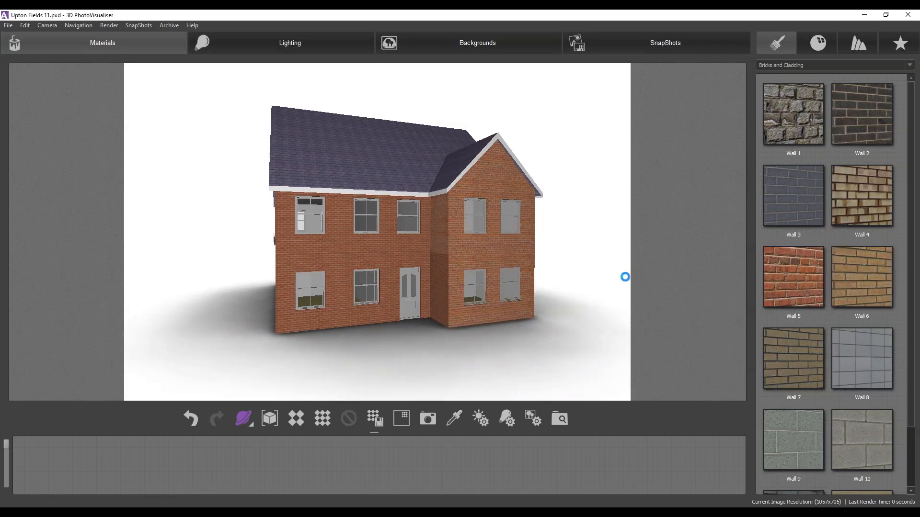
Continue the Wall 5 brick over the upper and lower walls around the house, including the side gable with the door
left_click_drag(808, 277, 429, 277)
left_click_drag(762, 292, 551, 314)
left_click_drag(804, 277, 447, 171)
left_click_drag(800, 290, 454, 293)
left_click_drag(282, 311, 484, 320)
left_click_drag(793, 277, 460, 273)
left_click_drag(770, 308, 273, 311)
left_click_drag(350, 324, 451, 304)
left_click_drag(794, 272, 417, 202)
left_click_drag(807, 312, 353, 322)
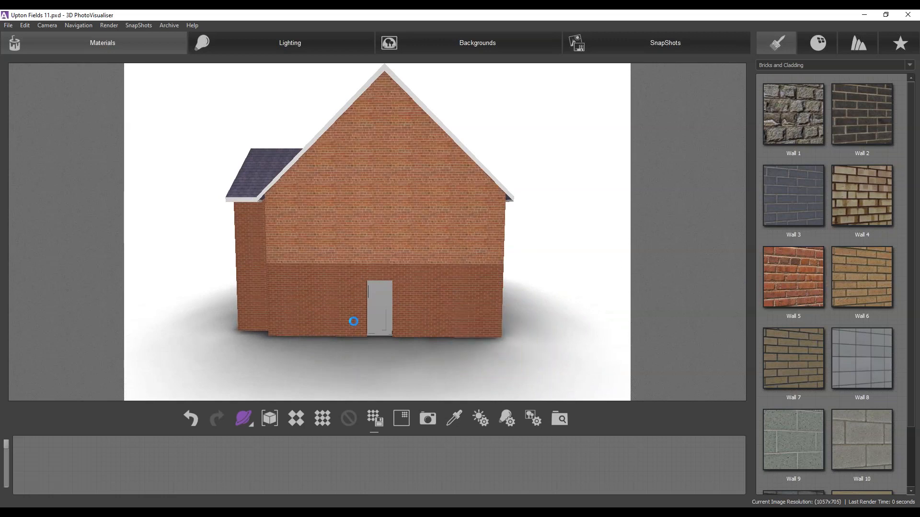
Cover the remaining outside walls on both storeys with the Wall 5 brick
left_click_drag(422, 335, 397, 326)
left_click_drag(807, 273, 455, 257)
left_click_drag(796, 287, 415, 300)
left_click_drag(793, 286, 398, 229)
left_click_drag(793, 277, 469, 306)
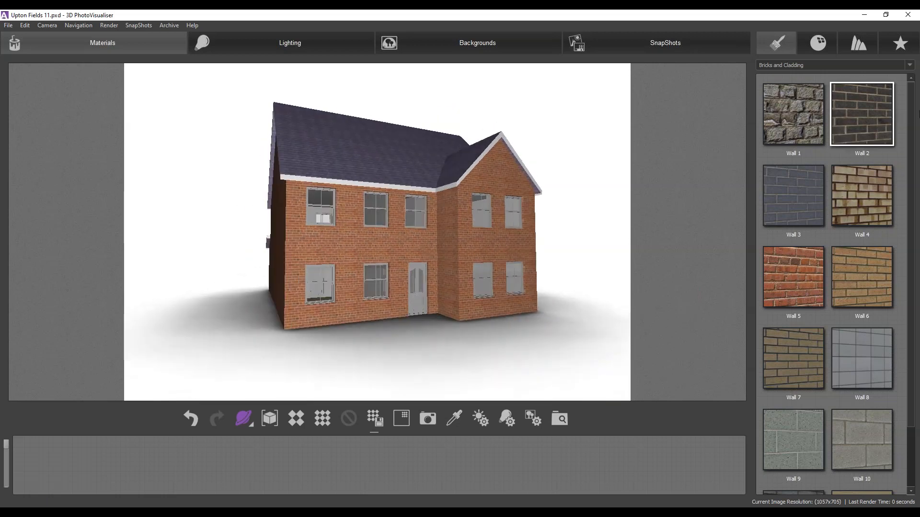
Apply the Plaster 2 finish to the upper storey of the projecting front gable and its return walls
left_click(910, 66)
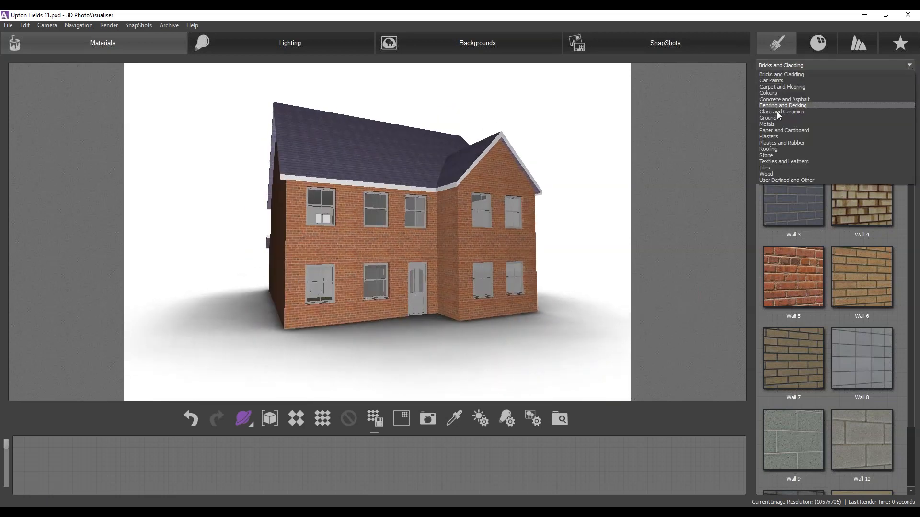
left_click(777, 137)
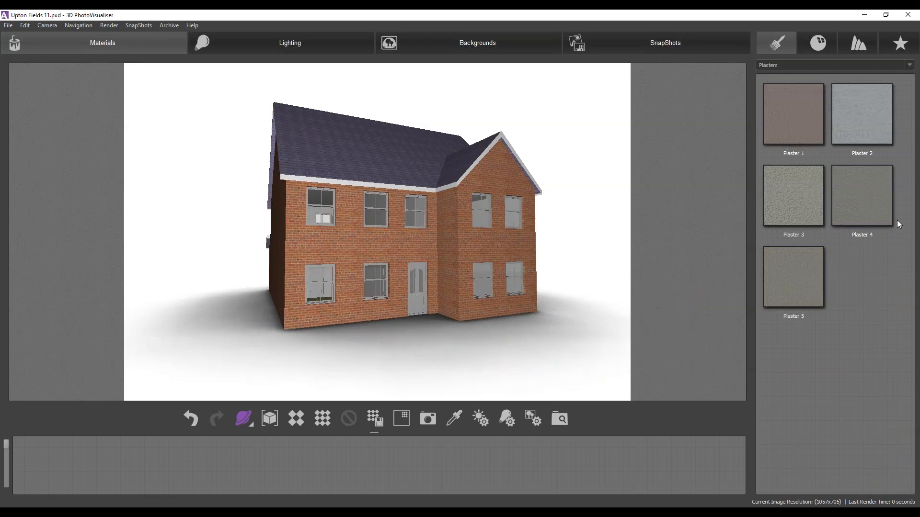
left_click_drag(866, 127, 505, 182)
left_click_drag(848, 136, 450, 225)
left_click_drag(609, 300, 510, 313)
left_click_drag(886, 136, 431, 243)
mouse_move(373, 323)
left_mouse_down()
mouse_move(423, 306)
mouse_move(371, 304)
mouse_move(365, 317)
left_mouse_up()
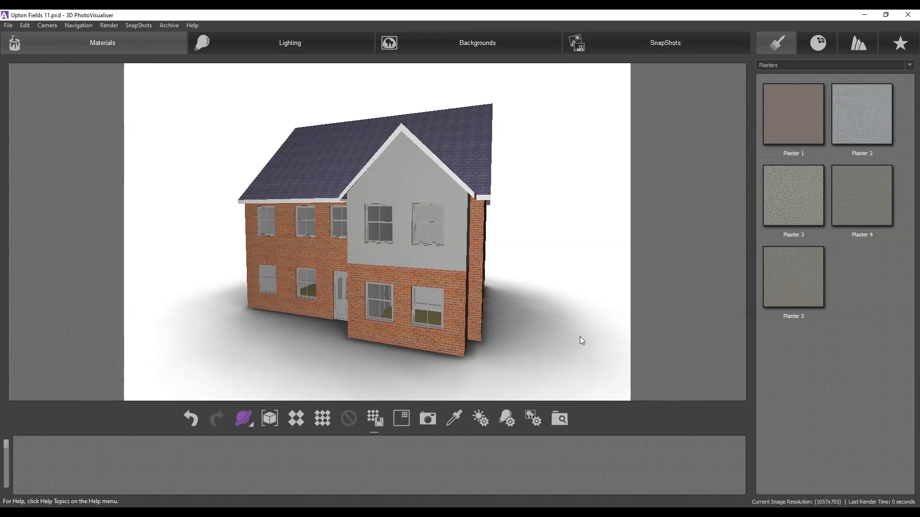
Place the Rural 10 background behind the house and adjust the house's angle so it sits on the grass
left_click(509, 45)
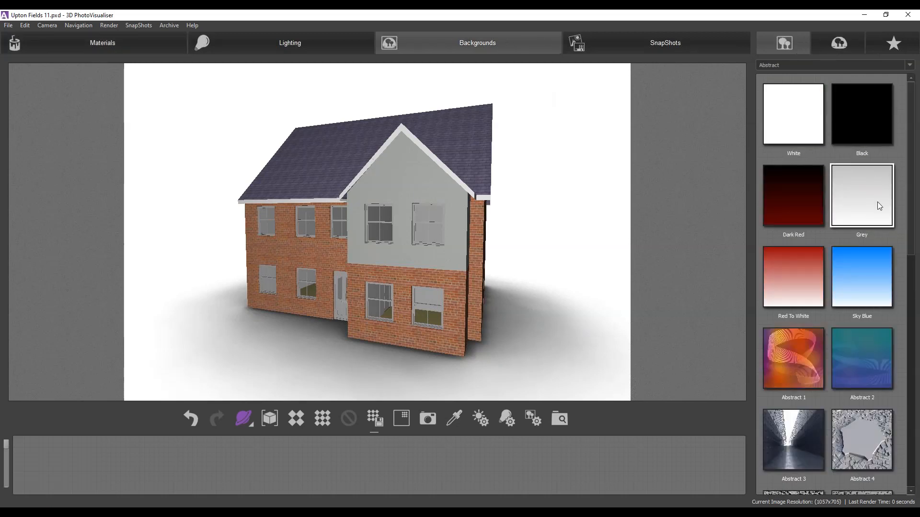
left_click(796, 65)
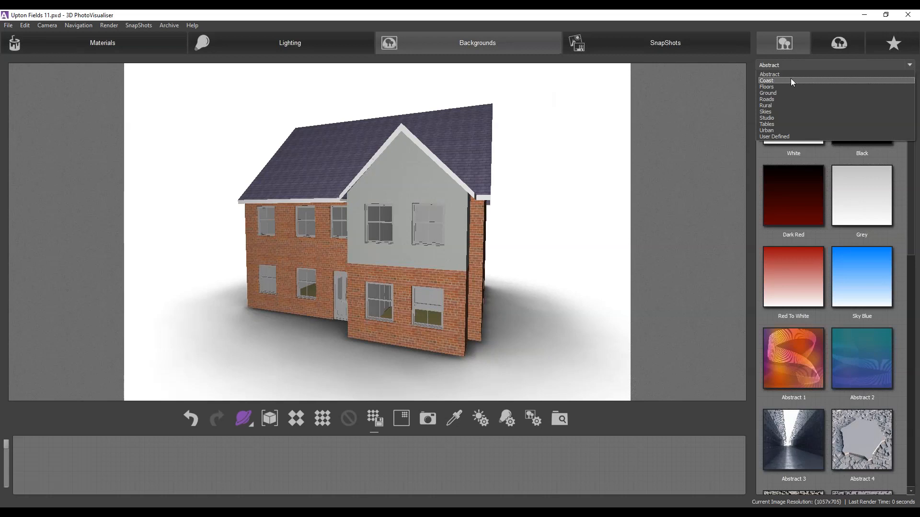
left_click(773, 105)
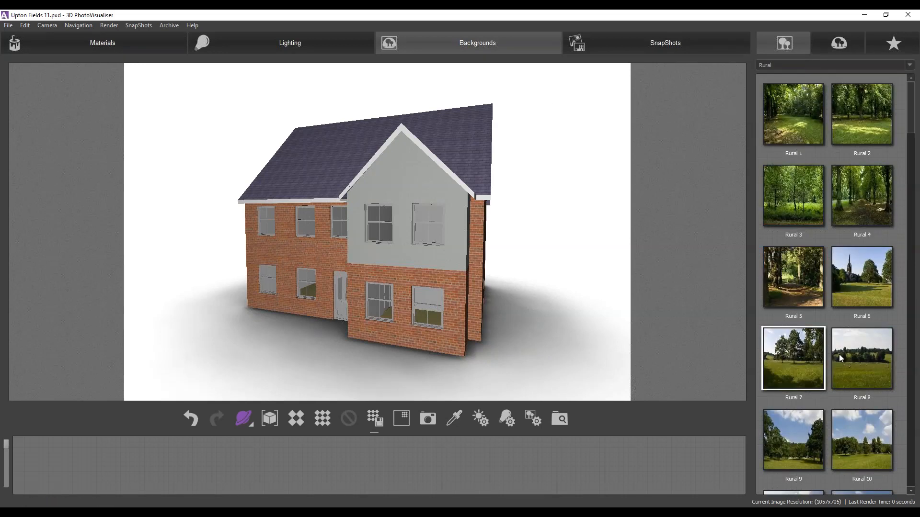
left_click_drag(871, 463, 554, 310)
left_click_drag(314, 342, 378, 315)
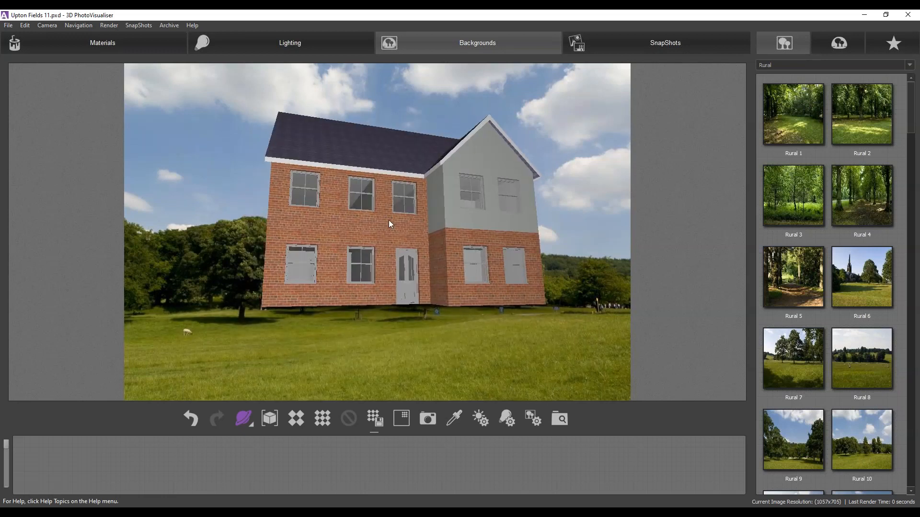
left_click_drag(393, 257, 456, 319)
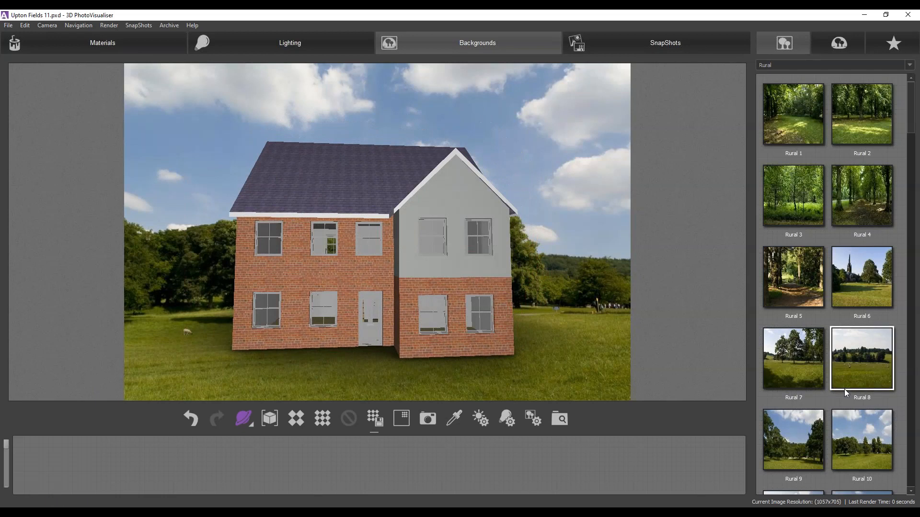
Change the background to Rural 12 and turn the house slightly to suit the open field
scroll(844, 389, "down", 3)
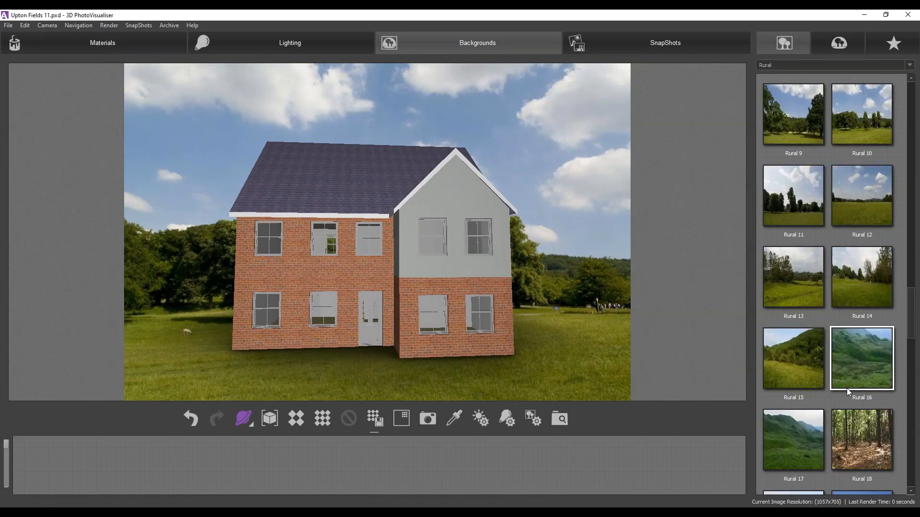
scroll(857, 379, "down", 2)
left_click_drag(870, 289, 566, 323)
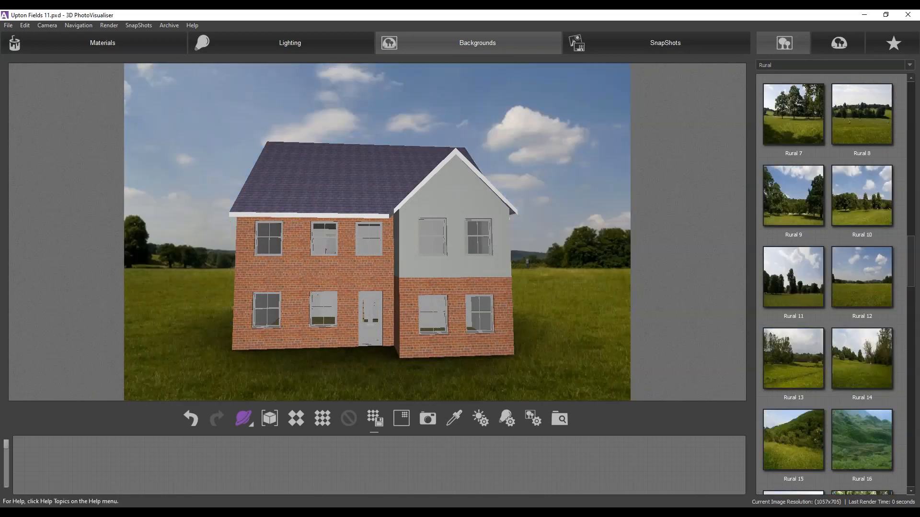
left_click_drag(454, 260, 431, 274)
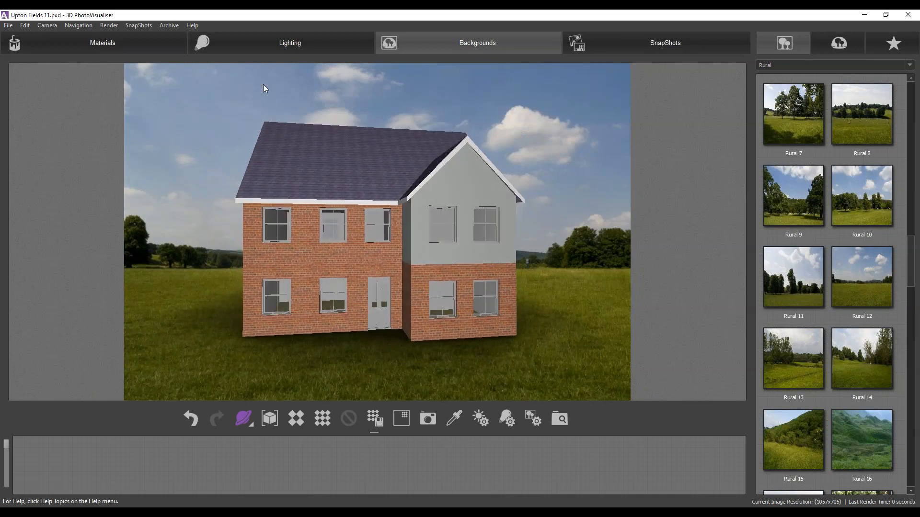
Apply the Daylight Sunny exterior lighting and put the Rural 12 background back behind the house
left_click(298, 43)
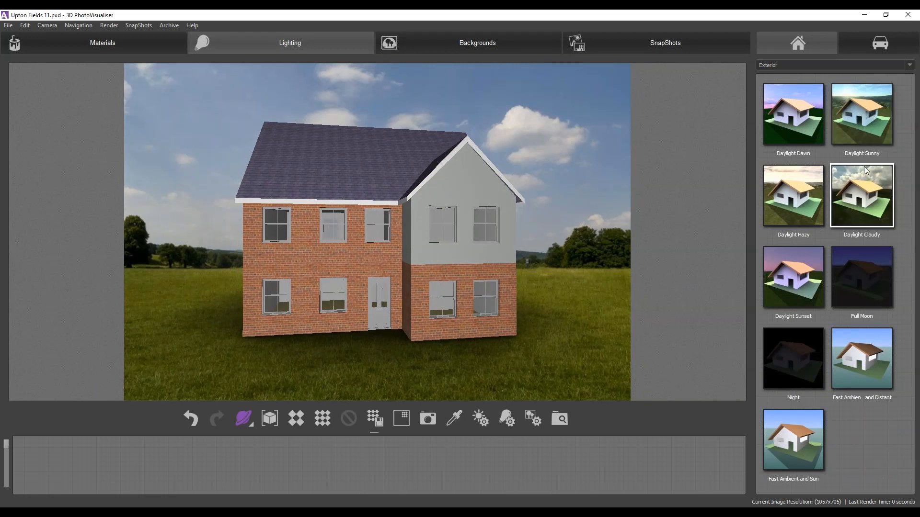
left_click_drag(861, 114, 578, 225)
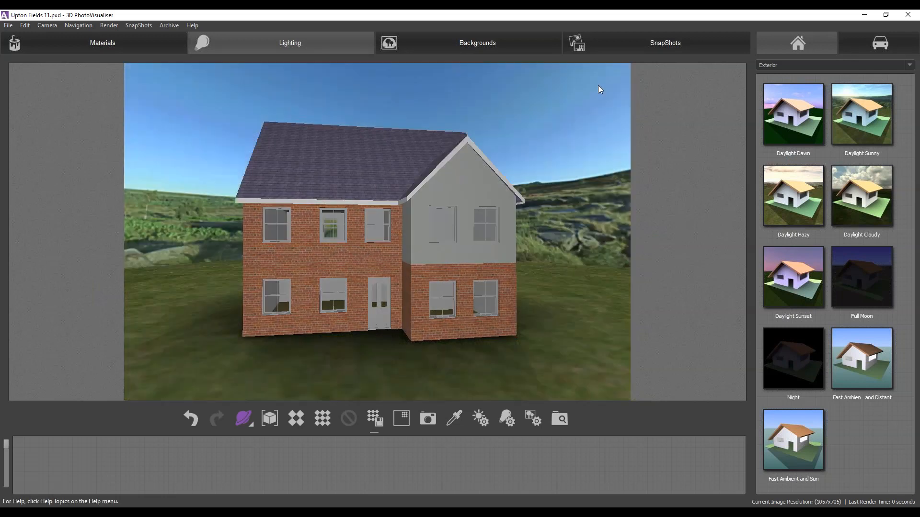
left_click(479, 45)
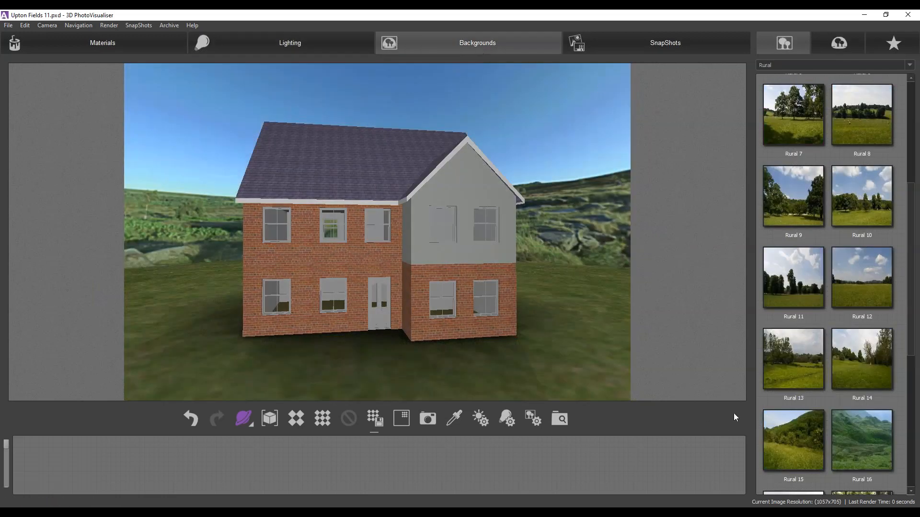
left_click_drag(863, 286, 533, 335)
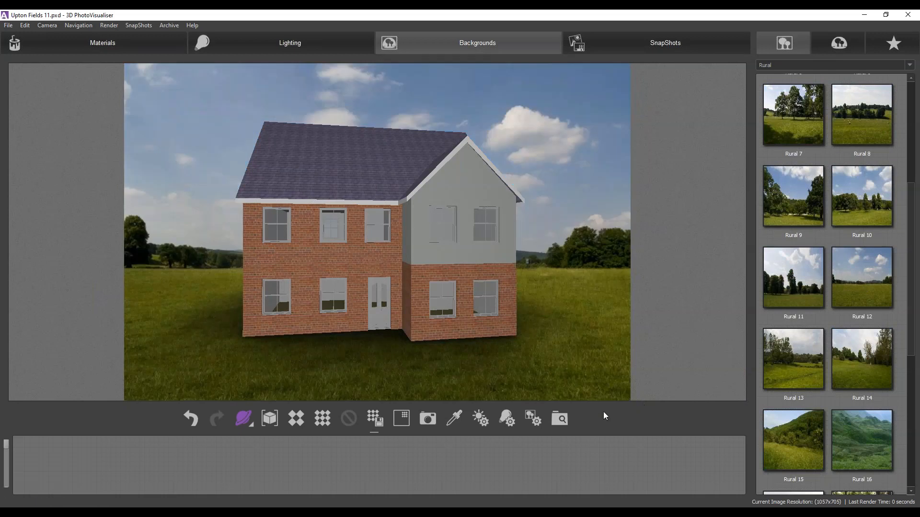
Adjust the daylight's sun rotation slightly in the light position settings
left_click(480, 419)
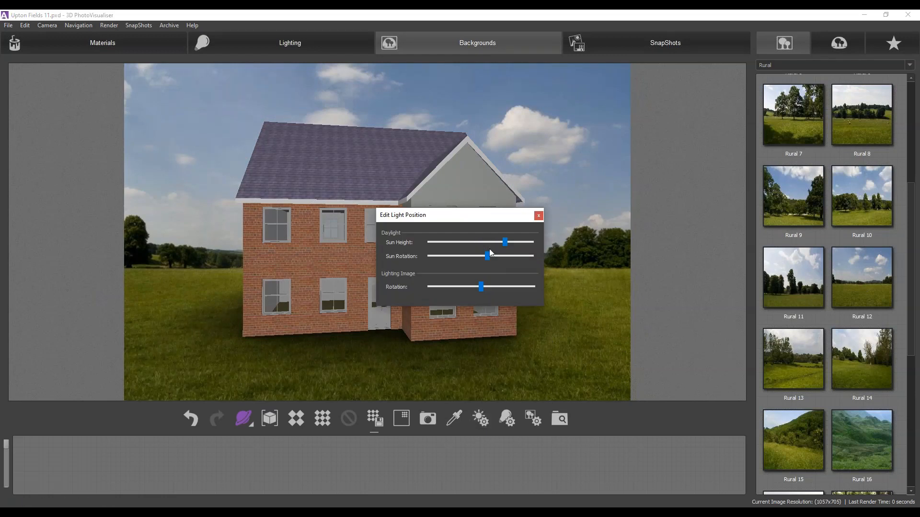
left_click_drag(495, 254, 496, 254)
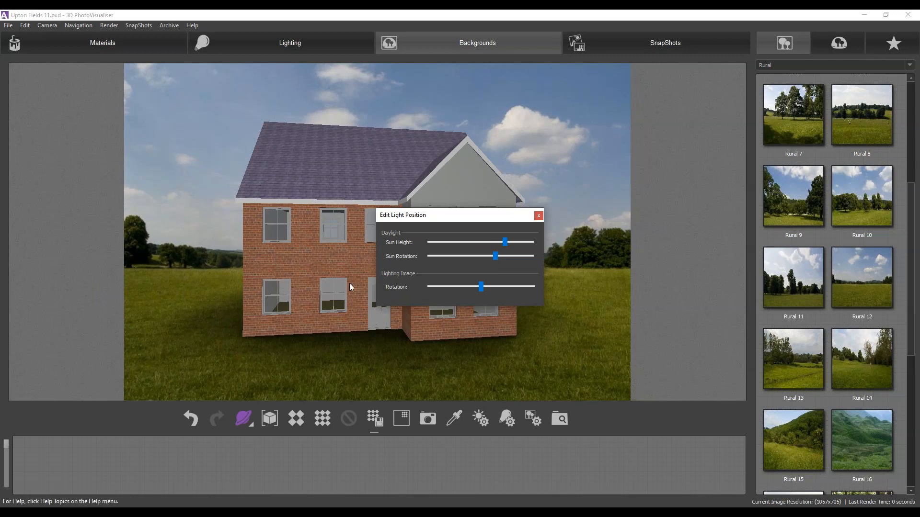
left_click(538, 216)
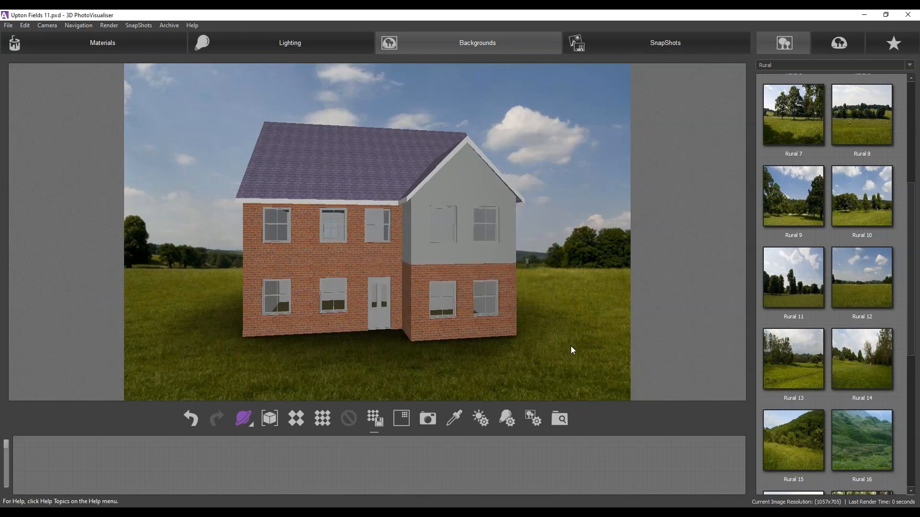
Fine-tune the angle of the house against the field and render the scene
mouse_move(316, 332)
left_mouse_down()
mouse_move(329, 331)
mouse_move(236, 332)
mouse_move(332, 330)
left_mouse_up()
mouse_move(376, 287)
left_mouse_down()
mouse_move(360, 300)
mouse_move(378, 289)
mouse_move(378, 255)
mouse_move(370, 254)
mouse_move(362, 295)
left_mouse_up()
left_click(296, 419)
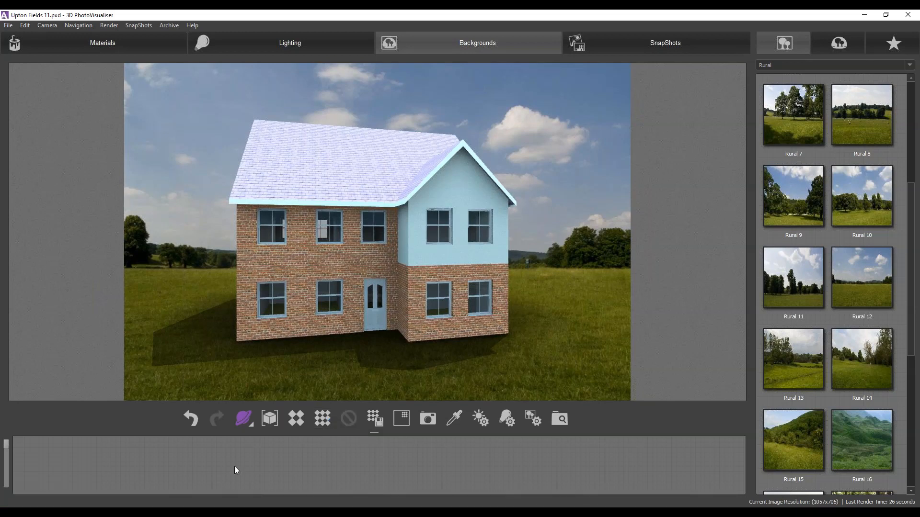
Compare the PlansXpress 3D model with the rendered house in 3D PhotoVisualiser, ending back in the PlansXpress drawing
left_click(335, 475)
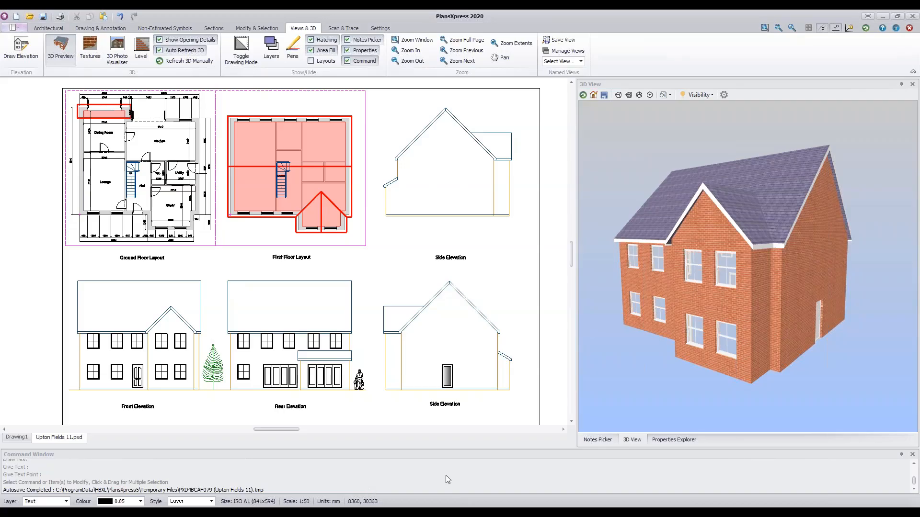
left_click_drag(665, 389, 761, 381)
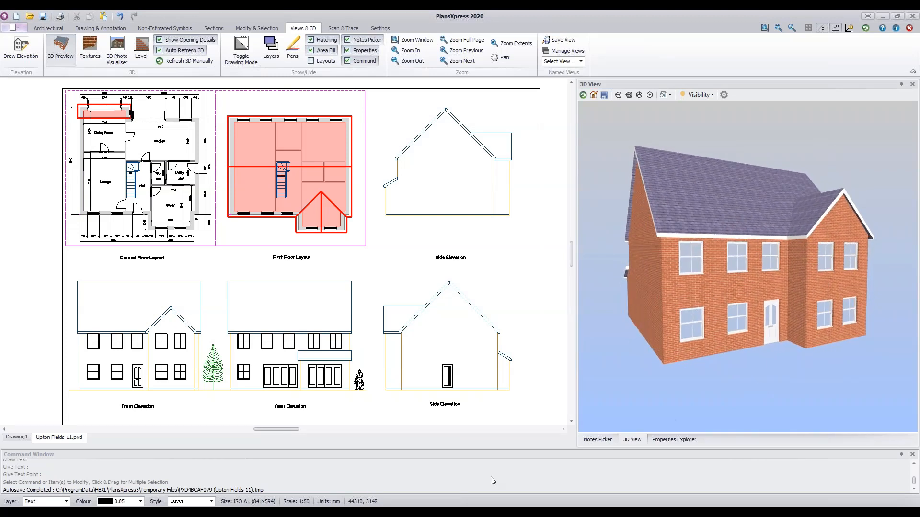
mouse_move(413, 507)
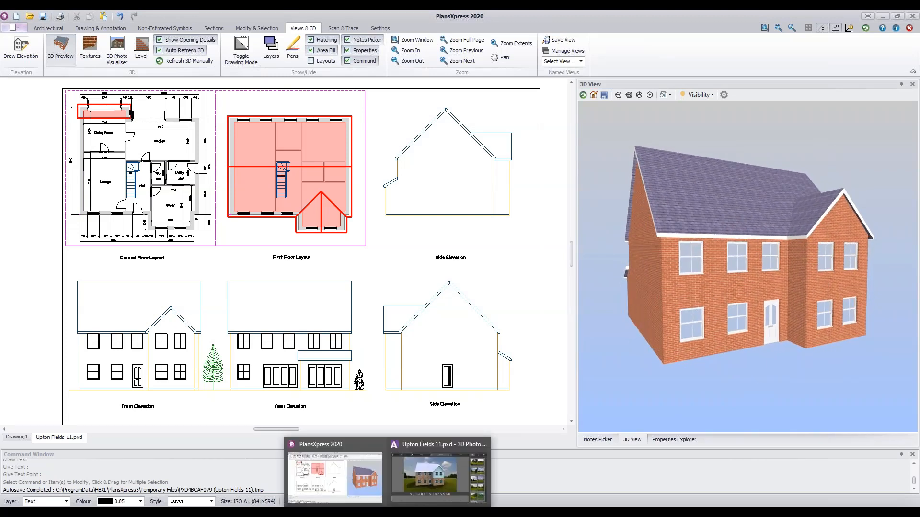
left_click(455, 484)
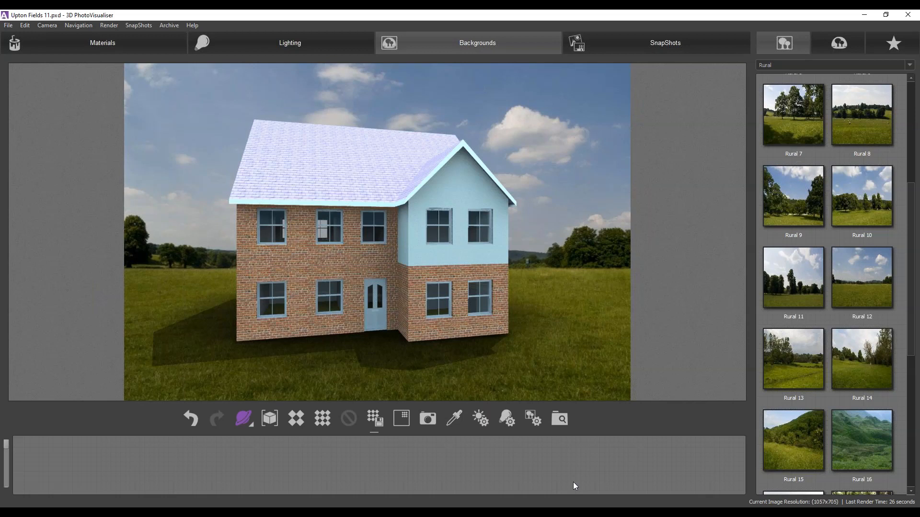
left_click(387, 512)
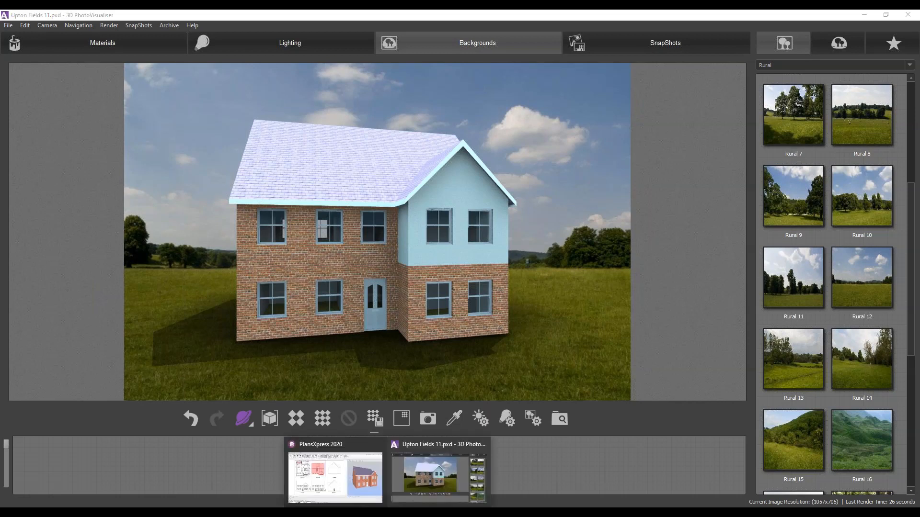
left_click(348, 478)
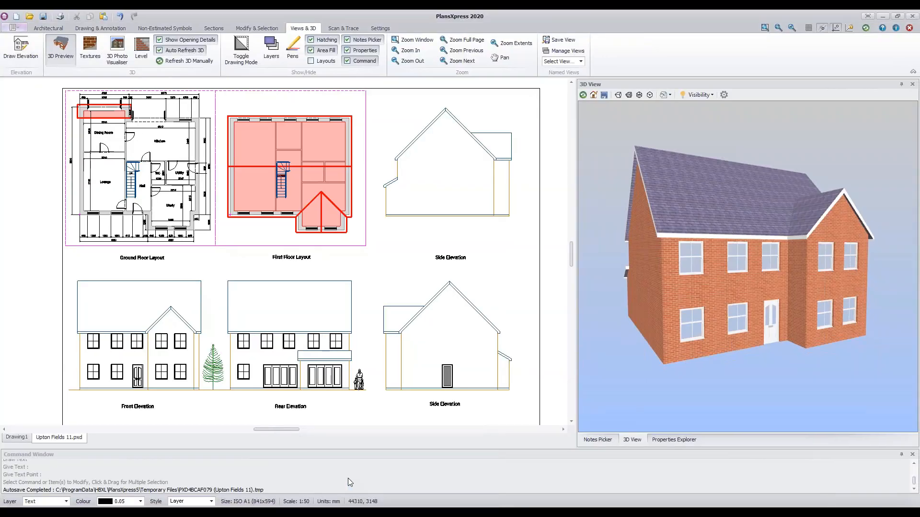